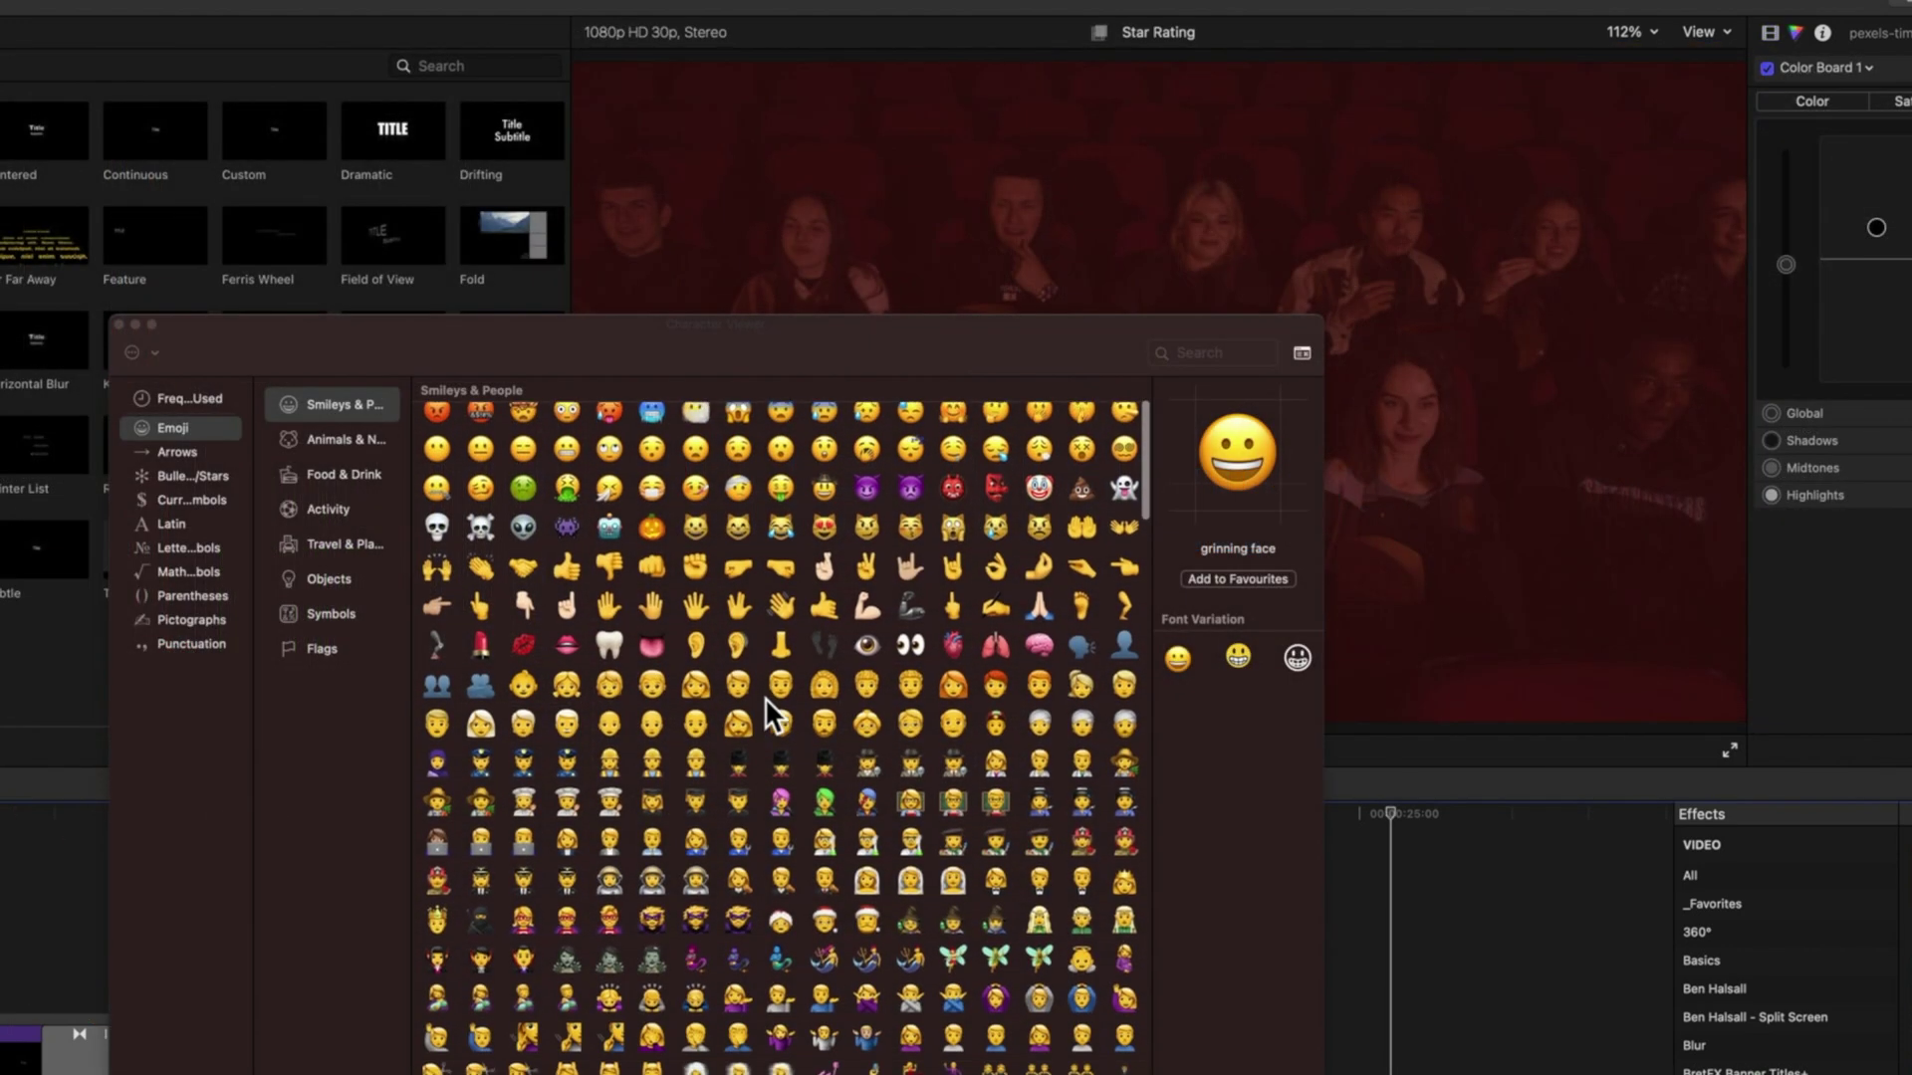
- Stop the preview and park the playhead on plain audience footage
scroll(765, 697, down, 10)
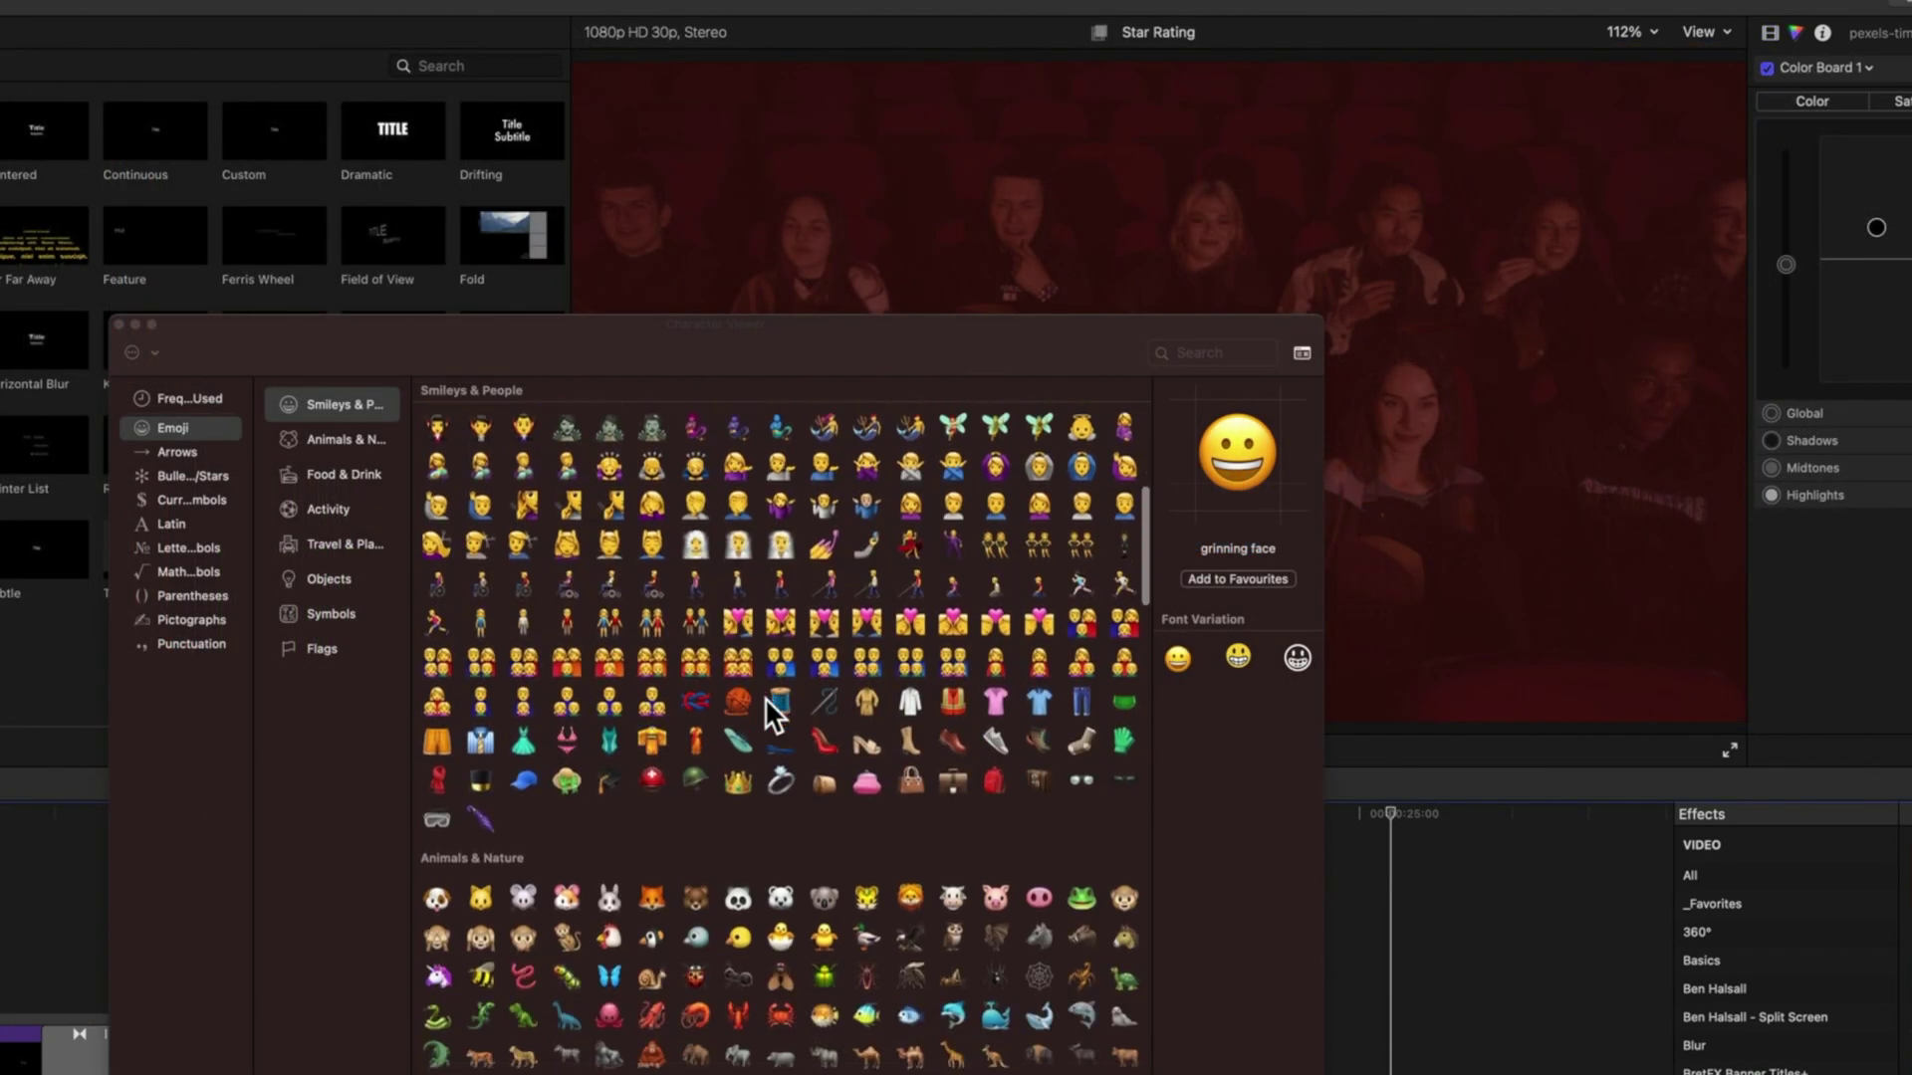
scroll(765, 697, down, 6)
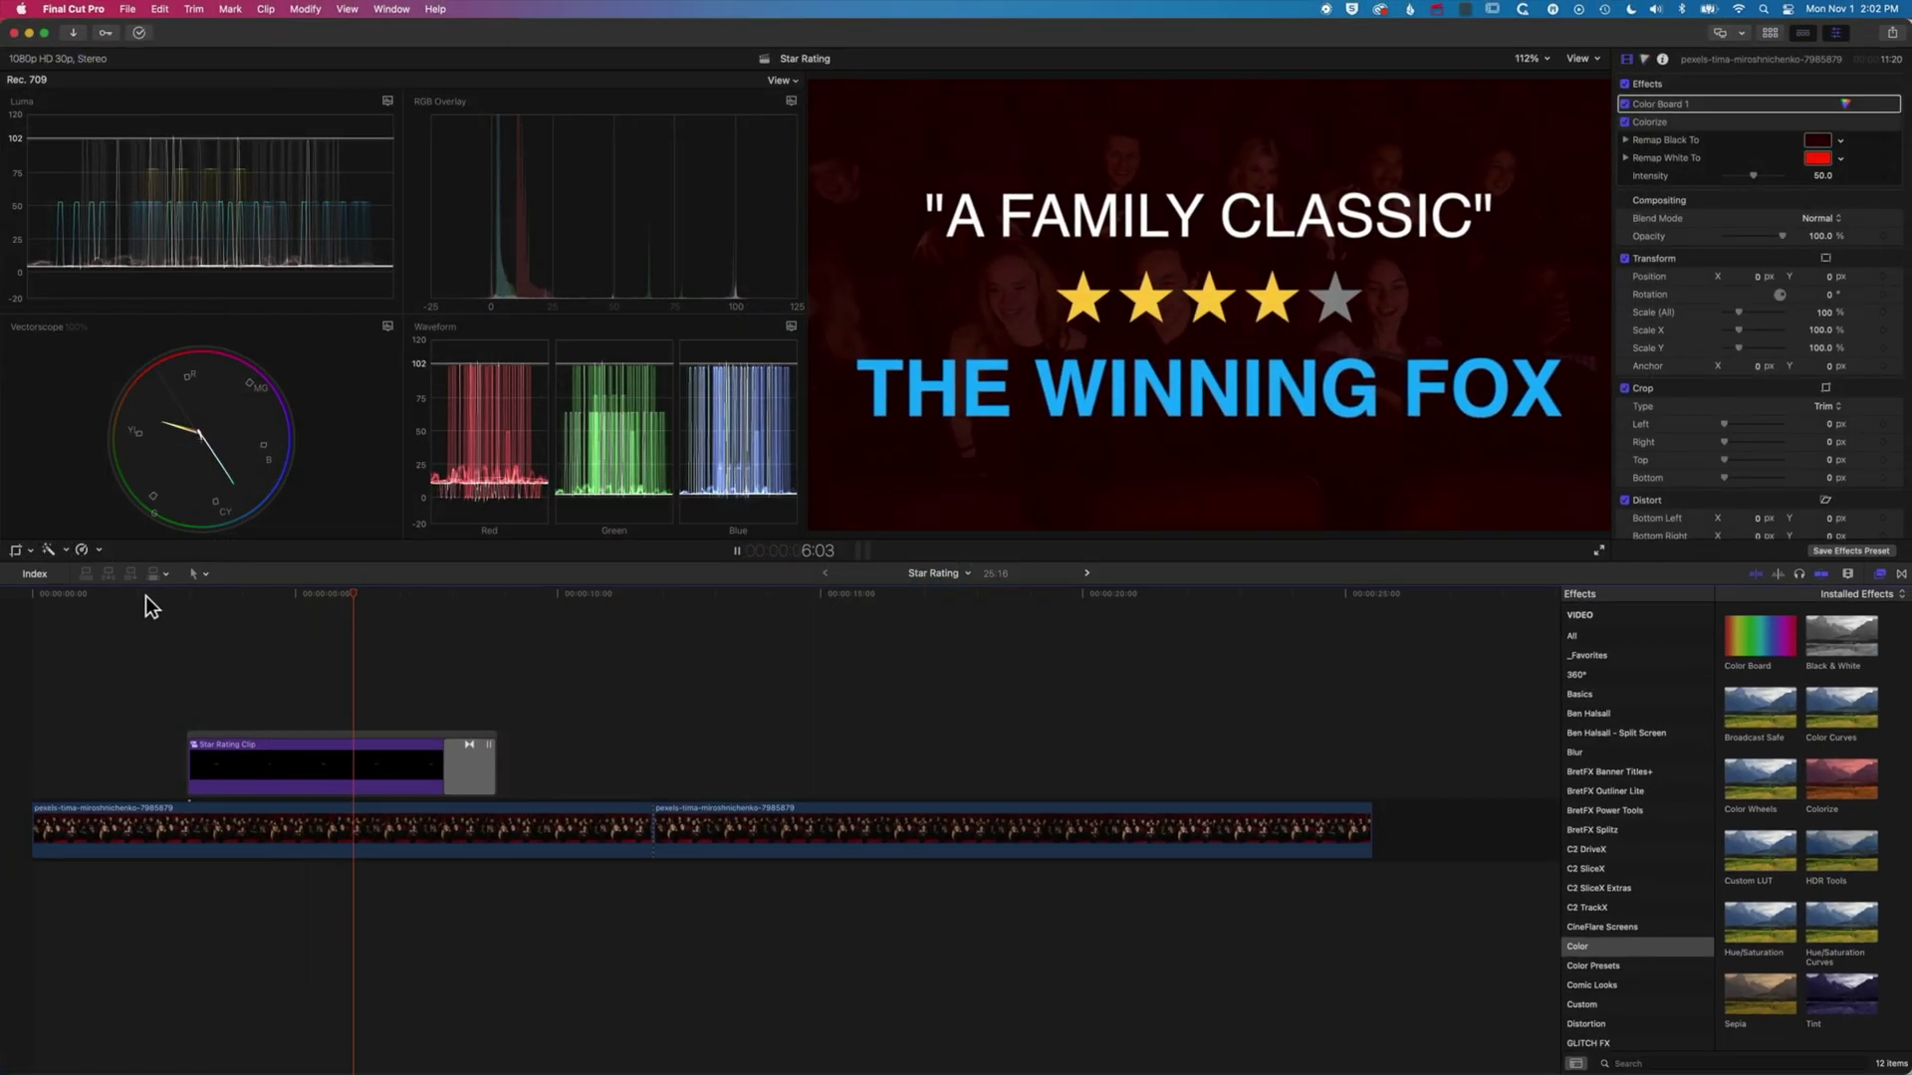
key(space)
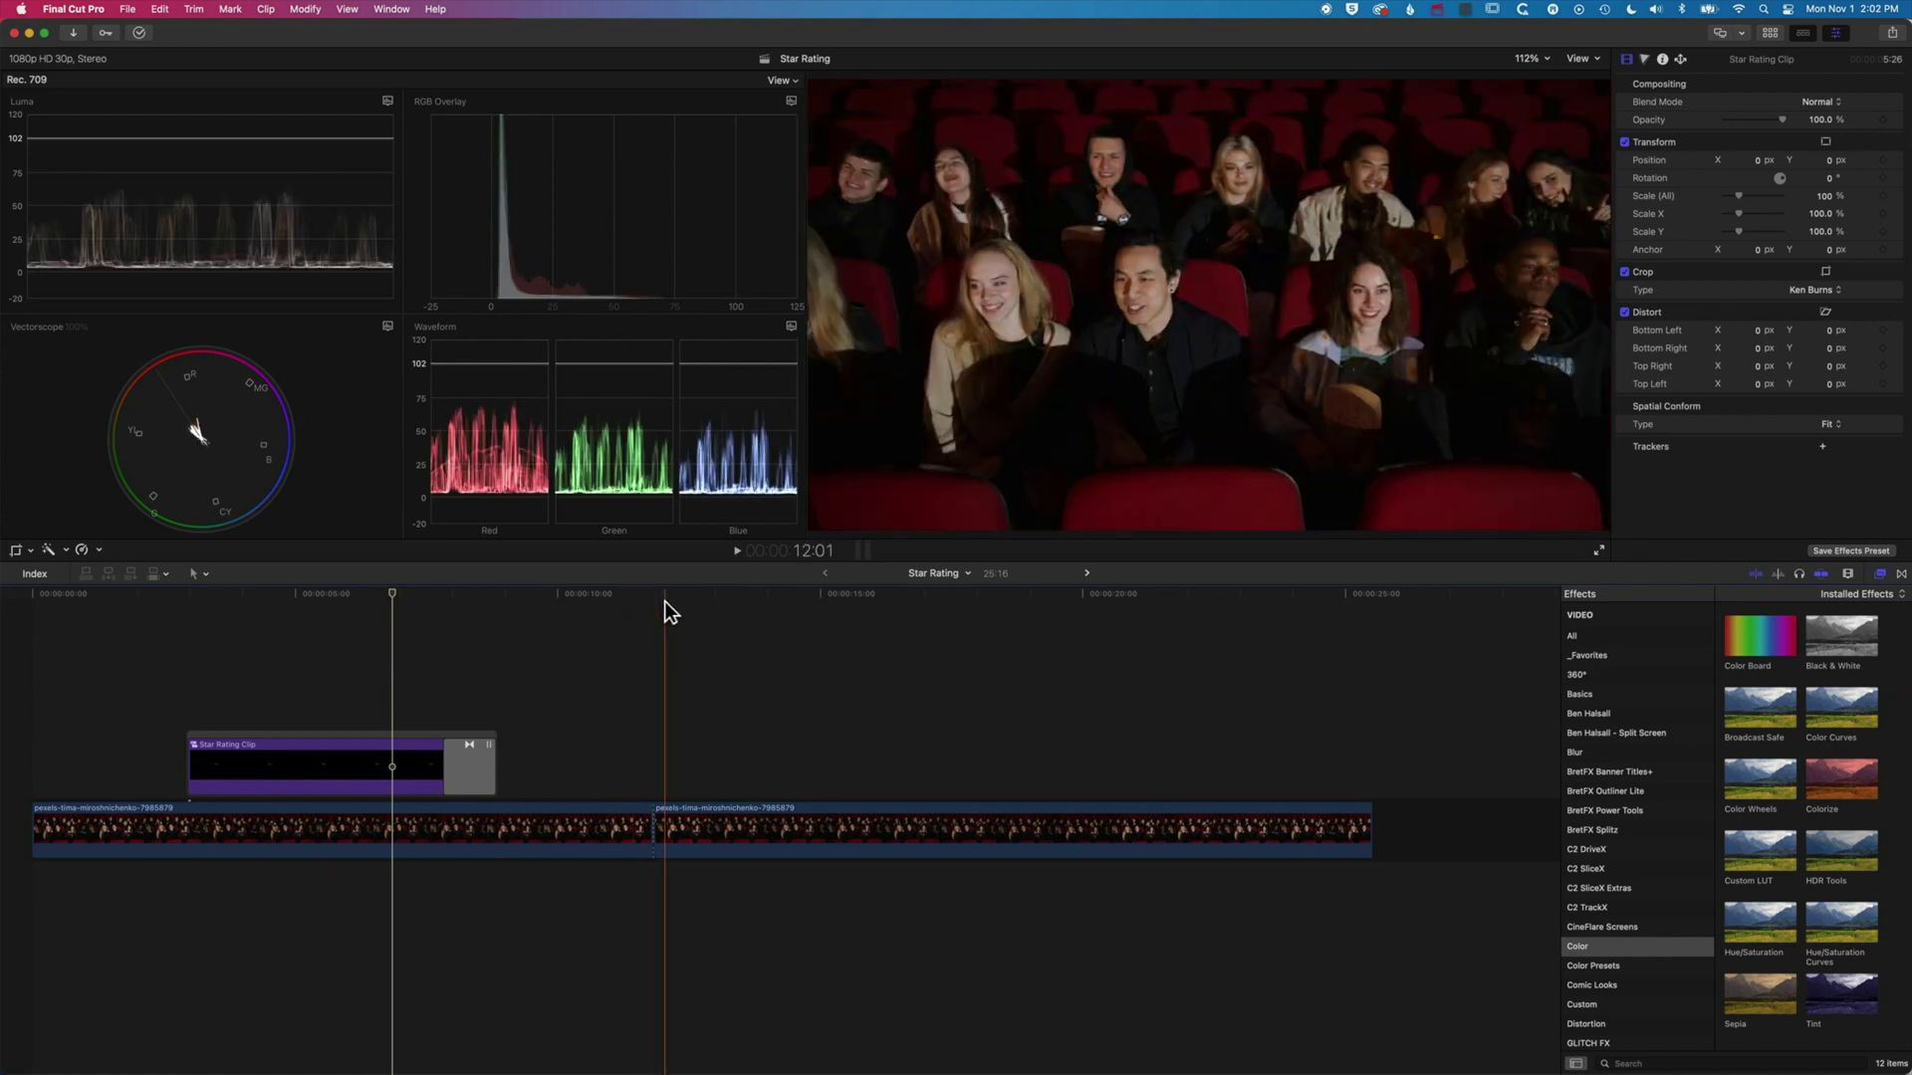
click(904, 598)
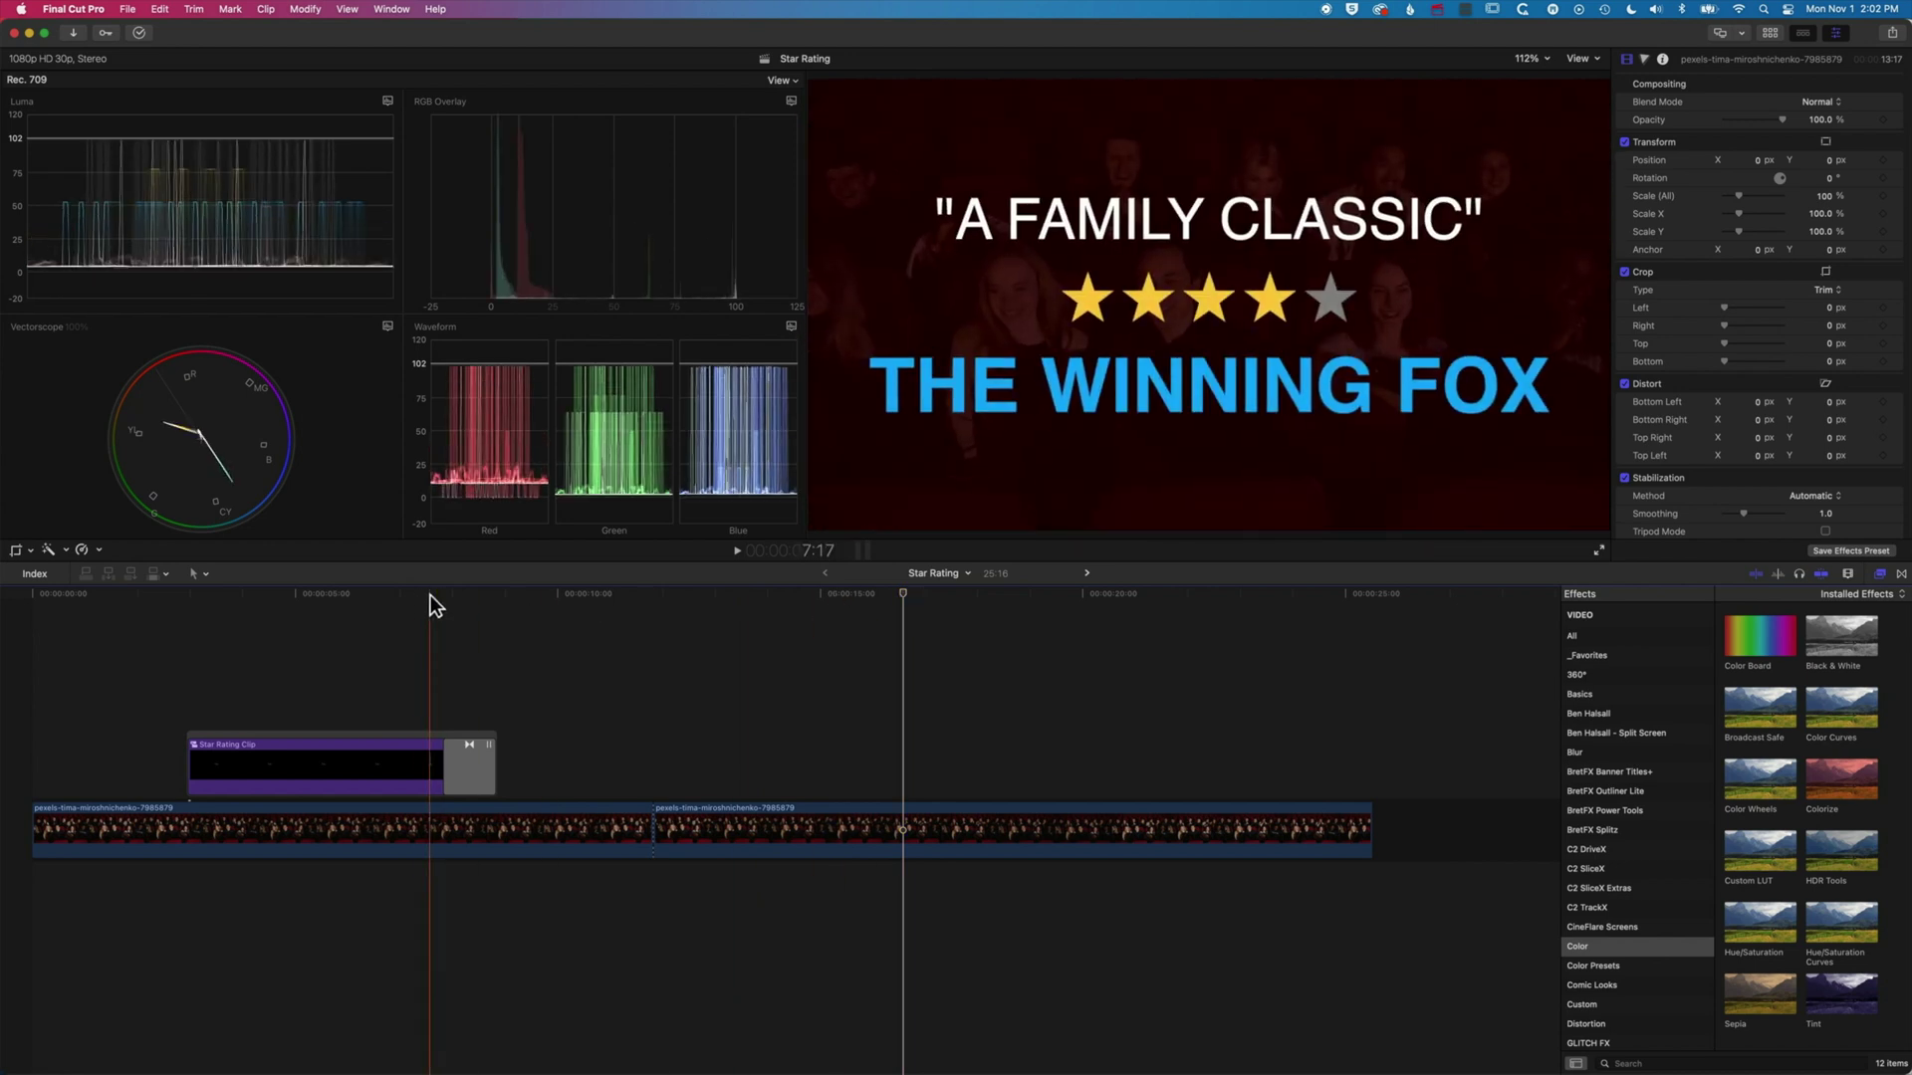
click(387, 595)
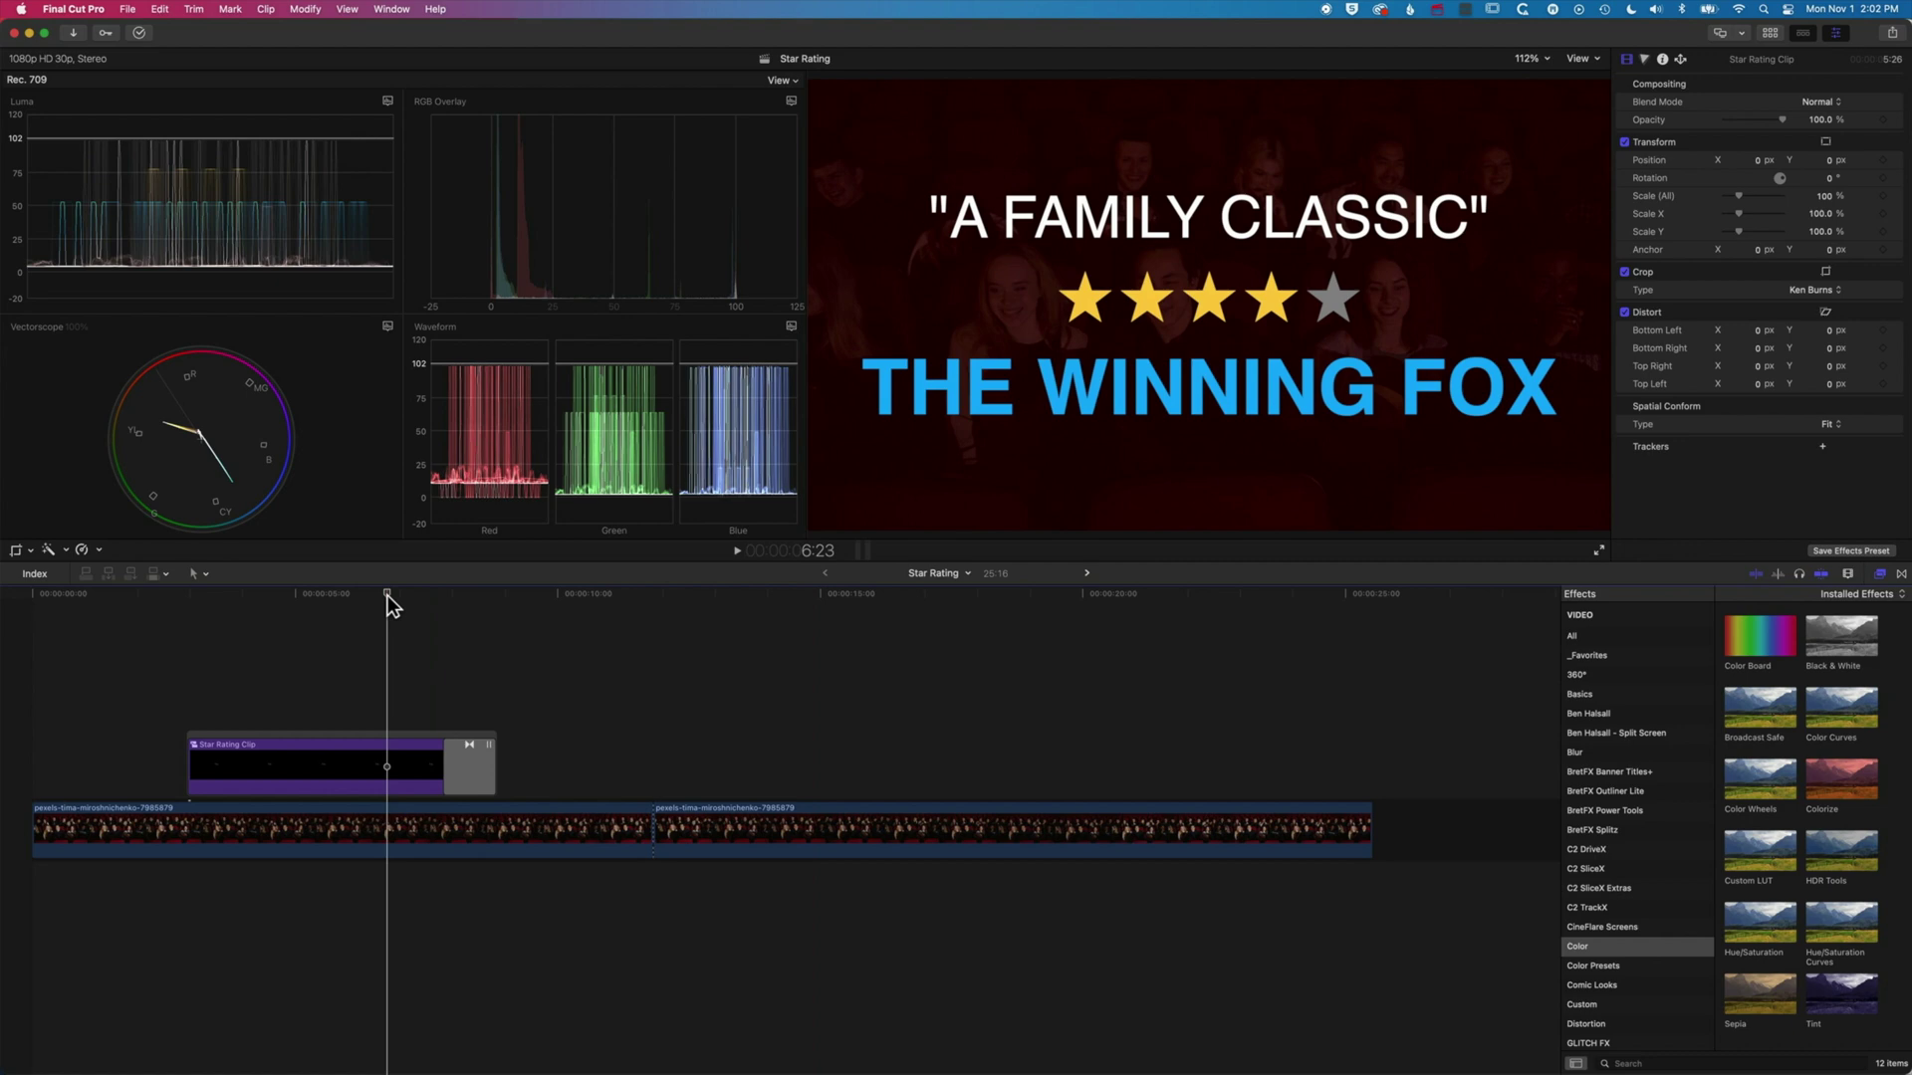
click(707, 596)
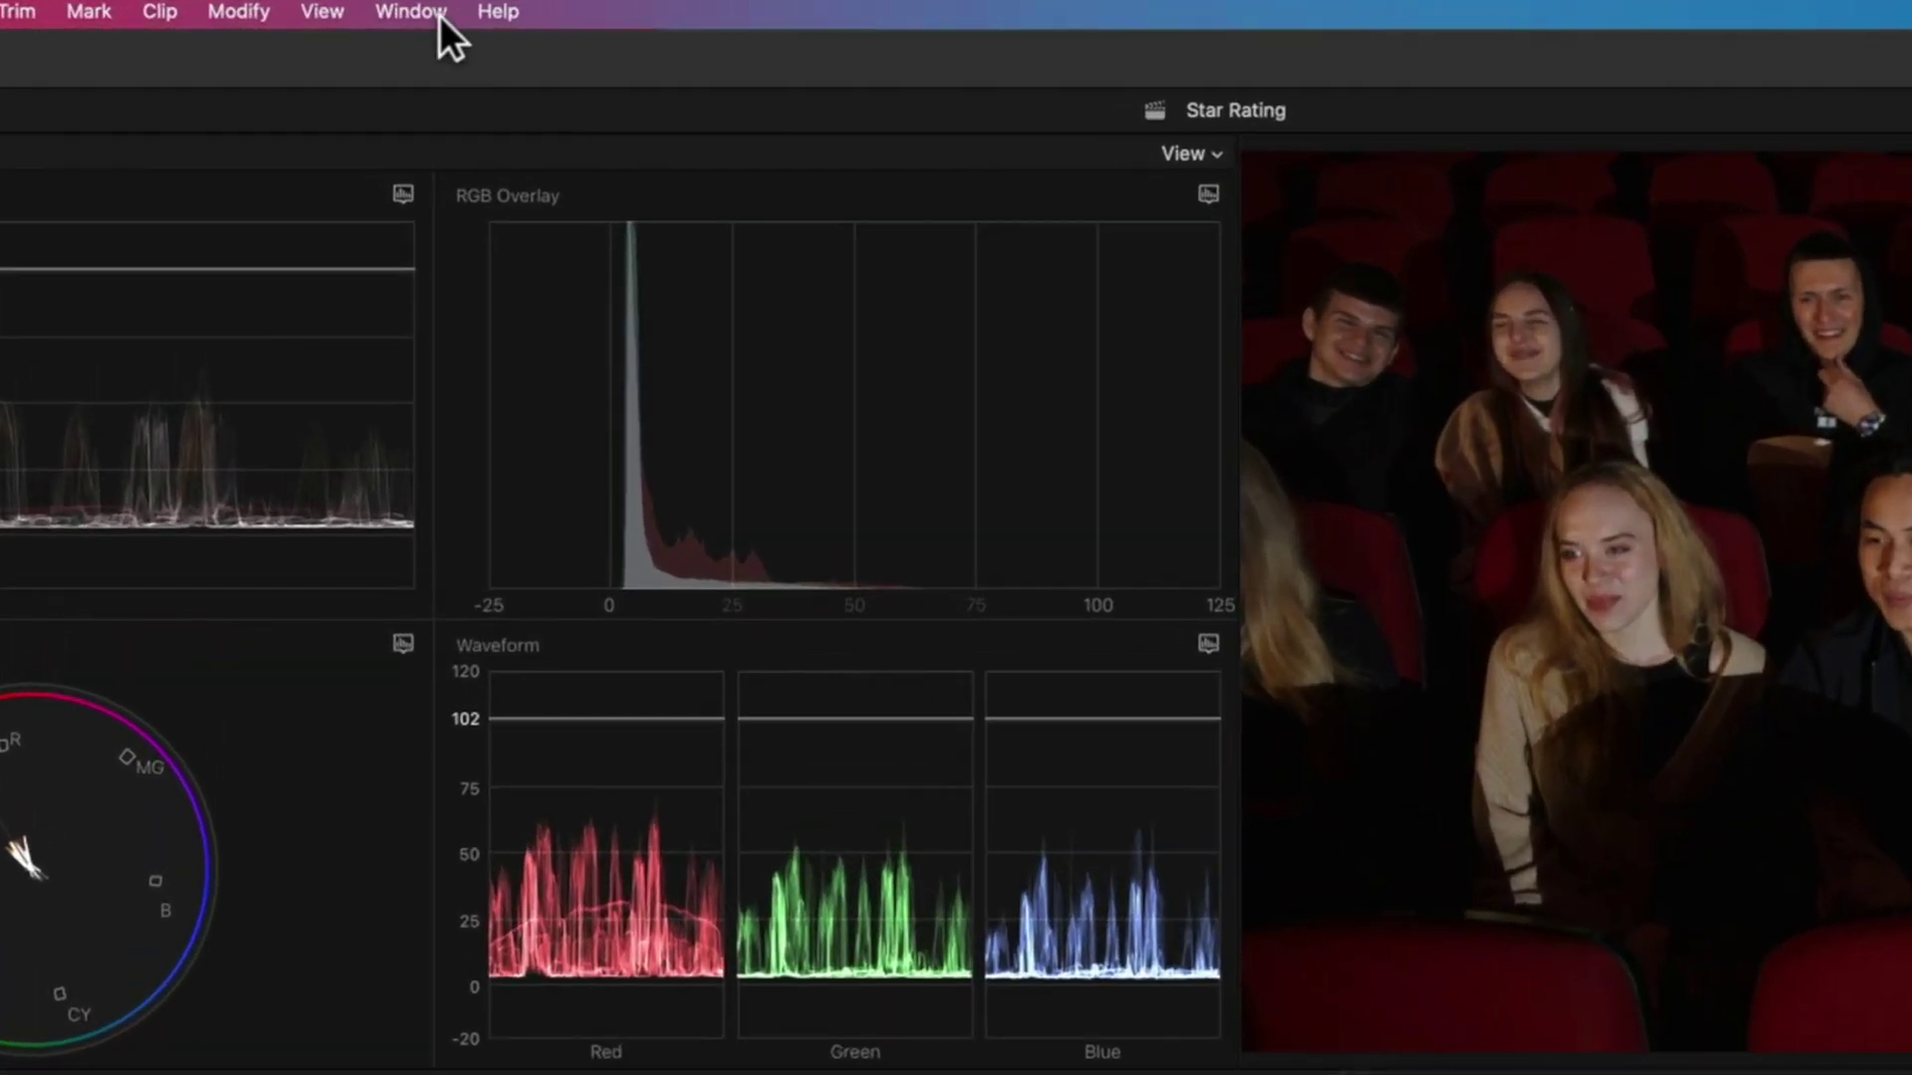
- Switch to the Default workspace and disable the second cinema clip
click(434, 12)
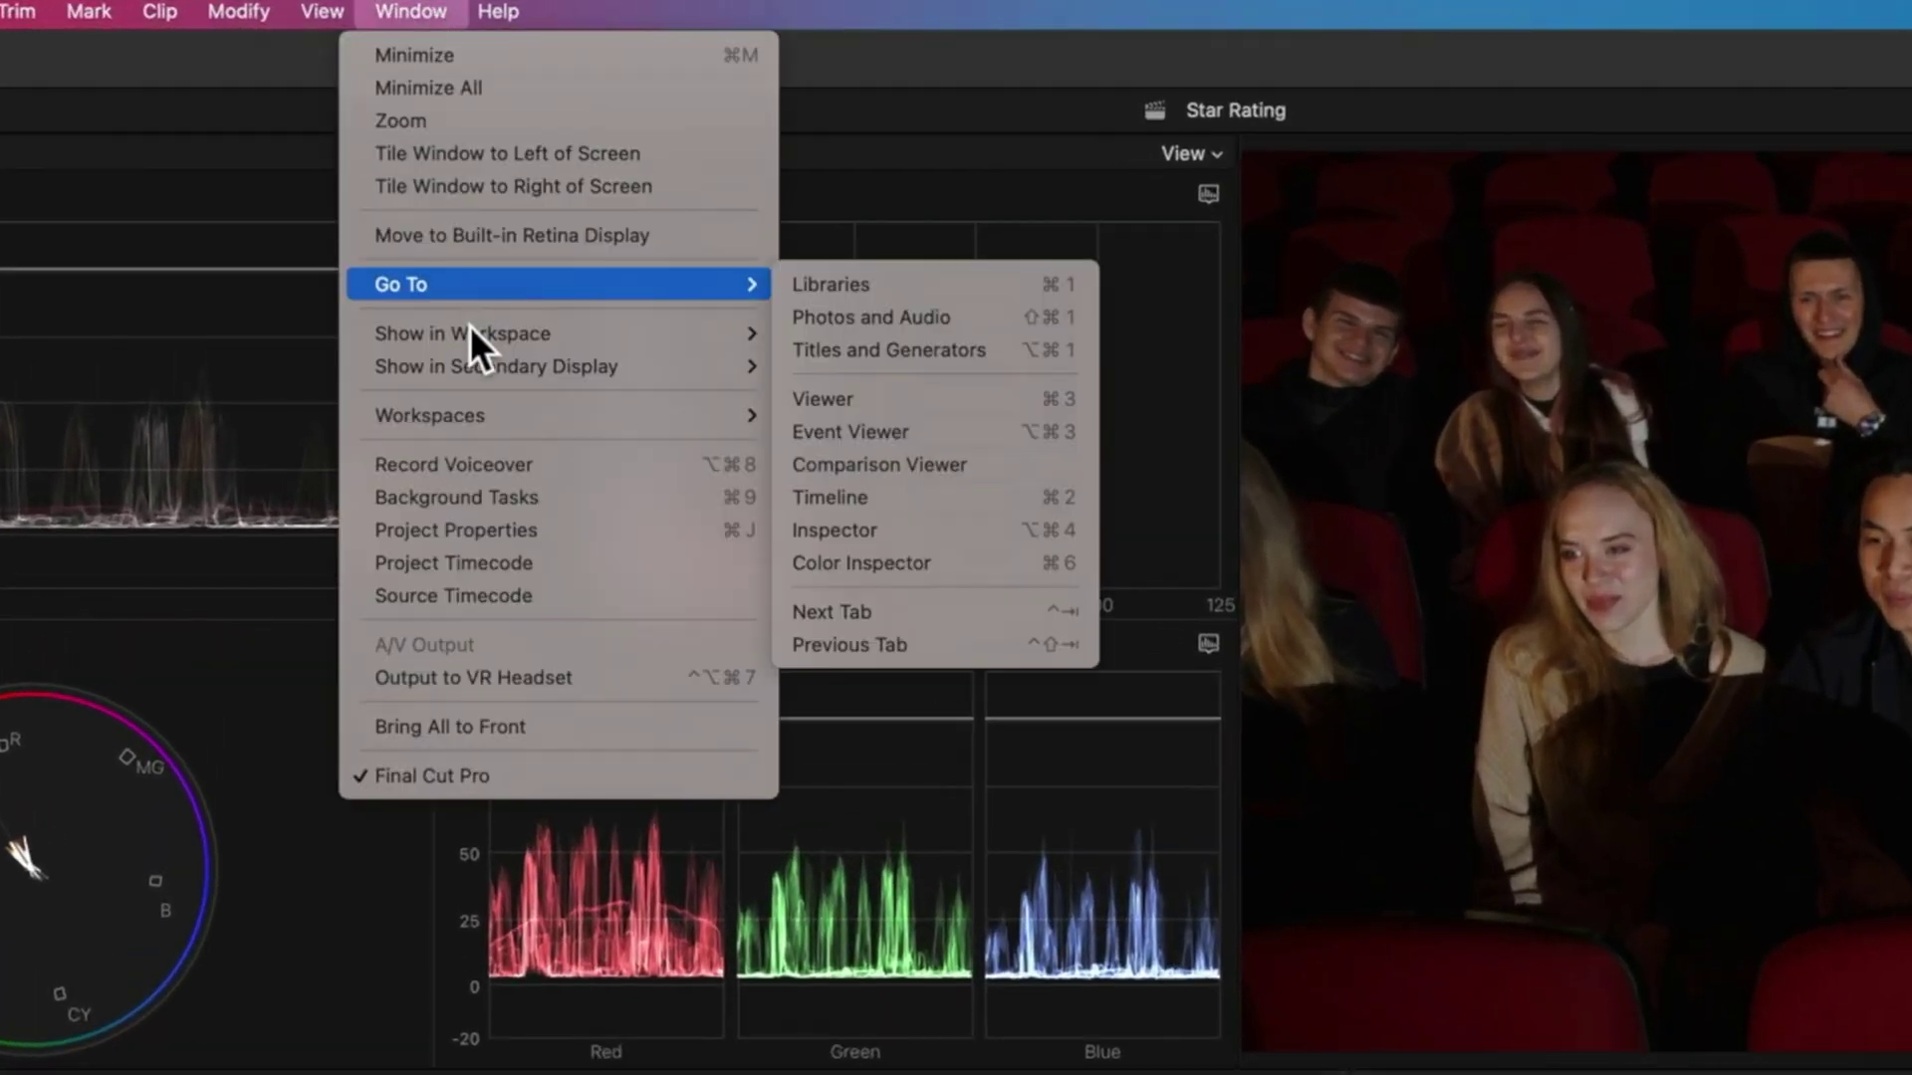
mouse_move(476, 418)
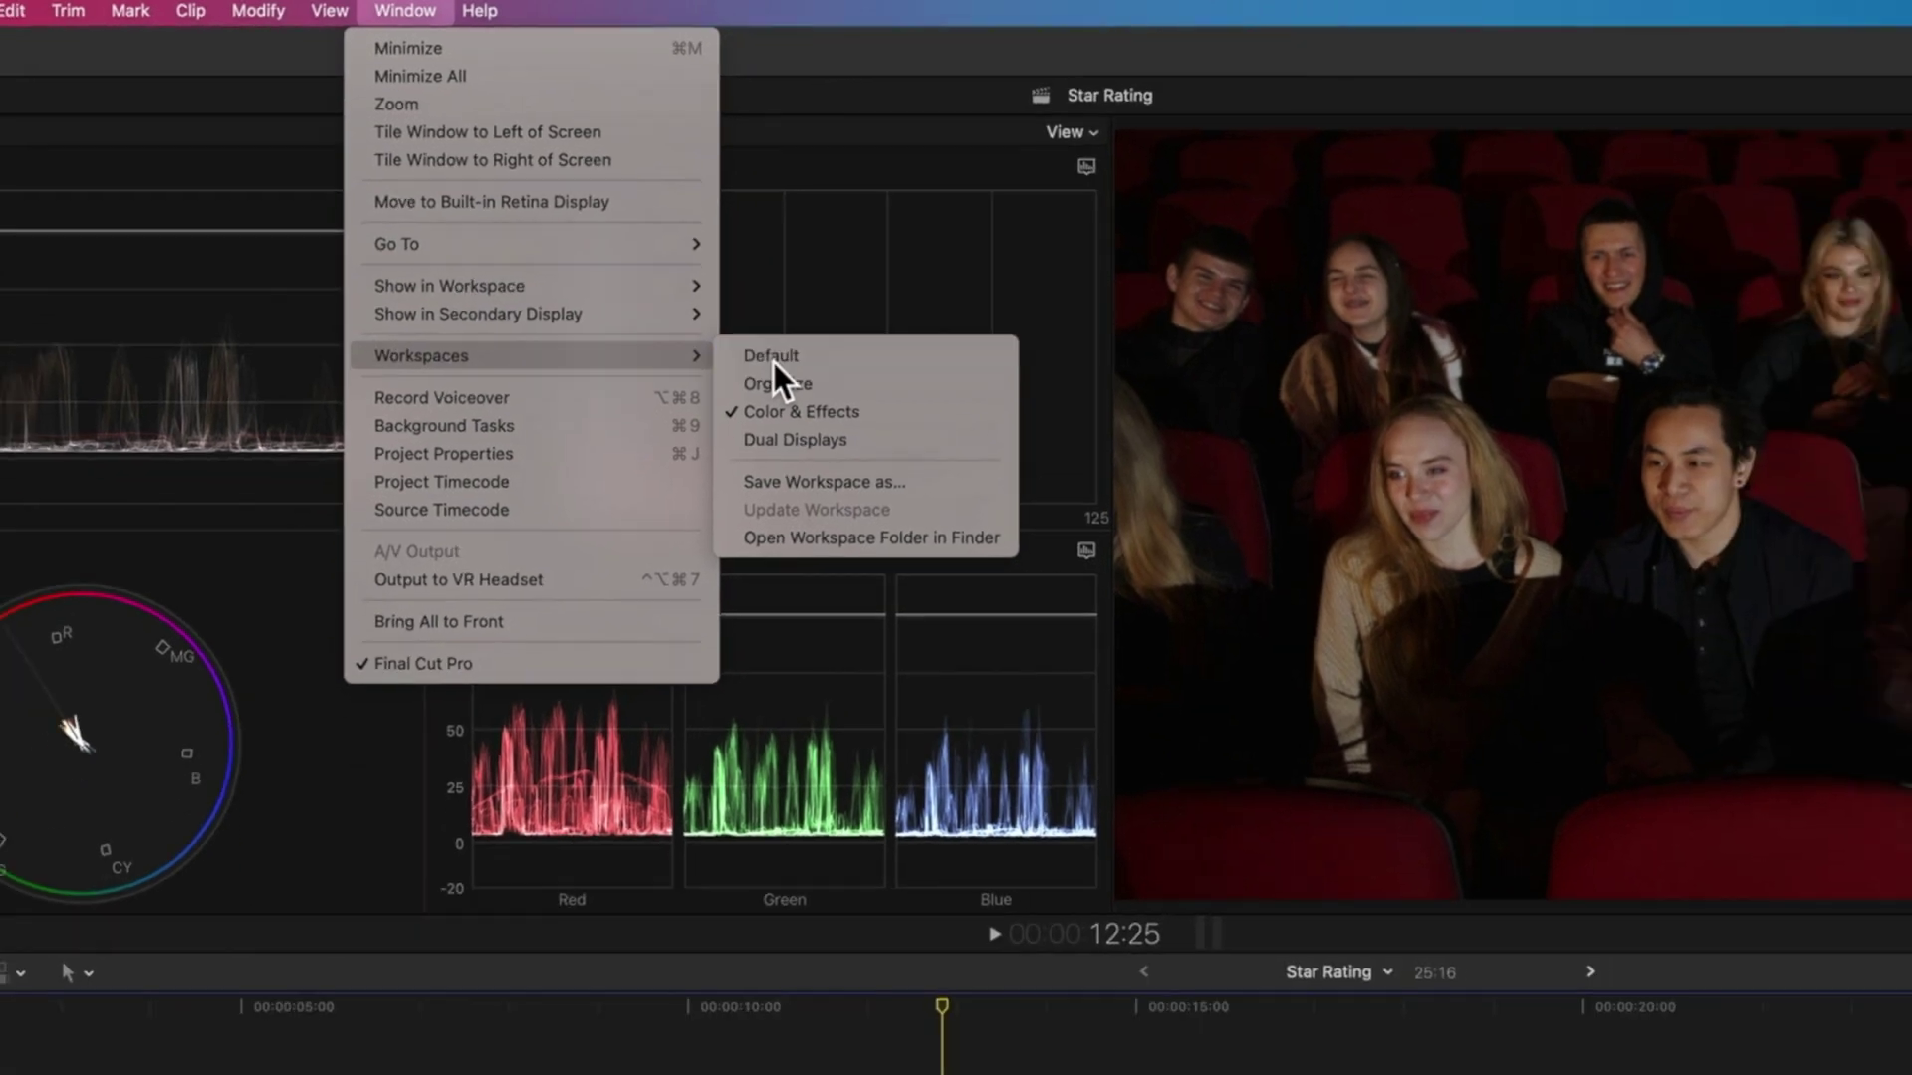
click(841, 418)
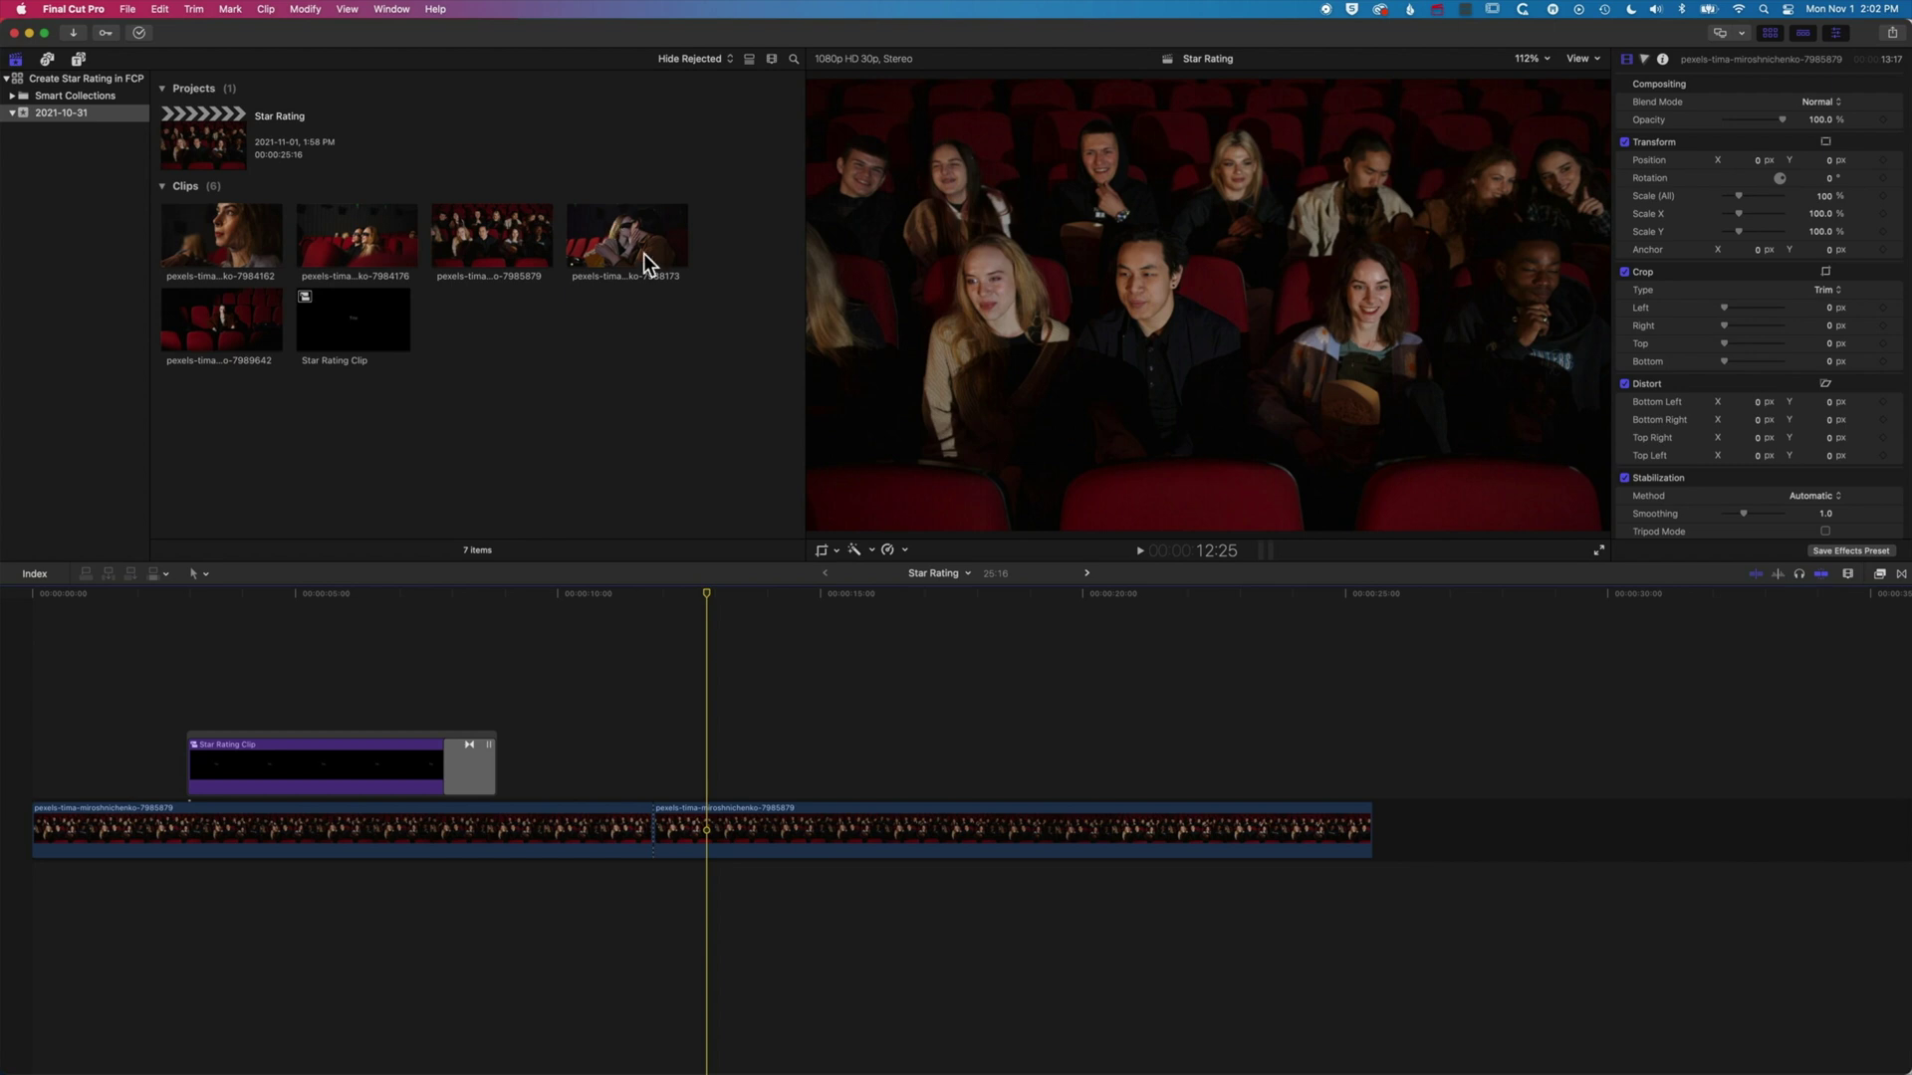
click(777, 834)
key(v)
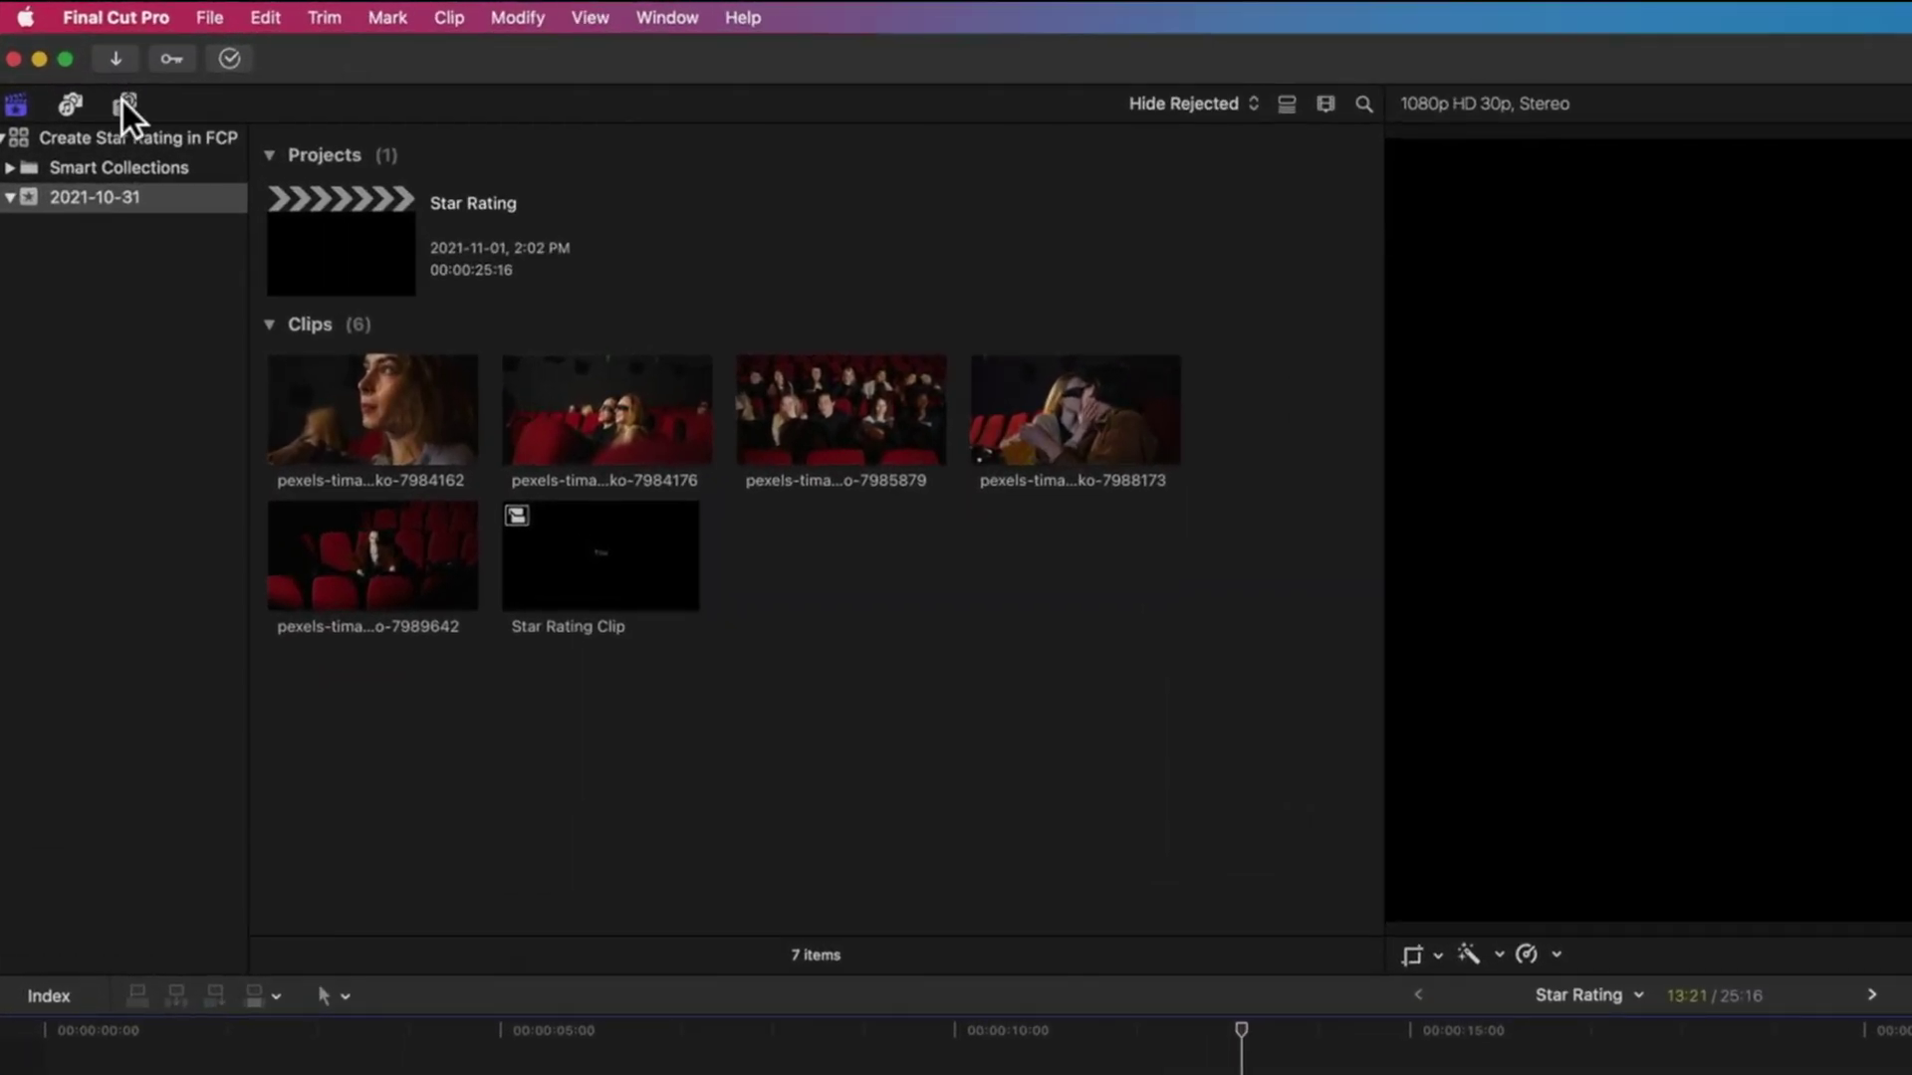
- Place a Build In/Out Custom title above the second clip and extend its end
click(125, 103)
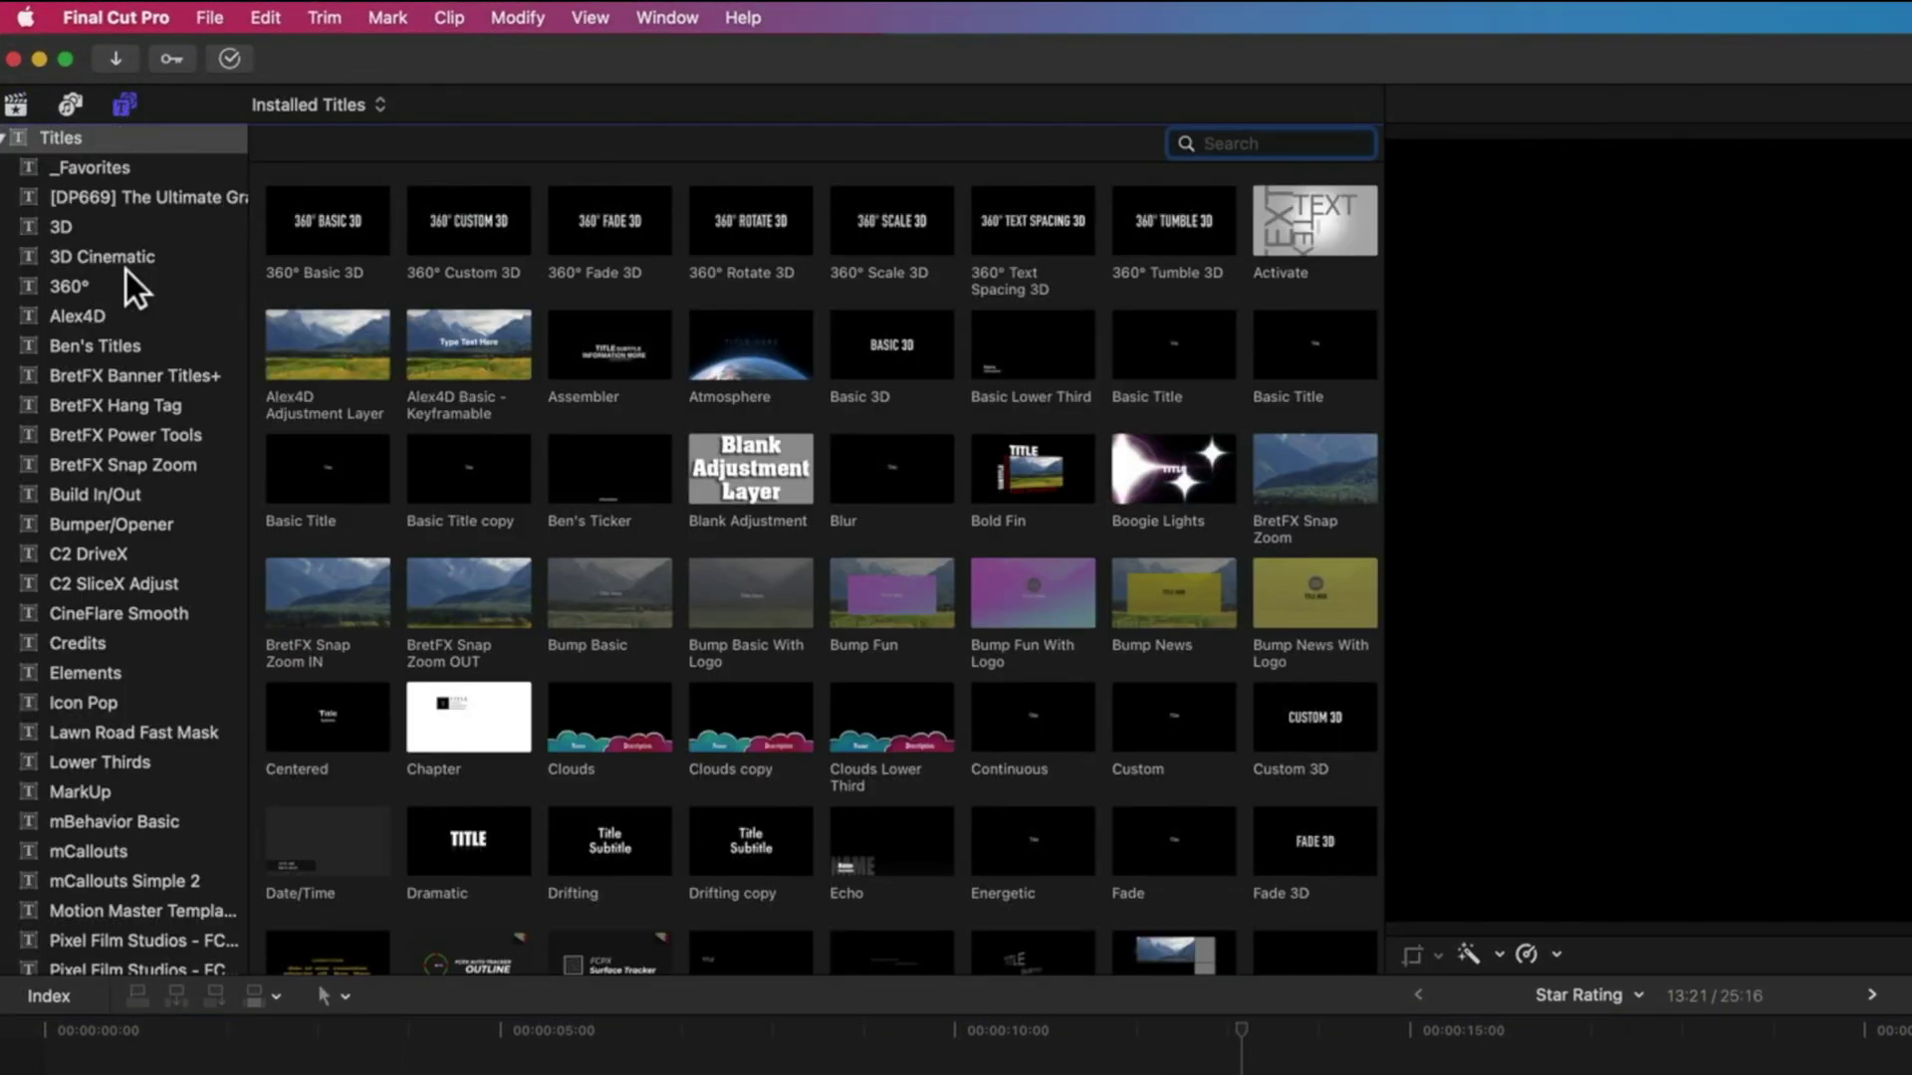
click(112, 494)
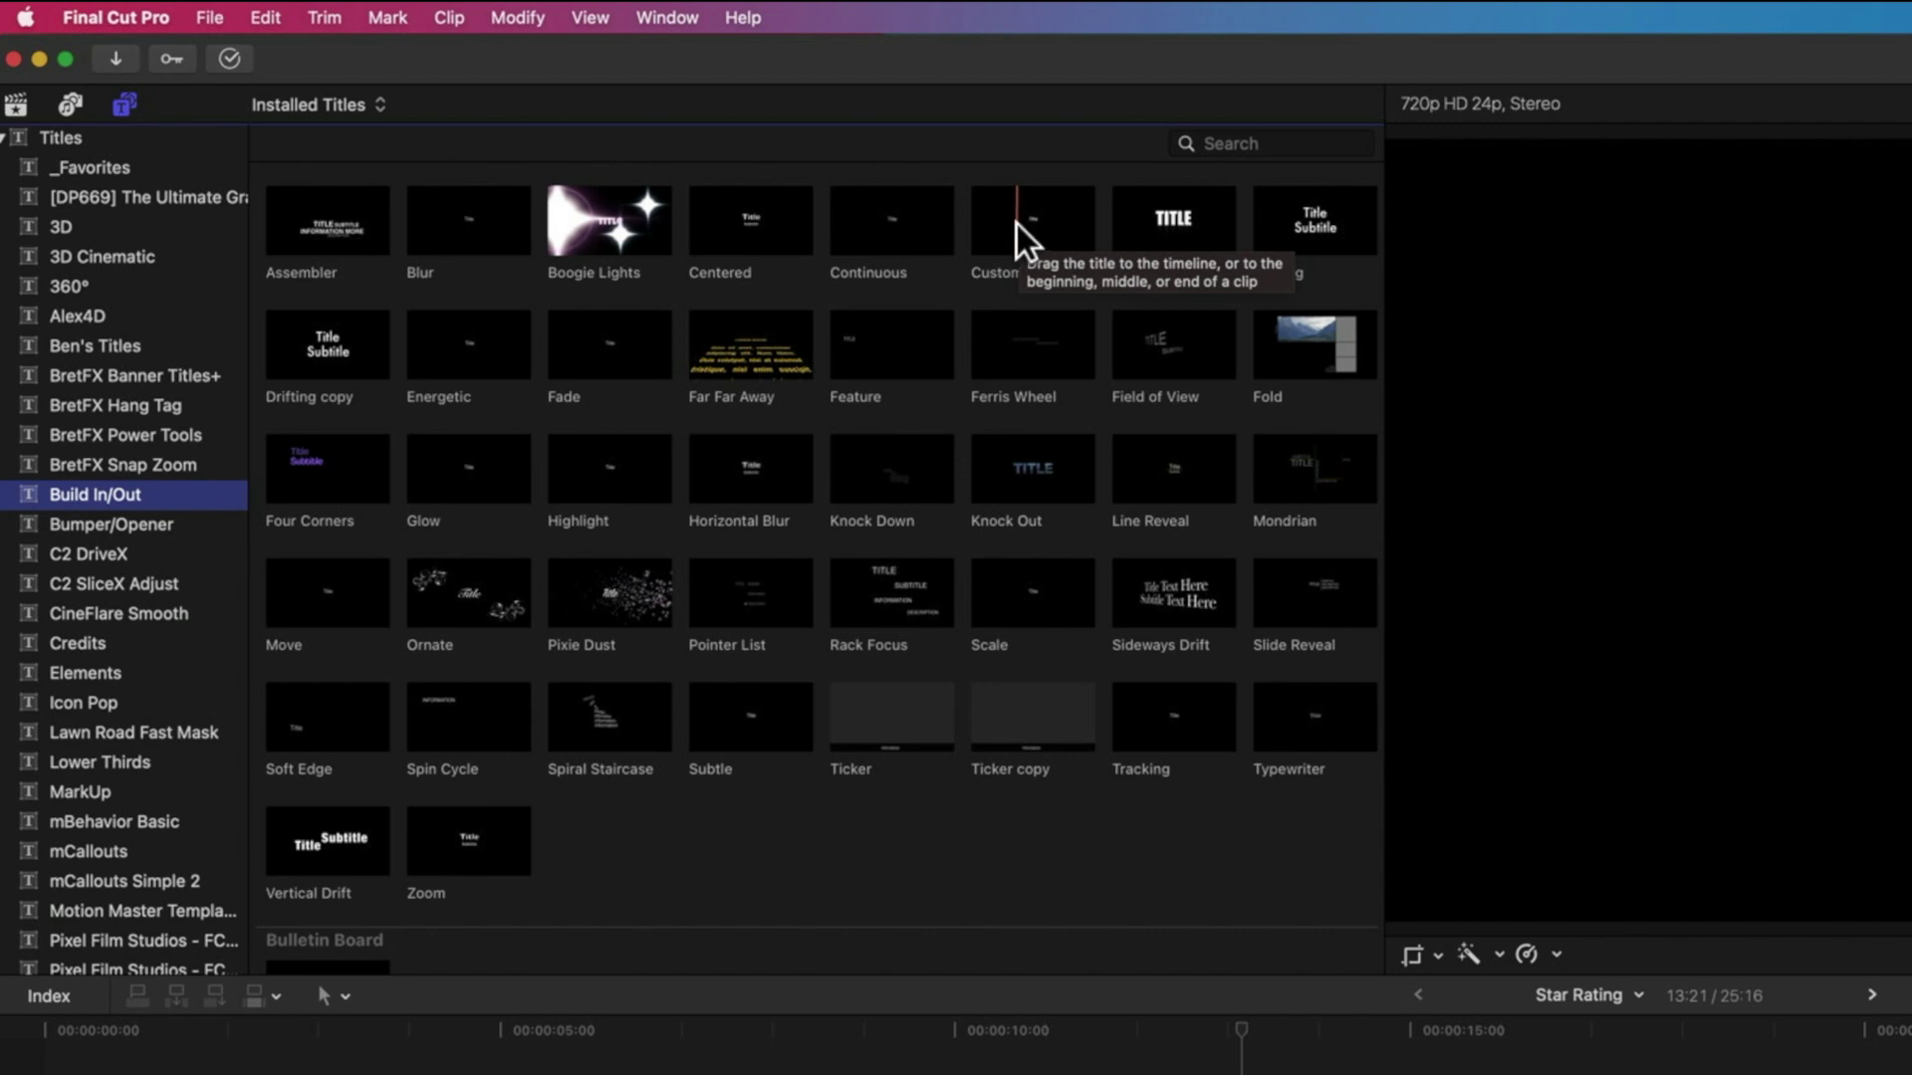
drag(1018, 225, 1286, 976)
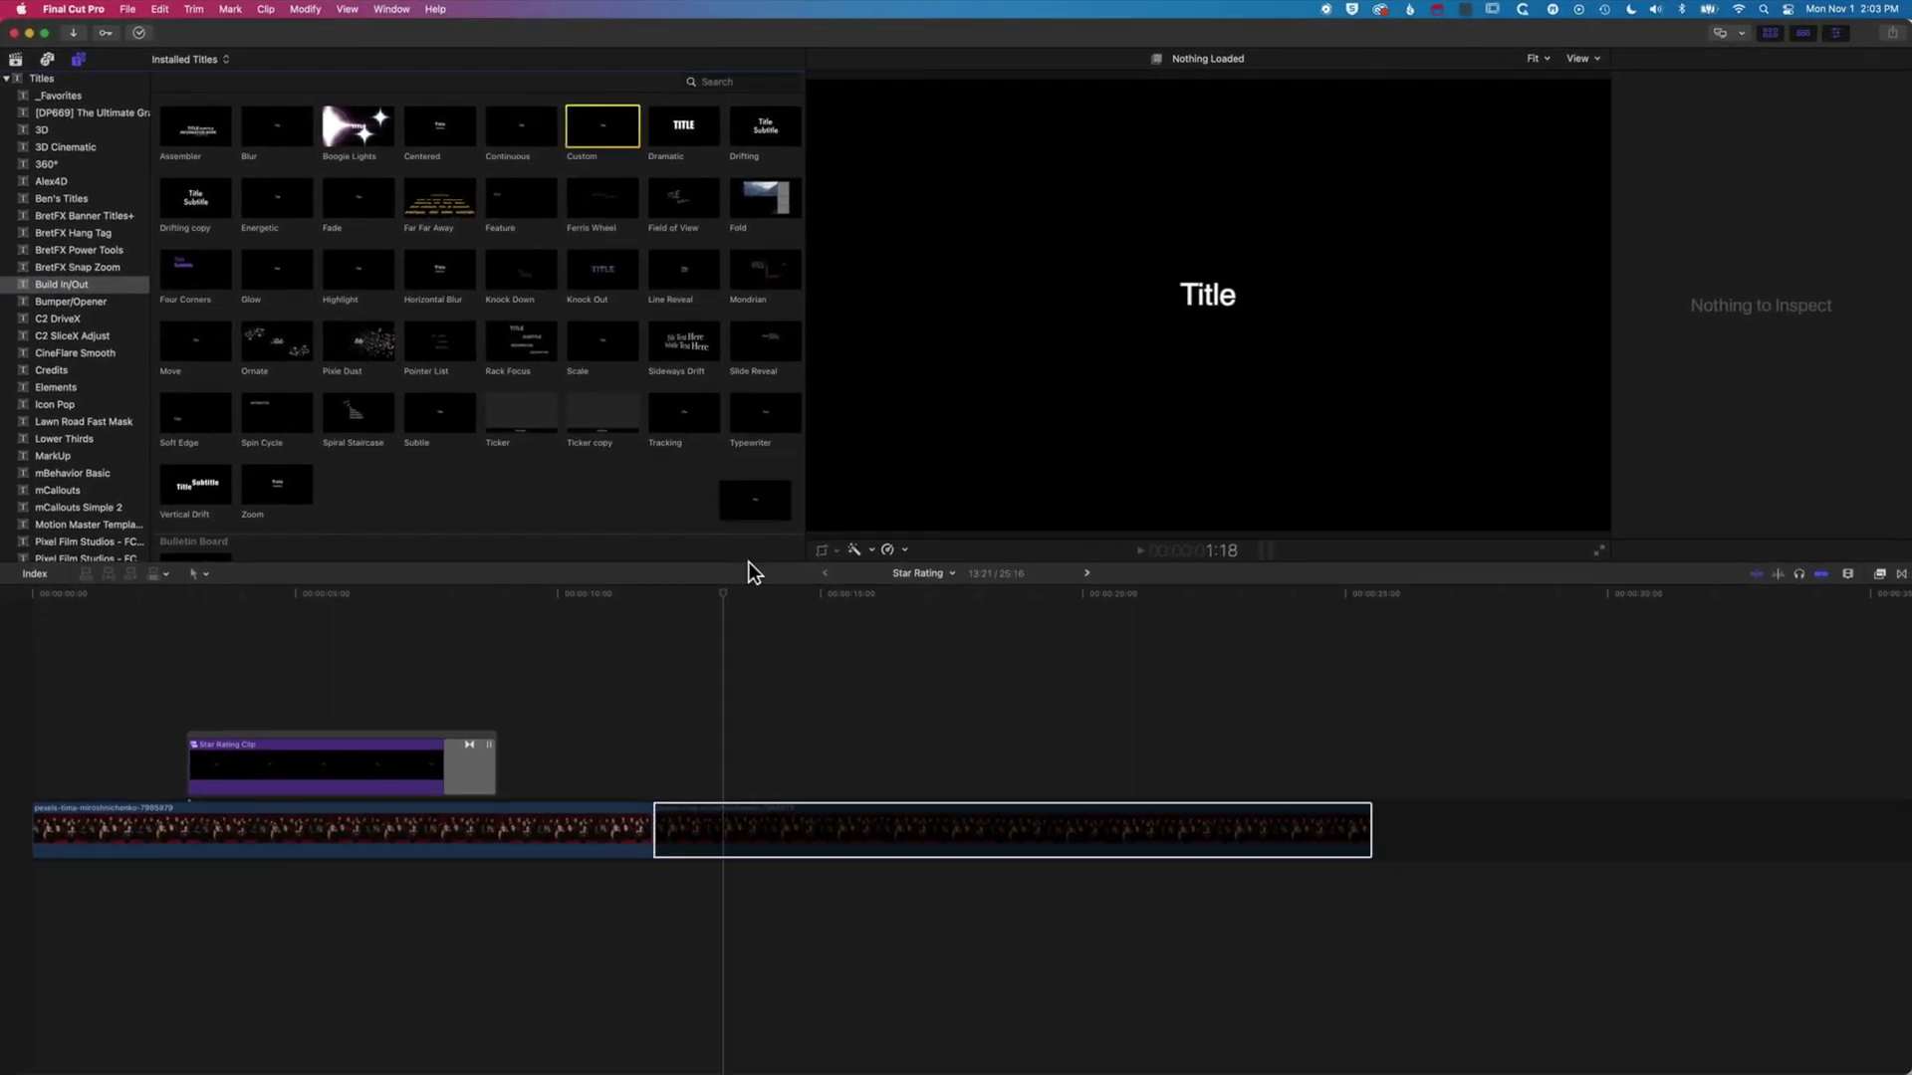
drag(749, 562, 753, 777)
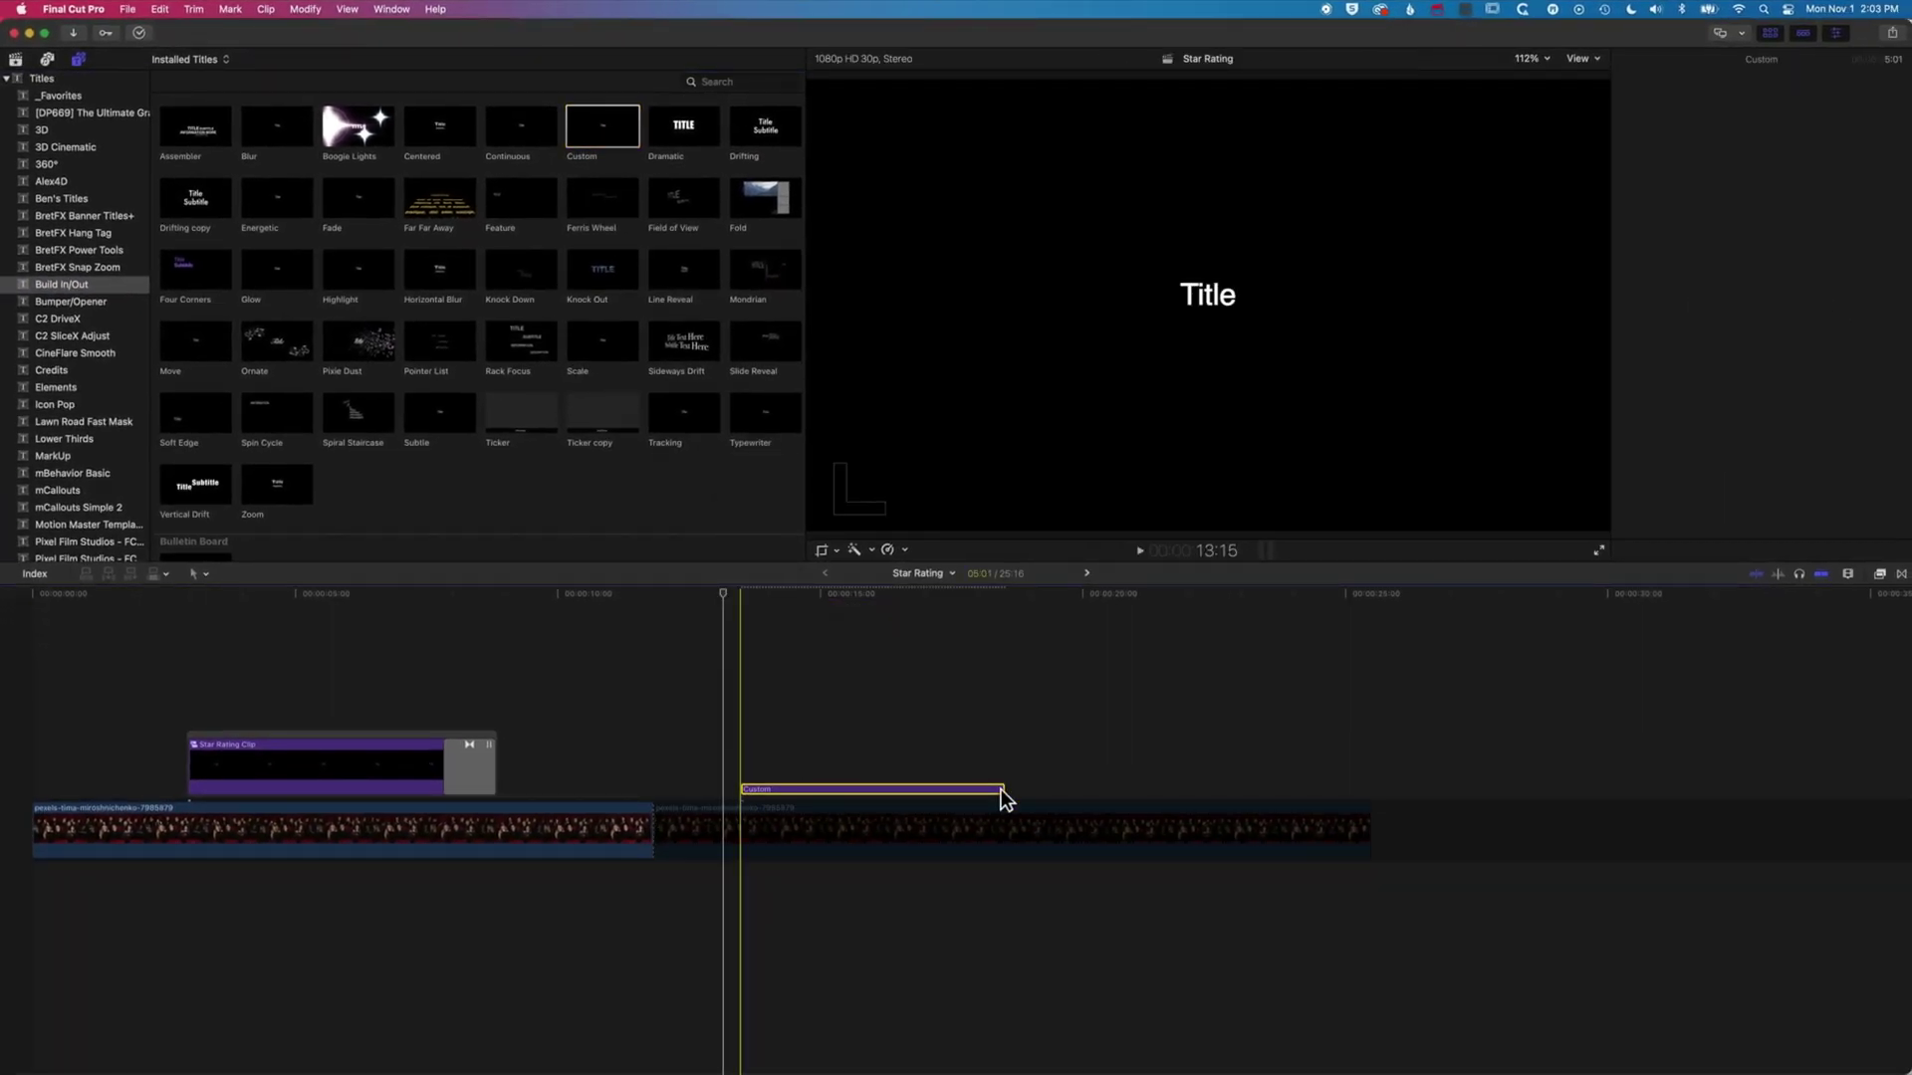
drag(1008, 790, 1237, 788)
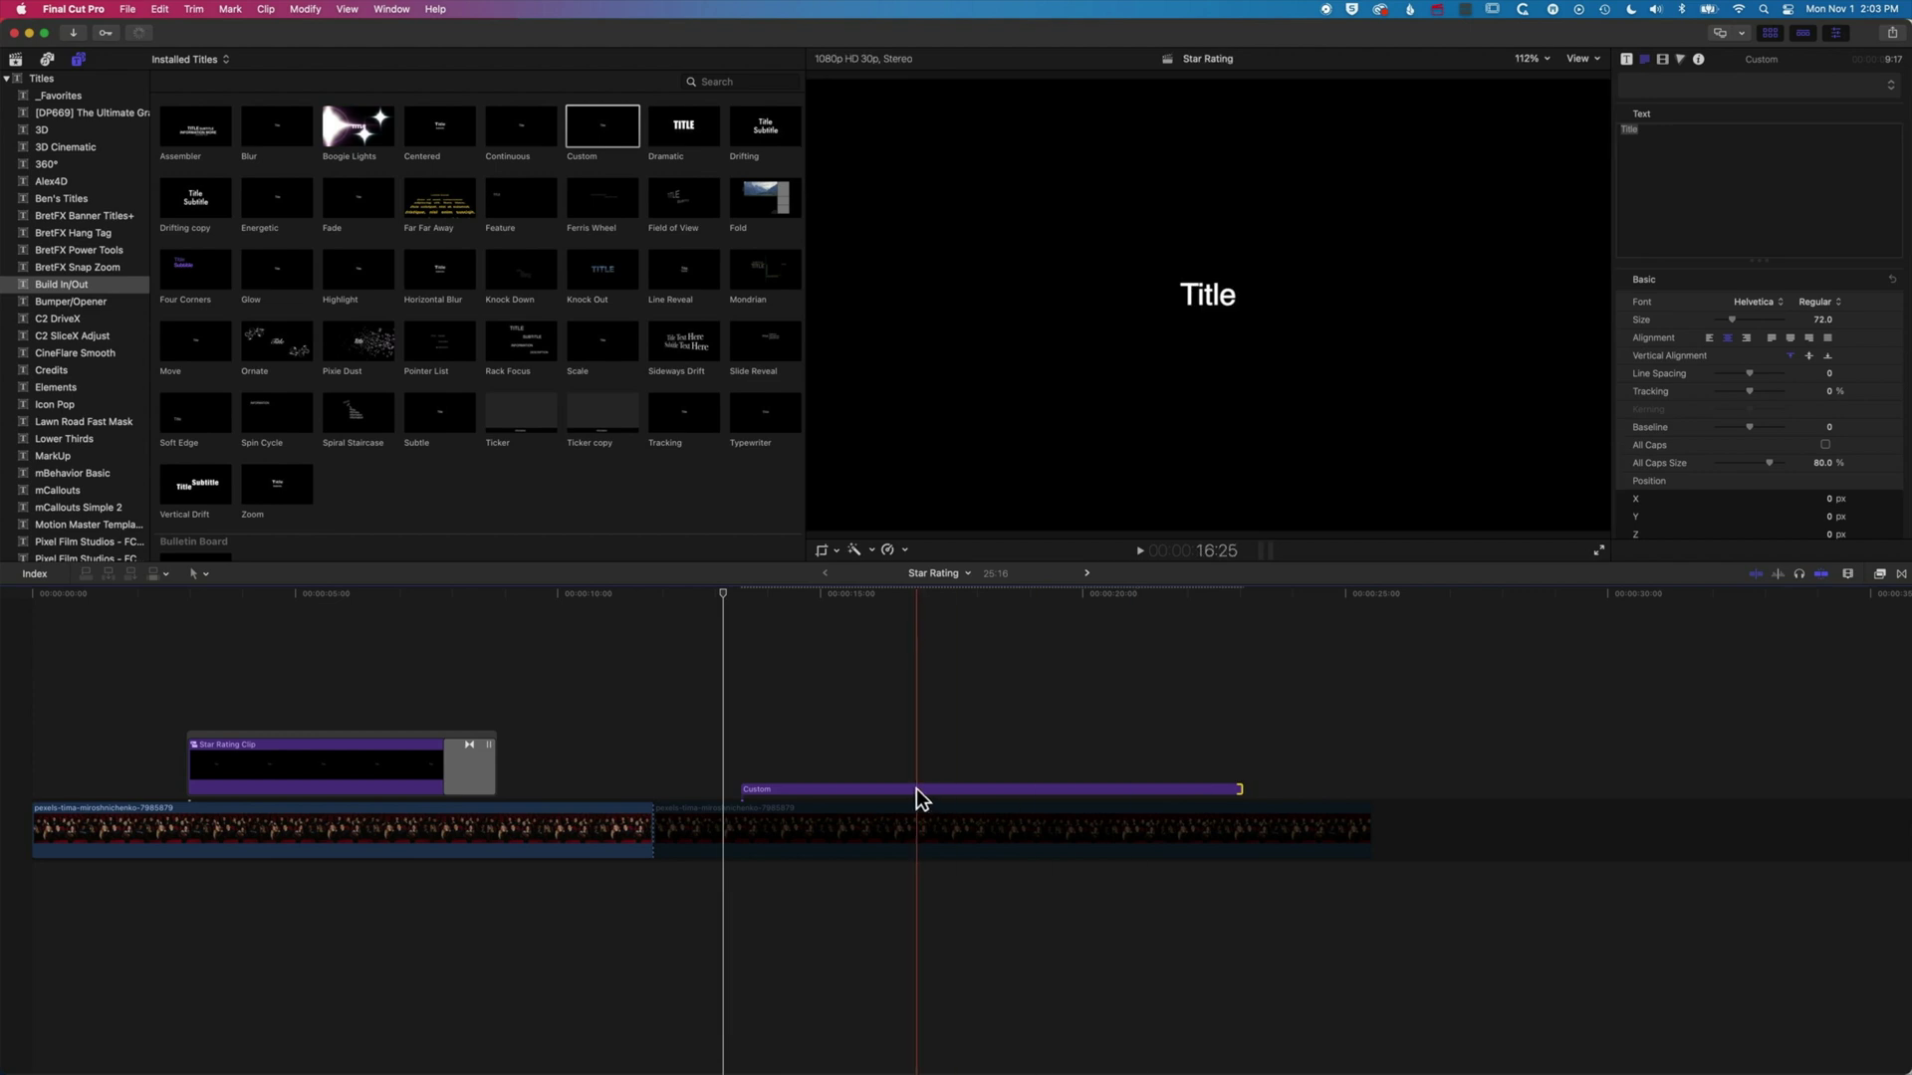
click(916, 789)
- Replace the title's placeholder text with "UNMISSABLE A TRUE CLASSIC"
click(870, 593)
double_click(1638, 129)
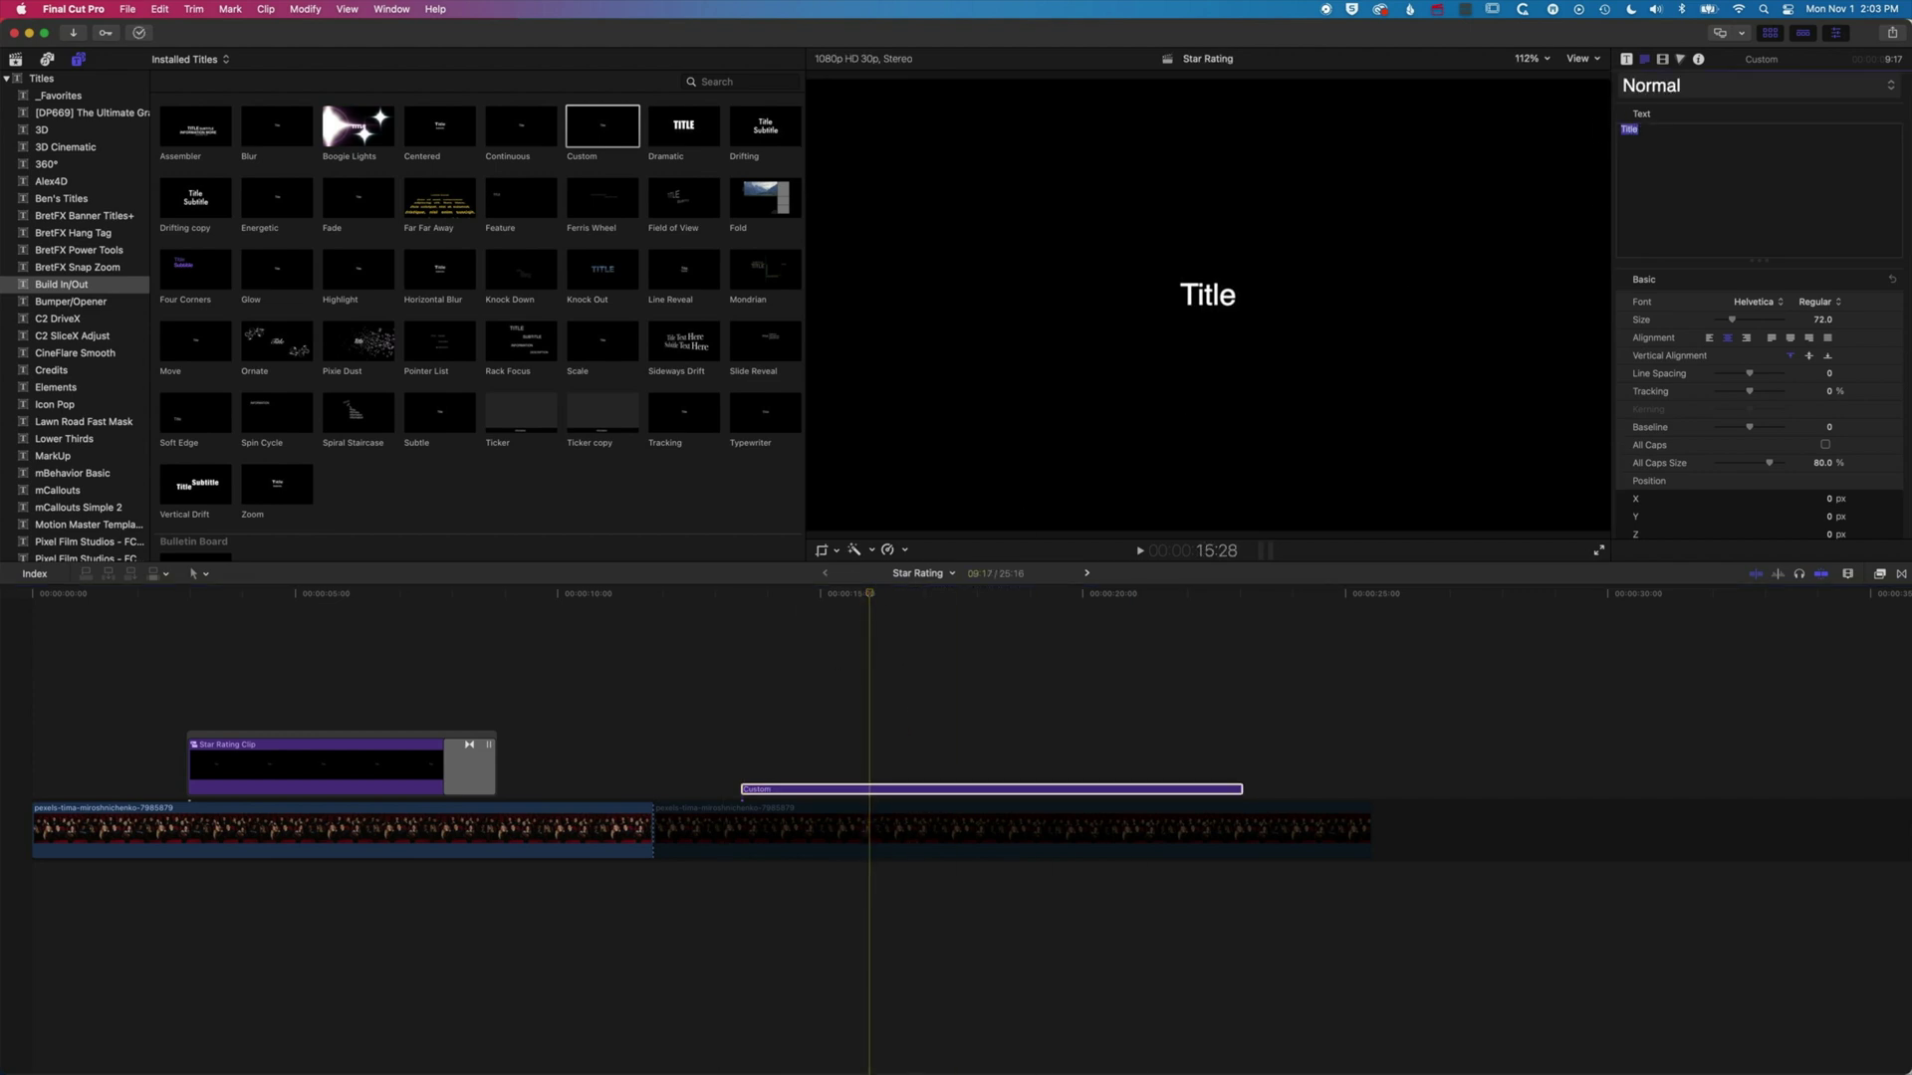
text("UNMISSABLE A TRUE CLASSIC")
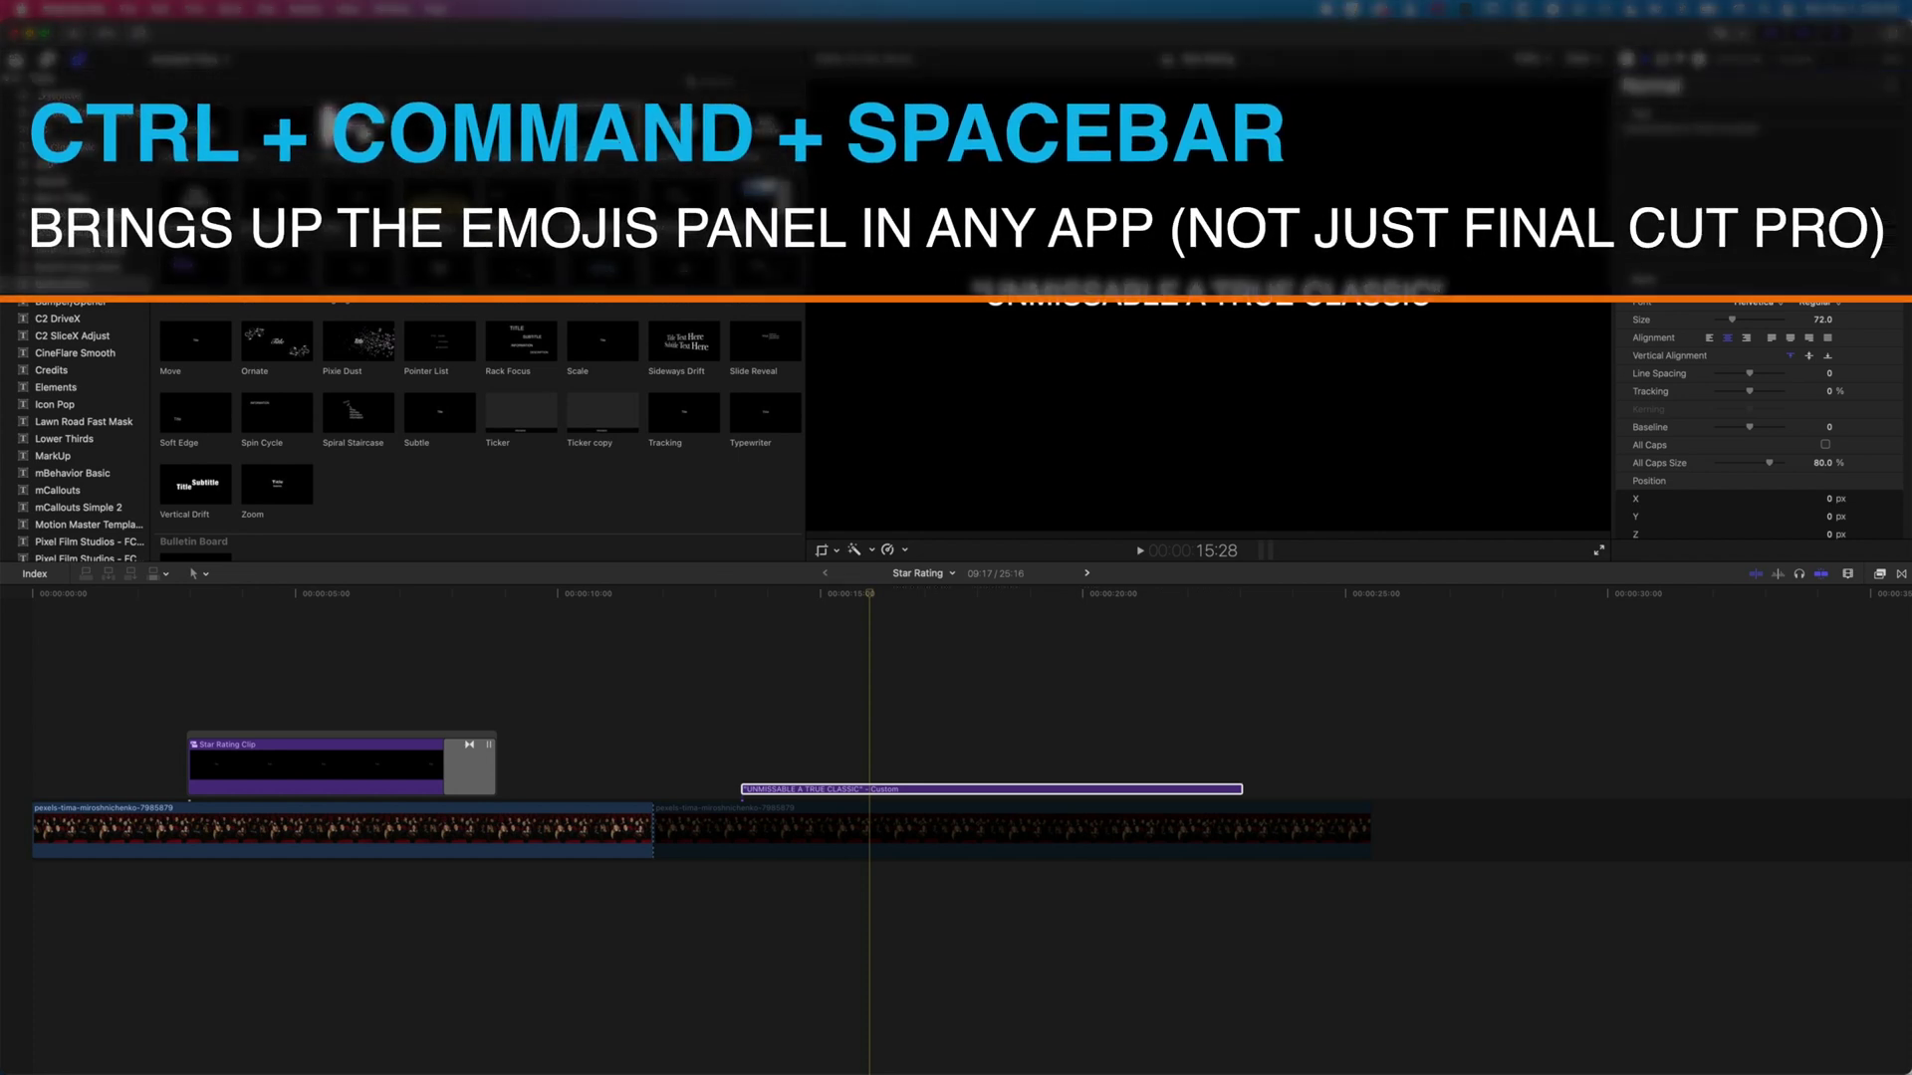
- Insert five Black Star characters (★★★★★) from the Character Viewer under the quote
key(ctrl+super+space)
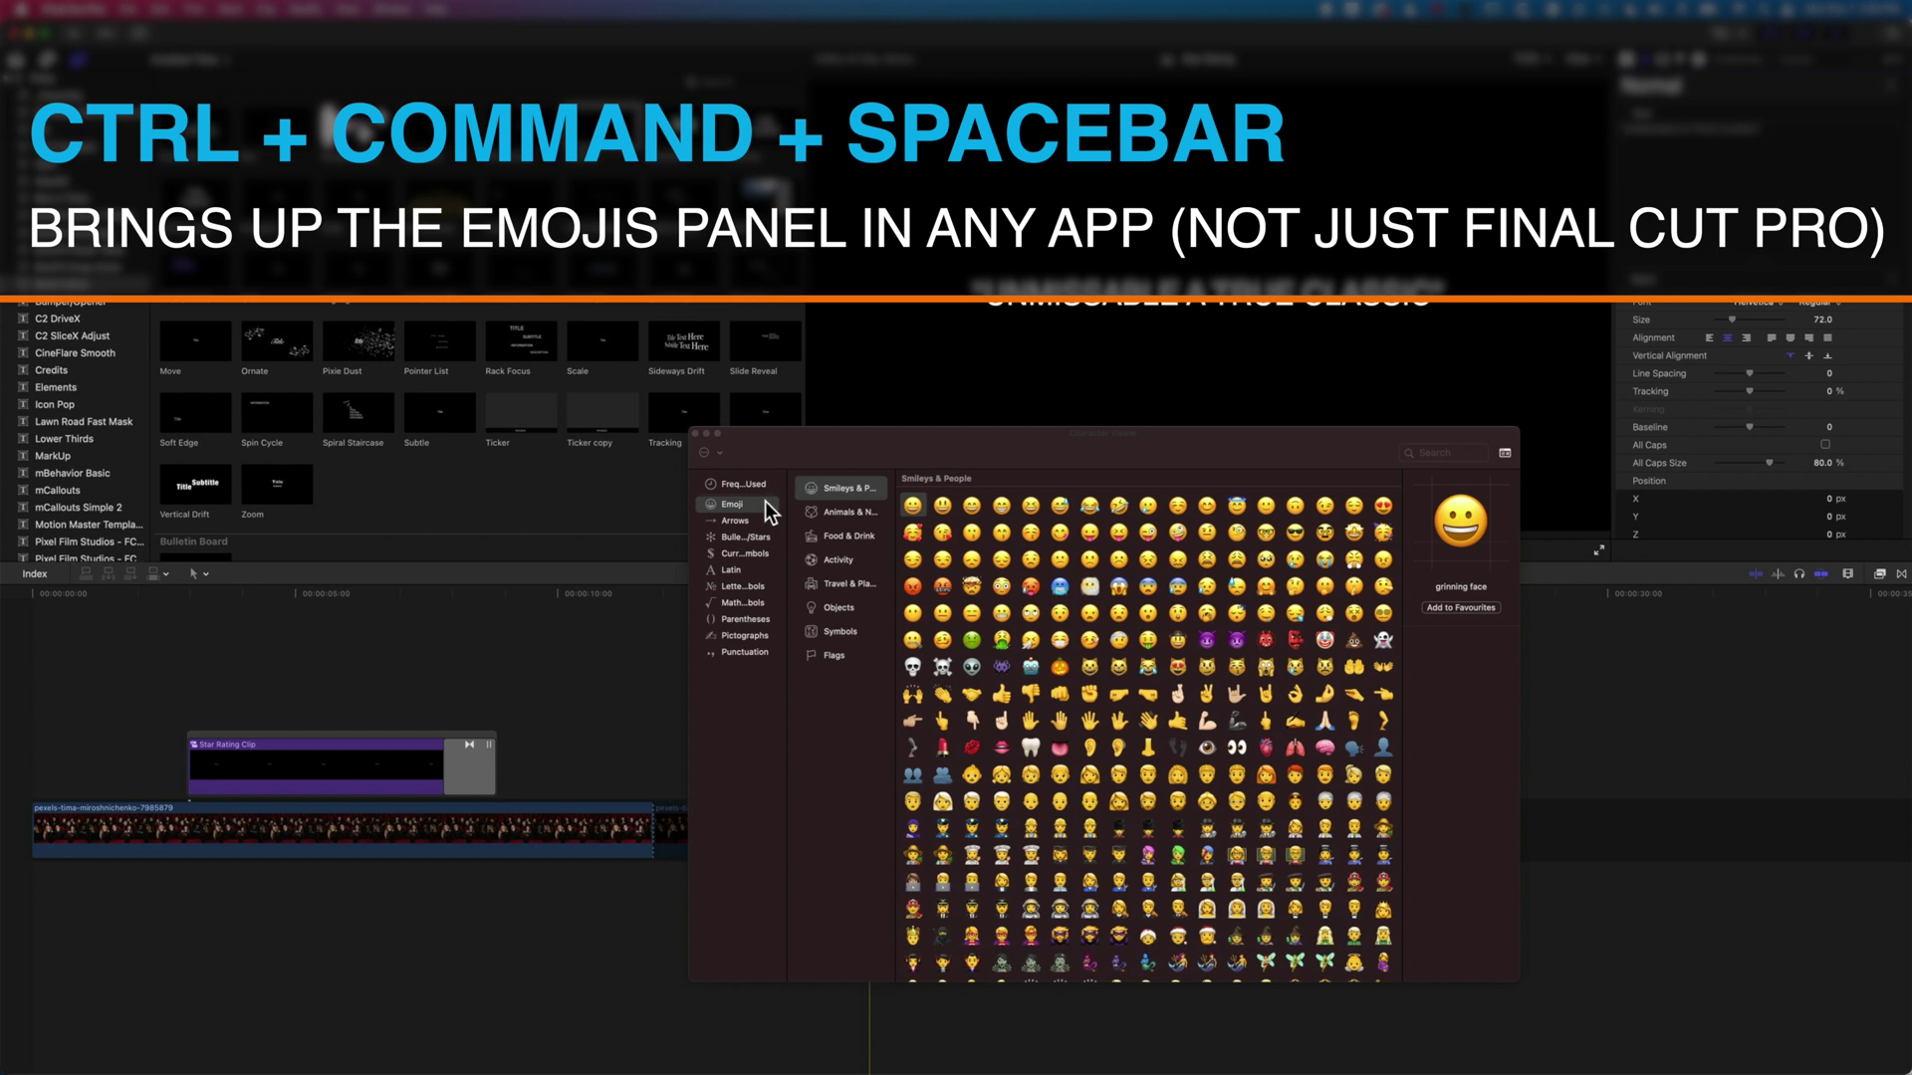
click(1432, 452)
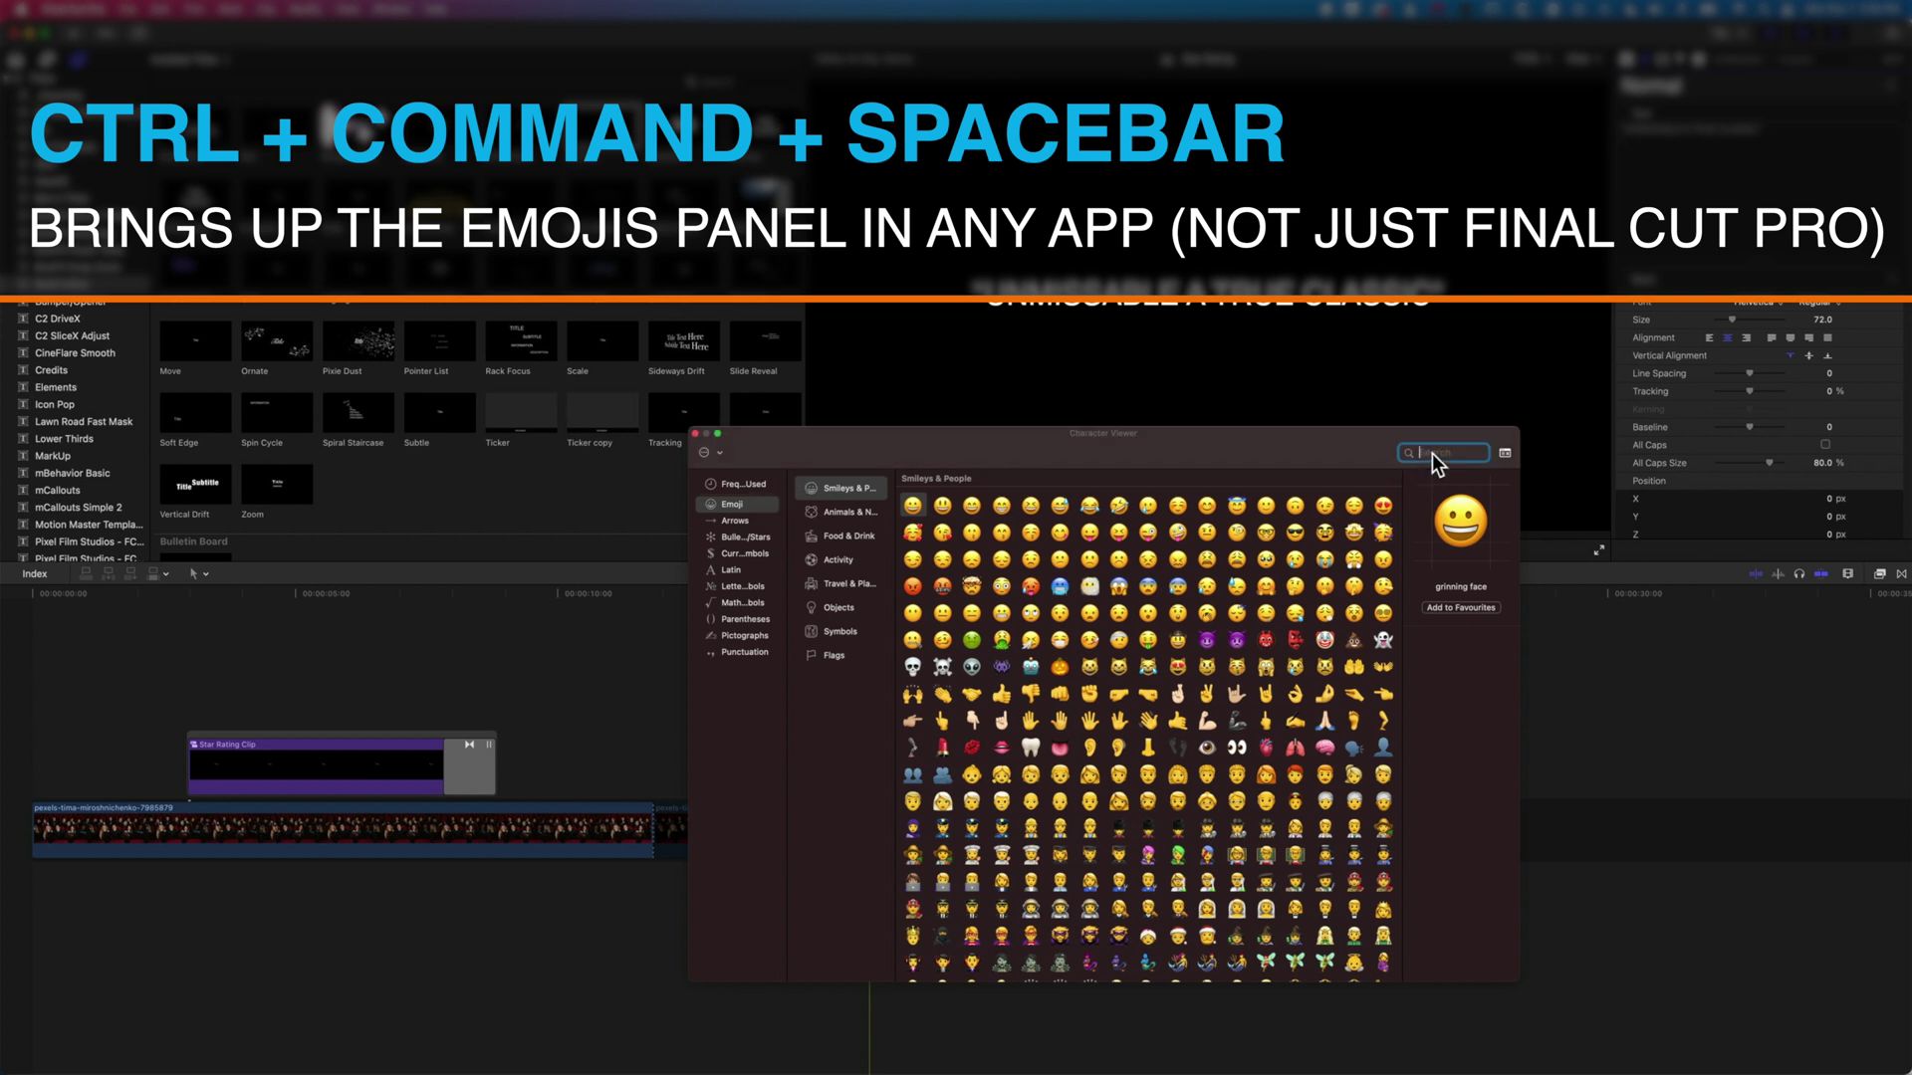
text(STAR)
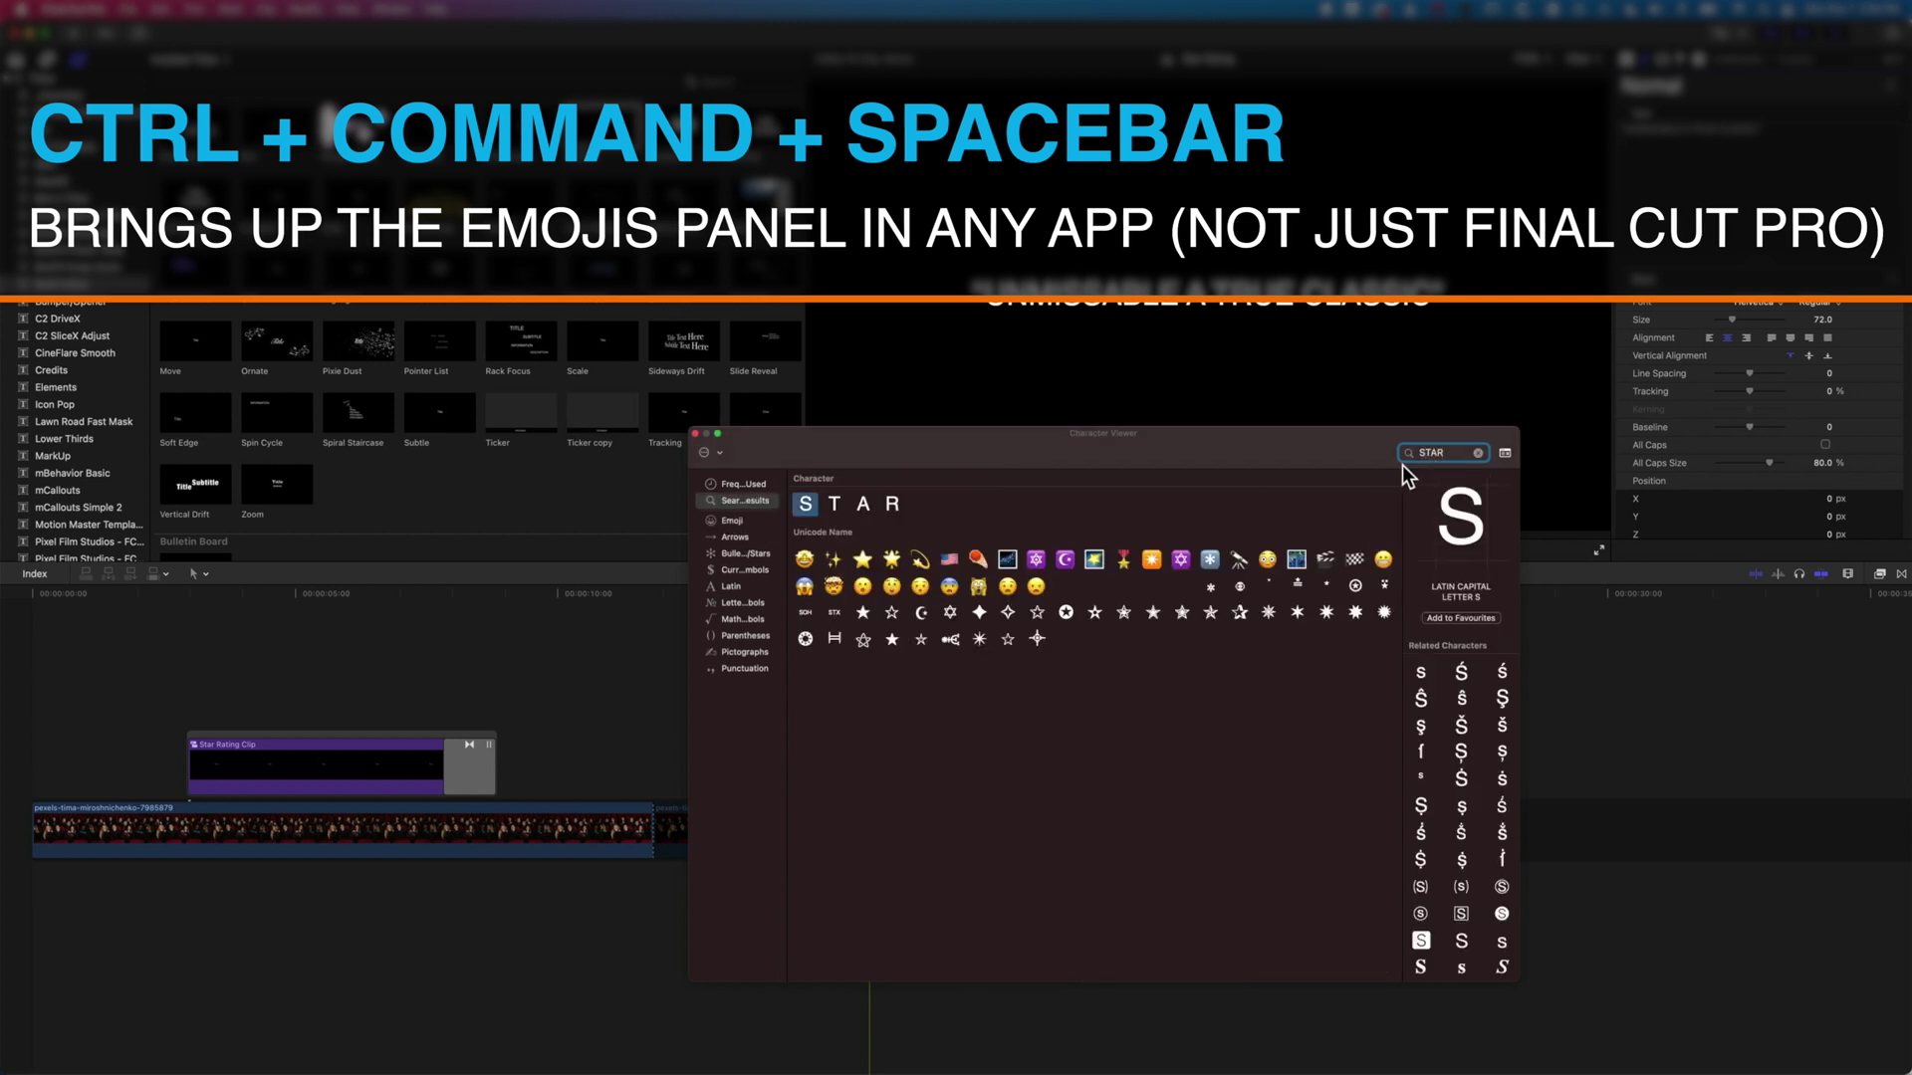
click(865, 617)
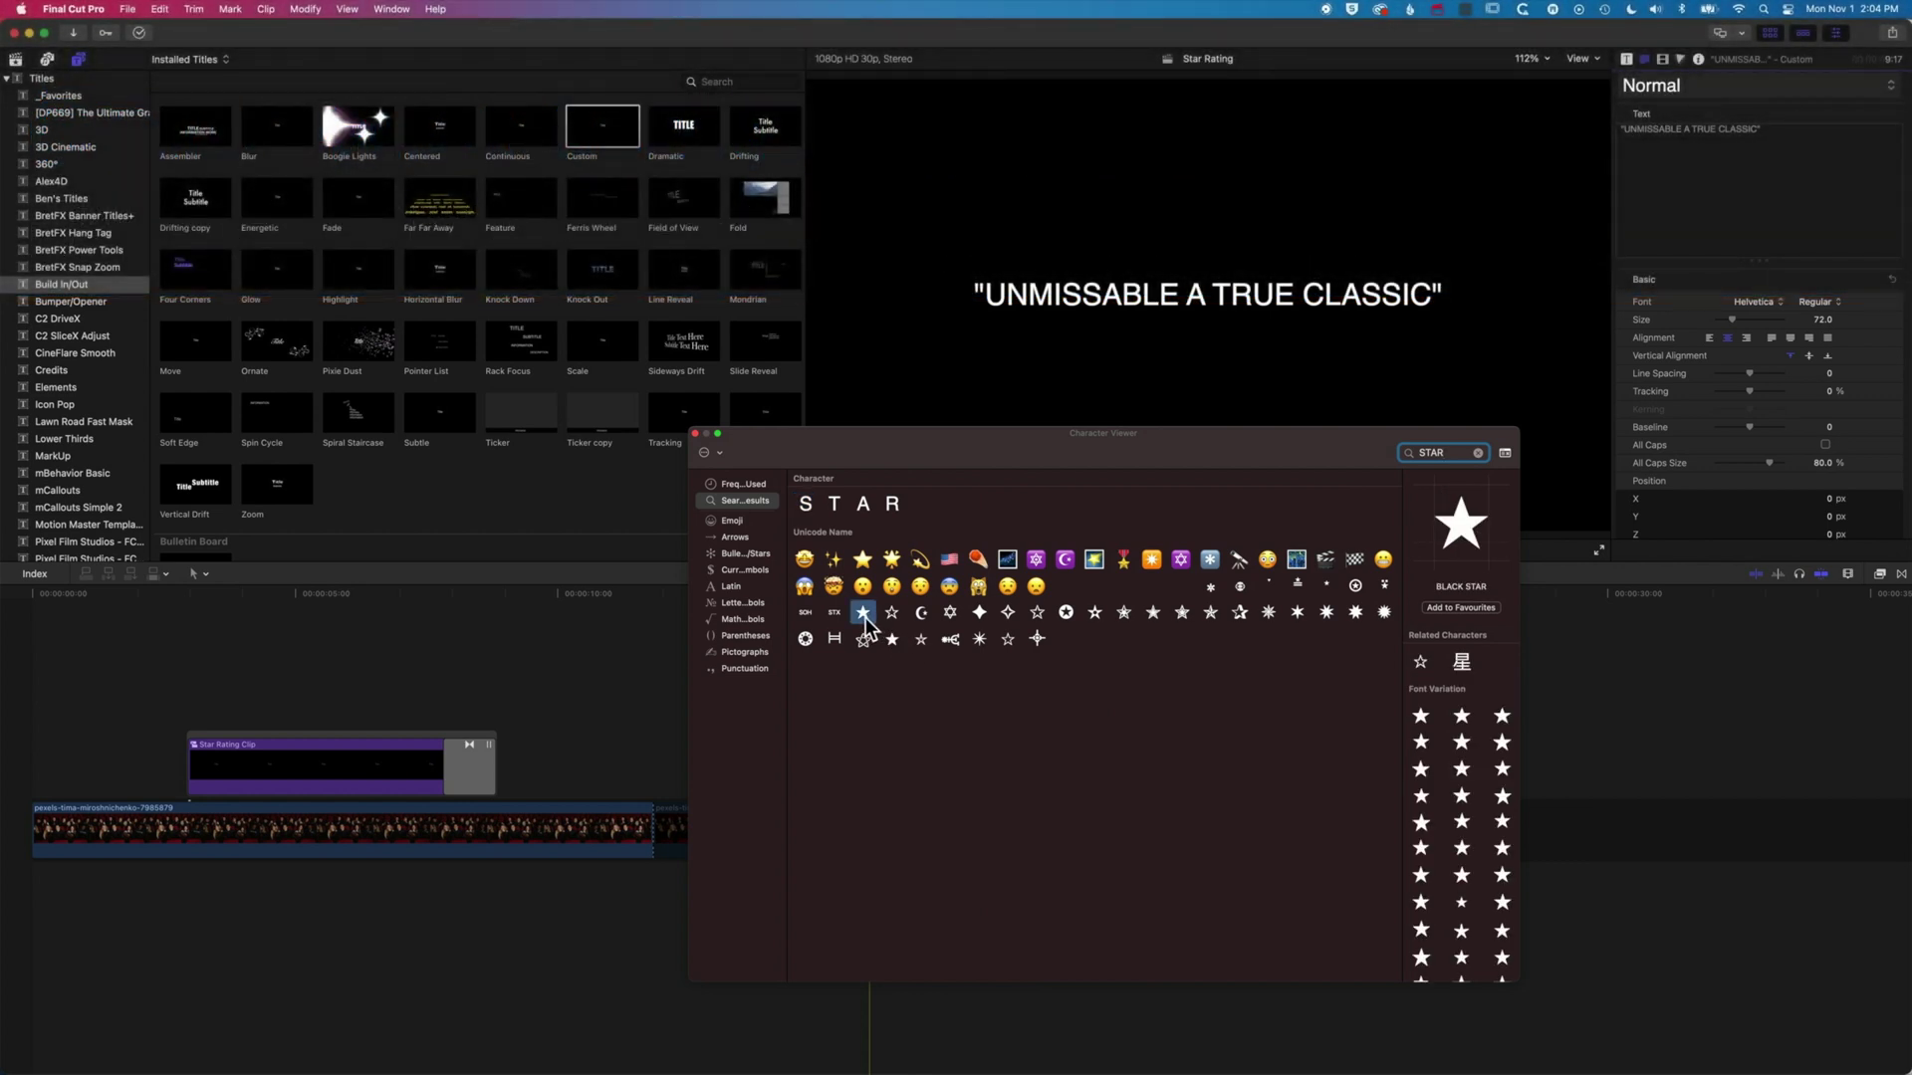
double_click(864, 614)
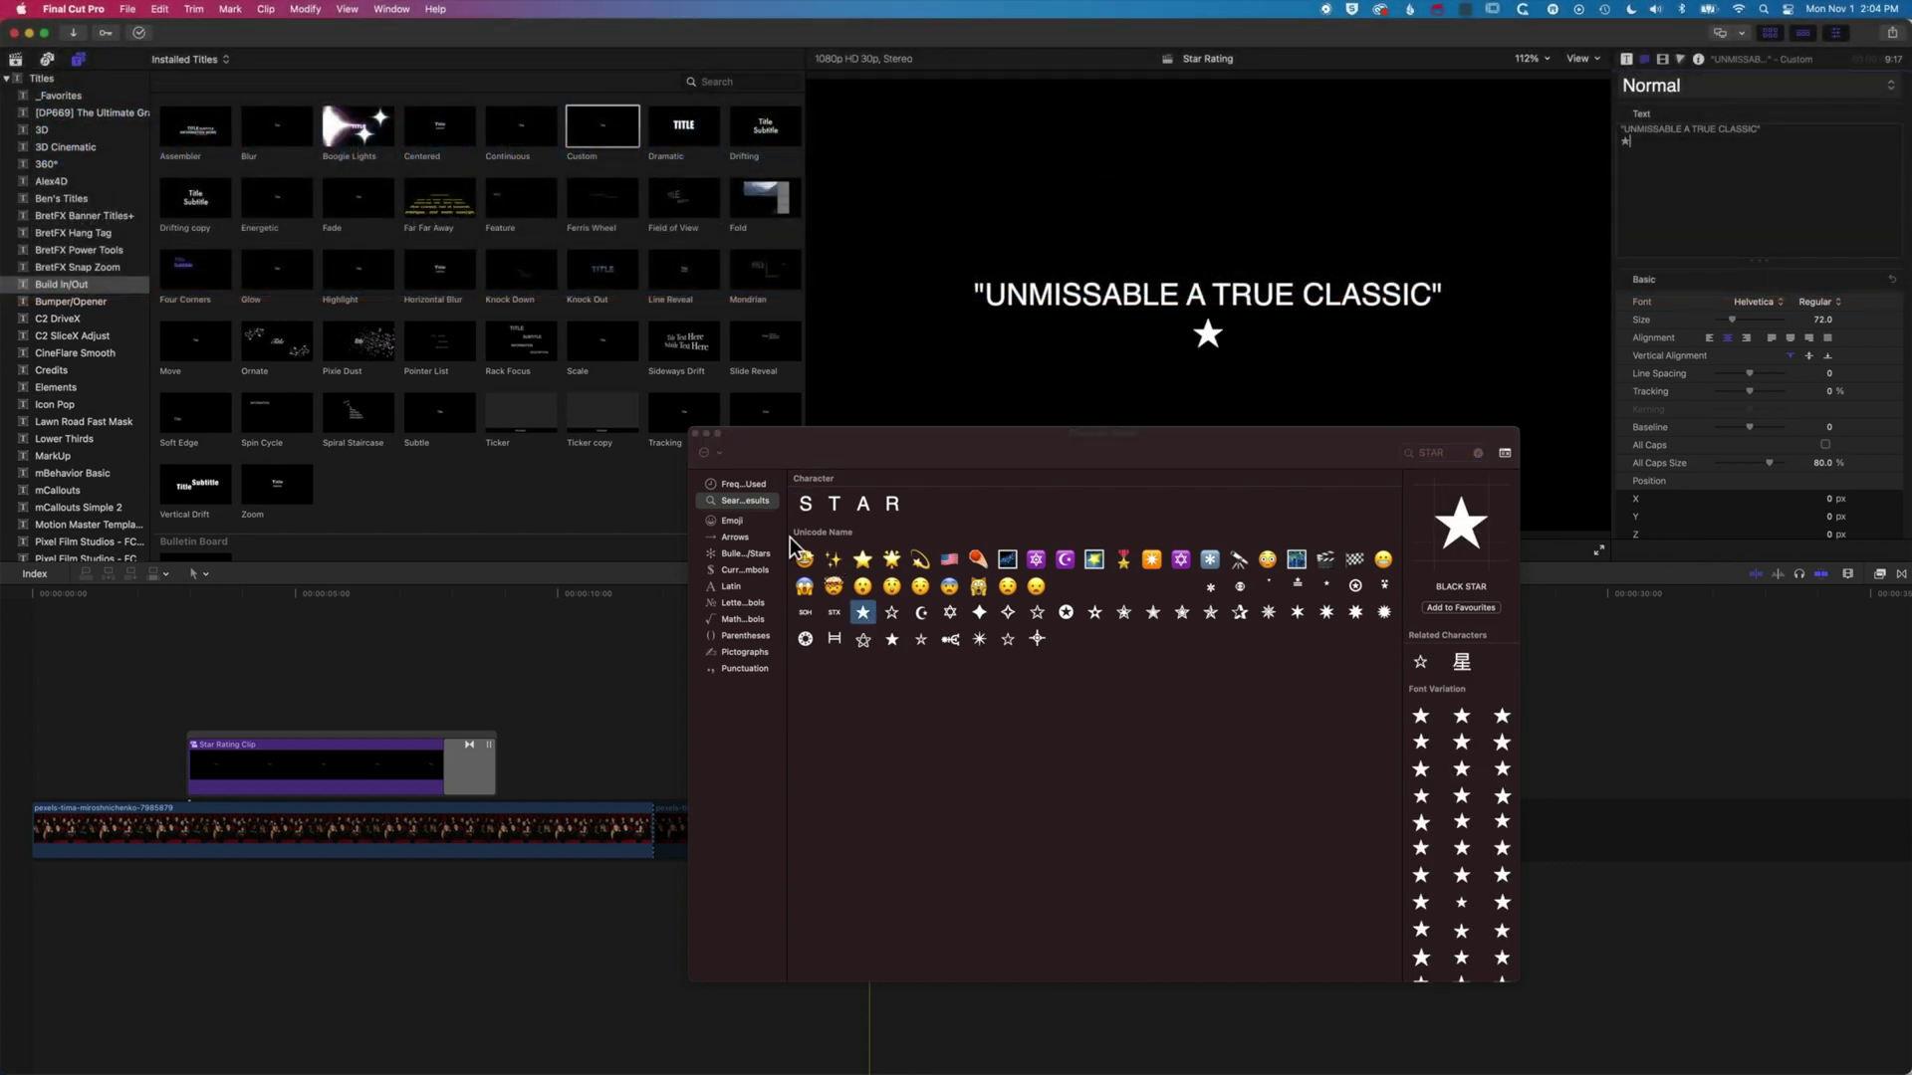
double_click(865, 615)
double_click(864, 615)
double_click(864, 615)
double_click(864, 616)
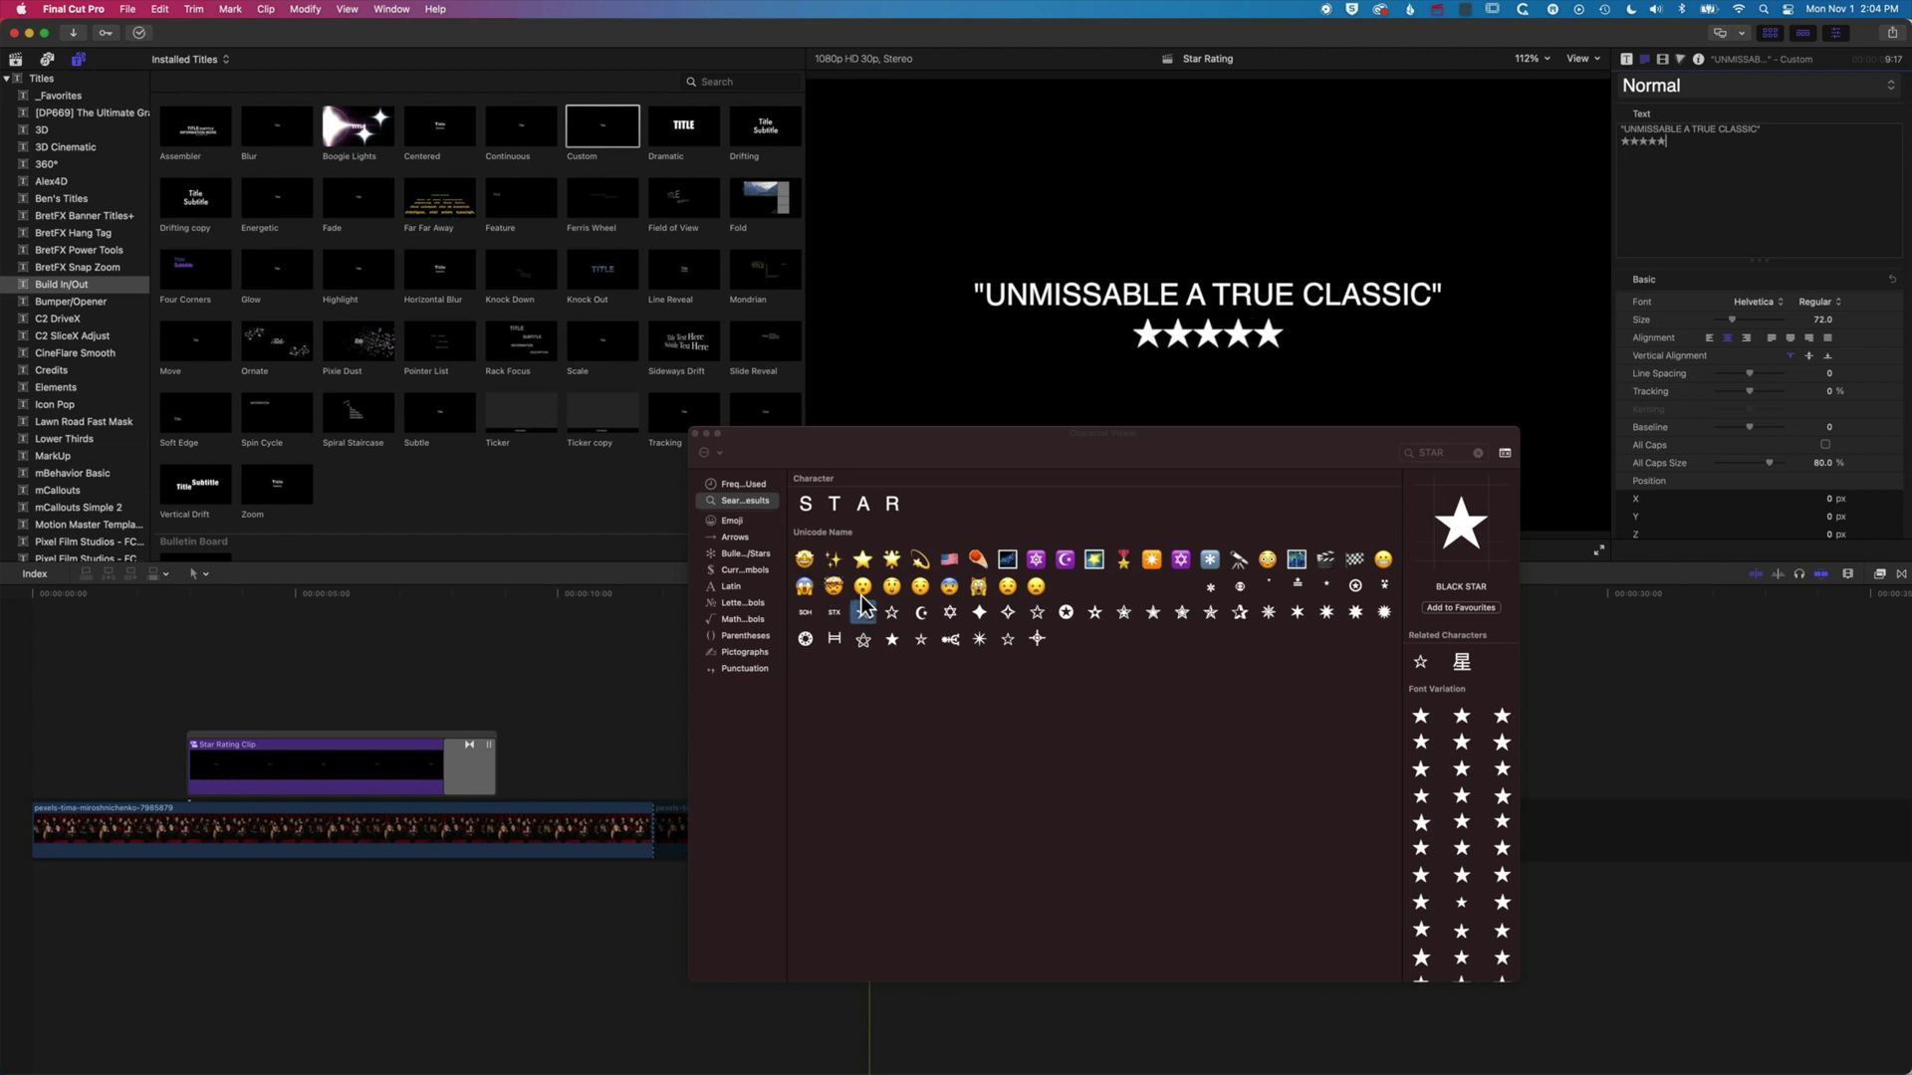
- Add a bold, larger third line reading "THE PRESIDENT'S CAT" under the stars
click(696, 434)
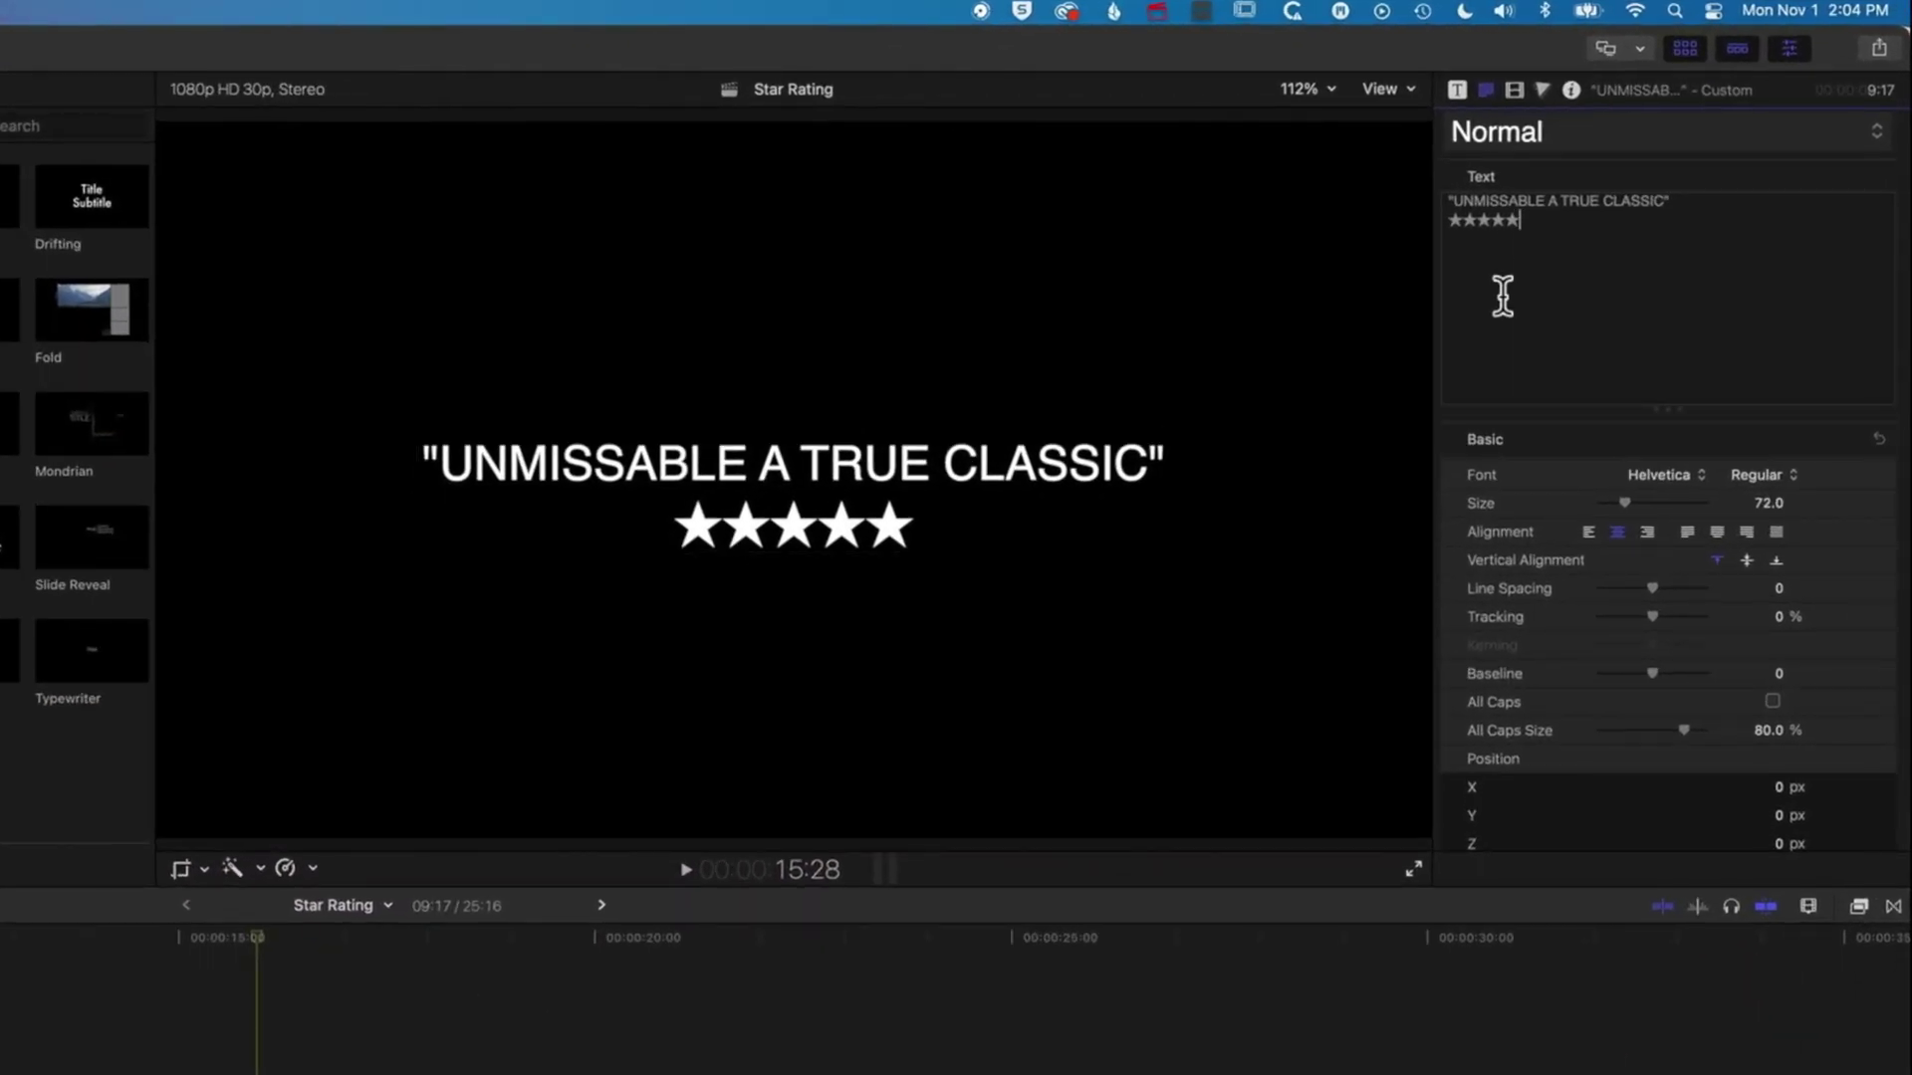
click(1528, 223)
text(THE PRESIDENT'S CAT)
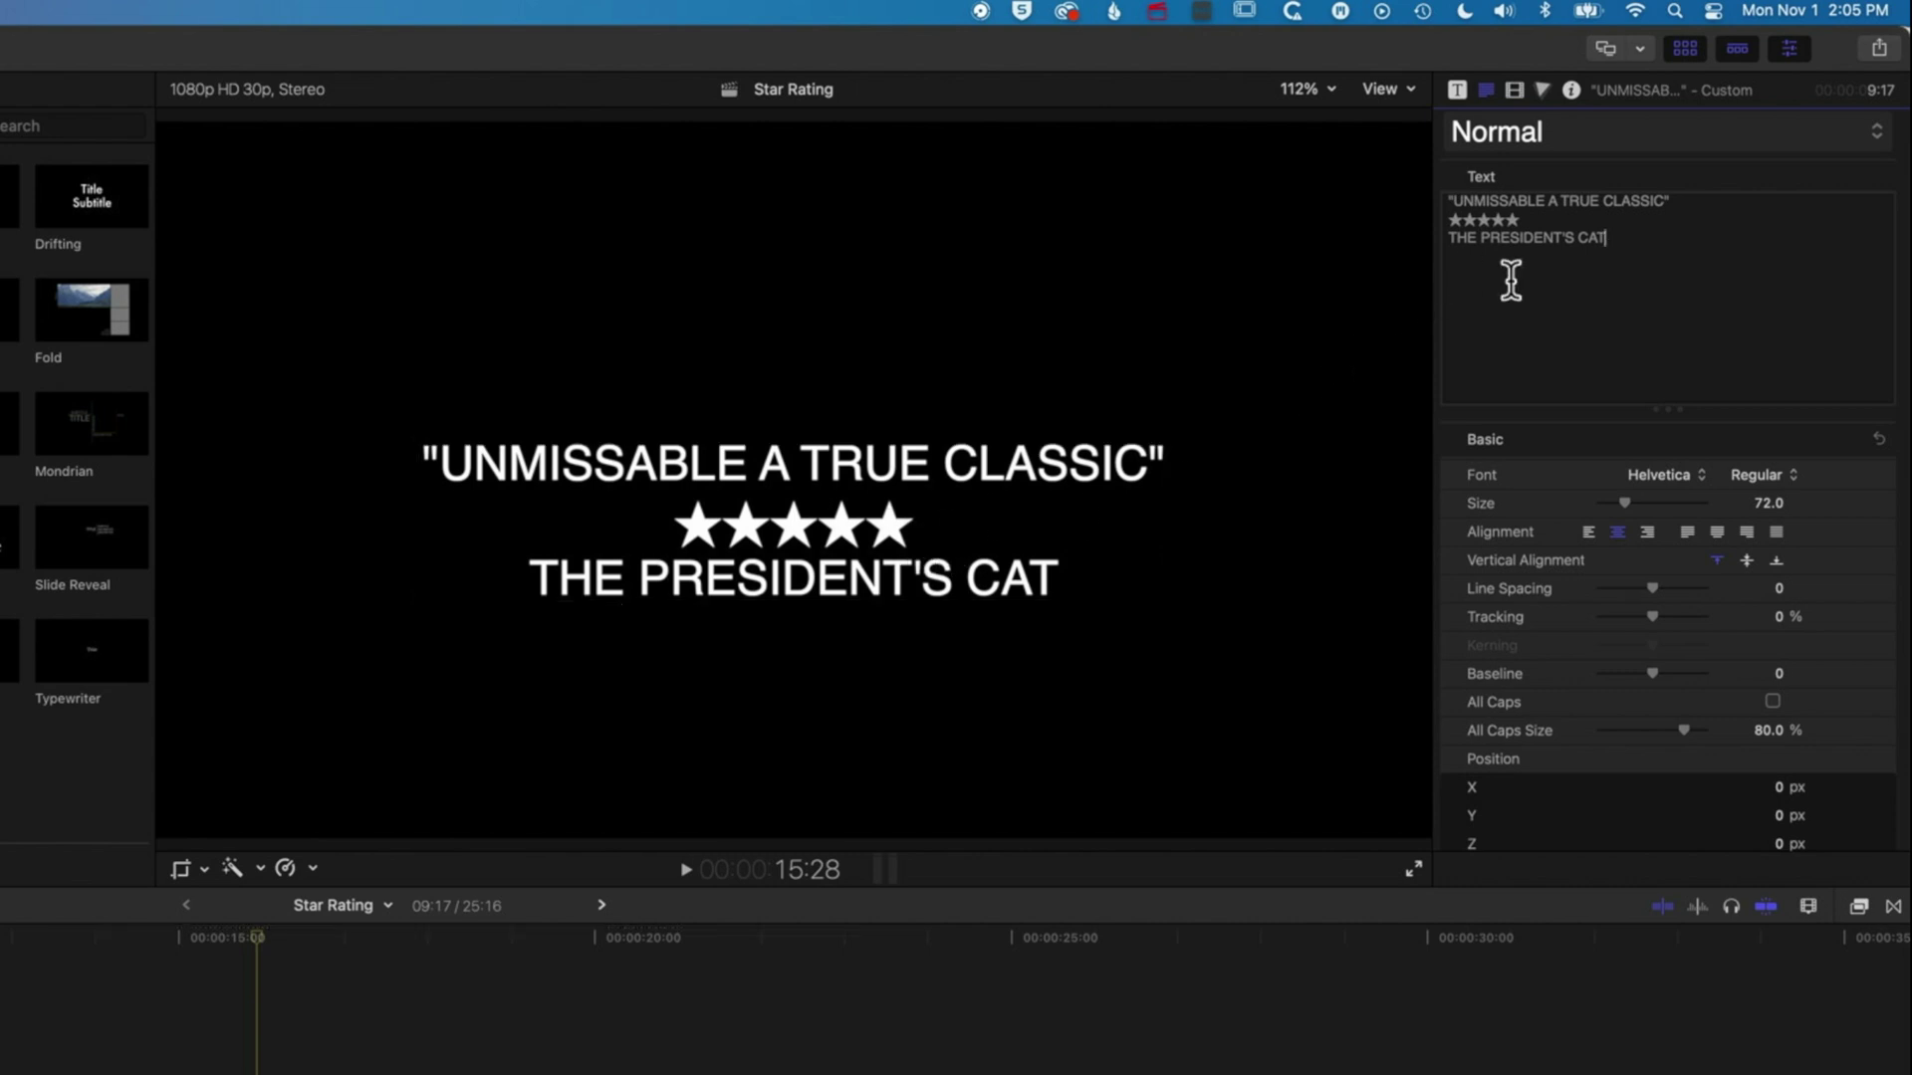
drag(1622, 237, 1404, 237)
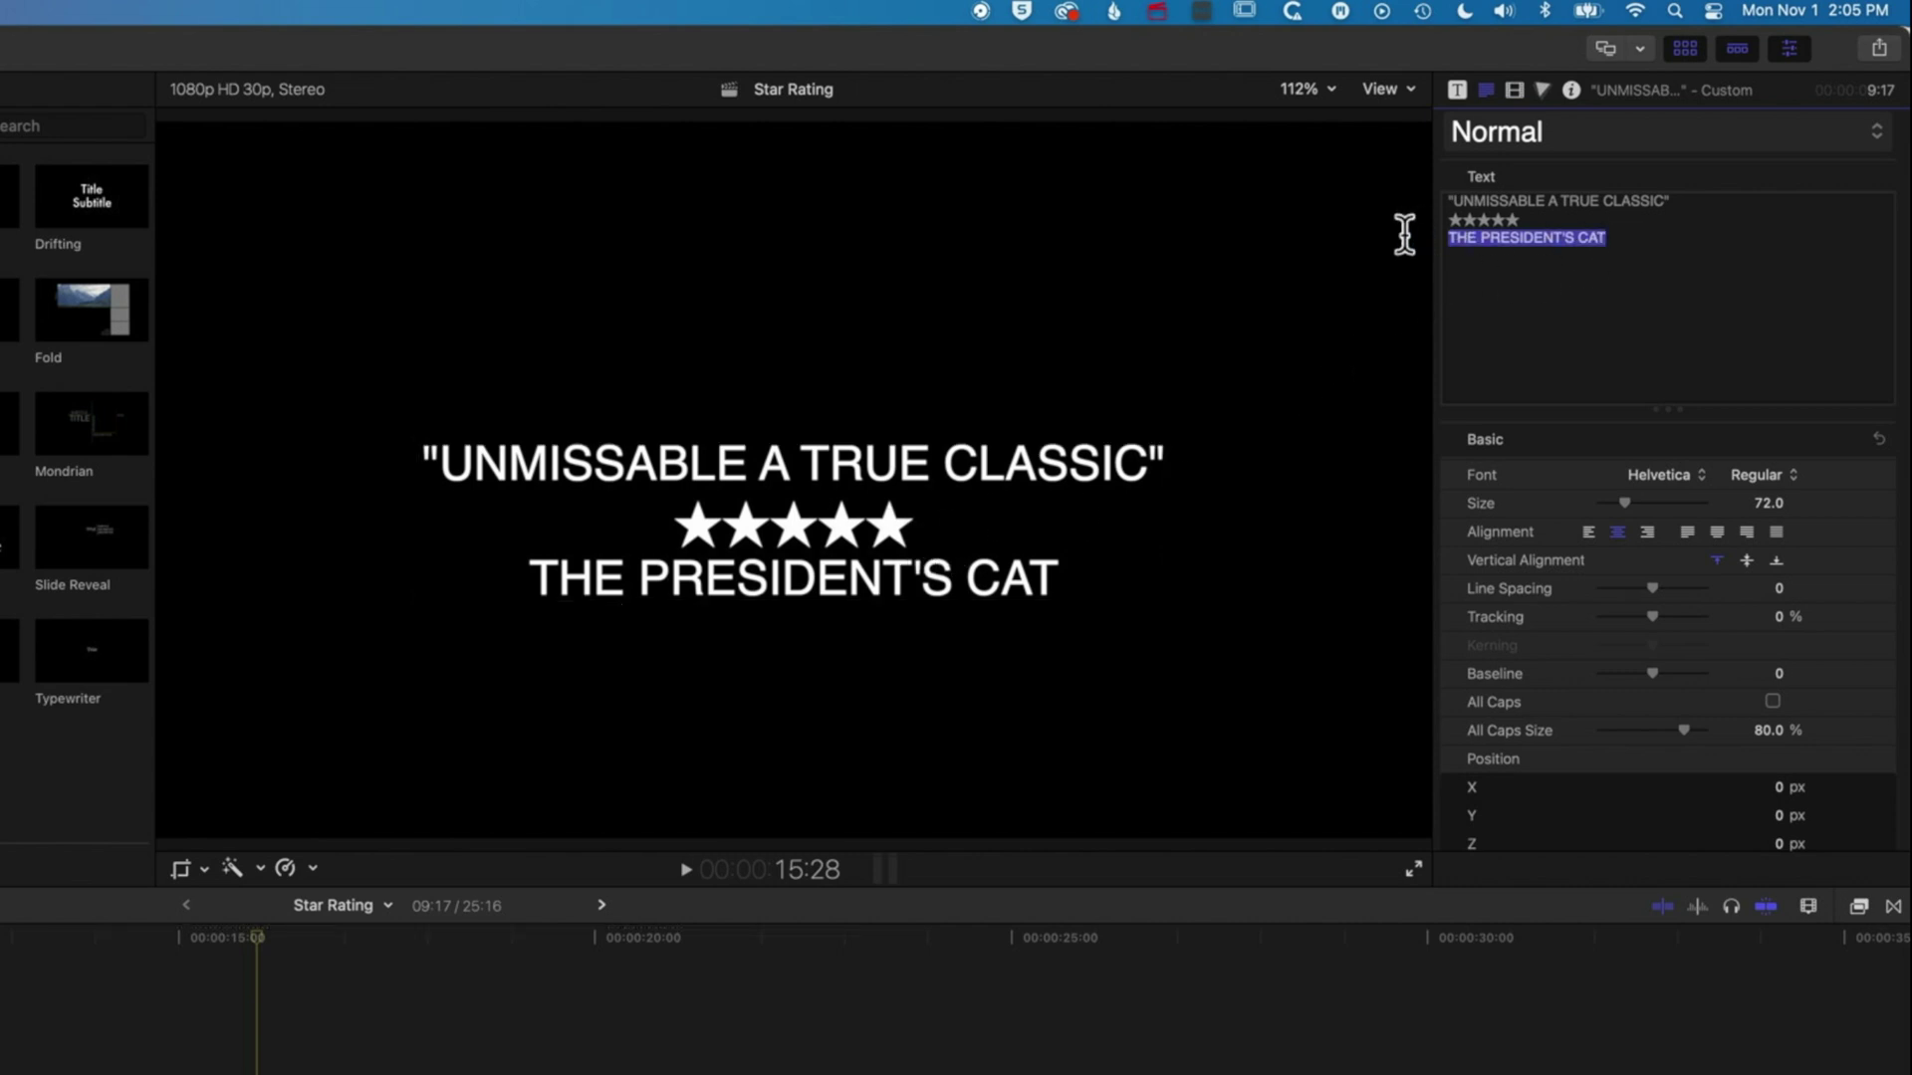
click(1761, 477)
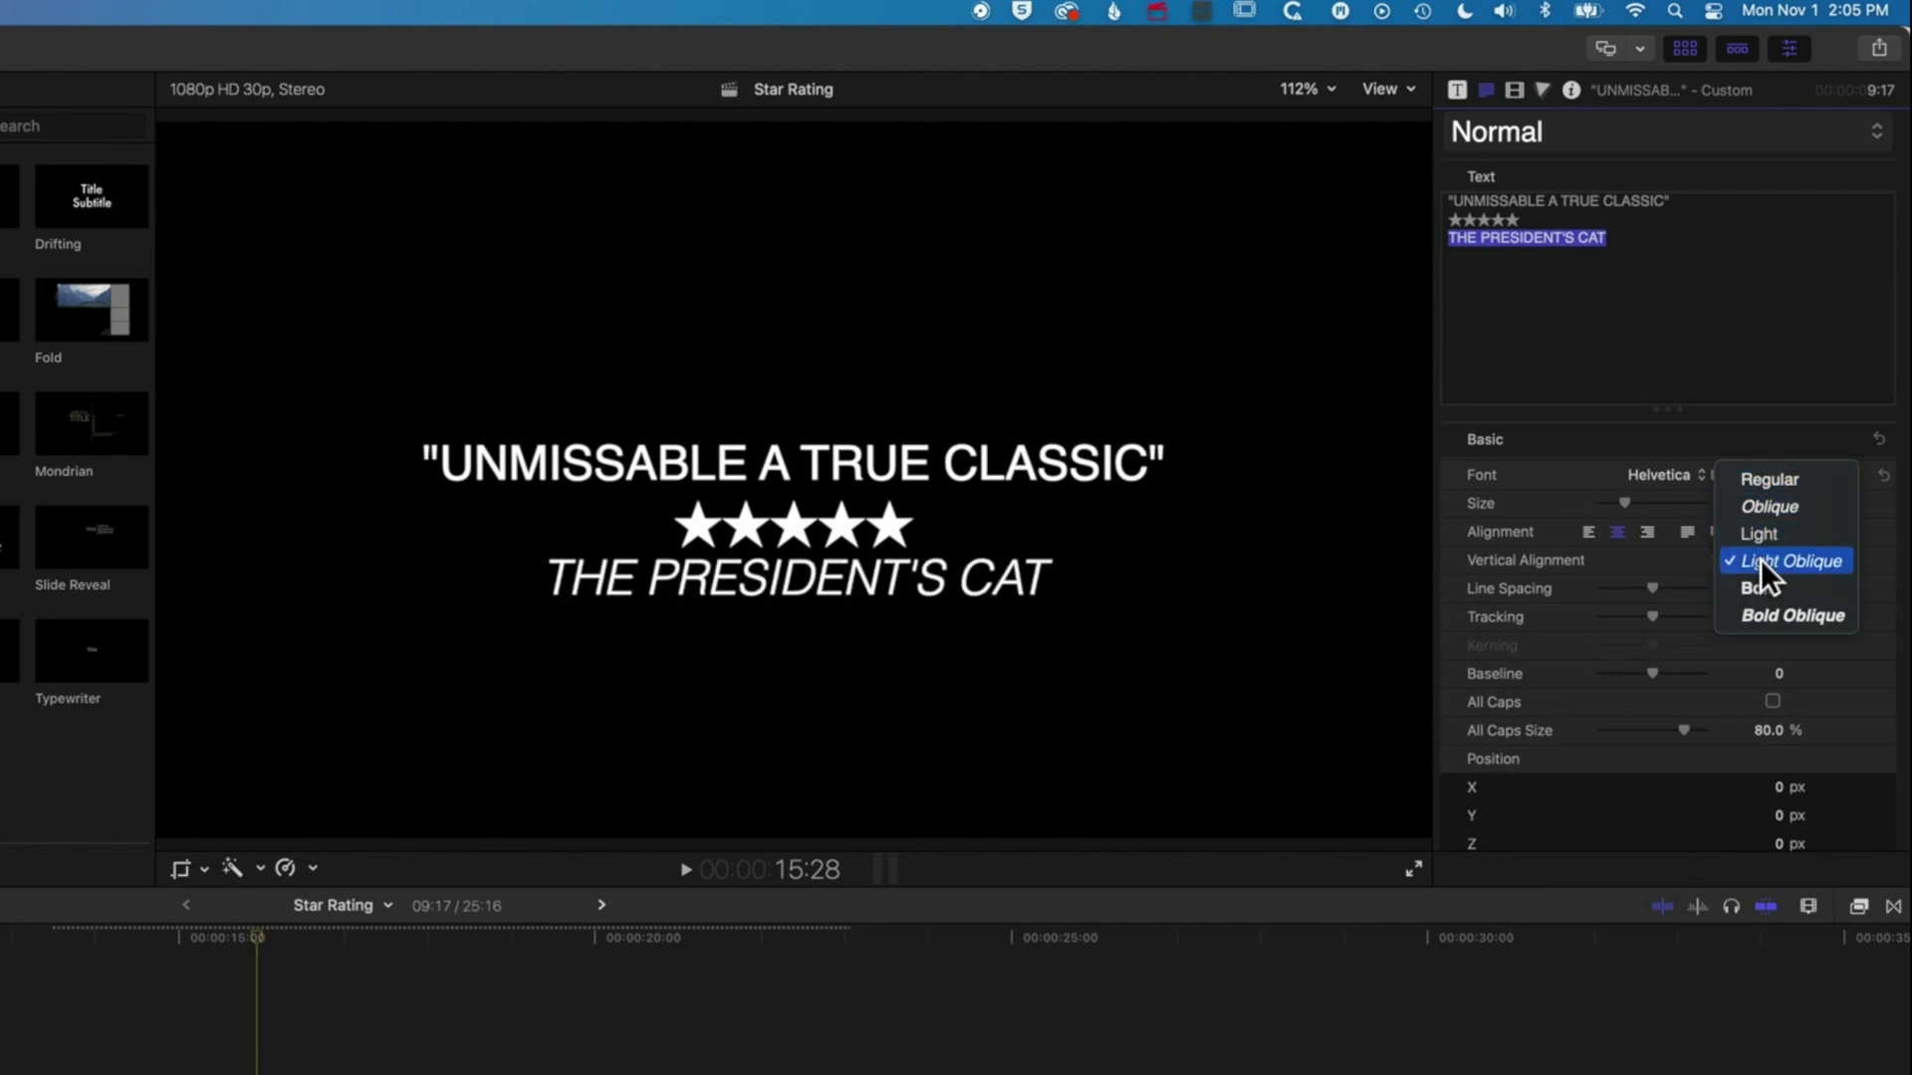
click(1763, 587)
drag(1623, 499, 1645, 502)
- Set the movie title line's face colour to a light blue
scroll(1503, 727, down, 10)
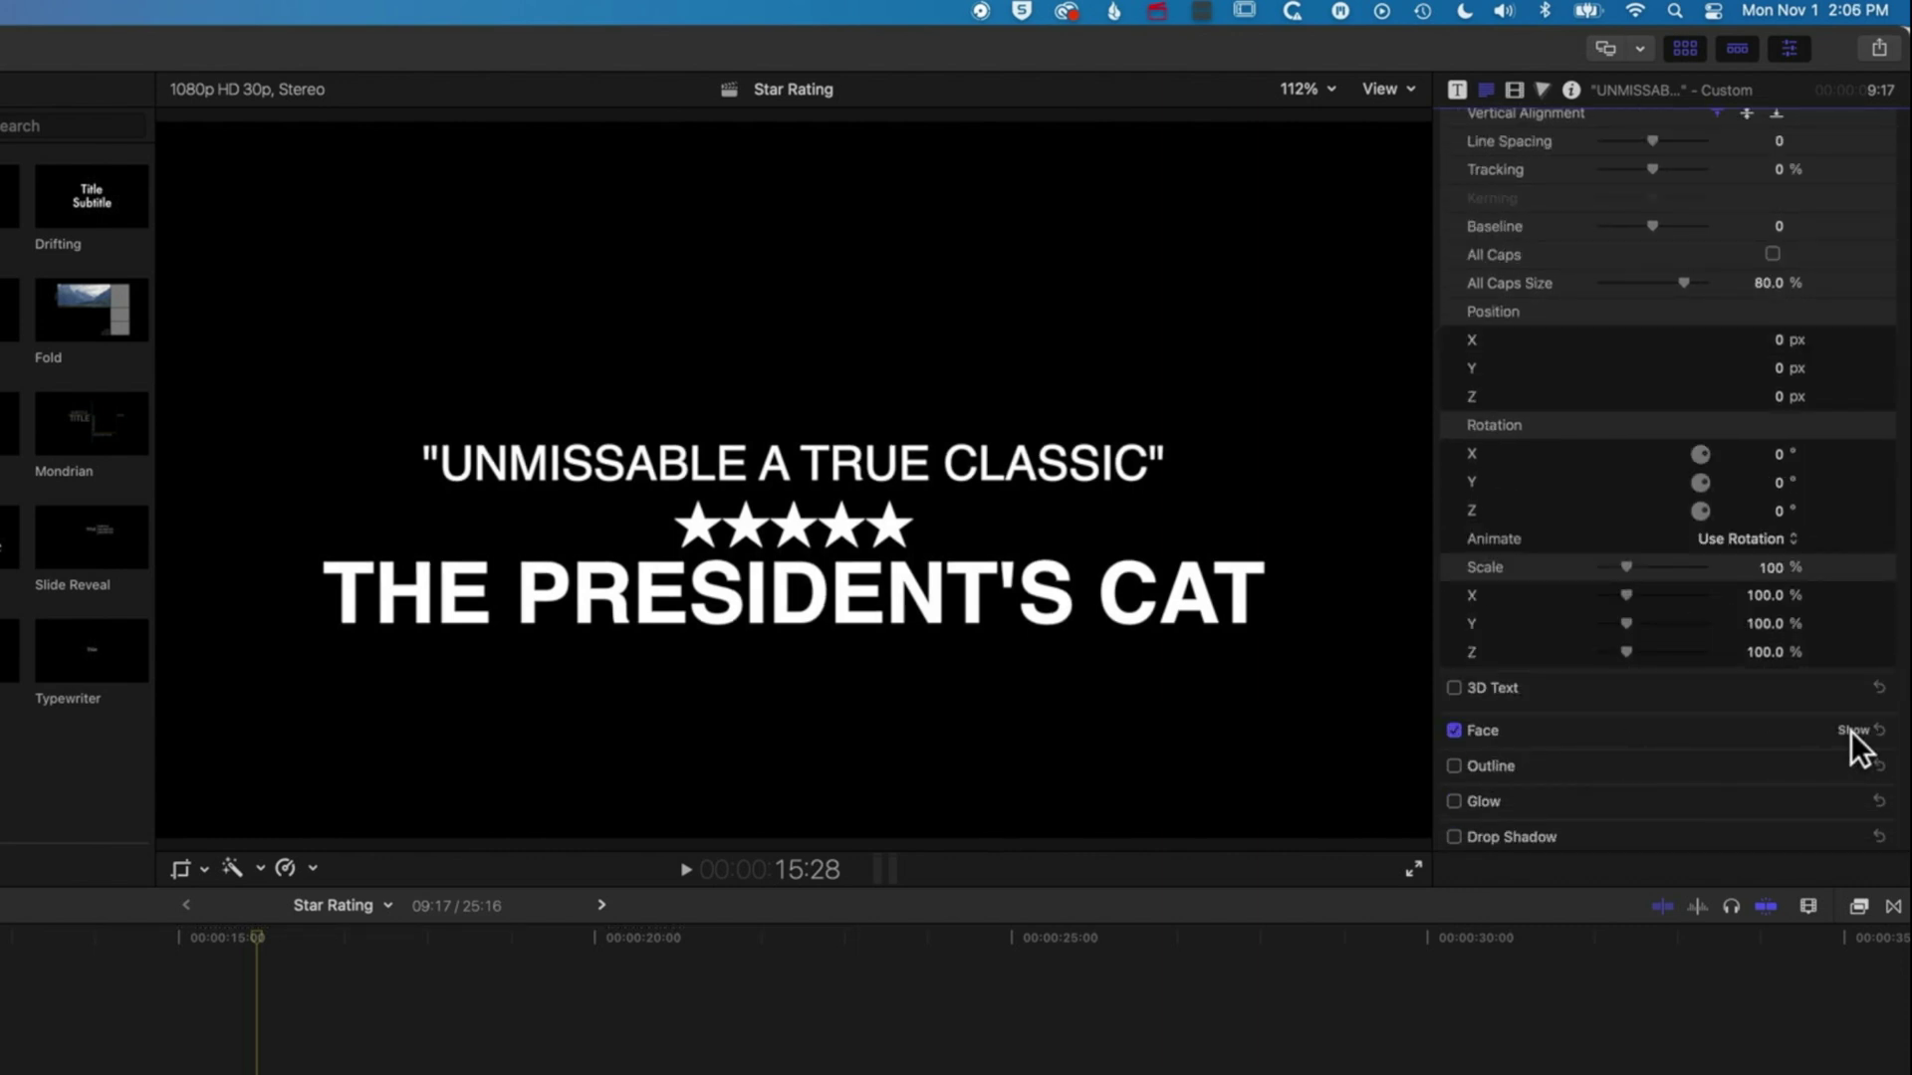
click(1852, 731)
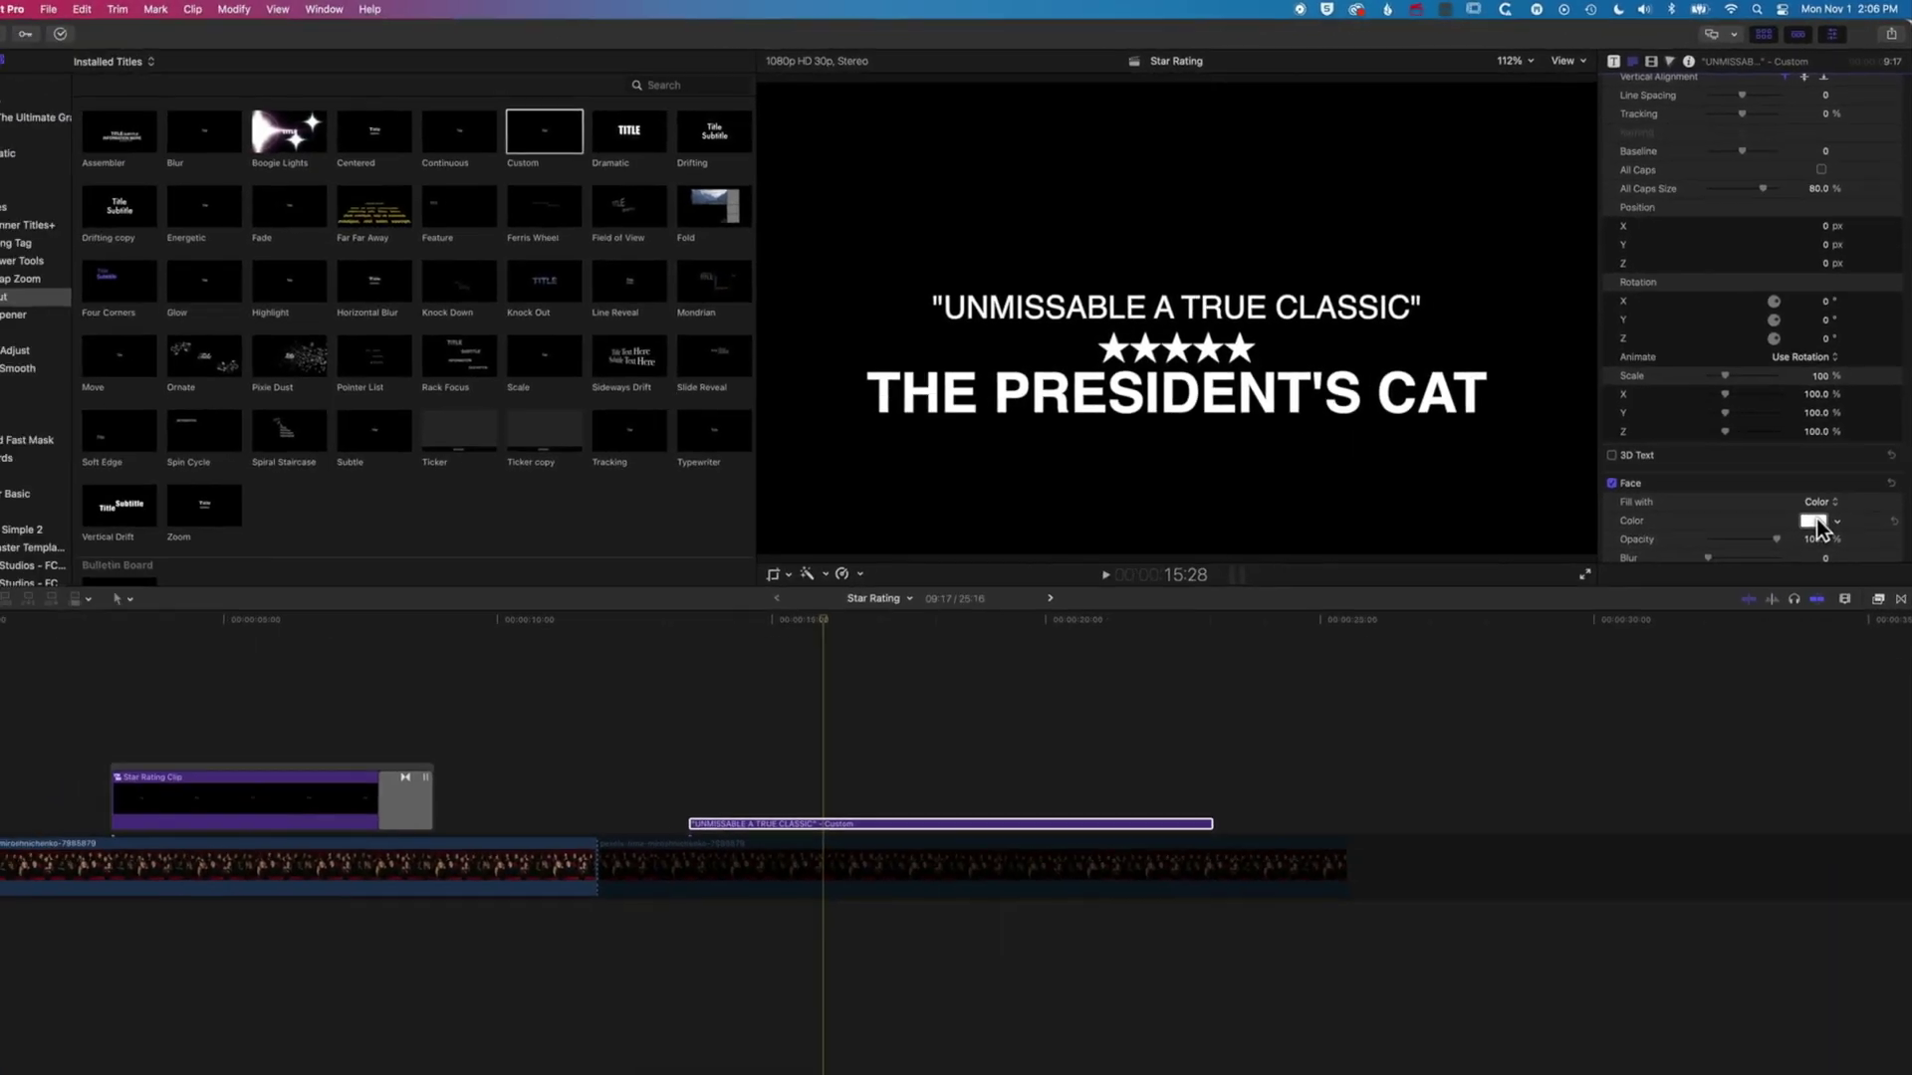
click(1813, 520)
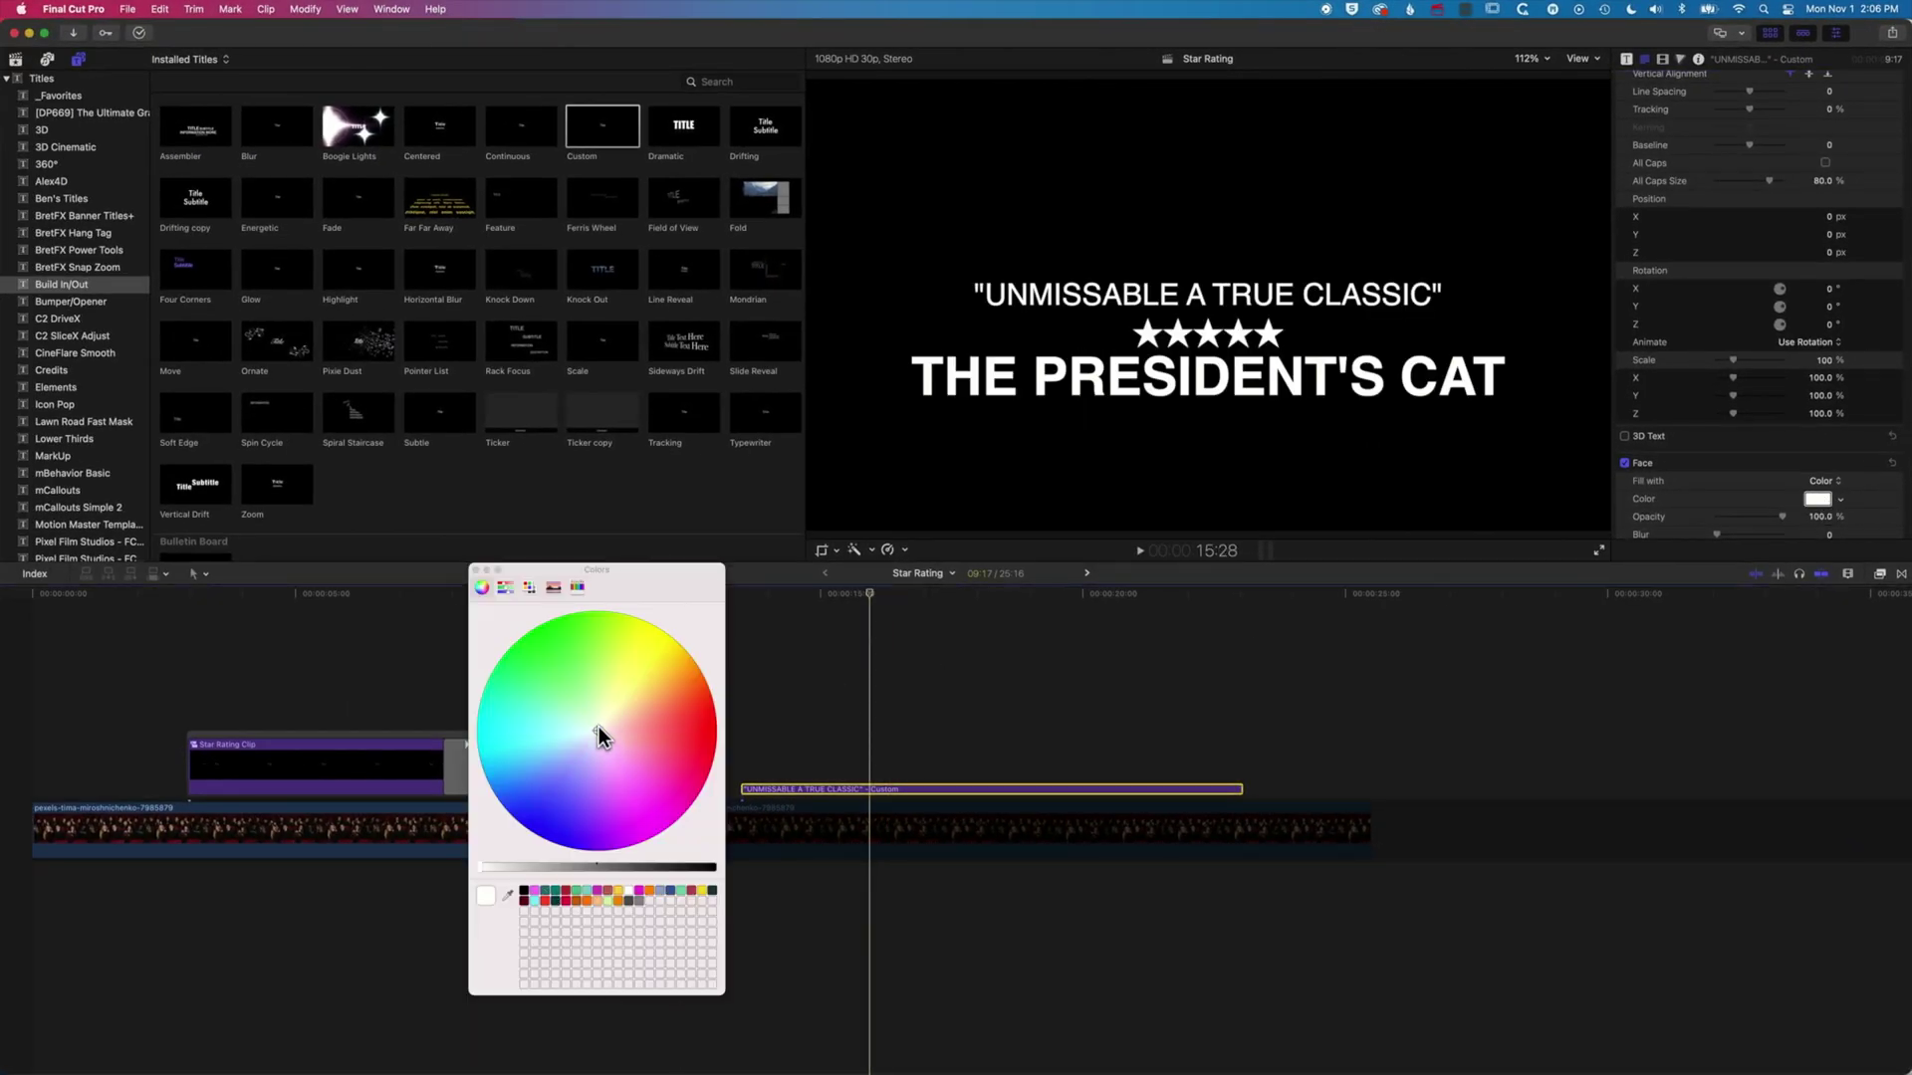
drag(600, 726, 527, 790)
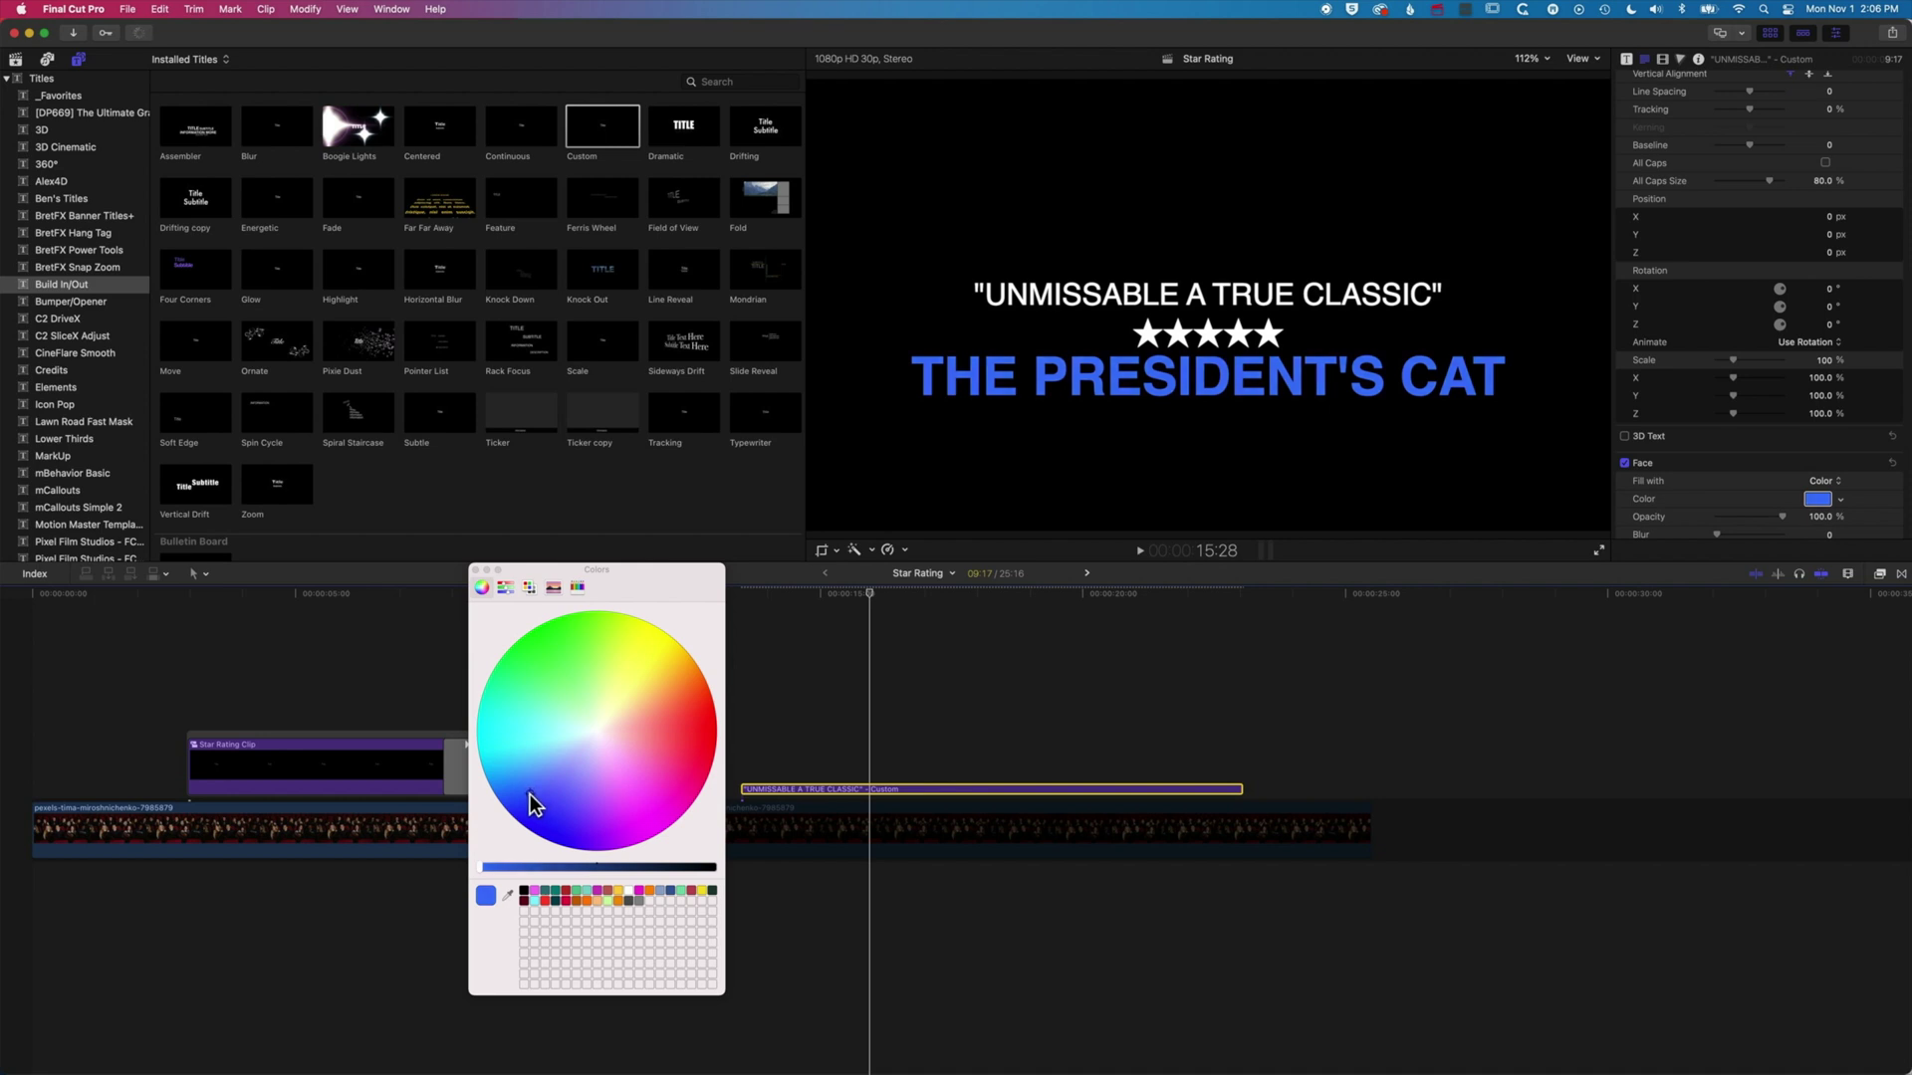
drag(529, 793, 523, 782)
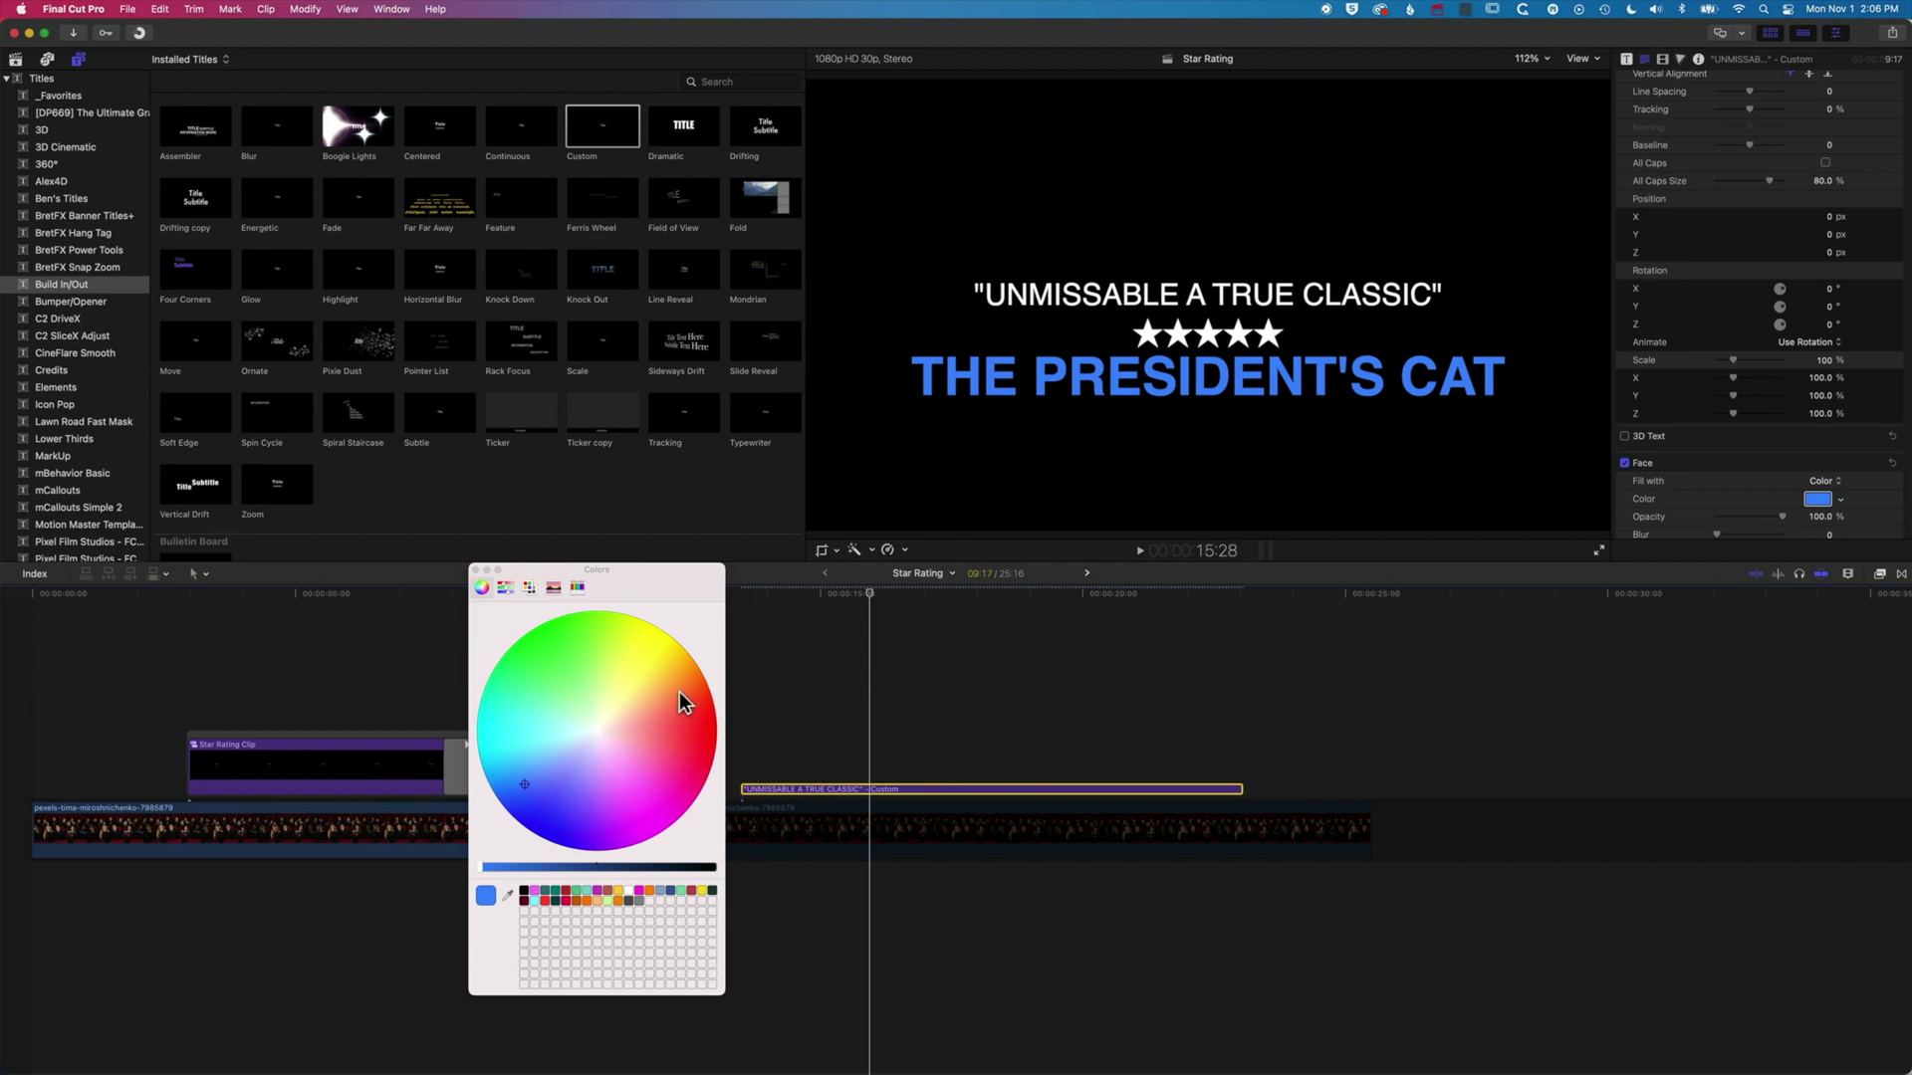
- Select the star line and set its face colour to yellow
click(475, 570)
scroll(1682, 224, up, 5)
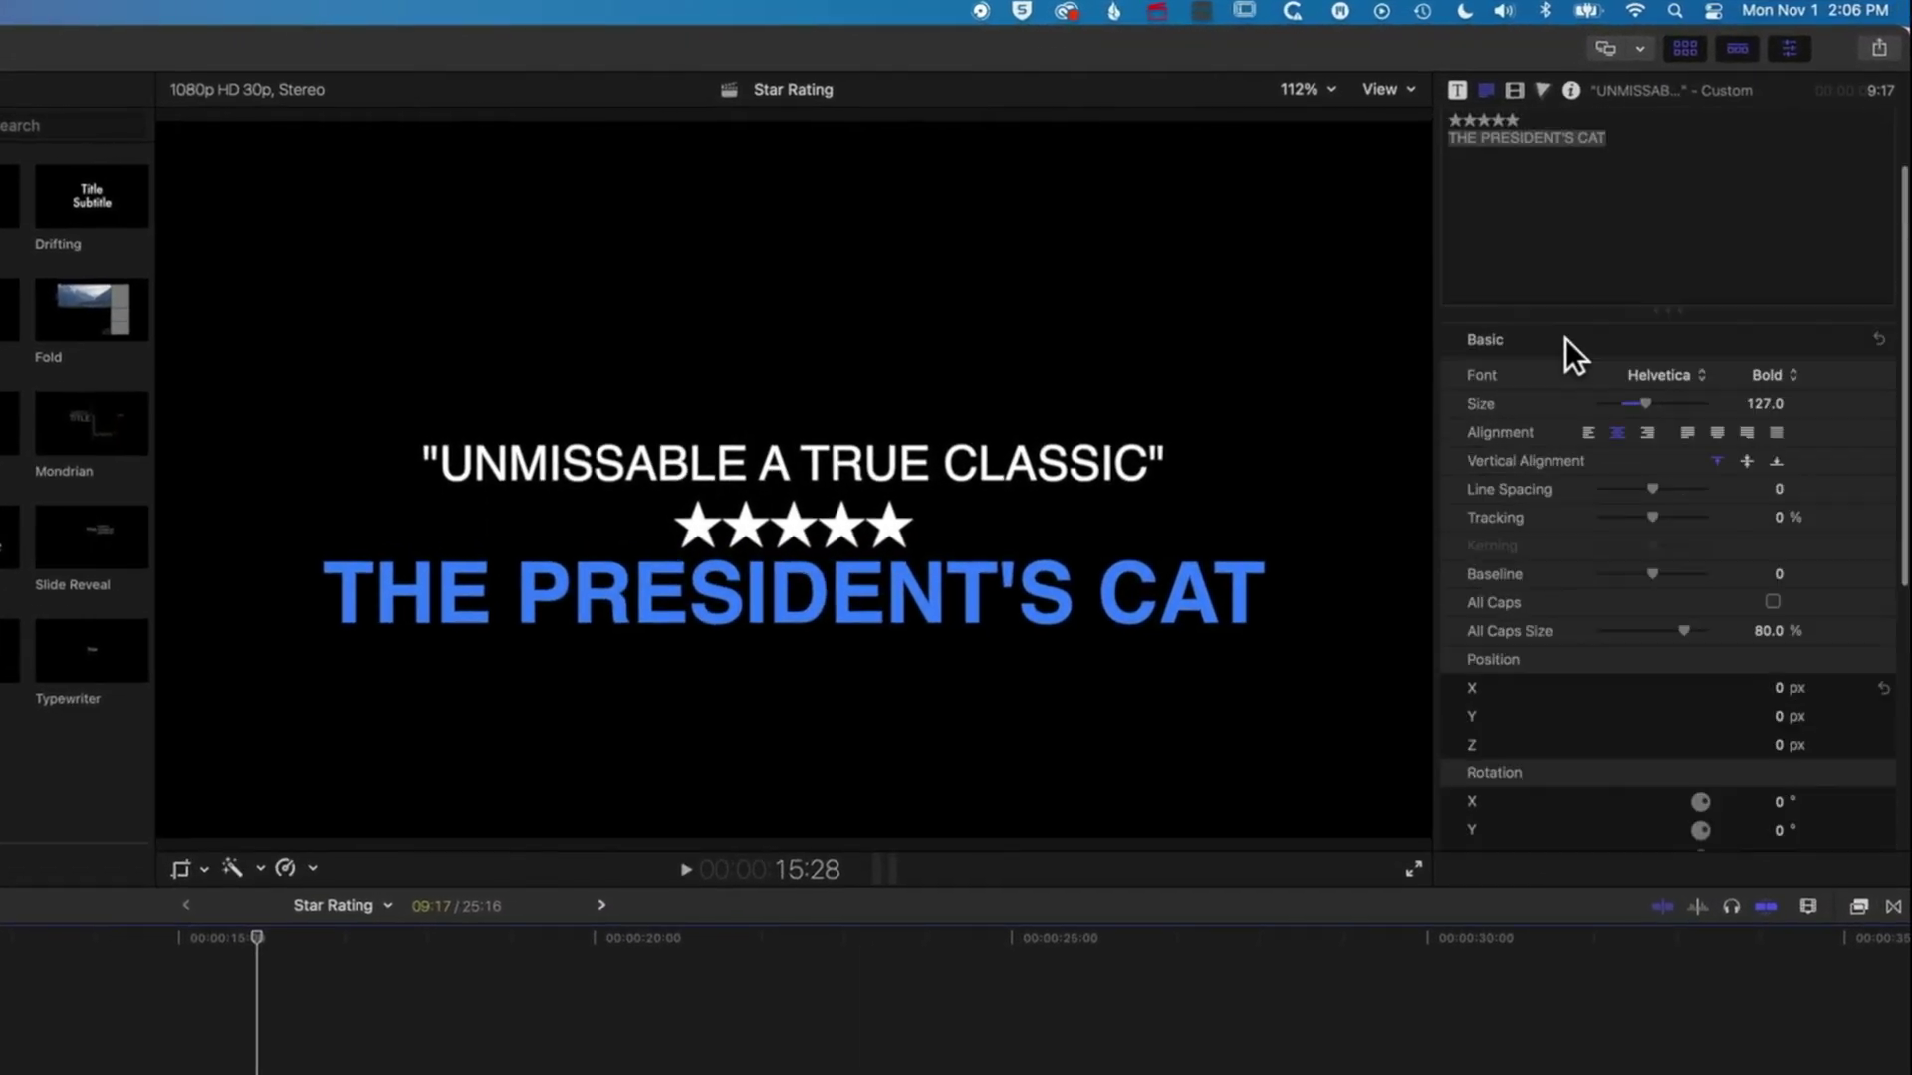
scroll(1568, 343, up, 3)
click(1541, 221)
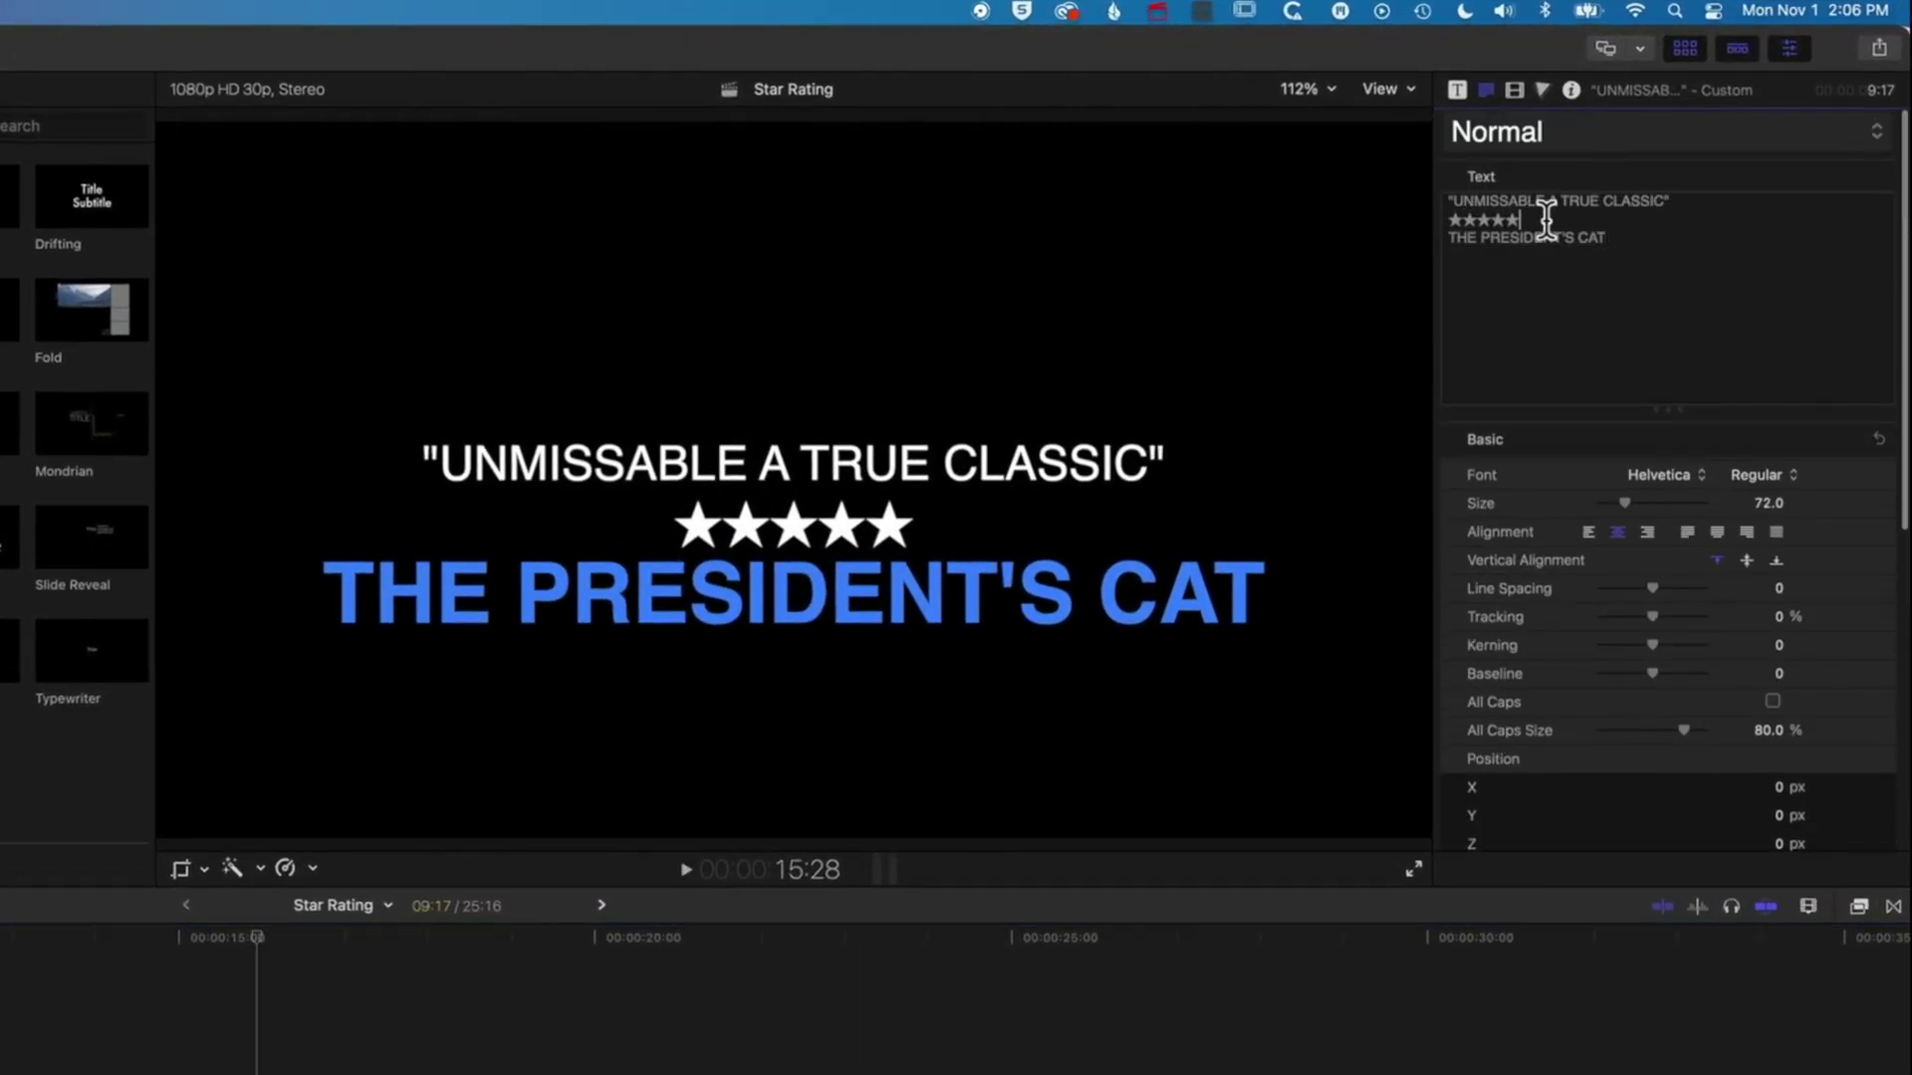
drag(1542, 221, 1484, 221)
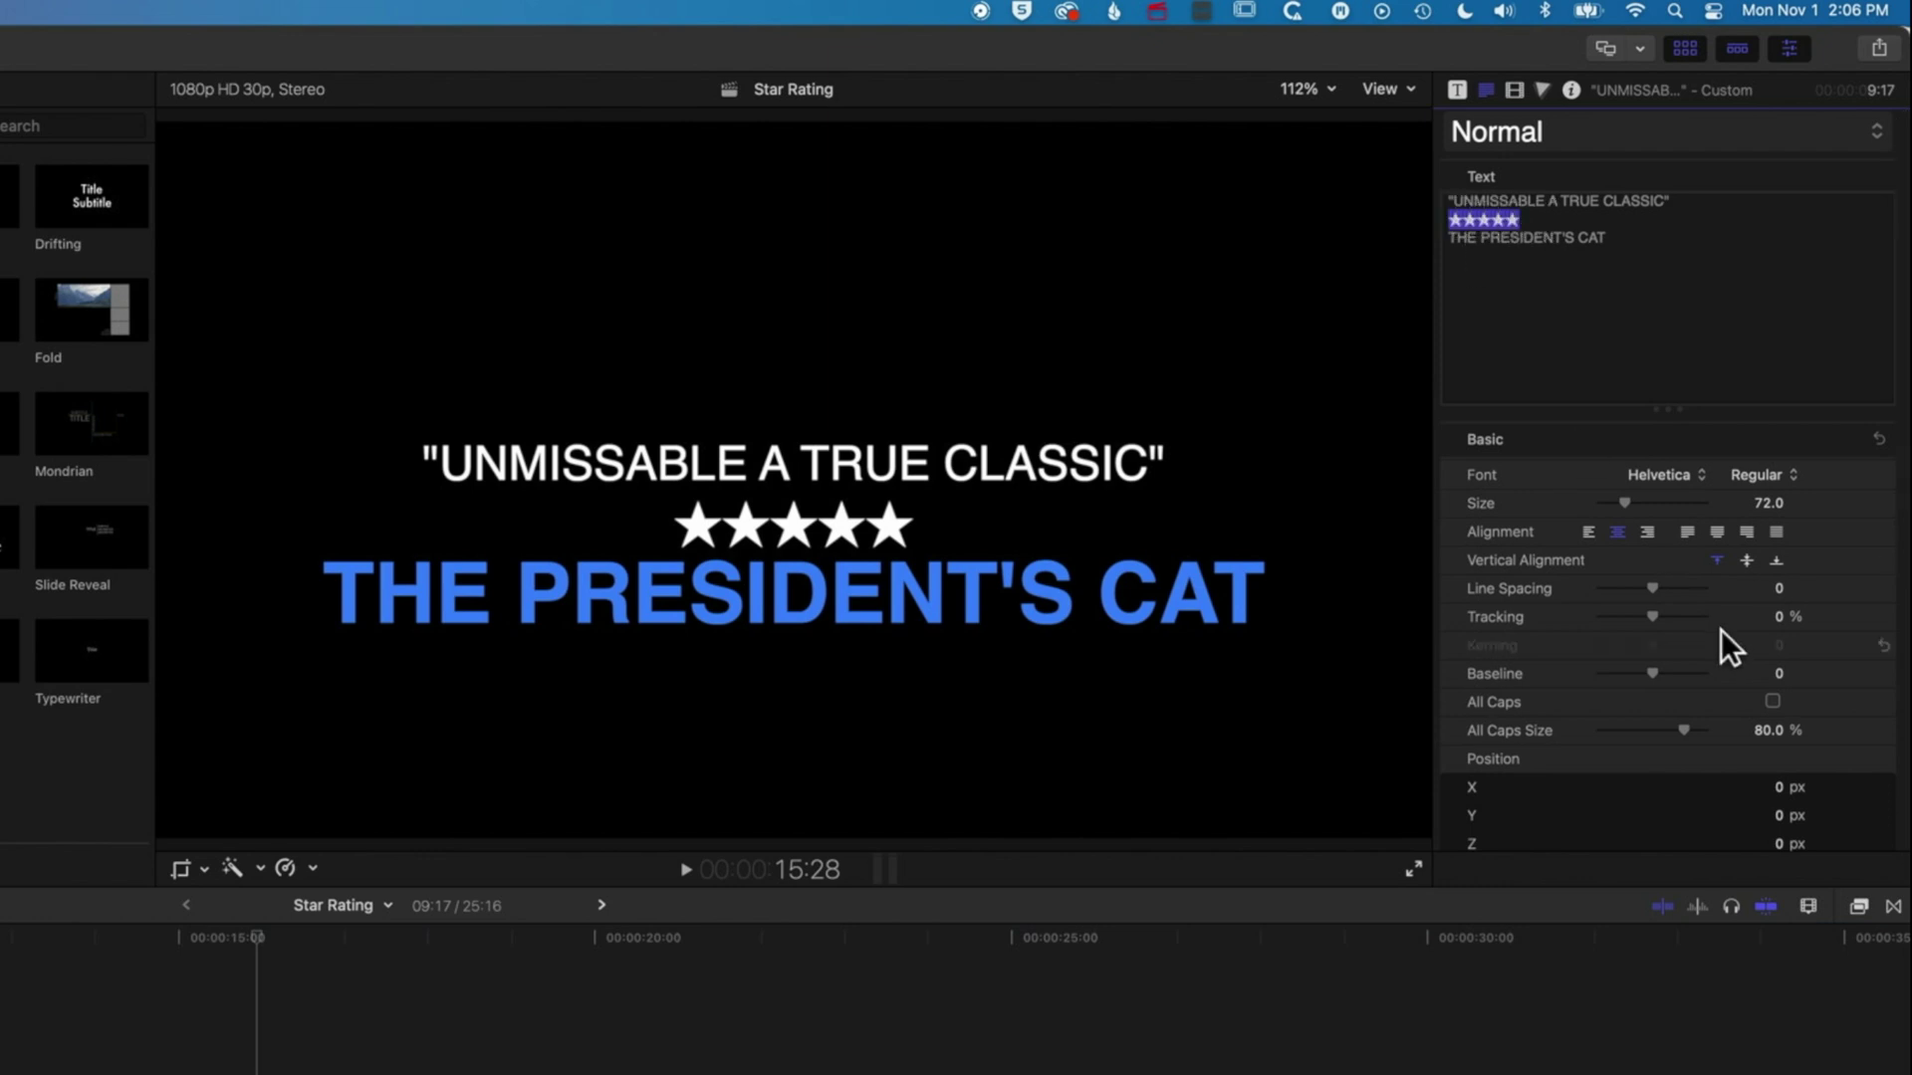
scroll(1721, 629, down, 3)
scroll(1720, 630, down, 3)
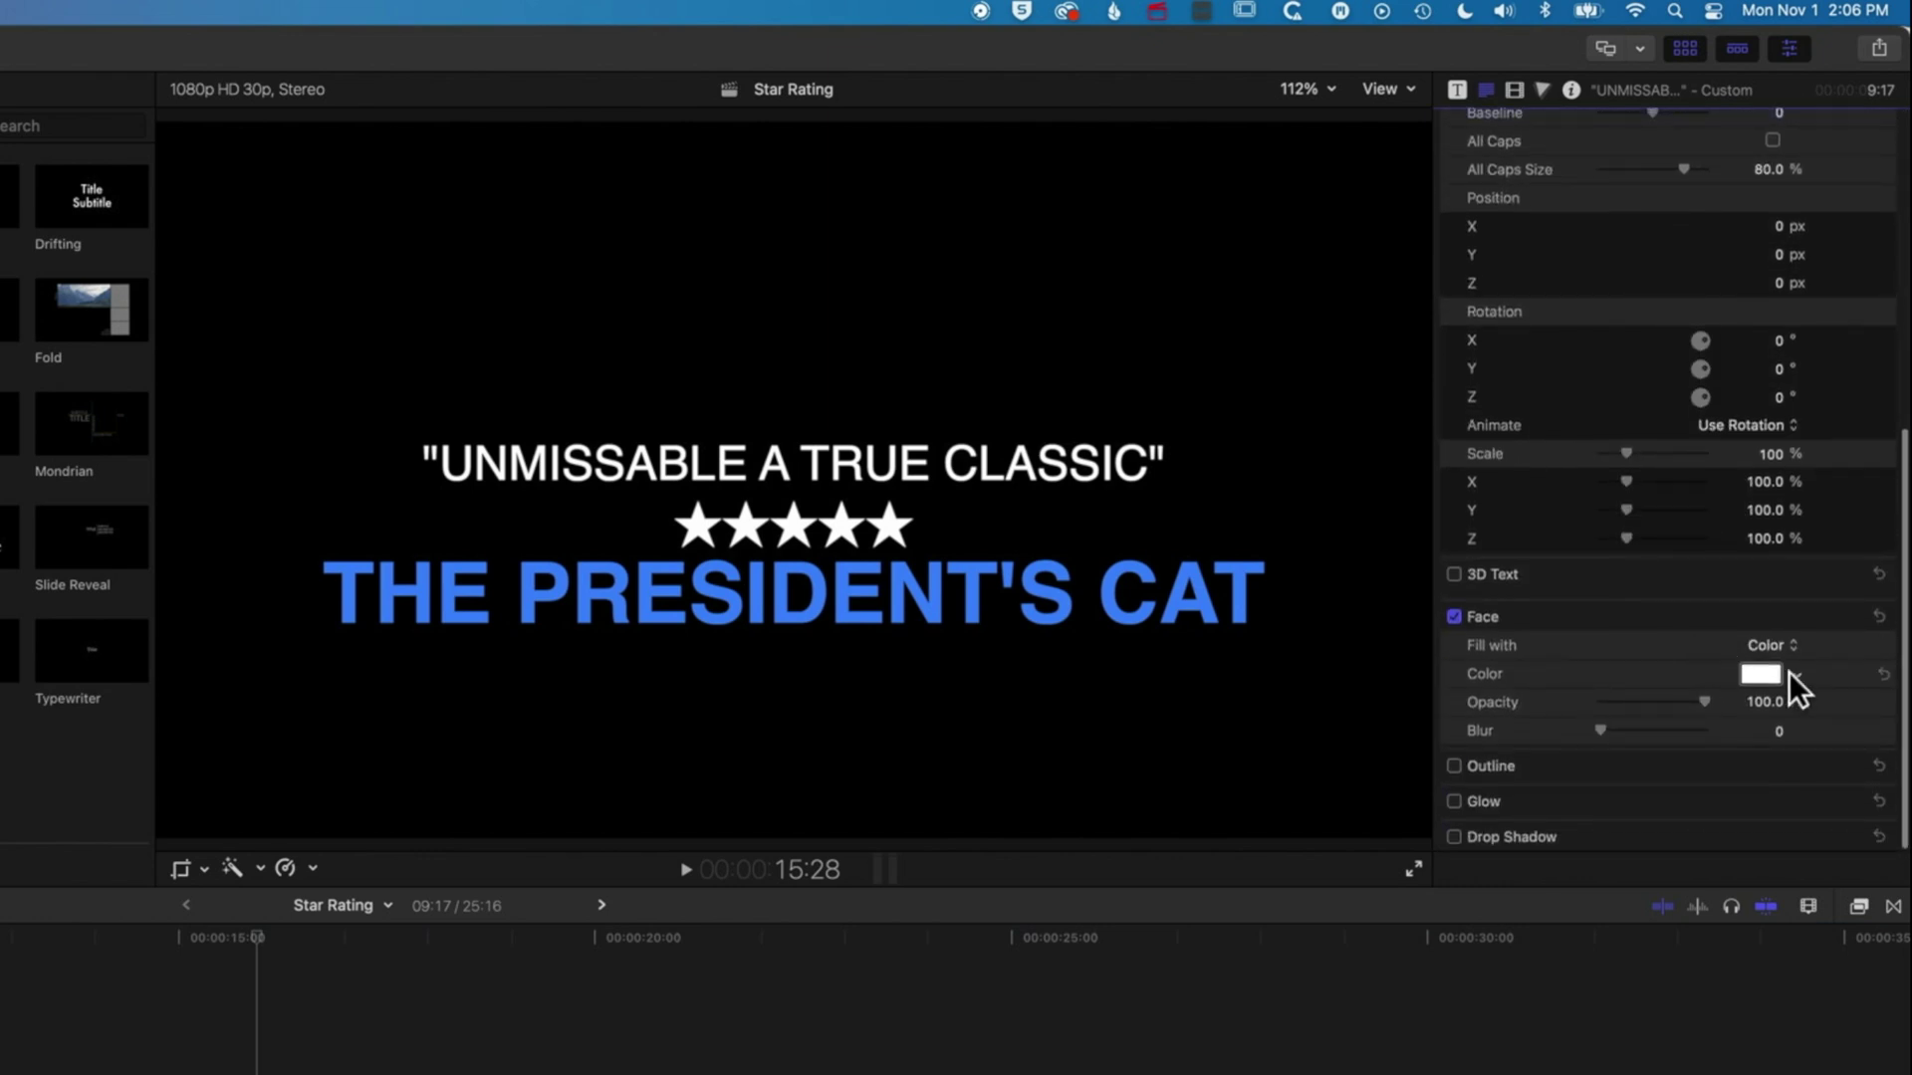
click(1794, 673)
drag(1701, 697, 1686, 633)
click(1698, 673)
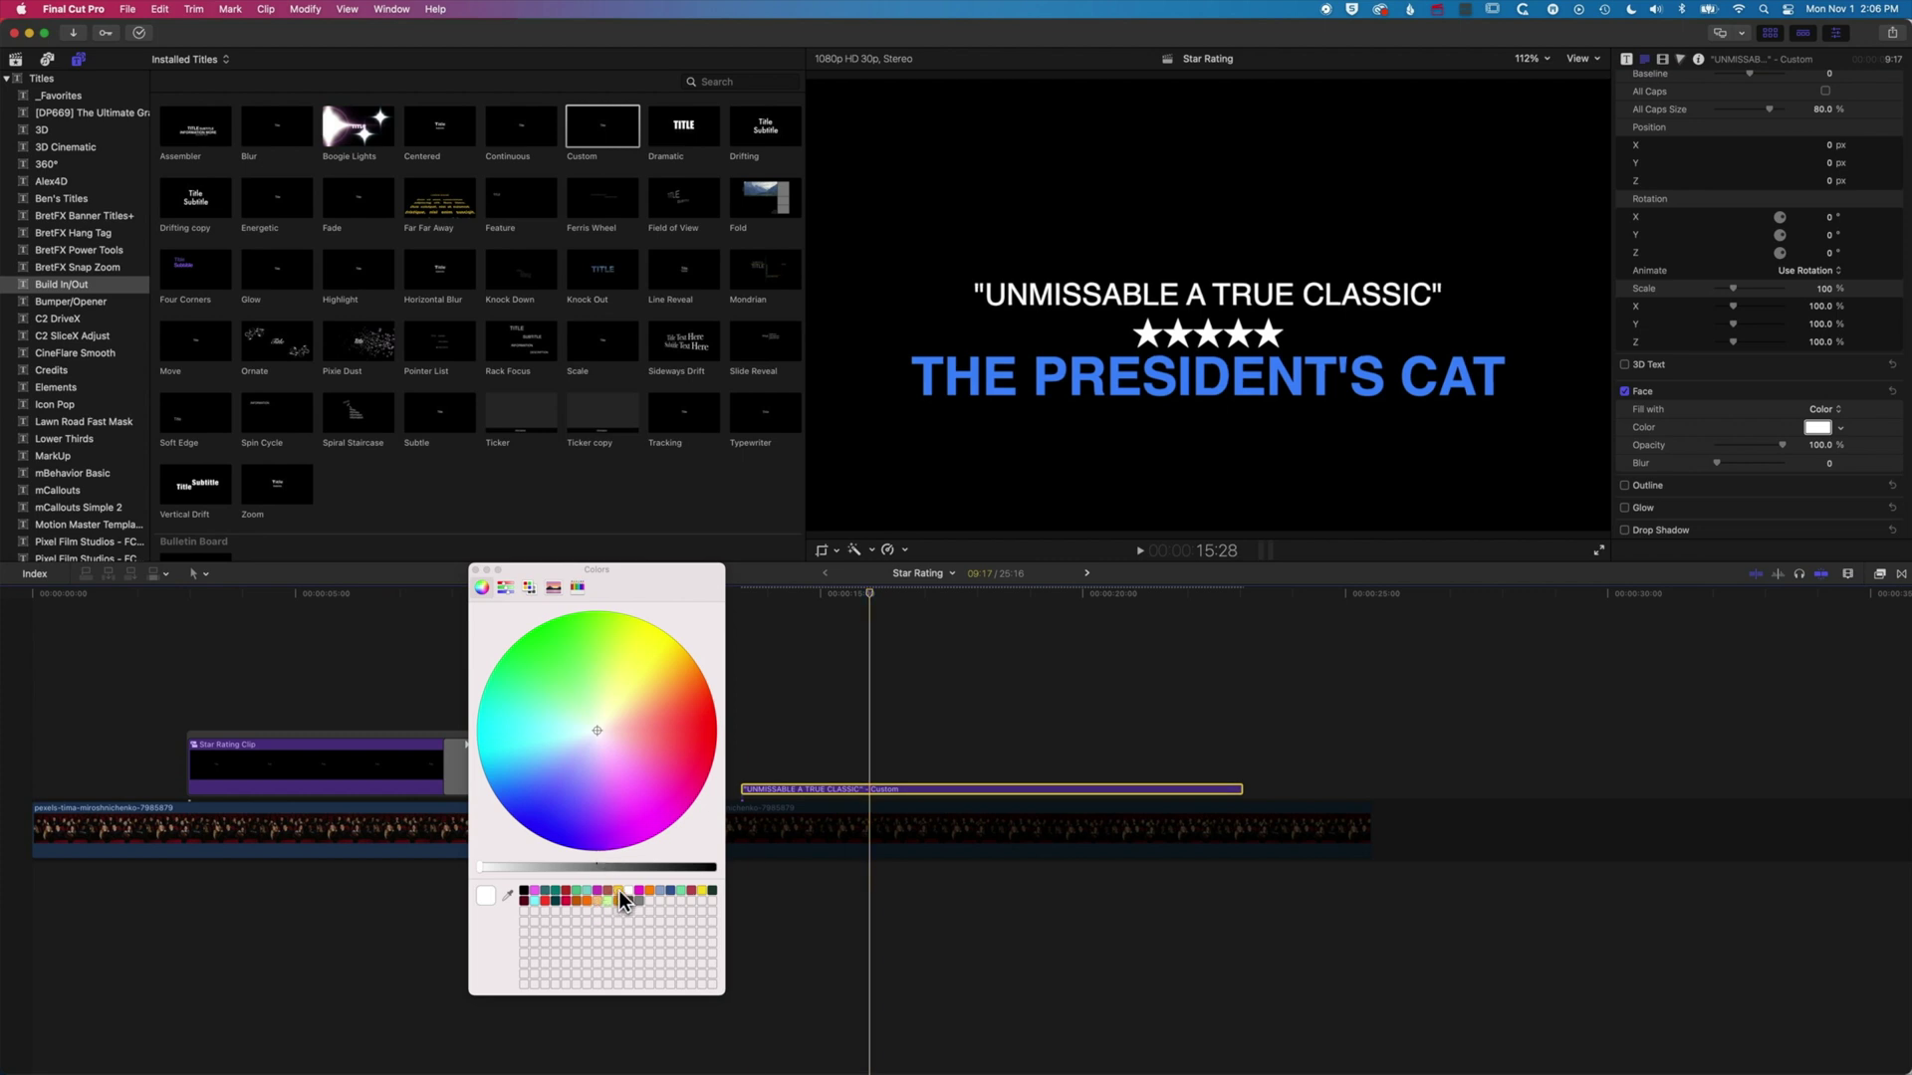
click(619, 890)
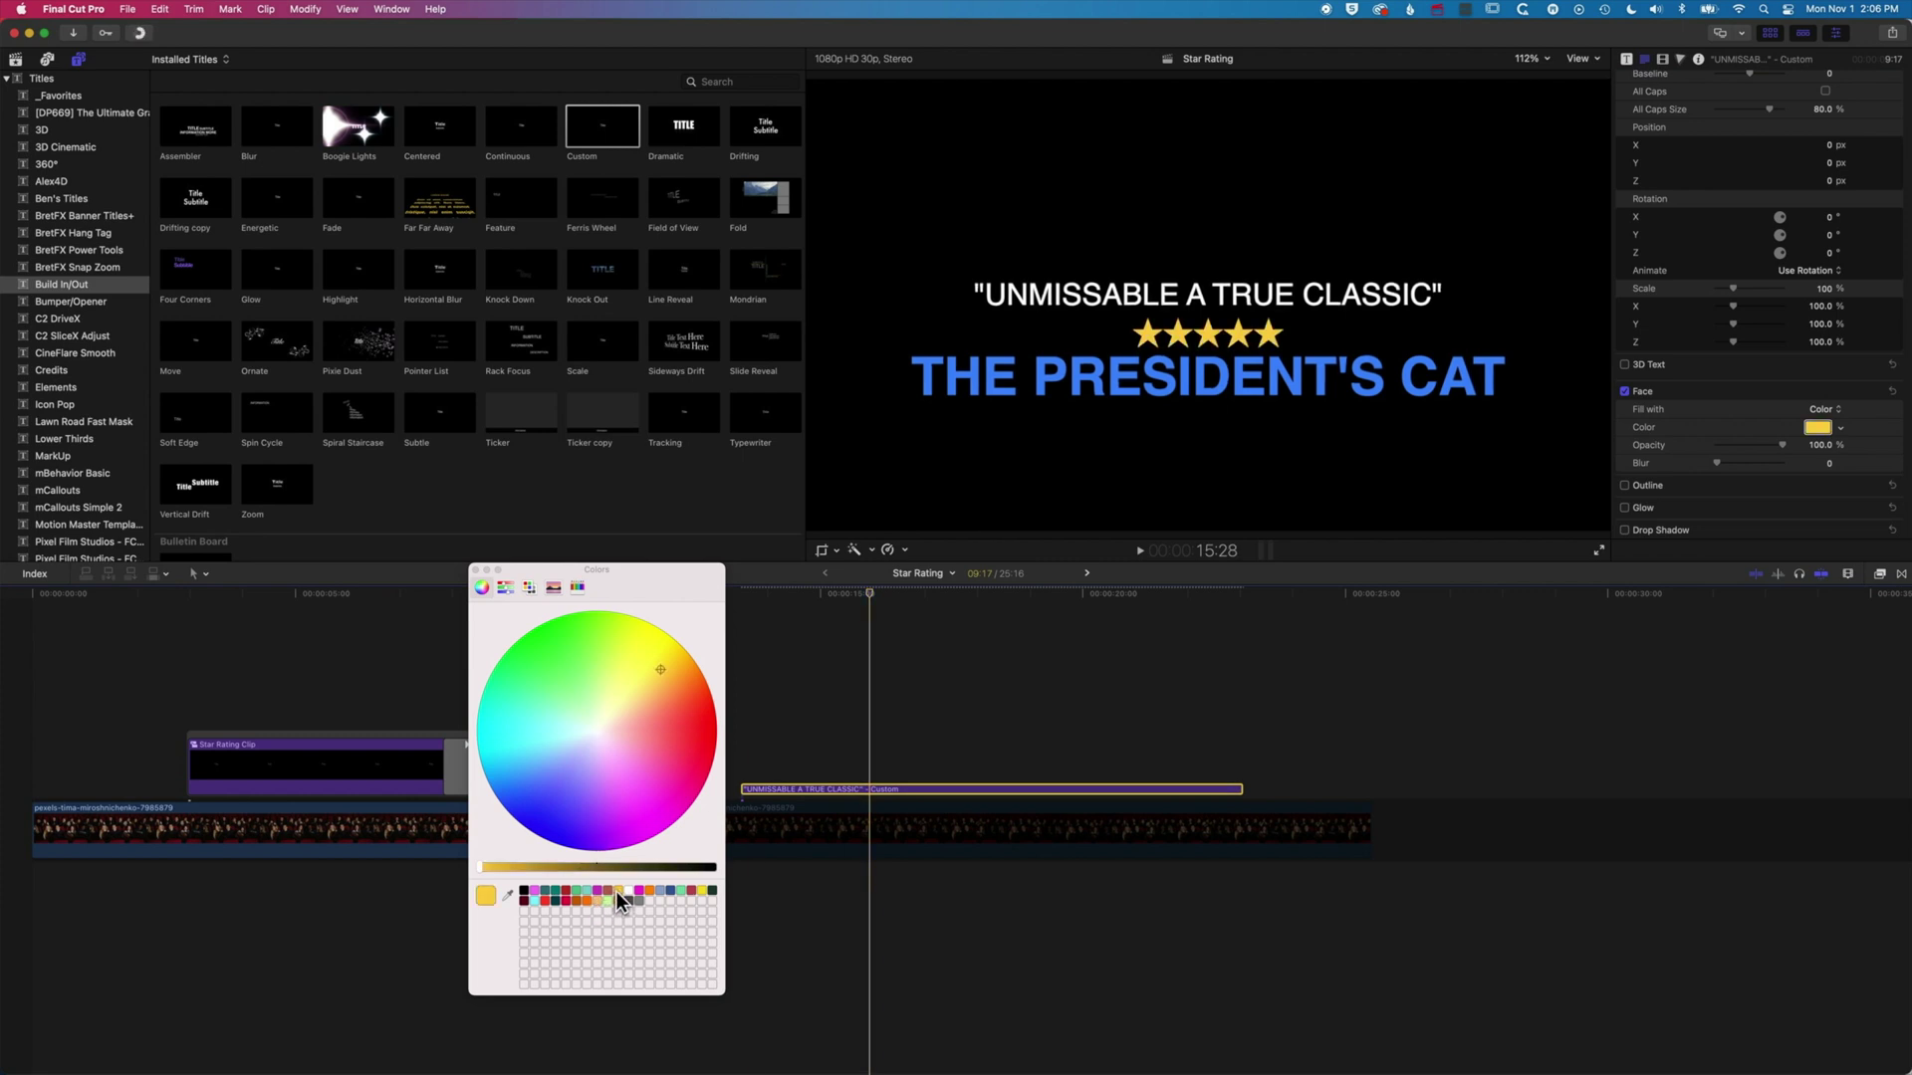
- Recolour the last two stars grey to show a 3/5 rating
scroll(1745, 188, up, 5)
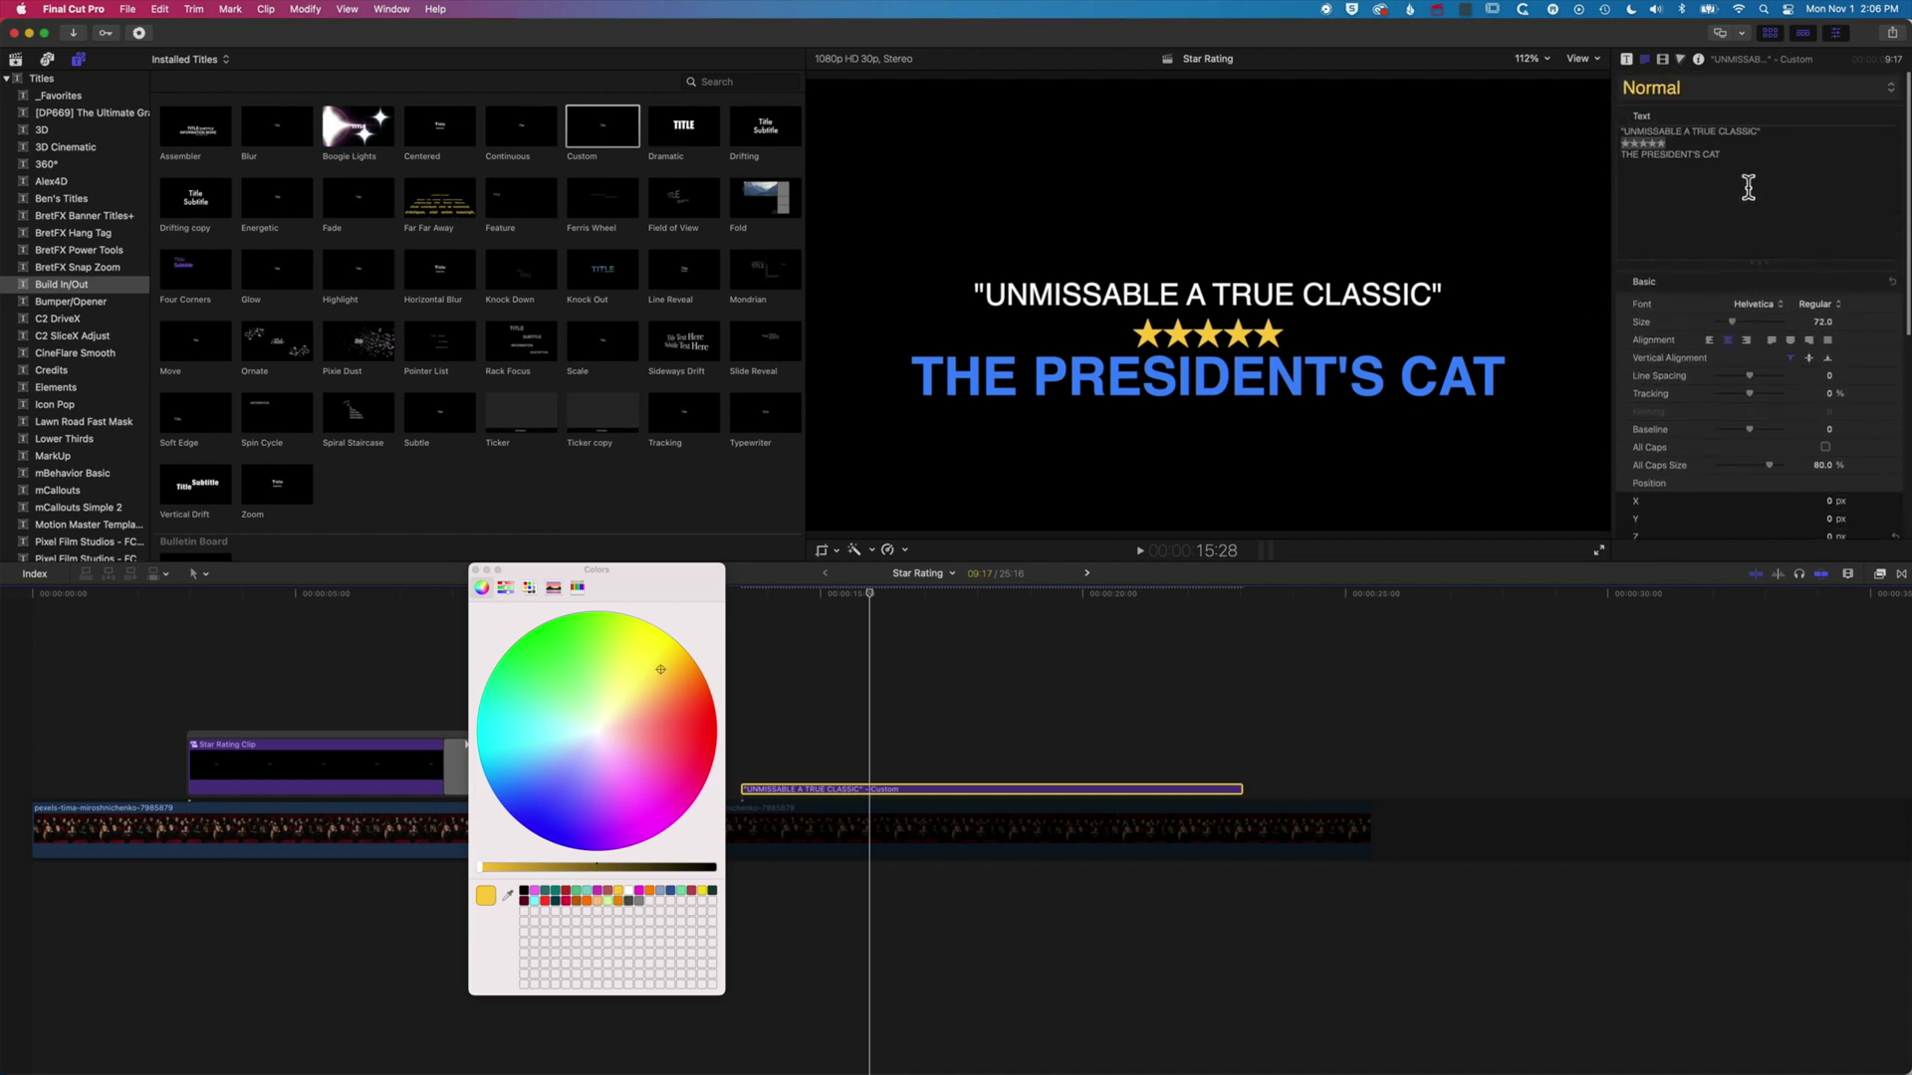
click(1656, 140)
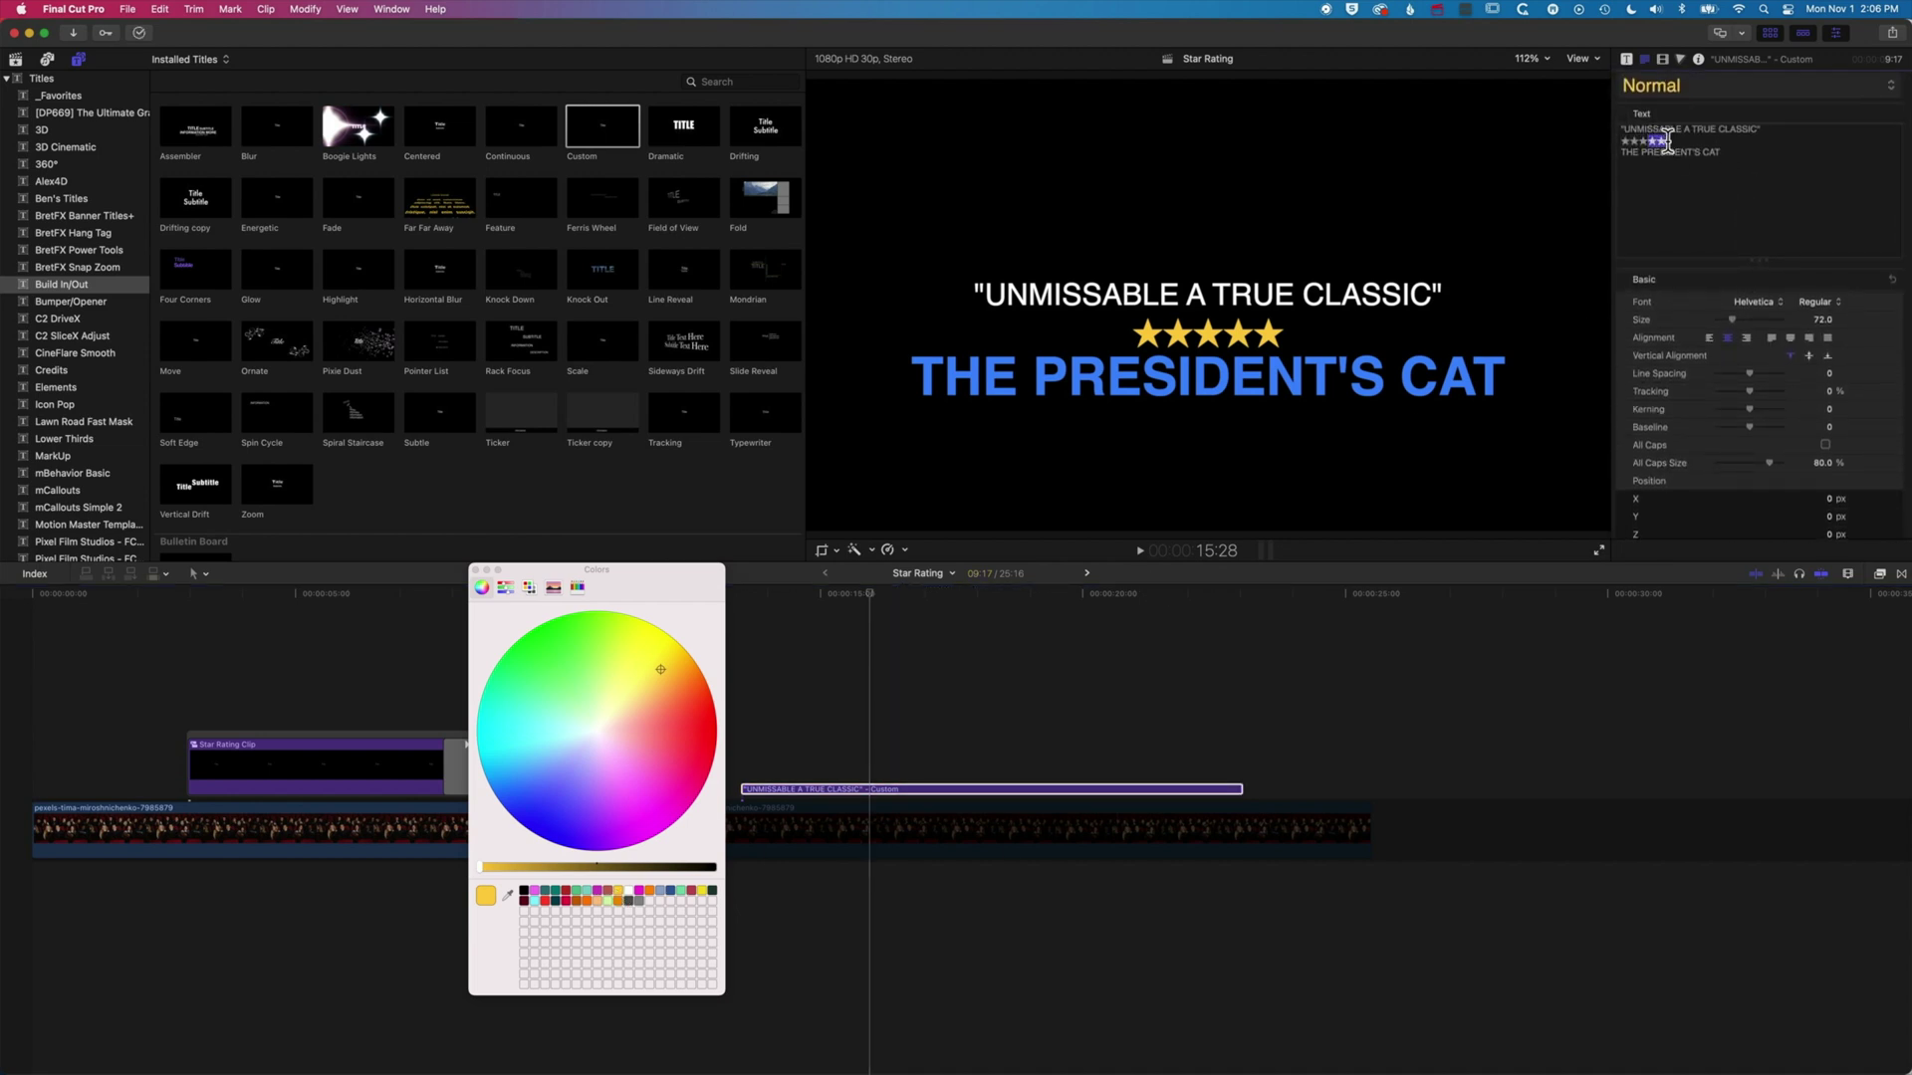
double_click(1653, 139)
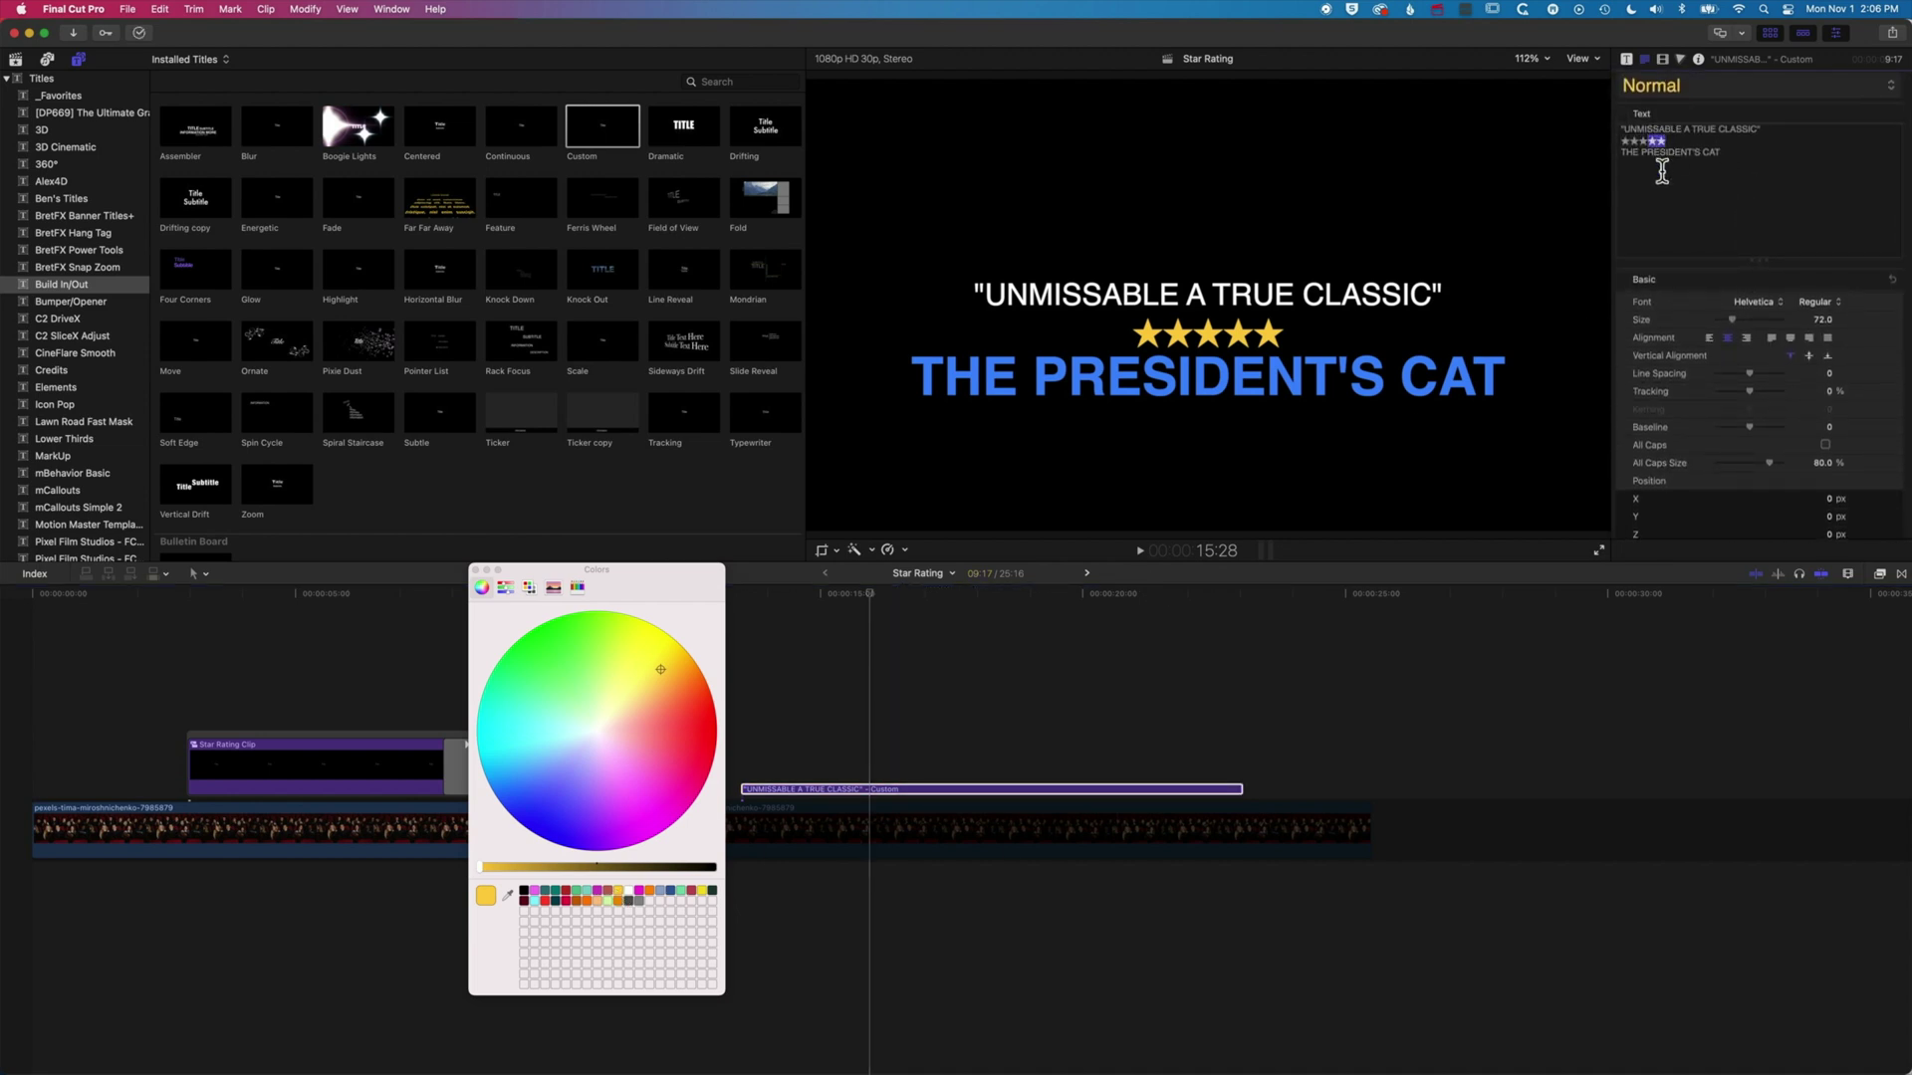
click(640, 901)
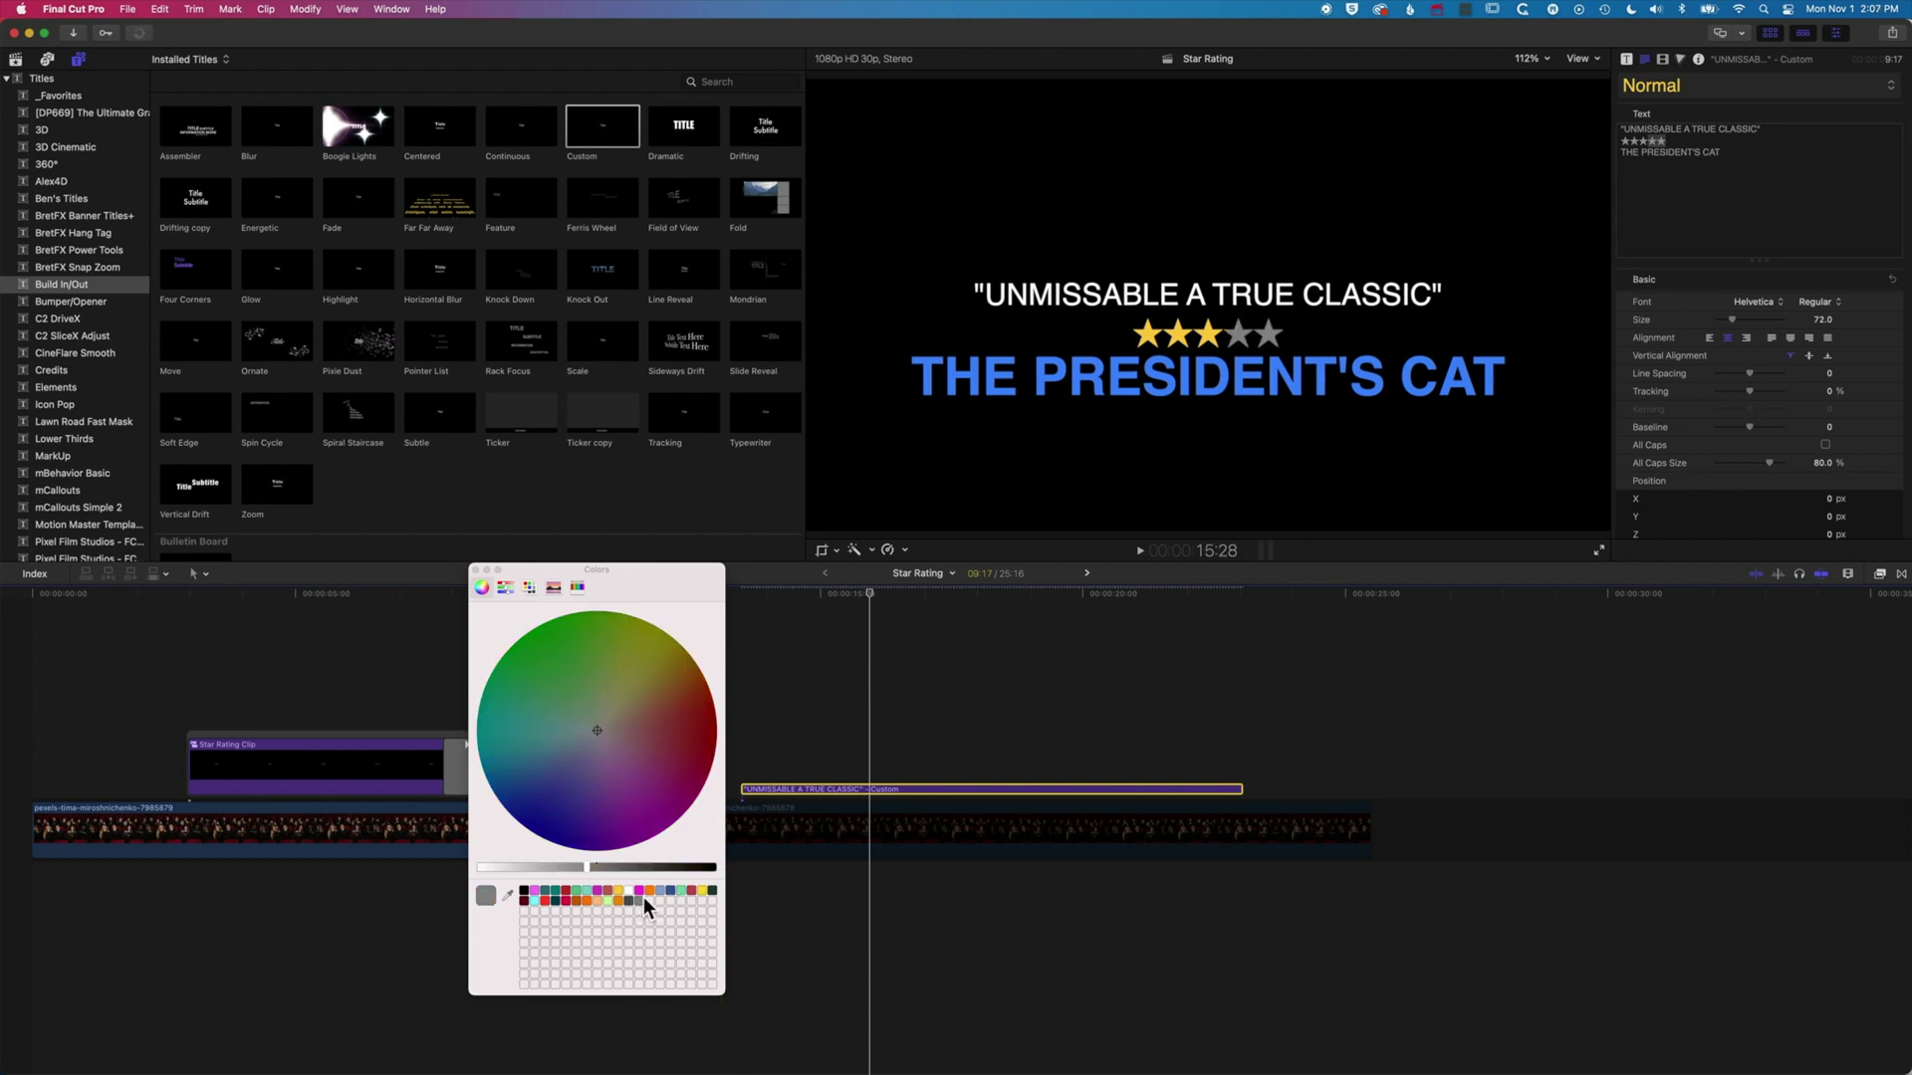
- Increase the stars' size, tracking and line spacing to push the movie title down
click(475, 569)
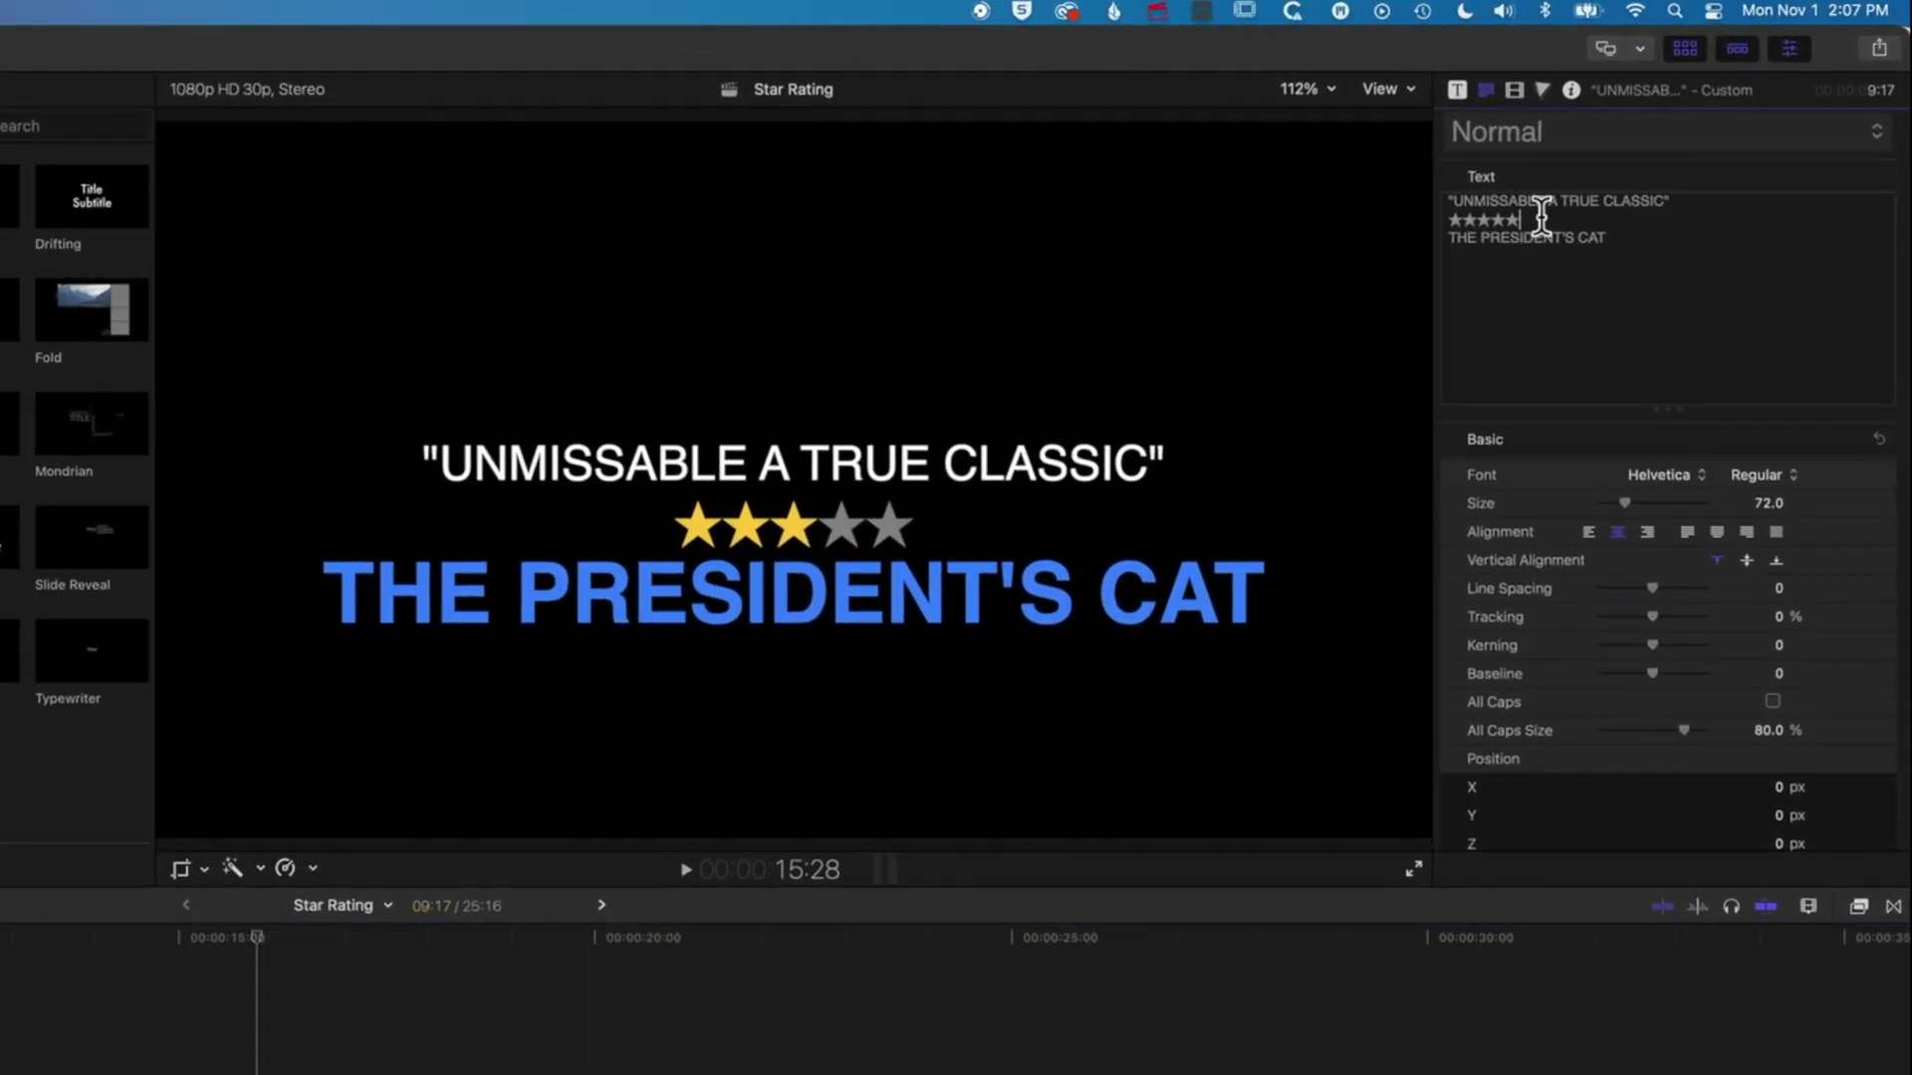
drag(1607, 177, 1536, 177)
drag(1617, 500, 1639, 501)
drag(1652, 613, 1662, 614)
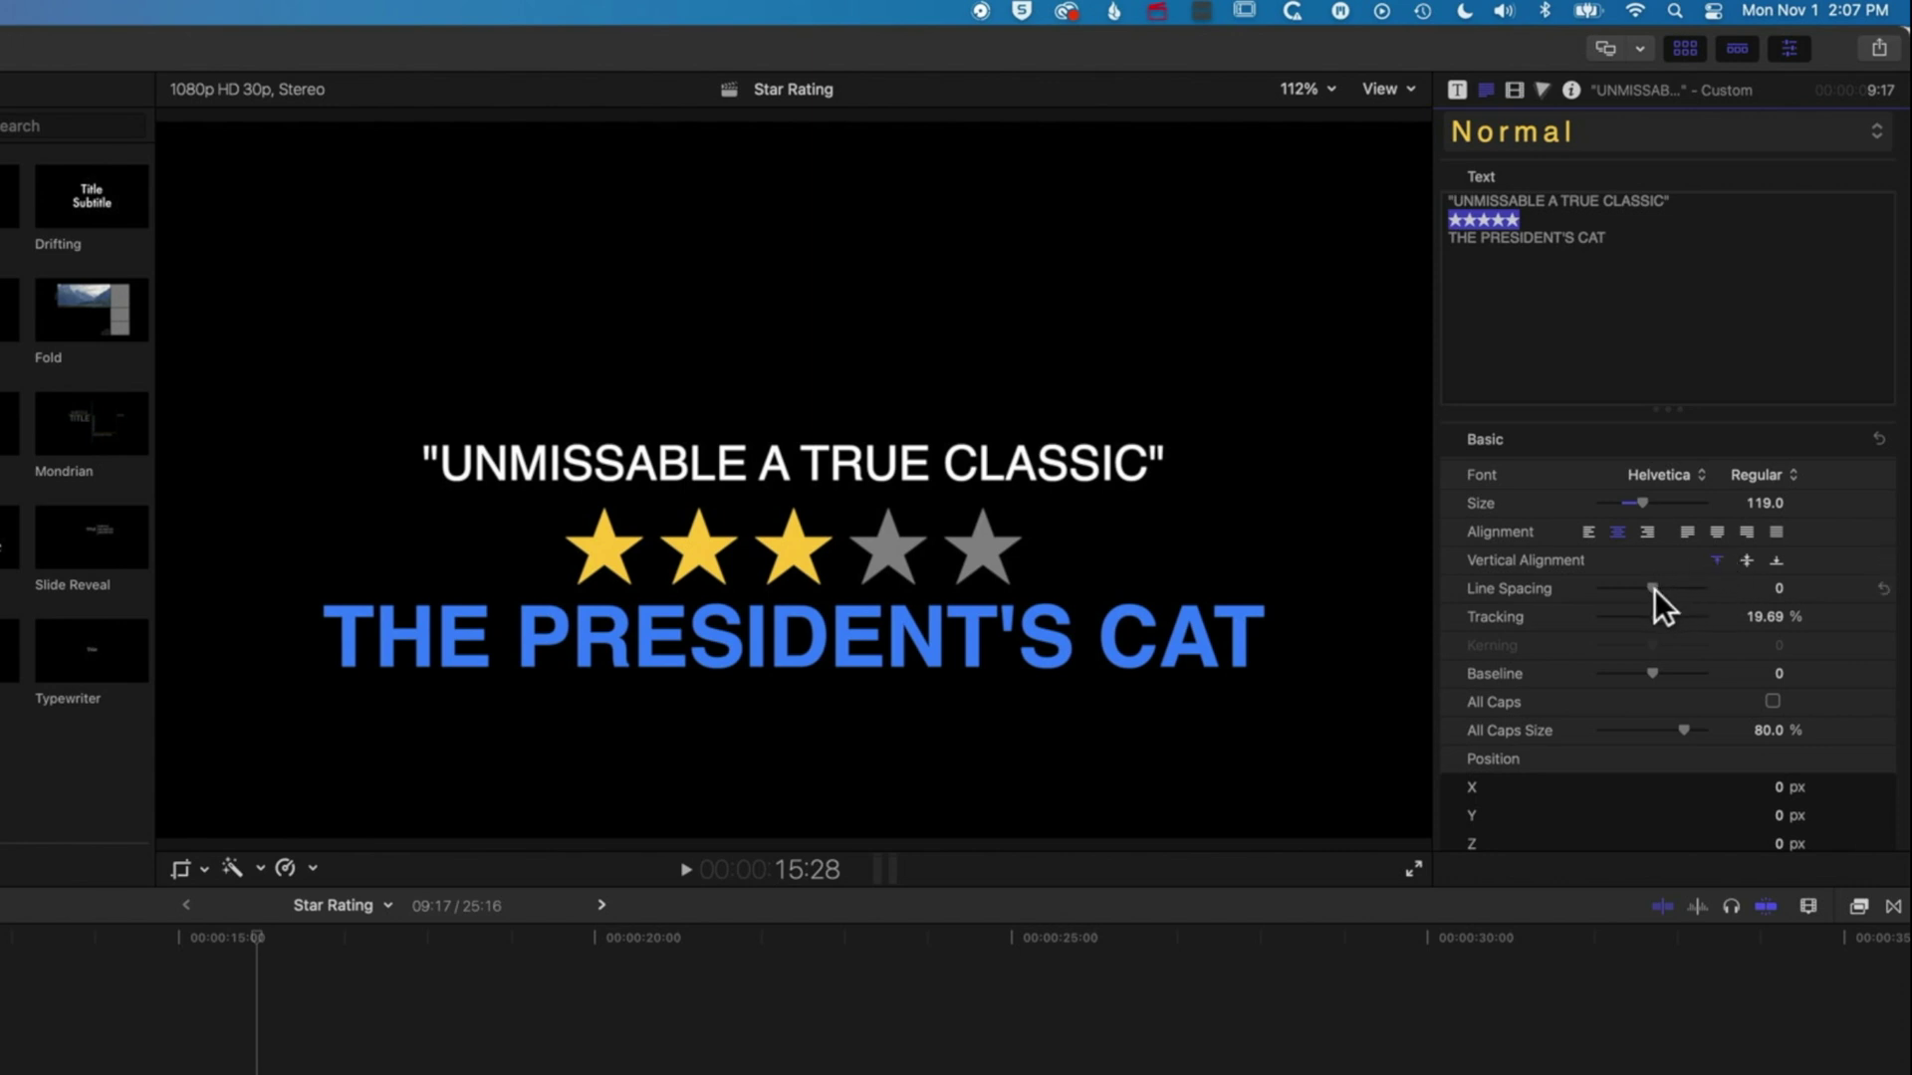
drag(1654, 589, 1669, 590)
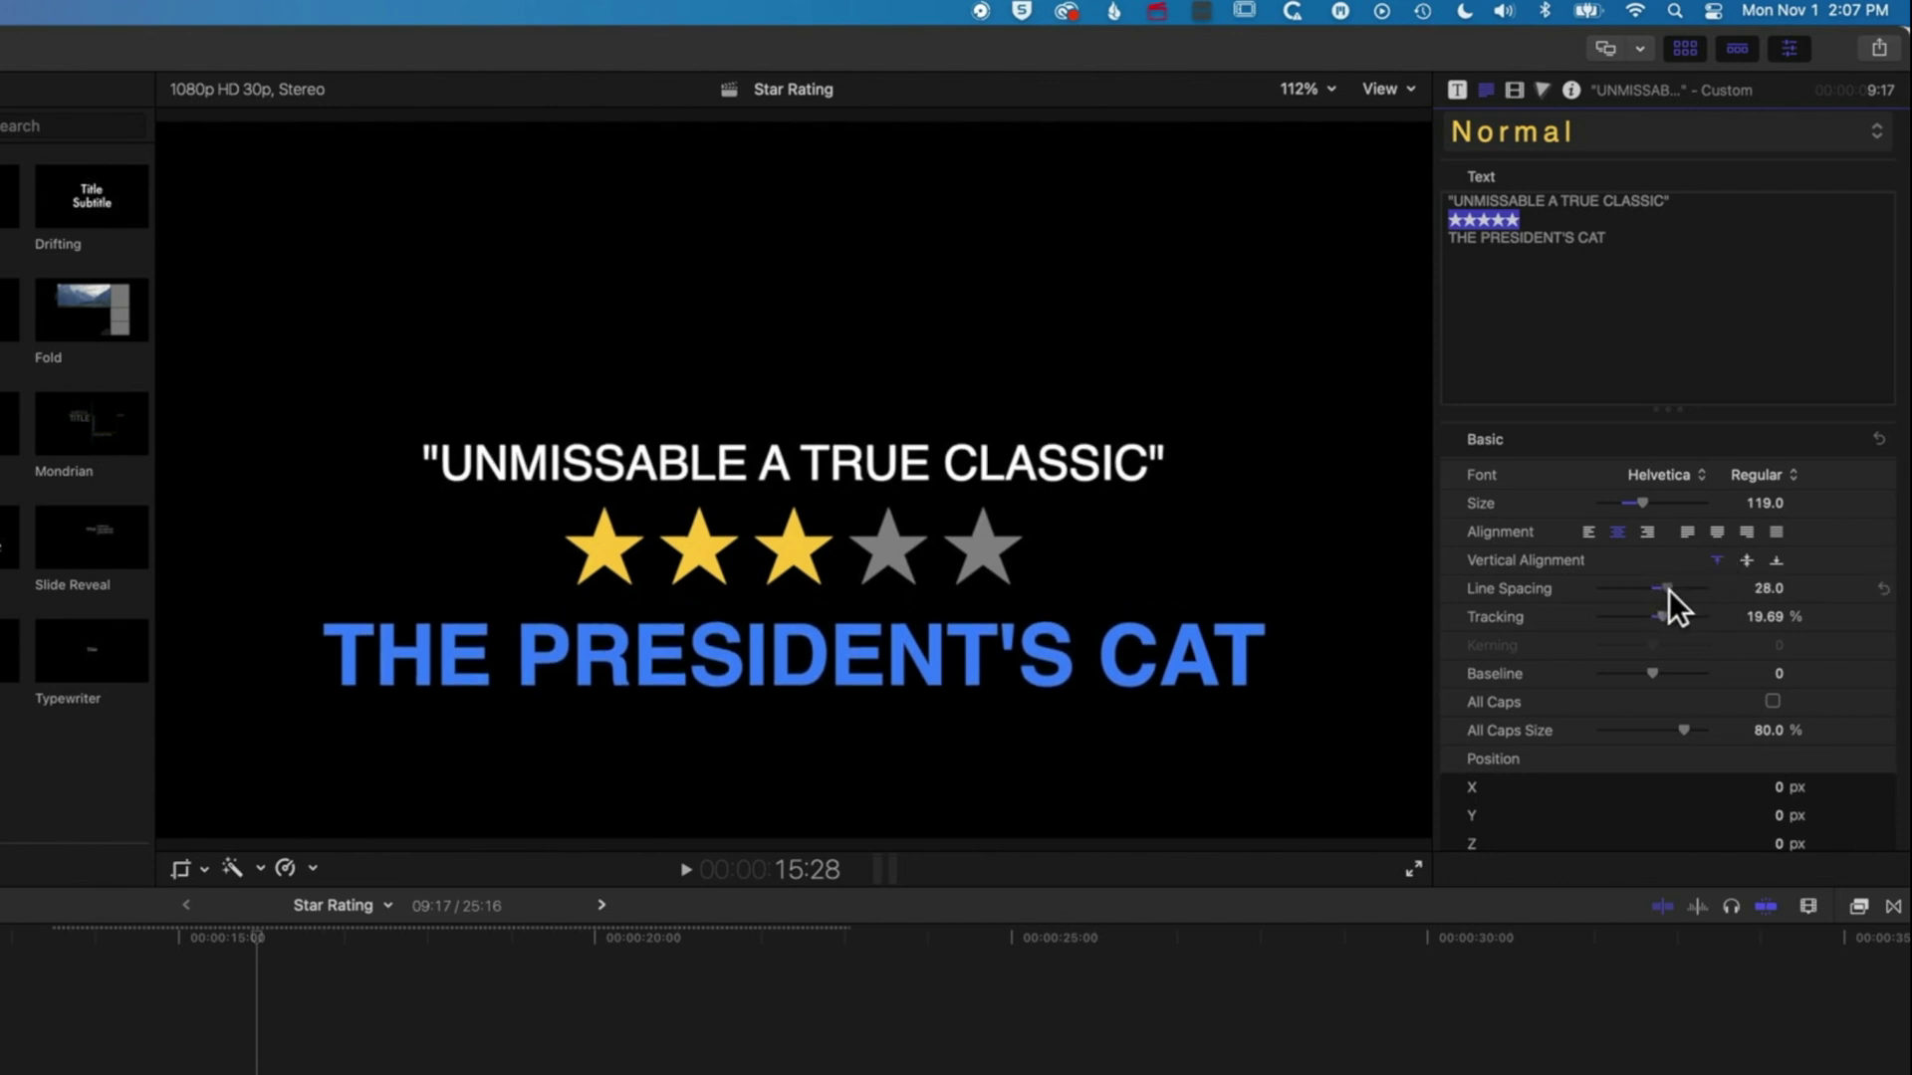
- Enlarge the quote line to size 91 with line spacing 12
drag(1687, 194, 1446, 200)
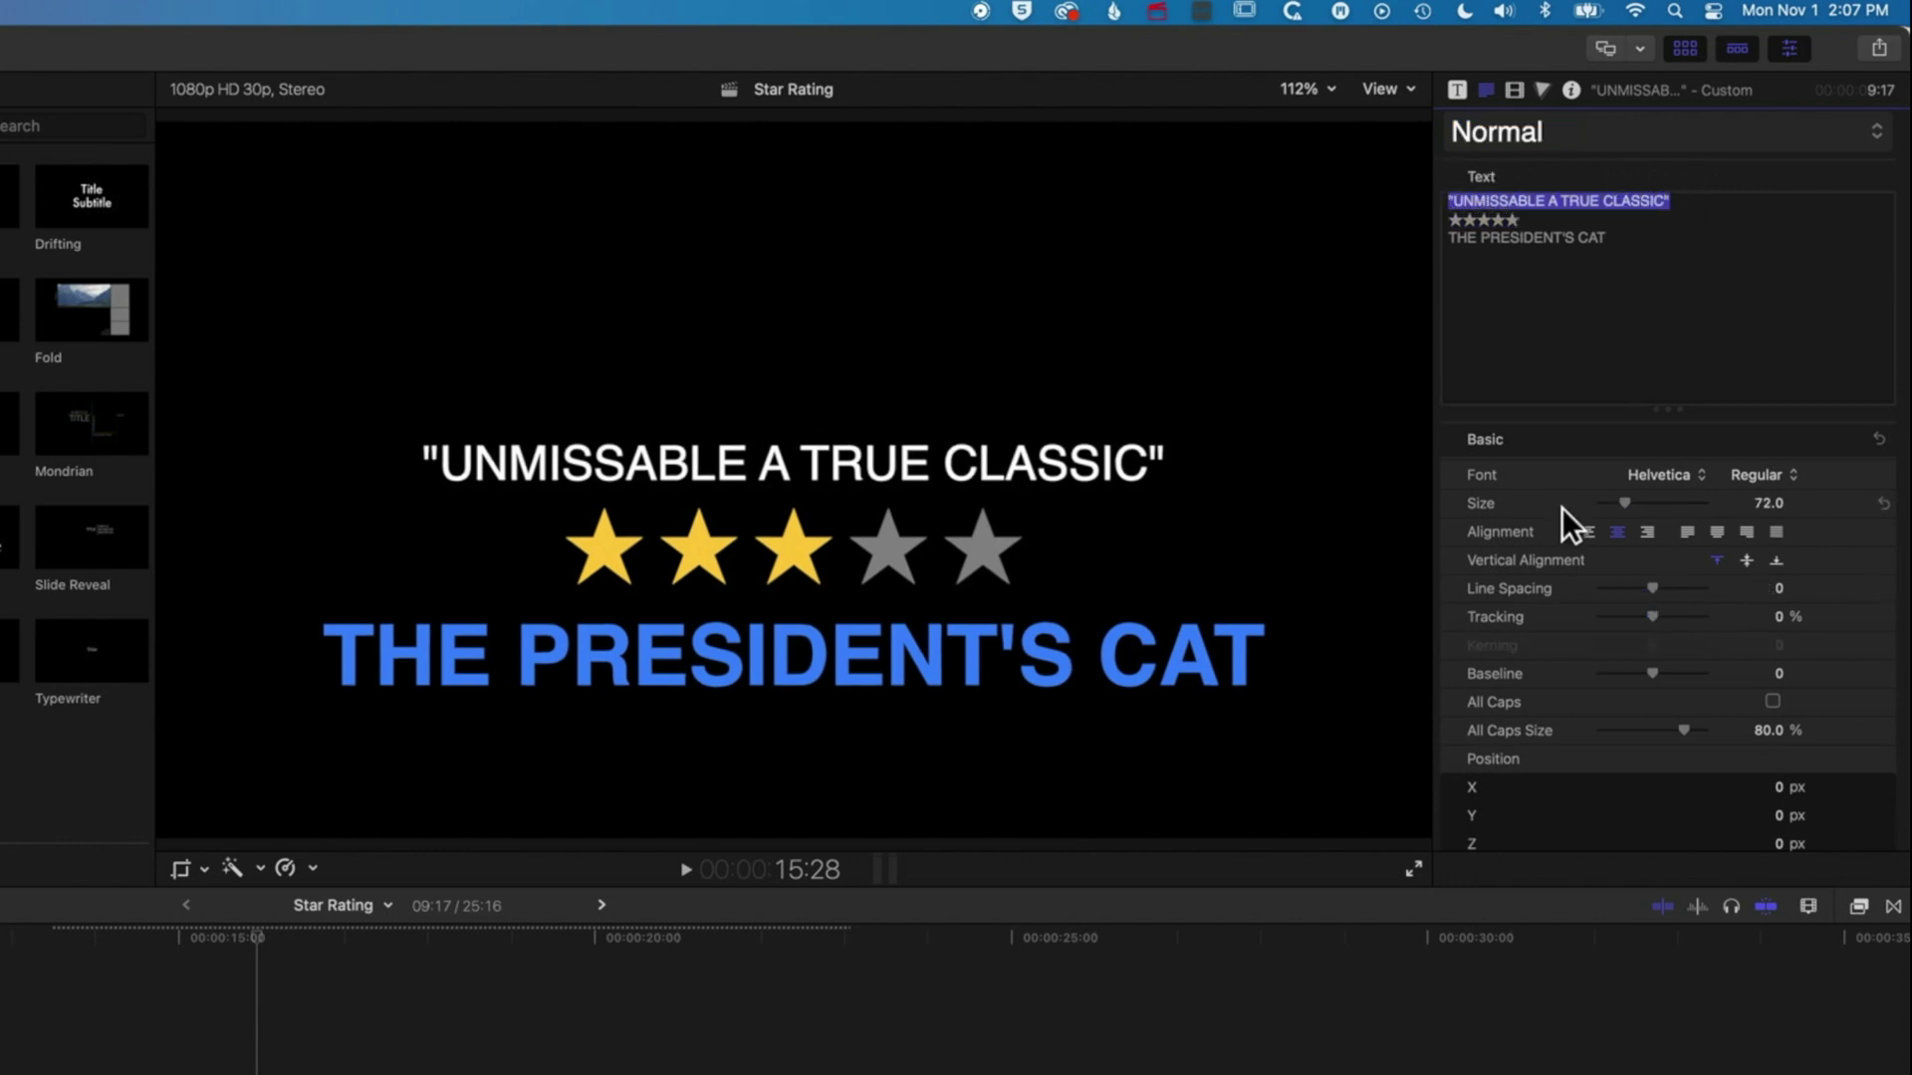
drag(1625, 504, 1631, 504)
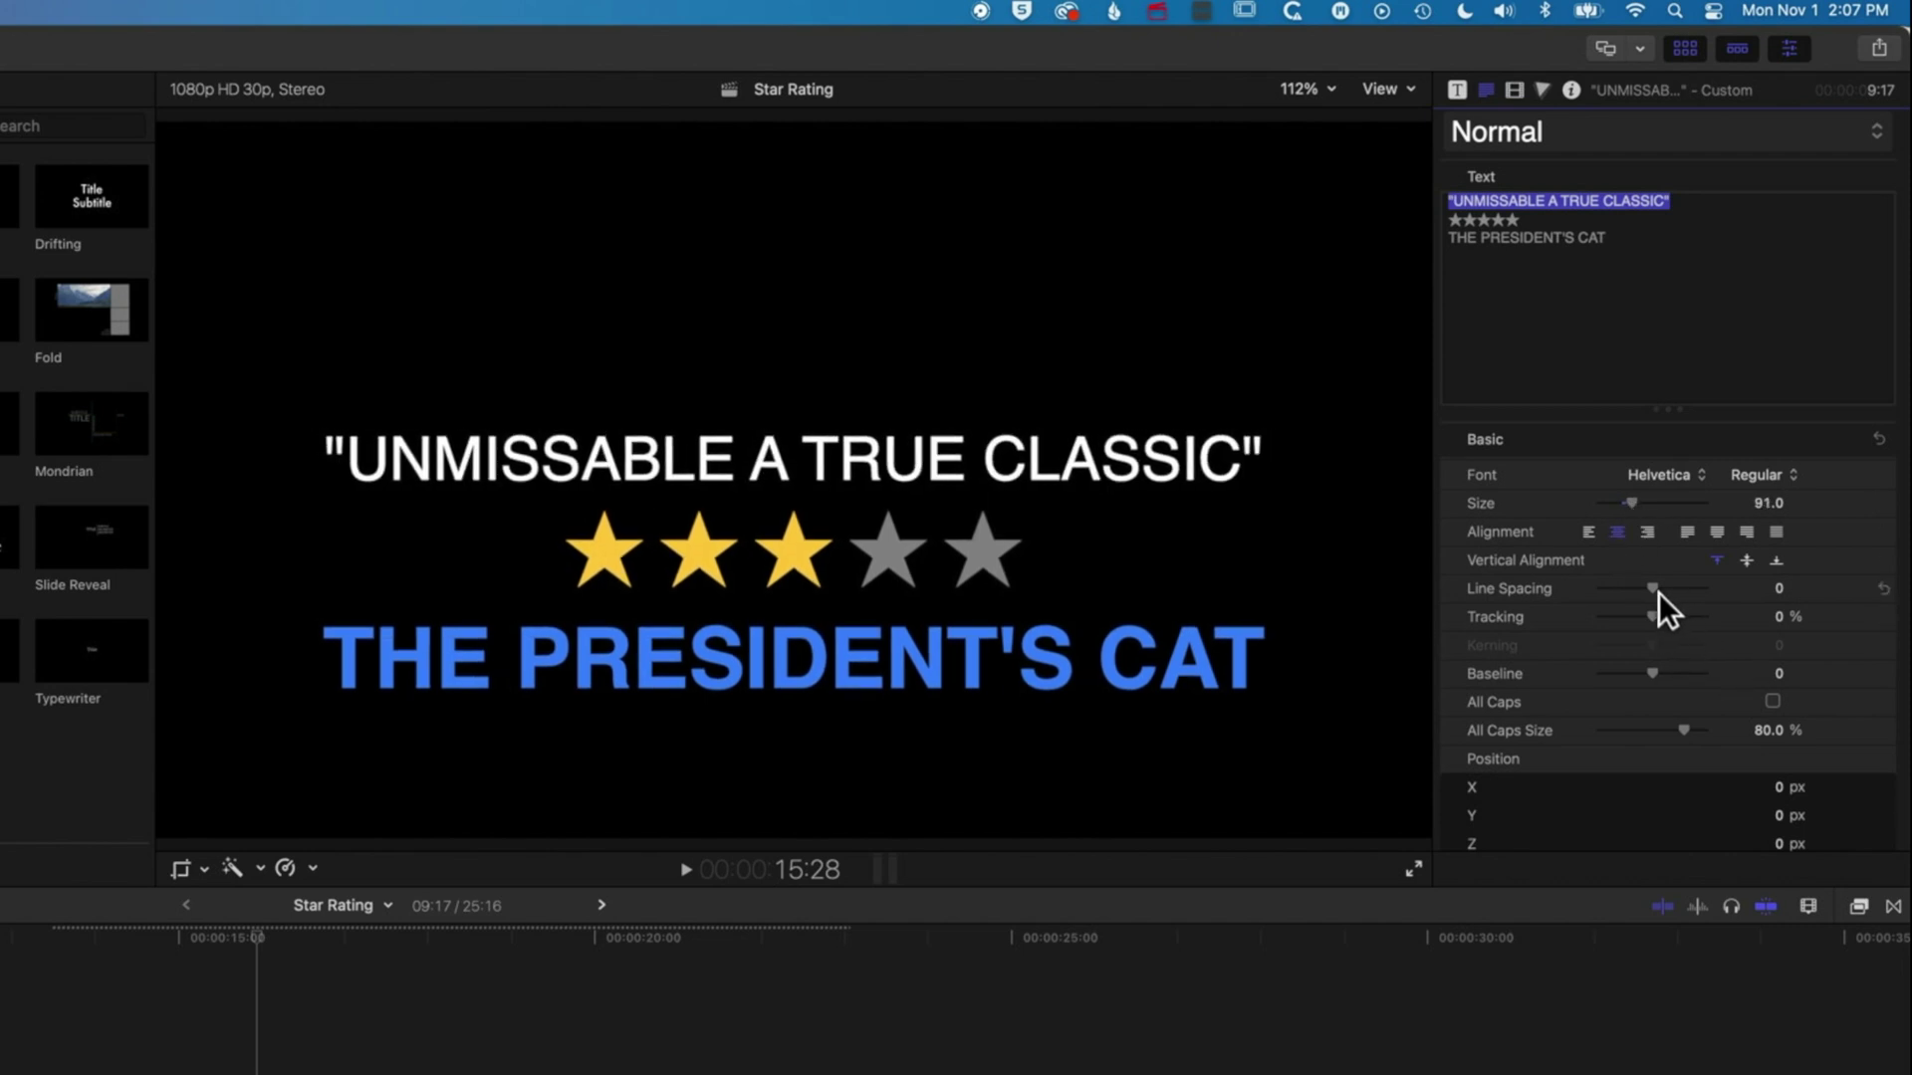
mouse_move(1653, 589)
mouse_down()
mouse_move(1692, 589)
mouse_move(1658, 589)
mouse_up()
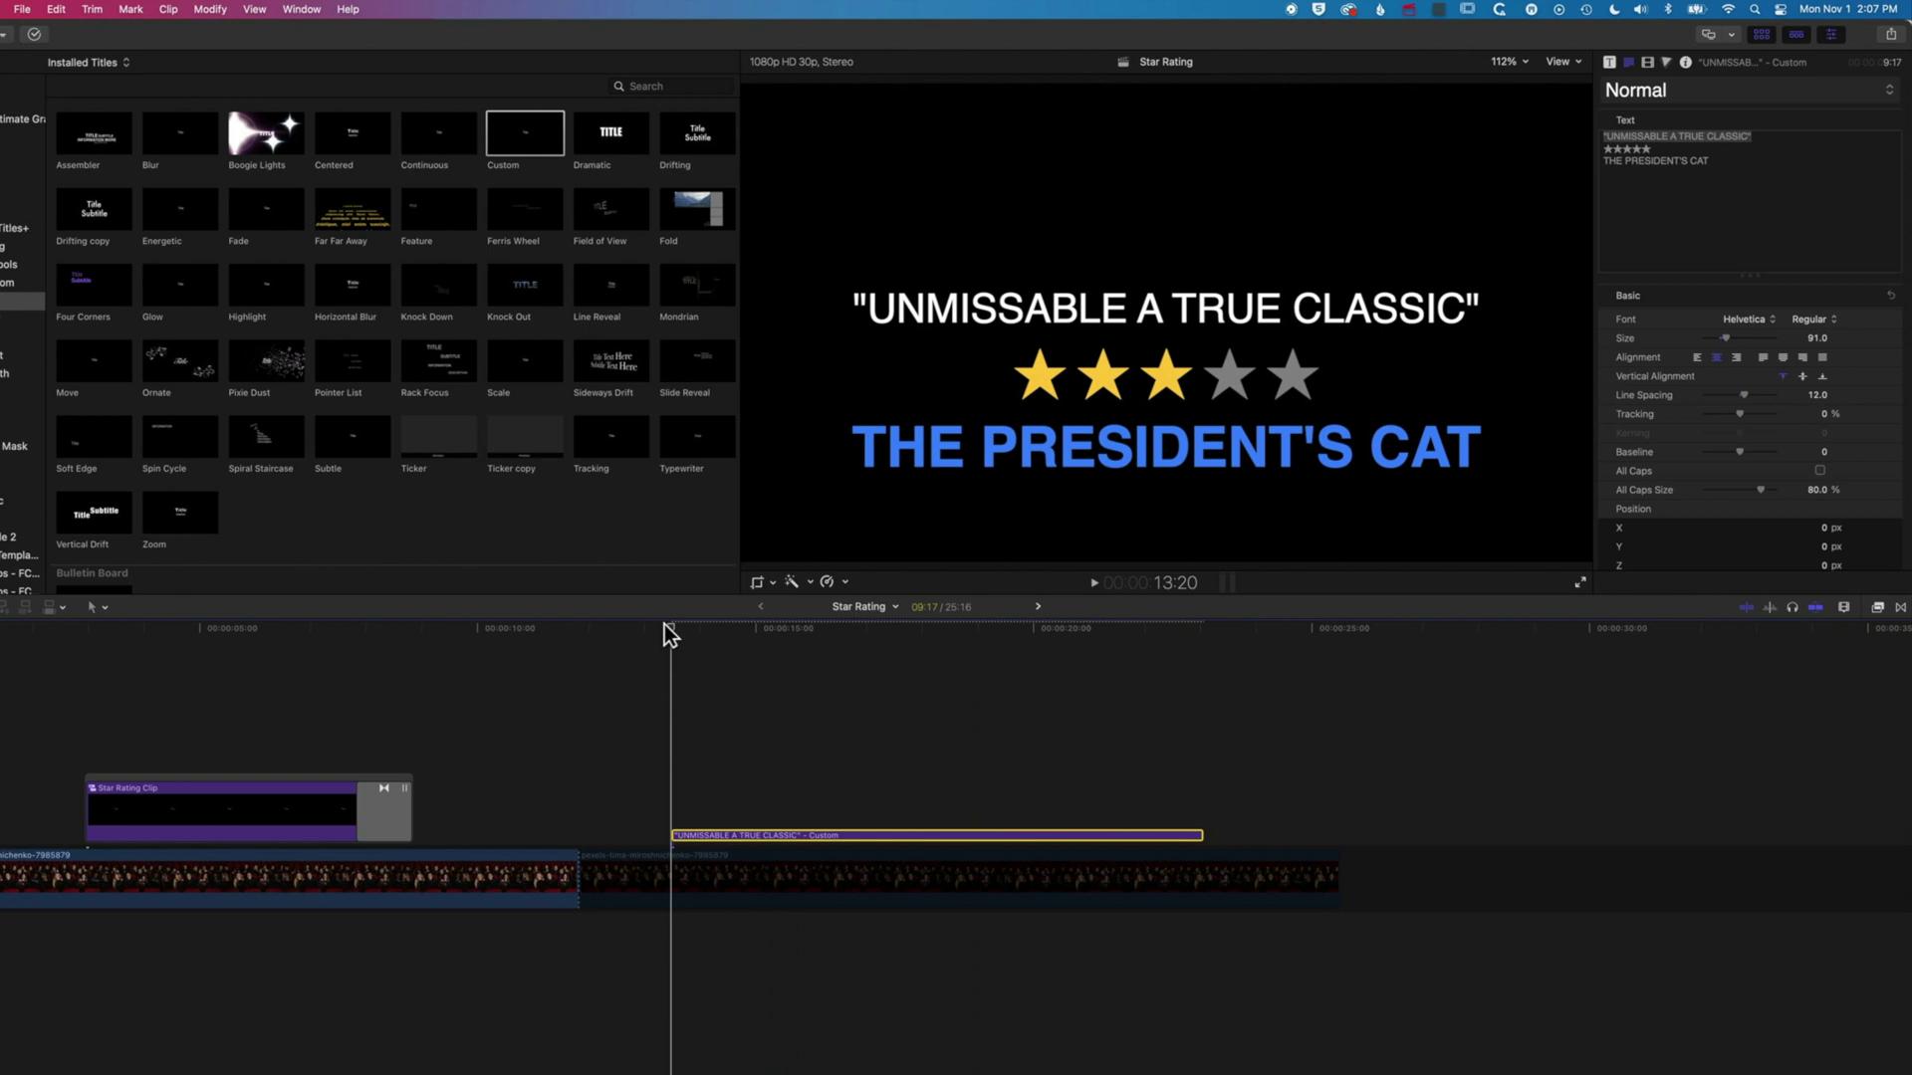
- Preview the title and move the title block higher in the frame
click(721, 590)
key(space)
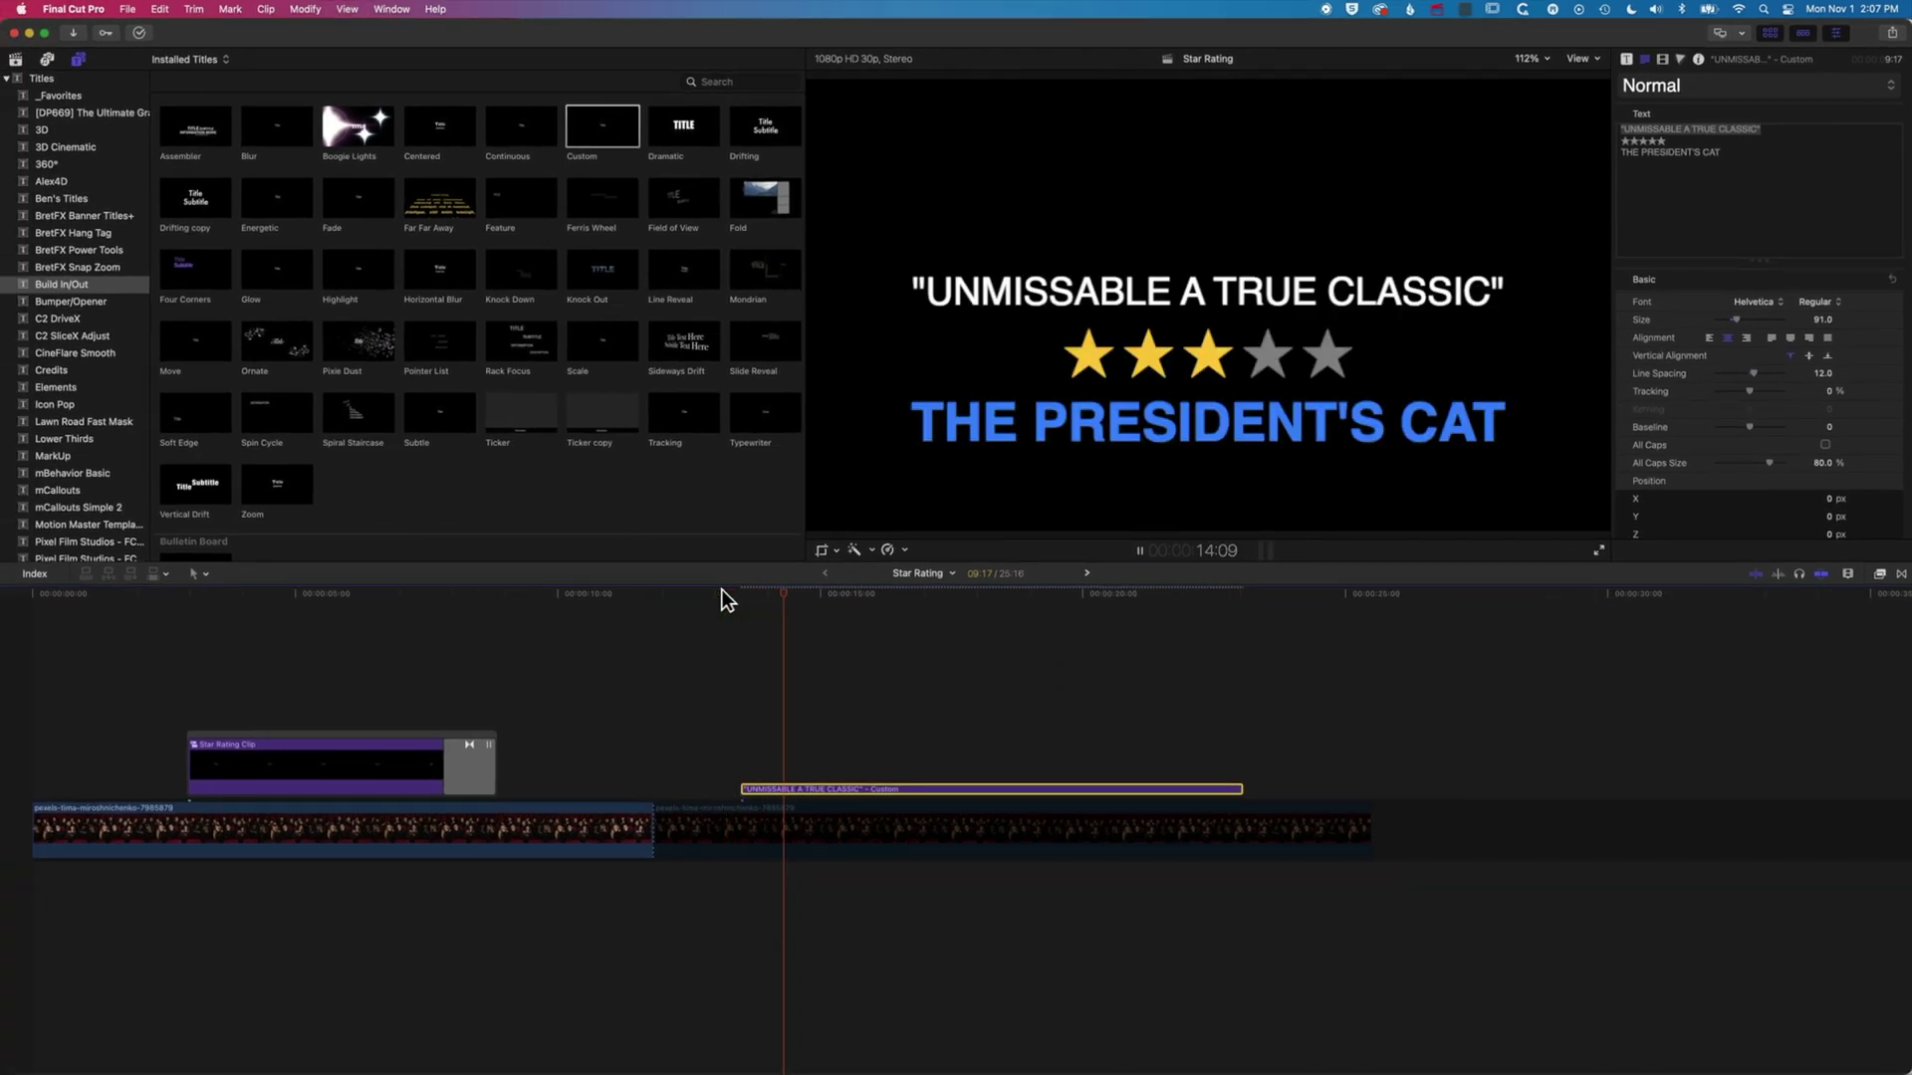
key(space)
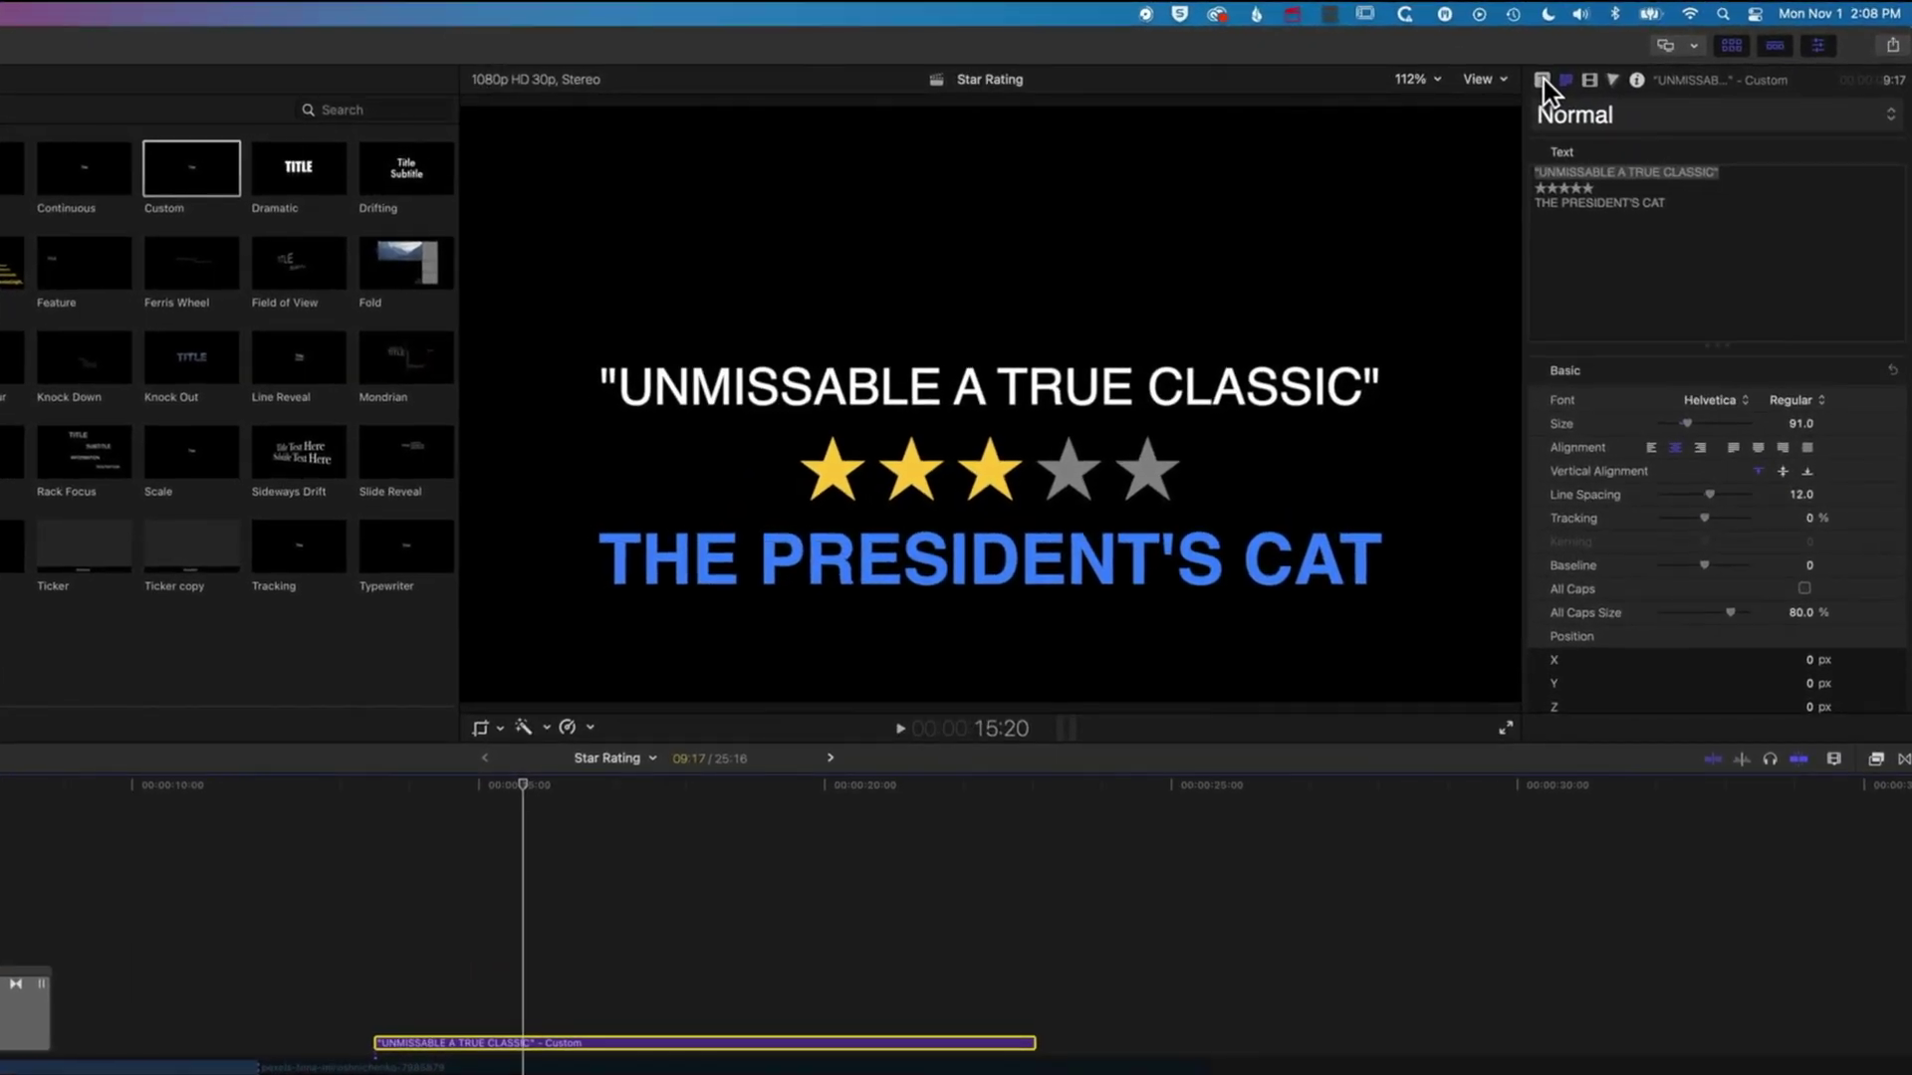
click(1542, 80)
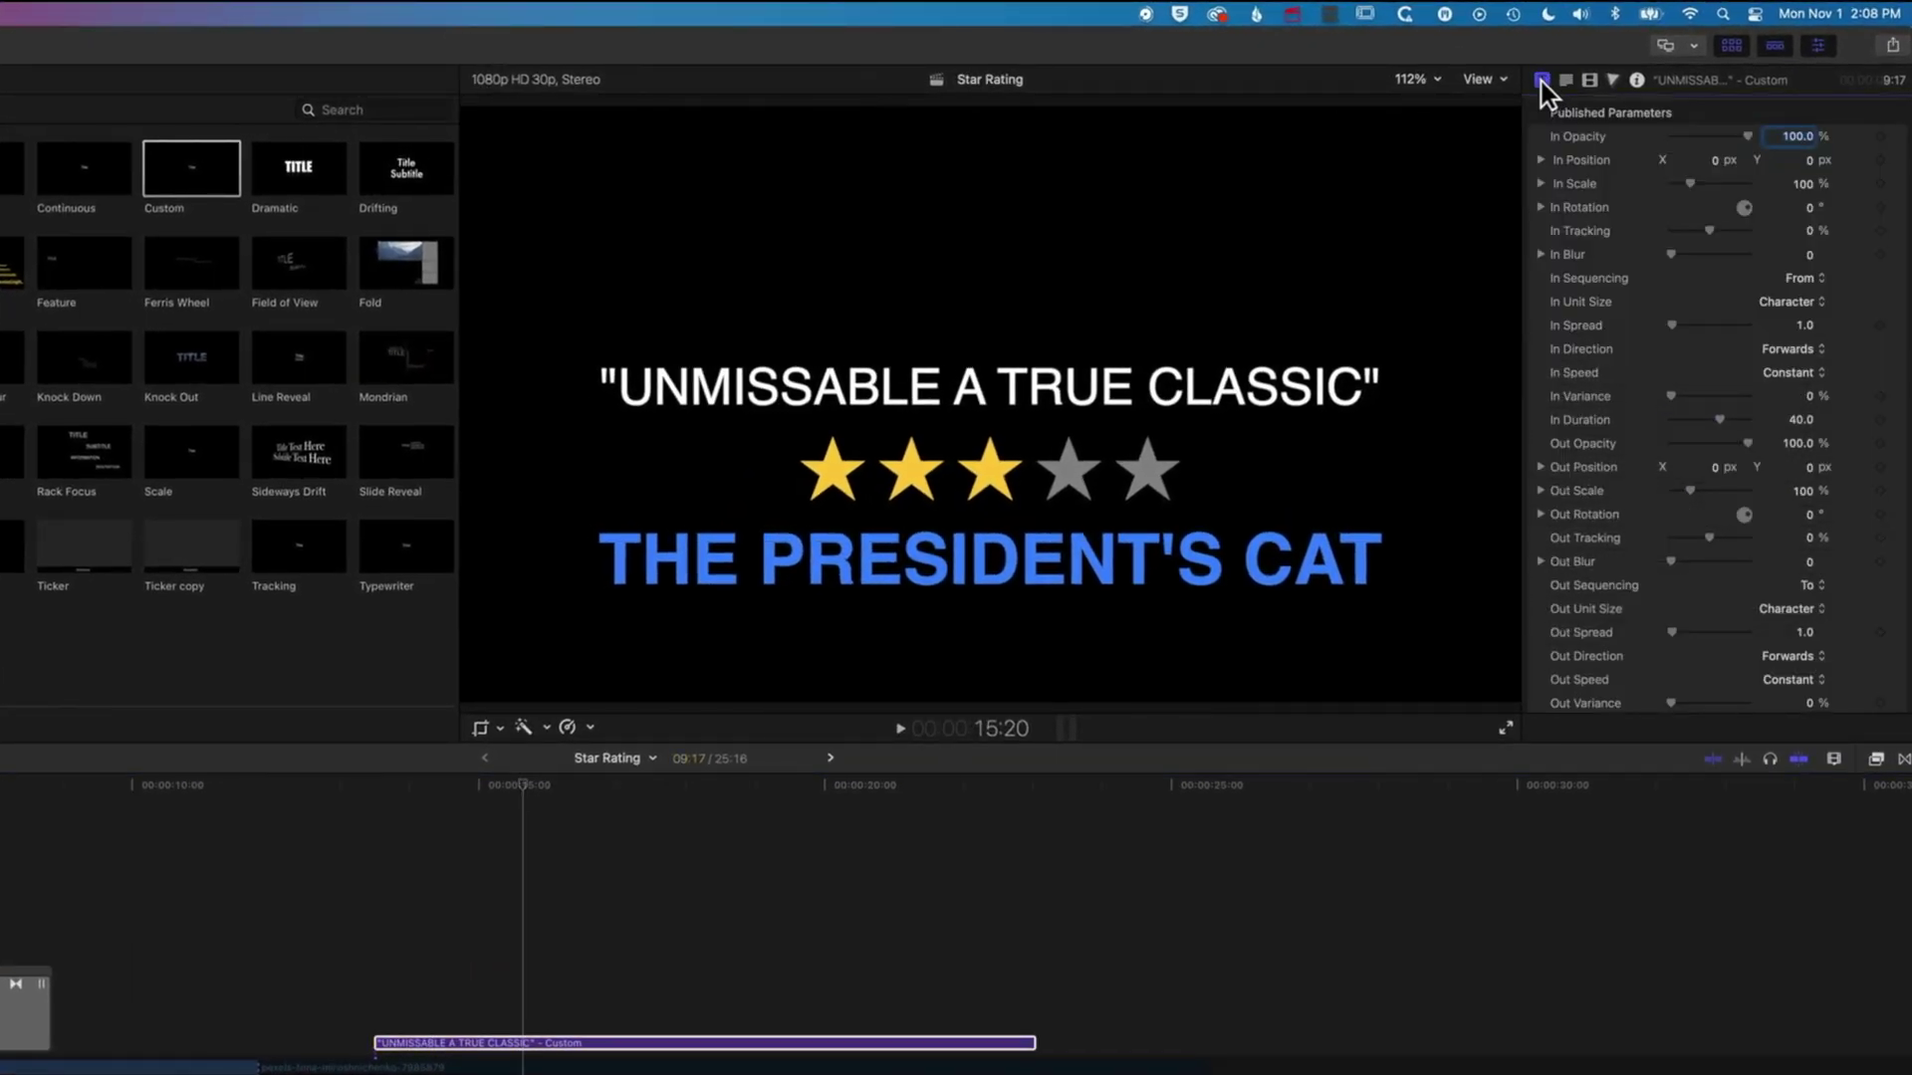
click(986, 399)
drag(986, 398, 989, 324)
click(1565, 79)
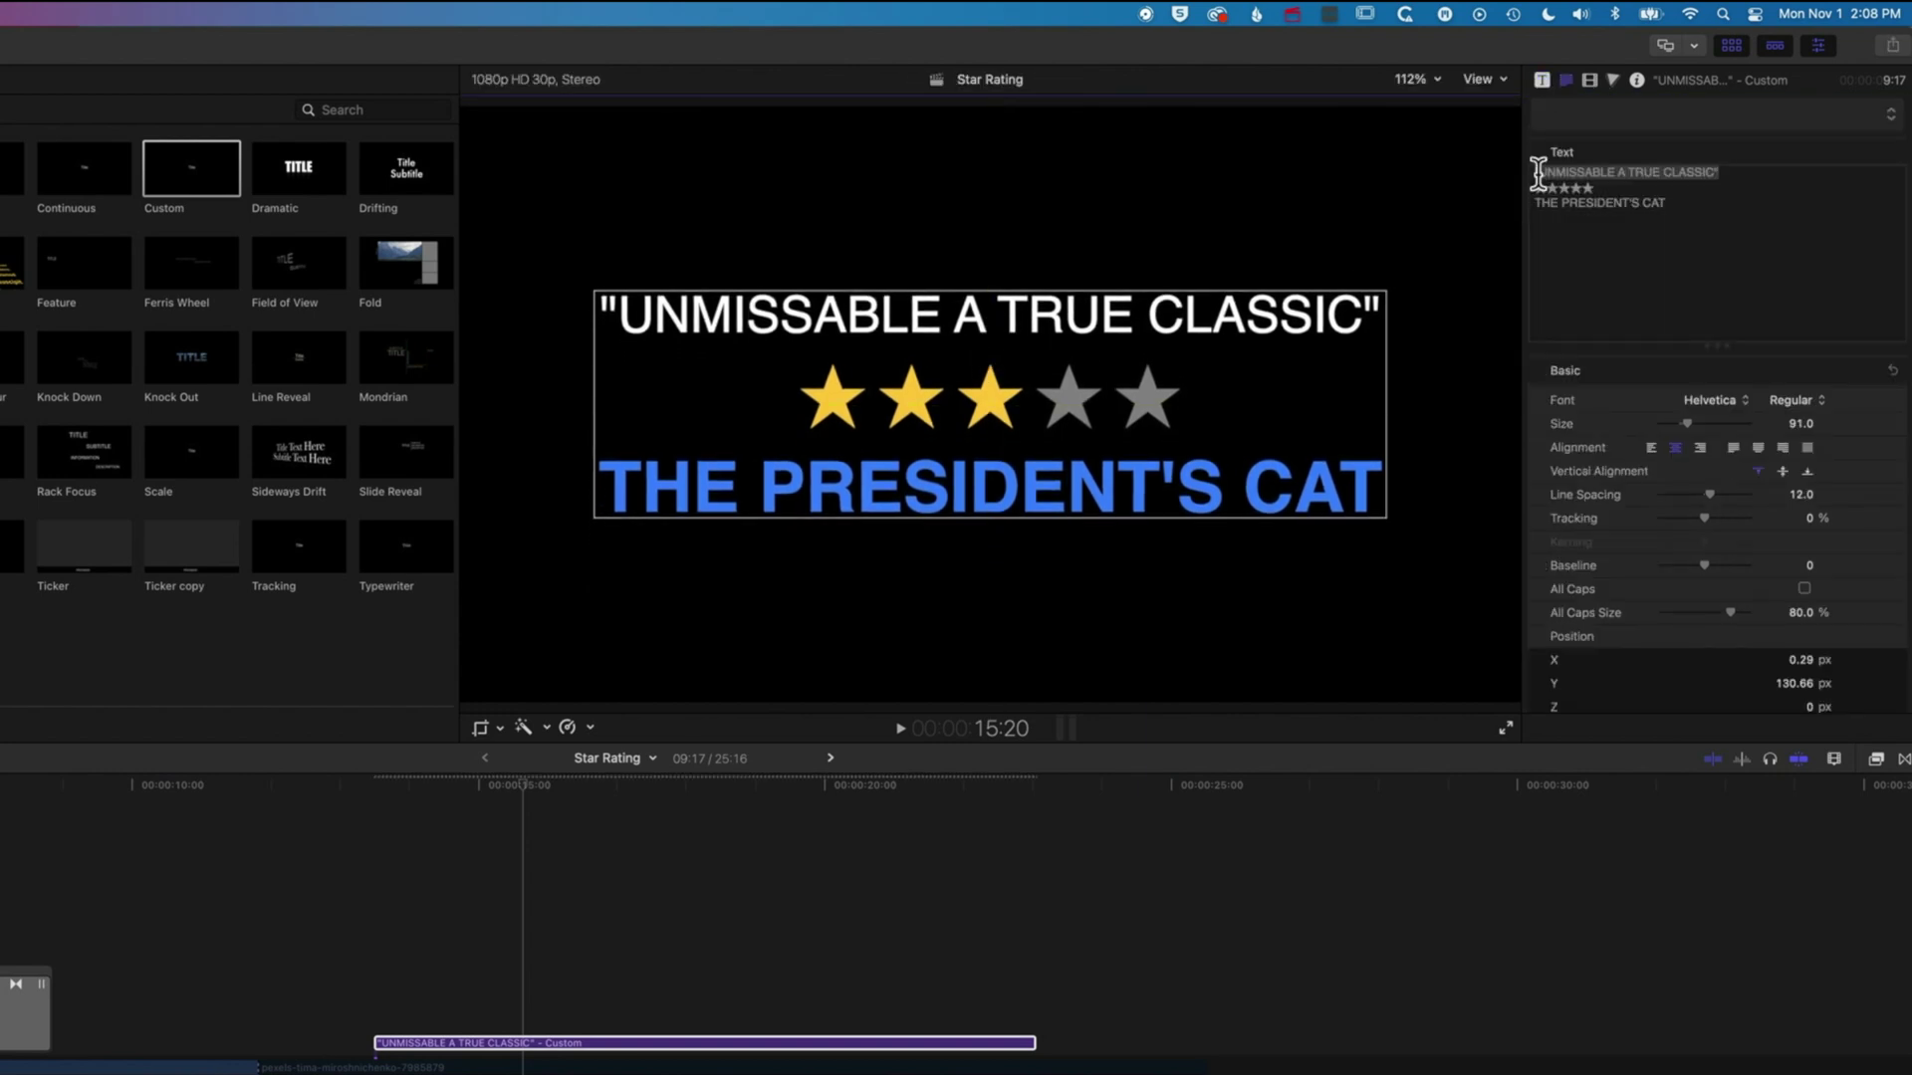
click(1542, 79)
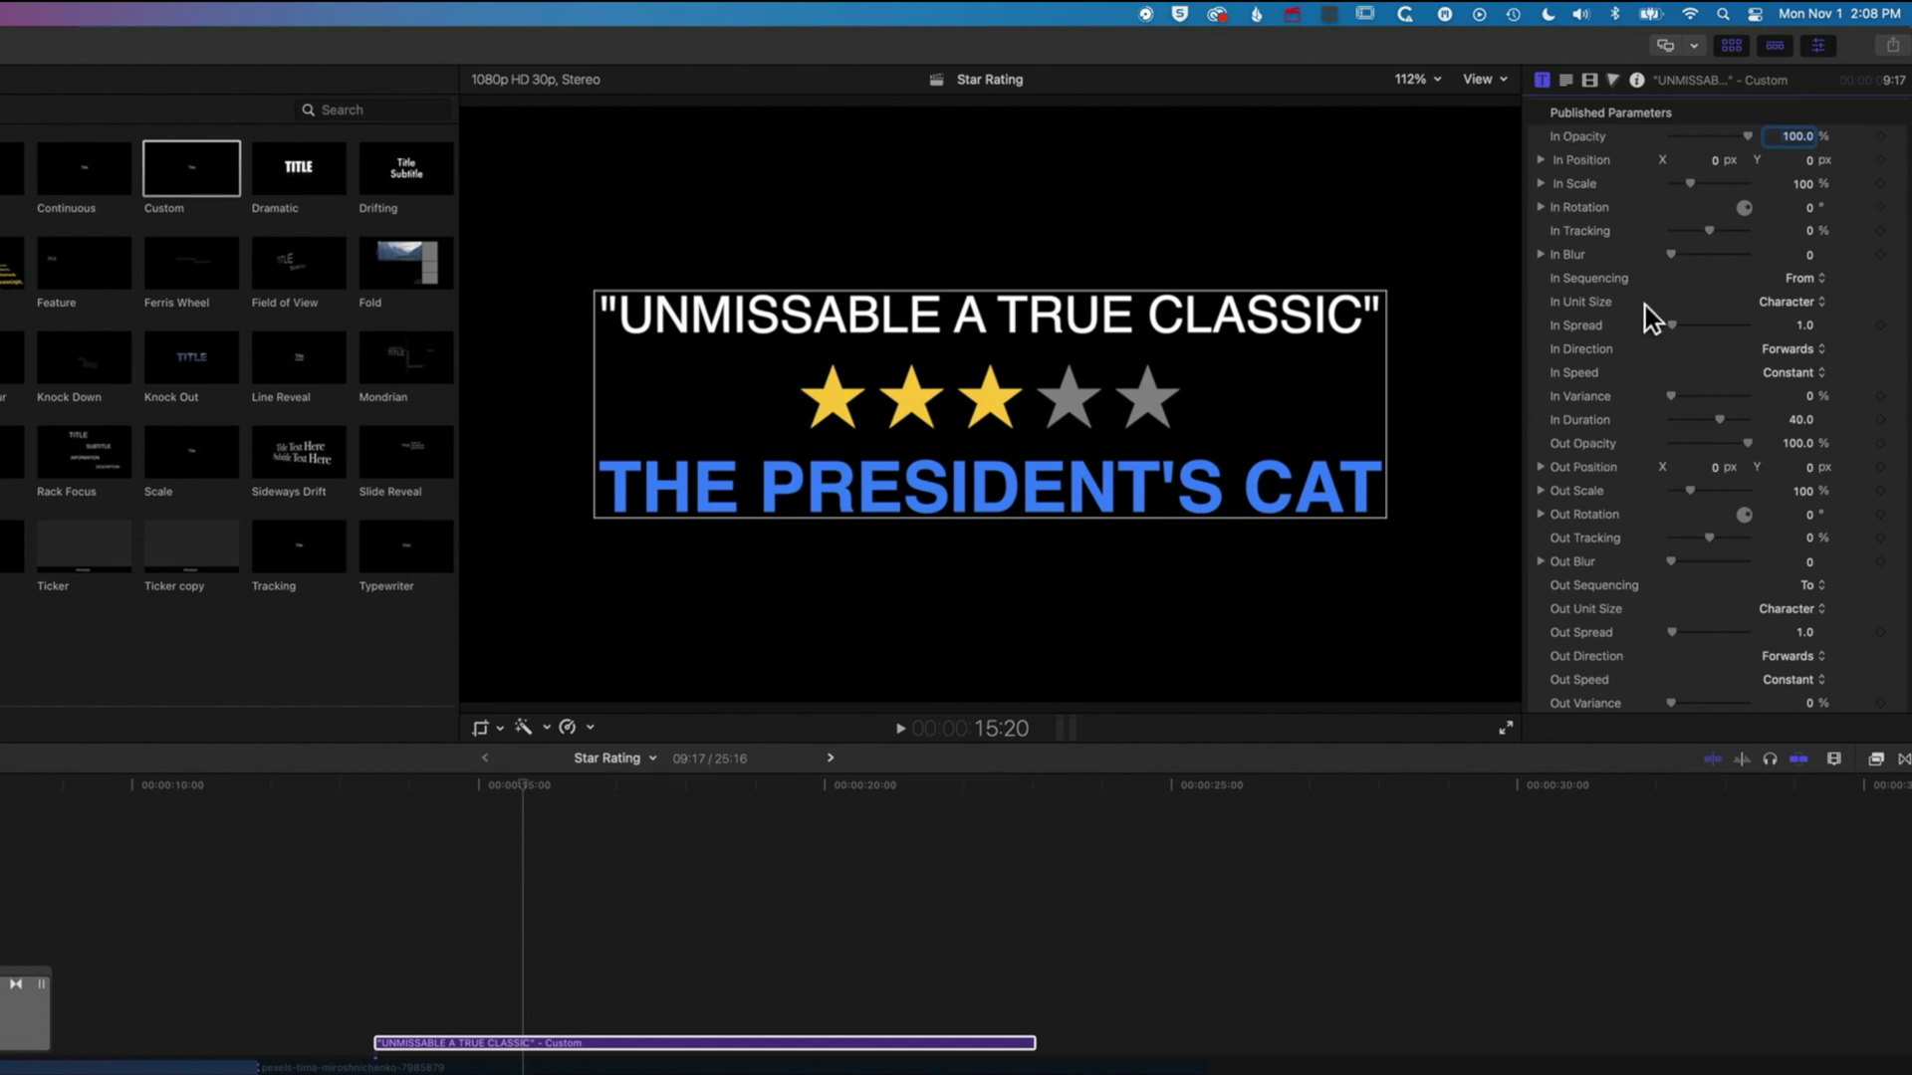
- Set the build-in to In Scale 42%, In Tracking 8.28% and In Blur 6.27
click(1576, 777)
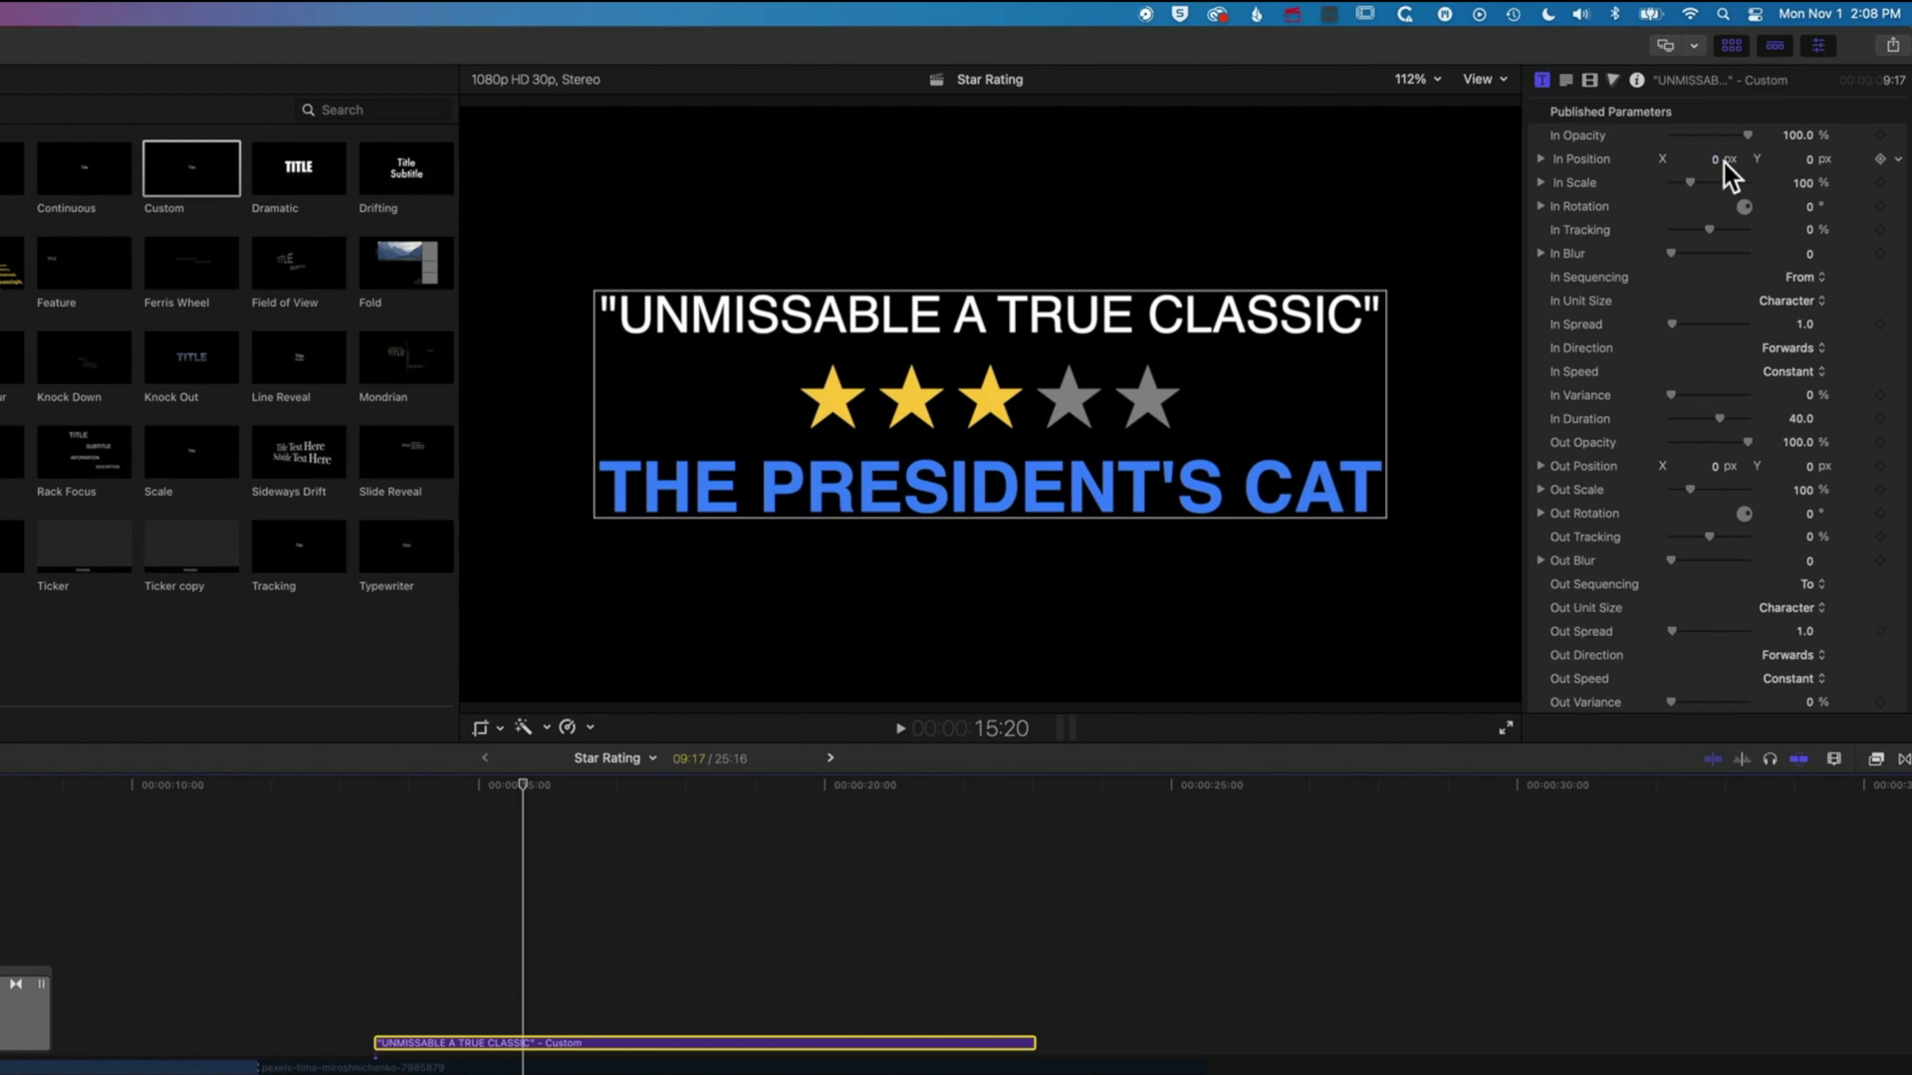
drag(516, 785, 380, 784)
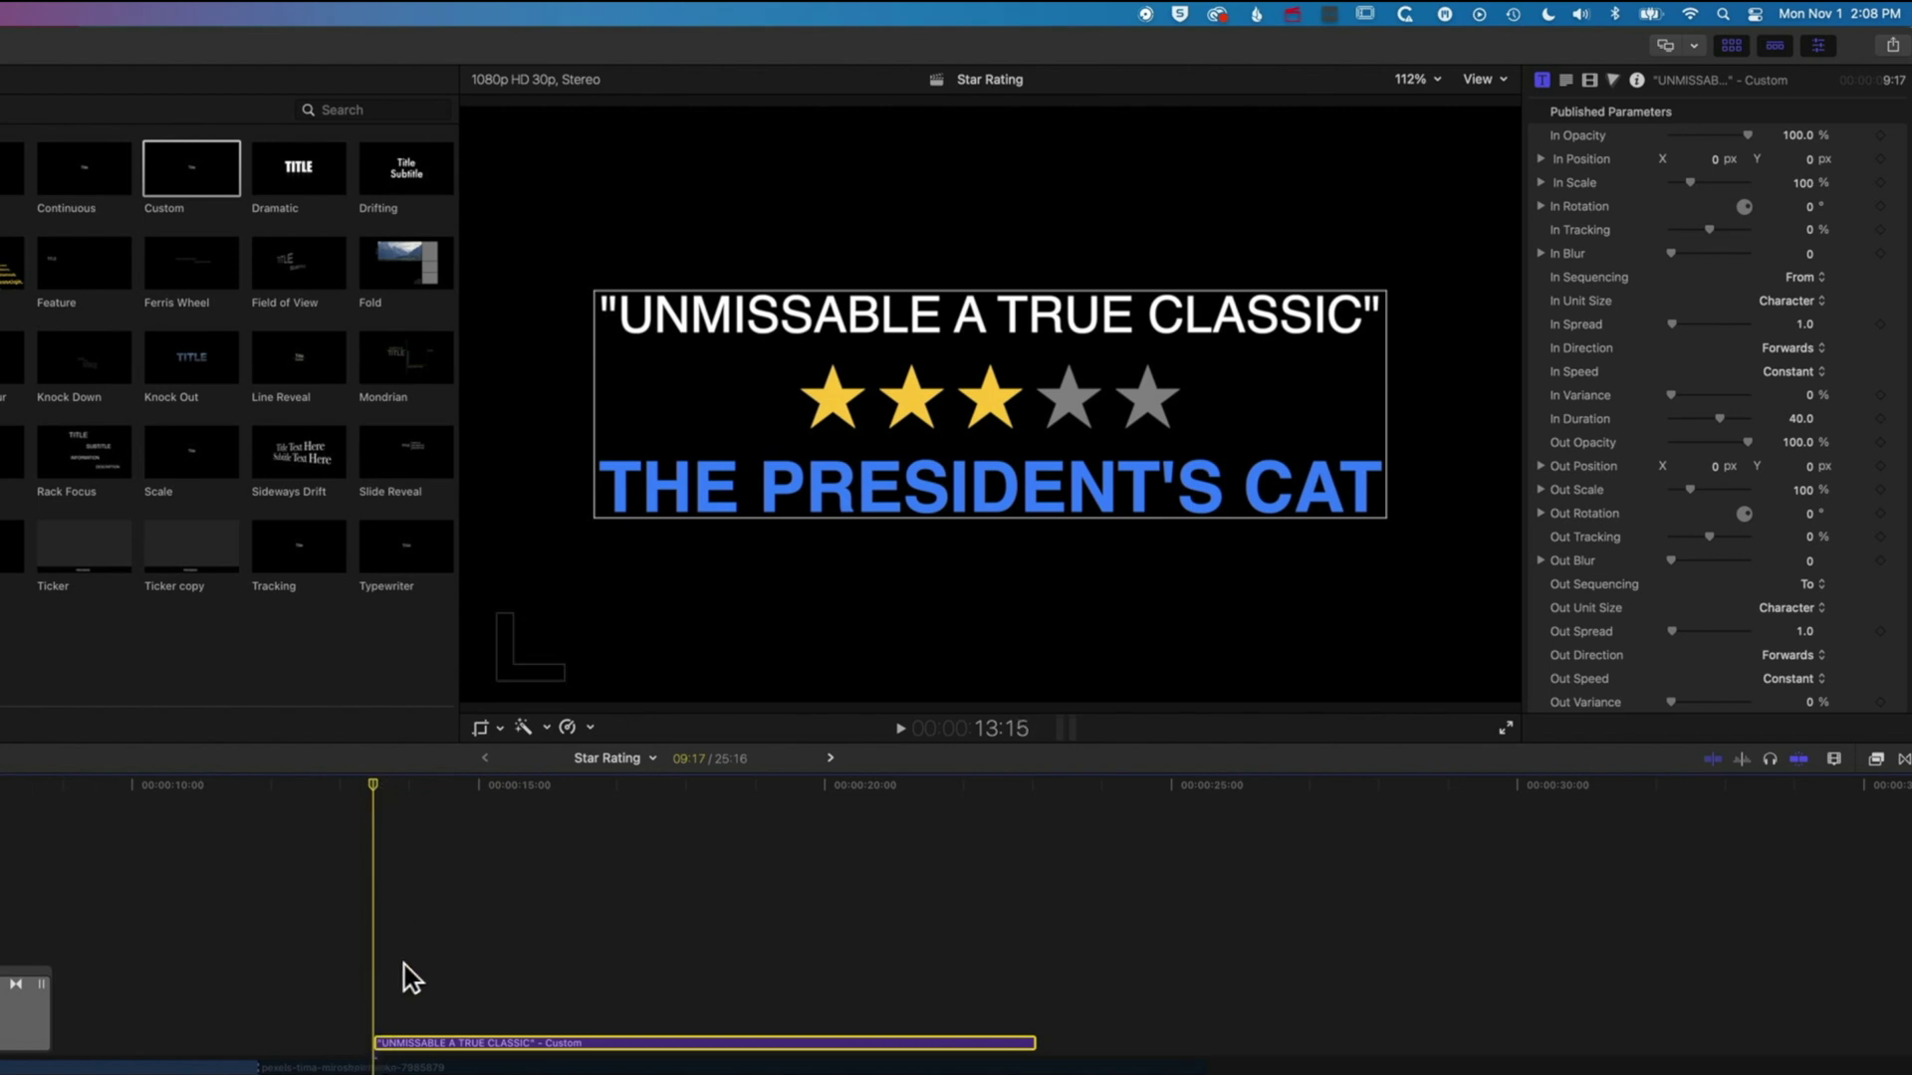
drag(1719, 159, 1706, 159)
key(super+z)
drag(1691, 184, 1722, 253)
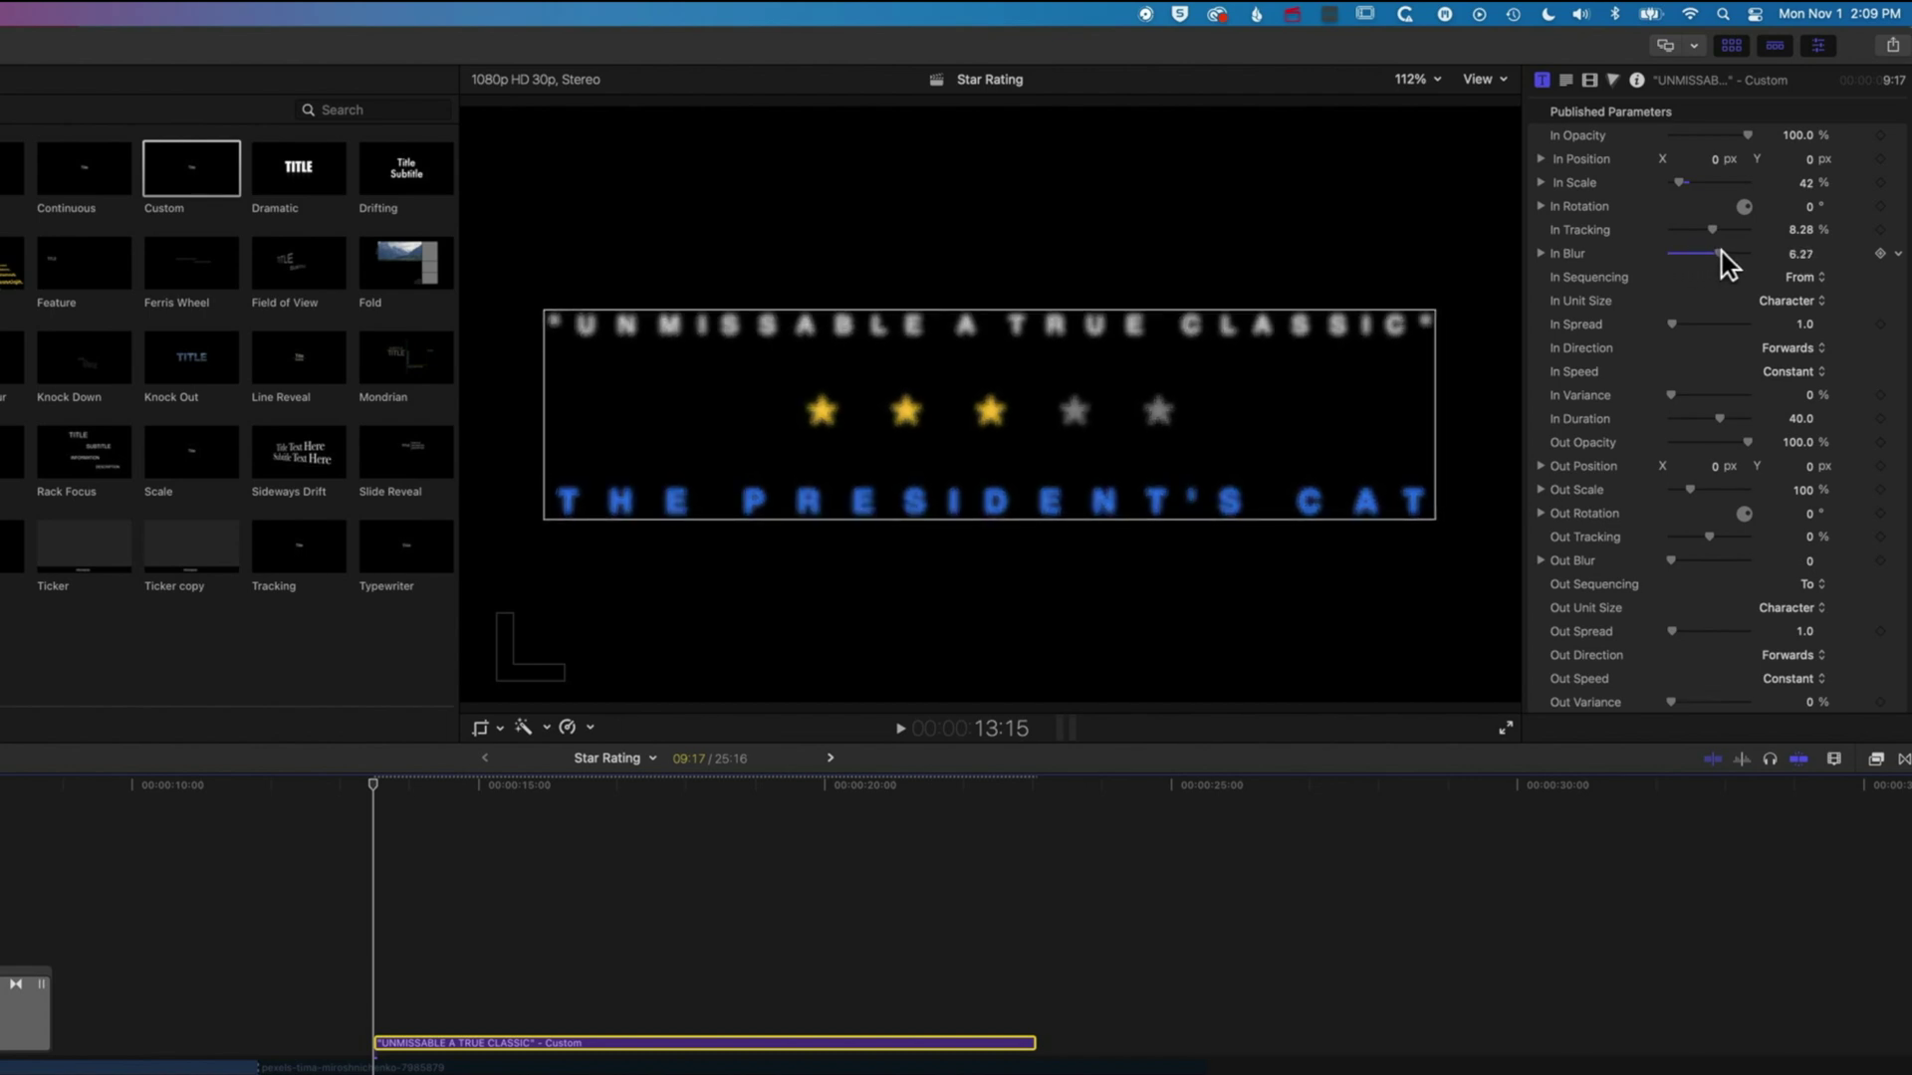
mouse_move(1749, 135)
mouse_down()
mouse_move(1627, 133)
mouse_move(1776, 136)
mouse_up()
drag(1742, 132, 1792, 134)
- Keep From sequencing with Character unit size, and set In Spread to 6.0
click(1800, 279)
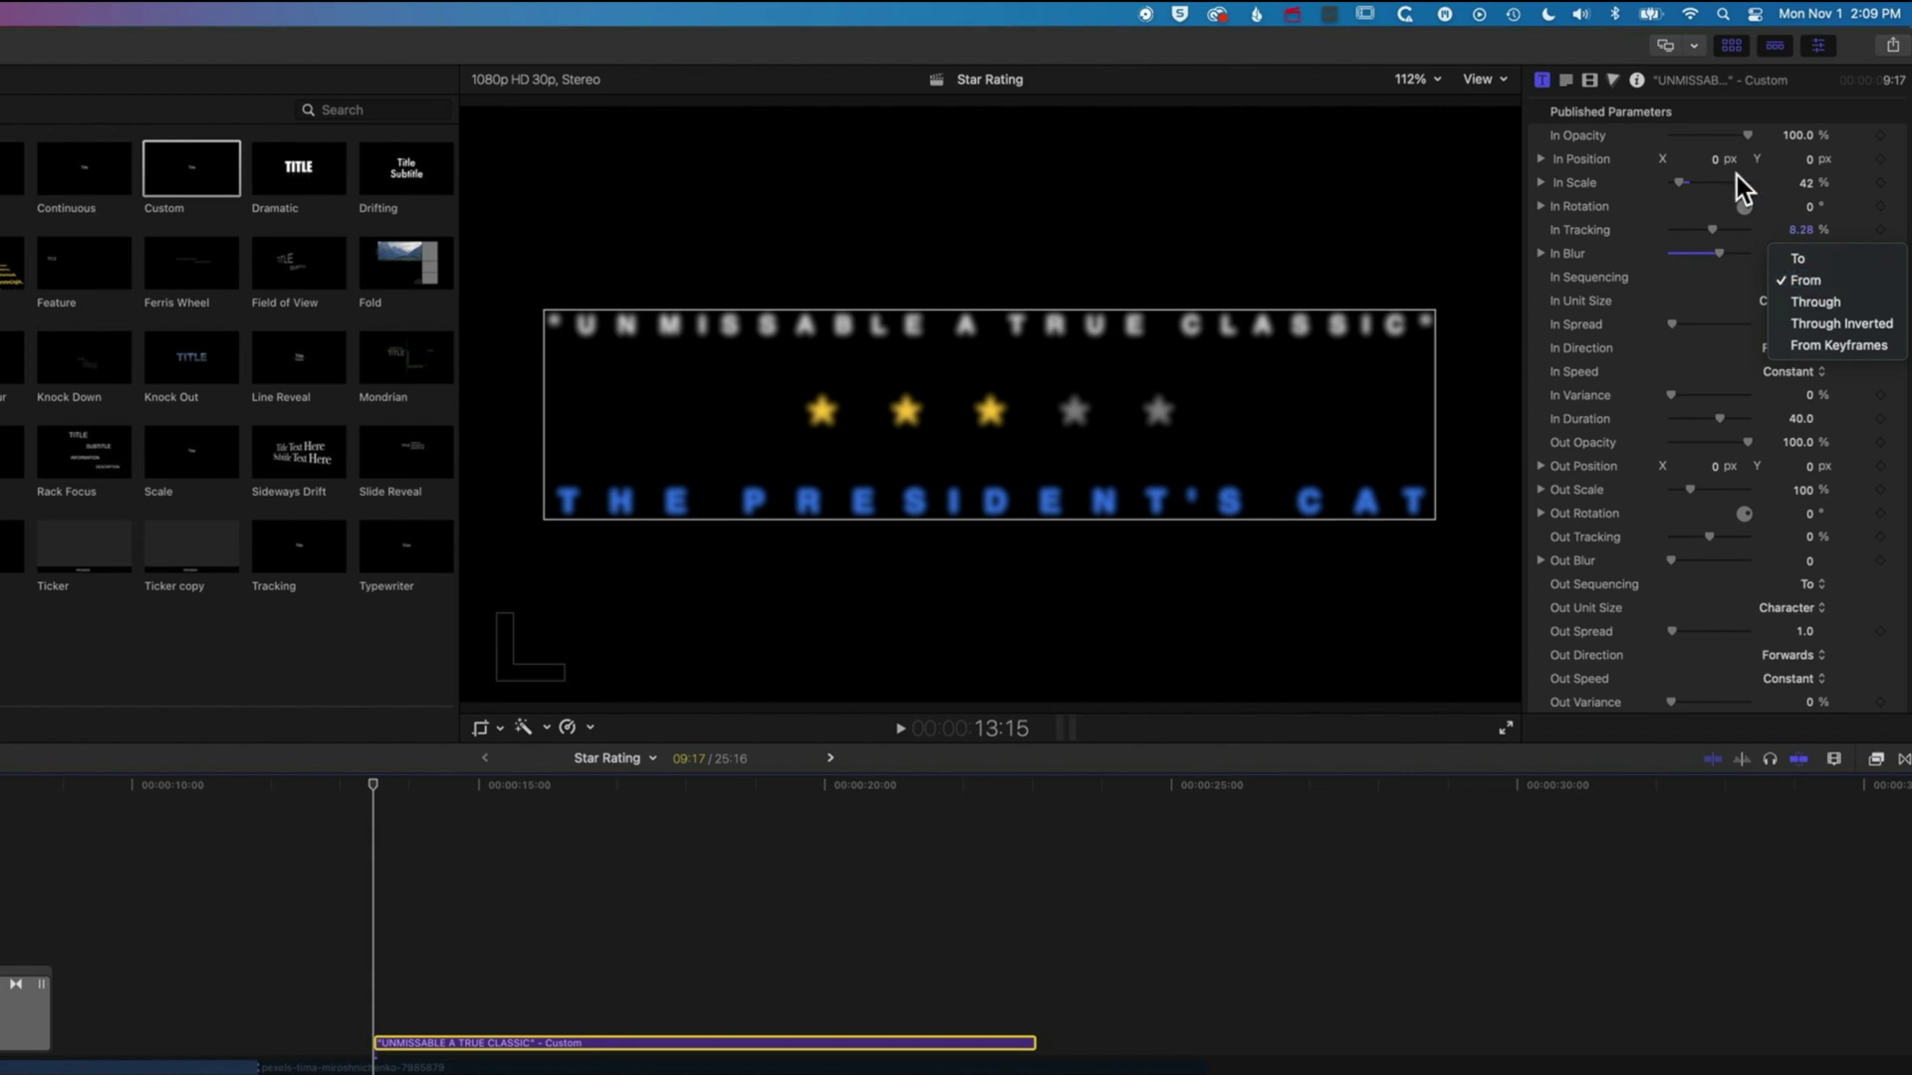
click(1706, 296)
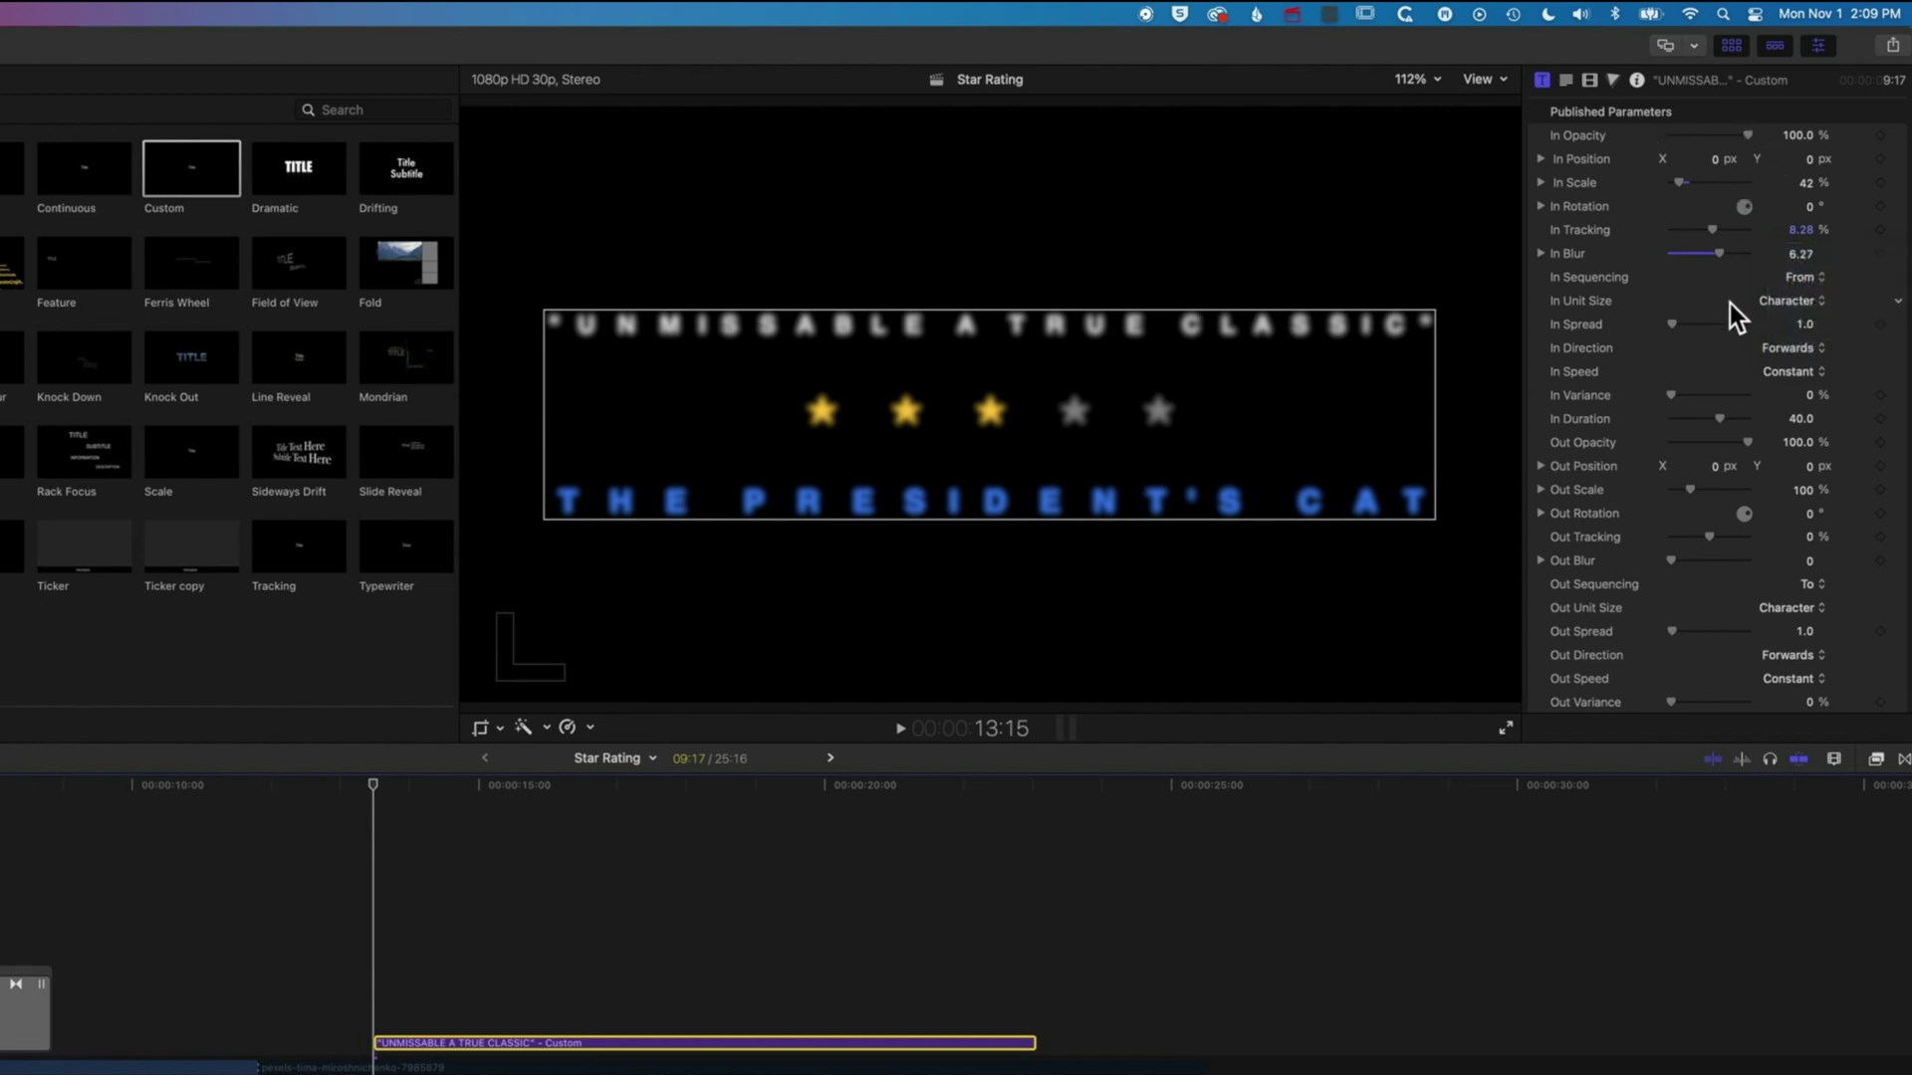
click(1783, 302)
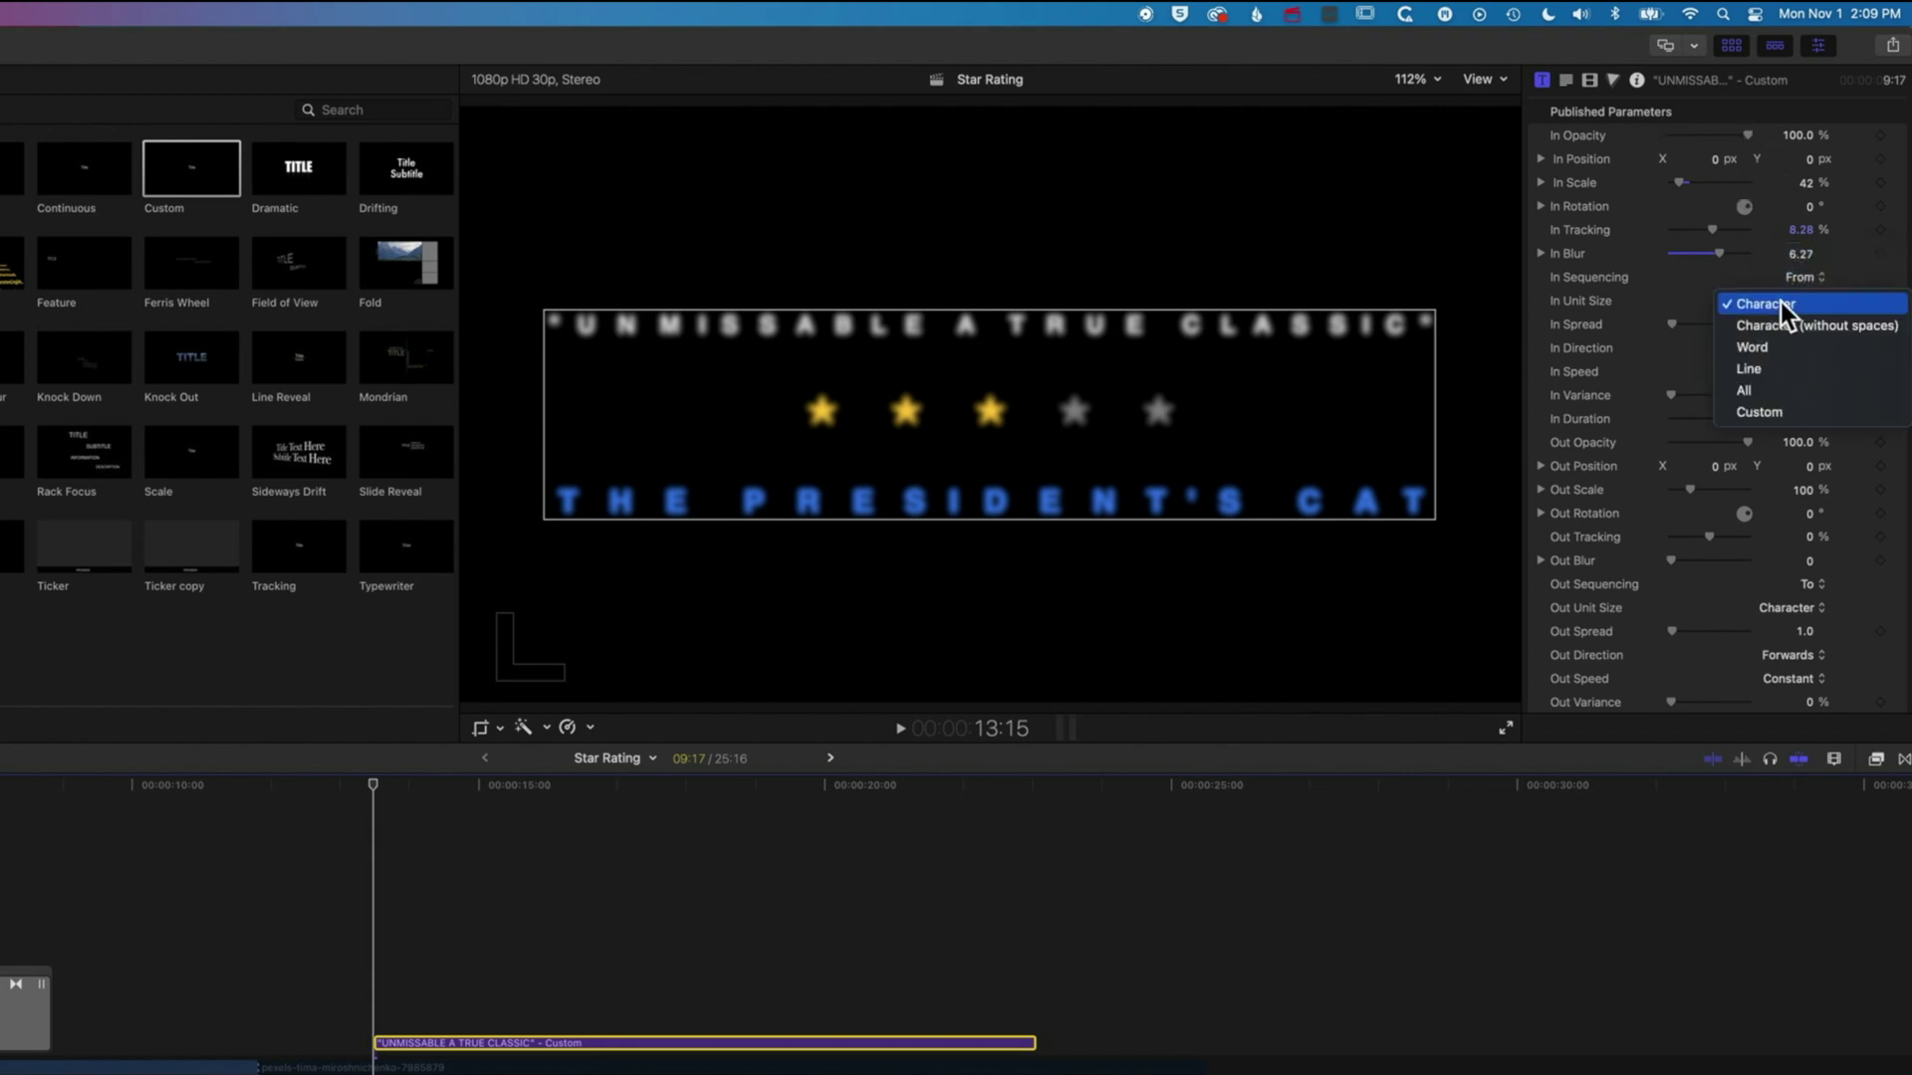
click(1703, 290)
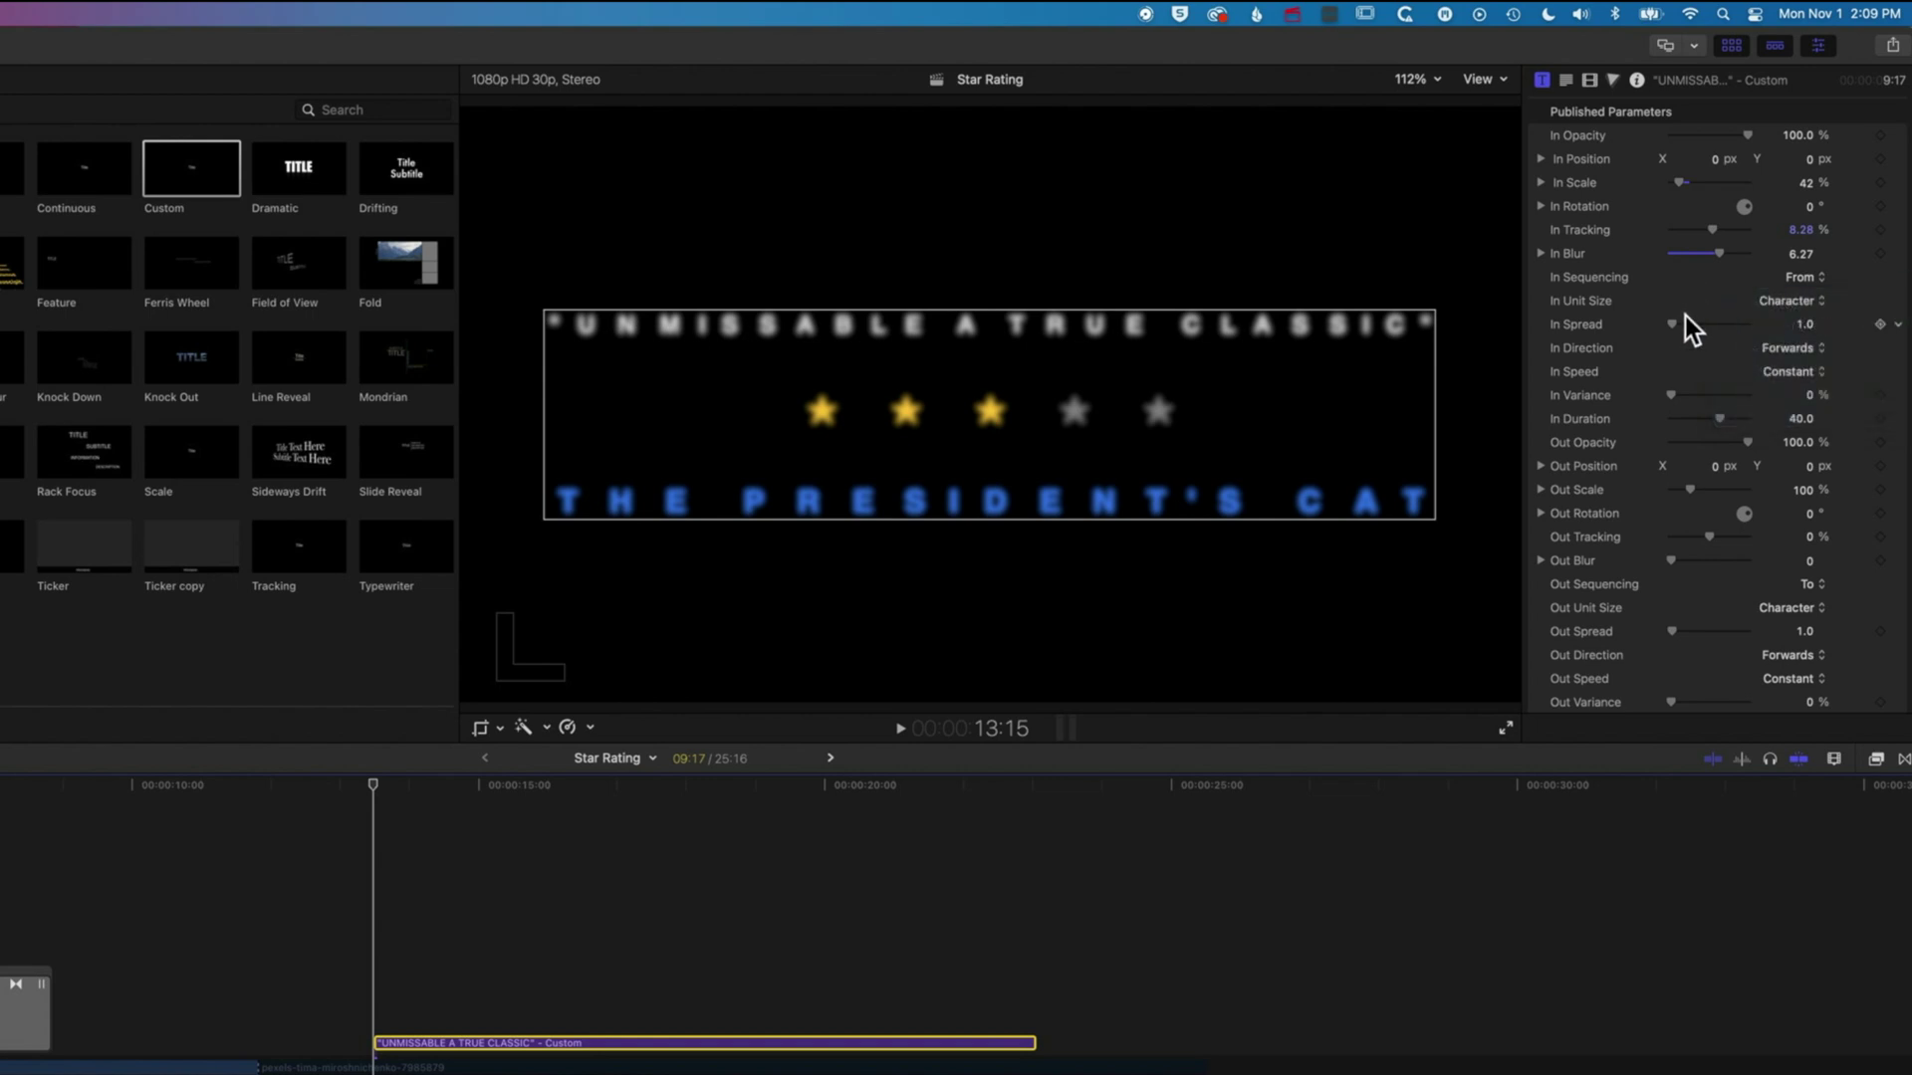
drag(1677, 325, 1672, 322)
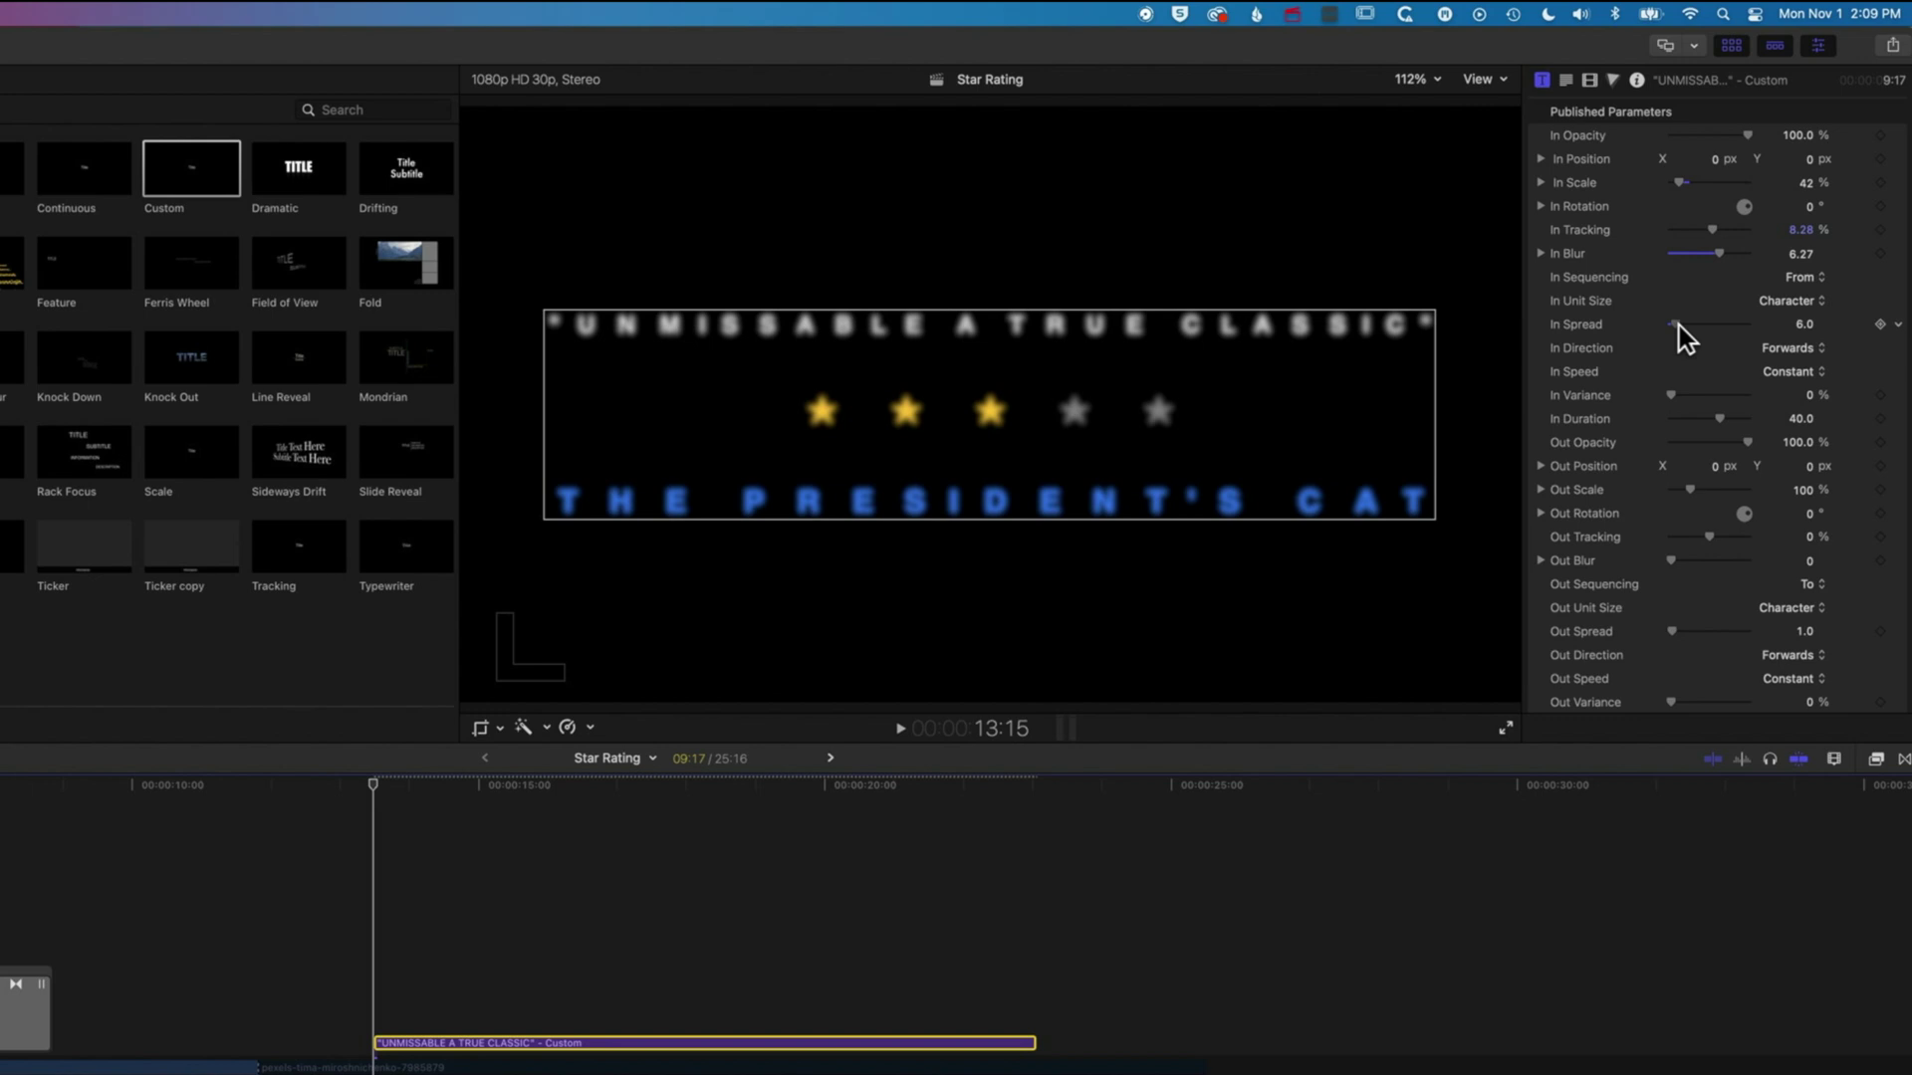
- Keep Forwards direction and Constant speed, variance 0%, and lengthen In Duration to 52.11
click(1782, 352)
click(1729, 363)
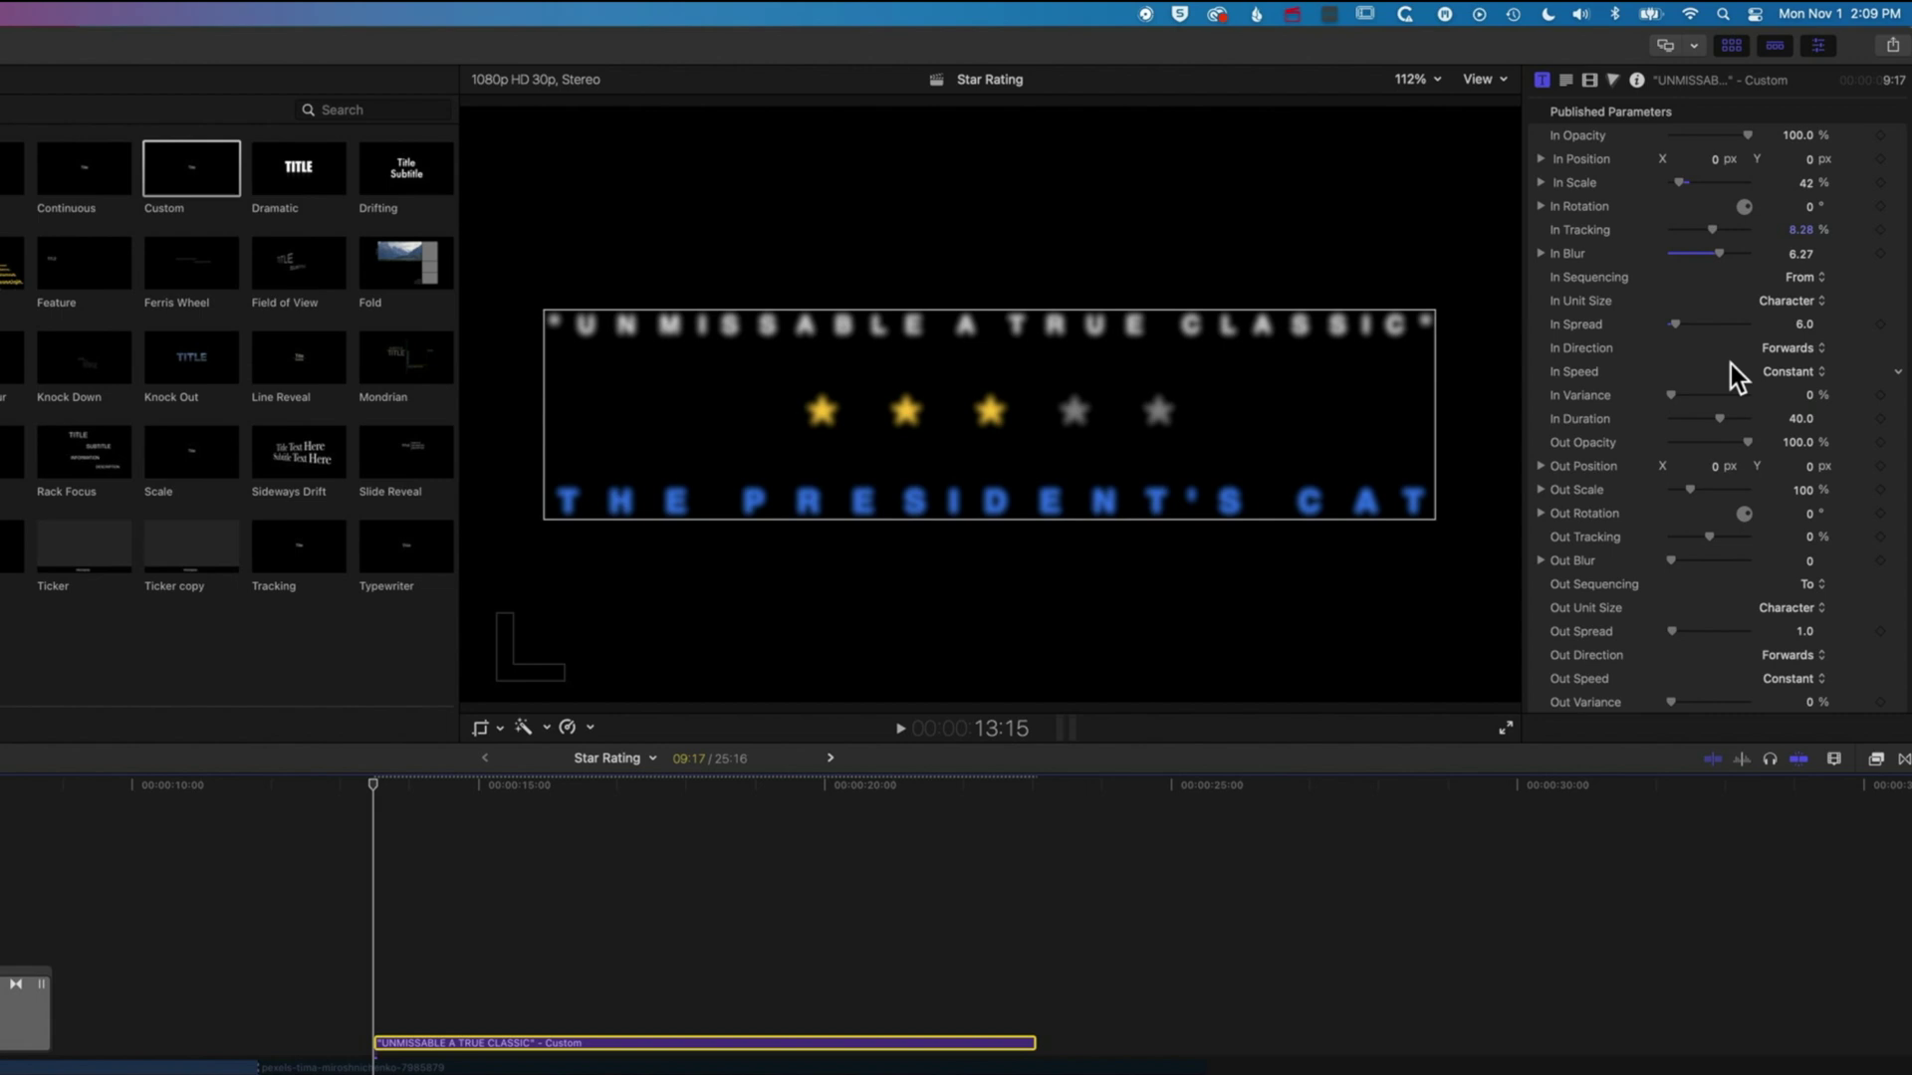
click(1789, 376)
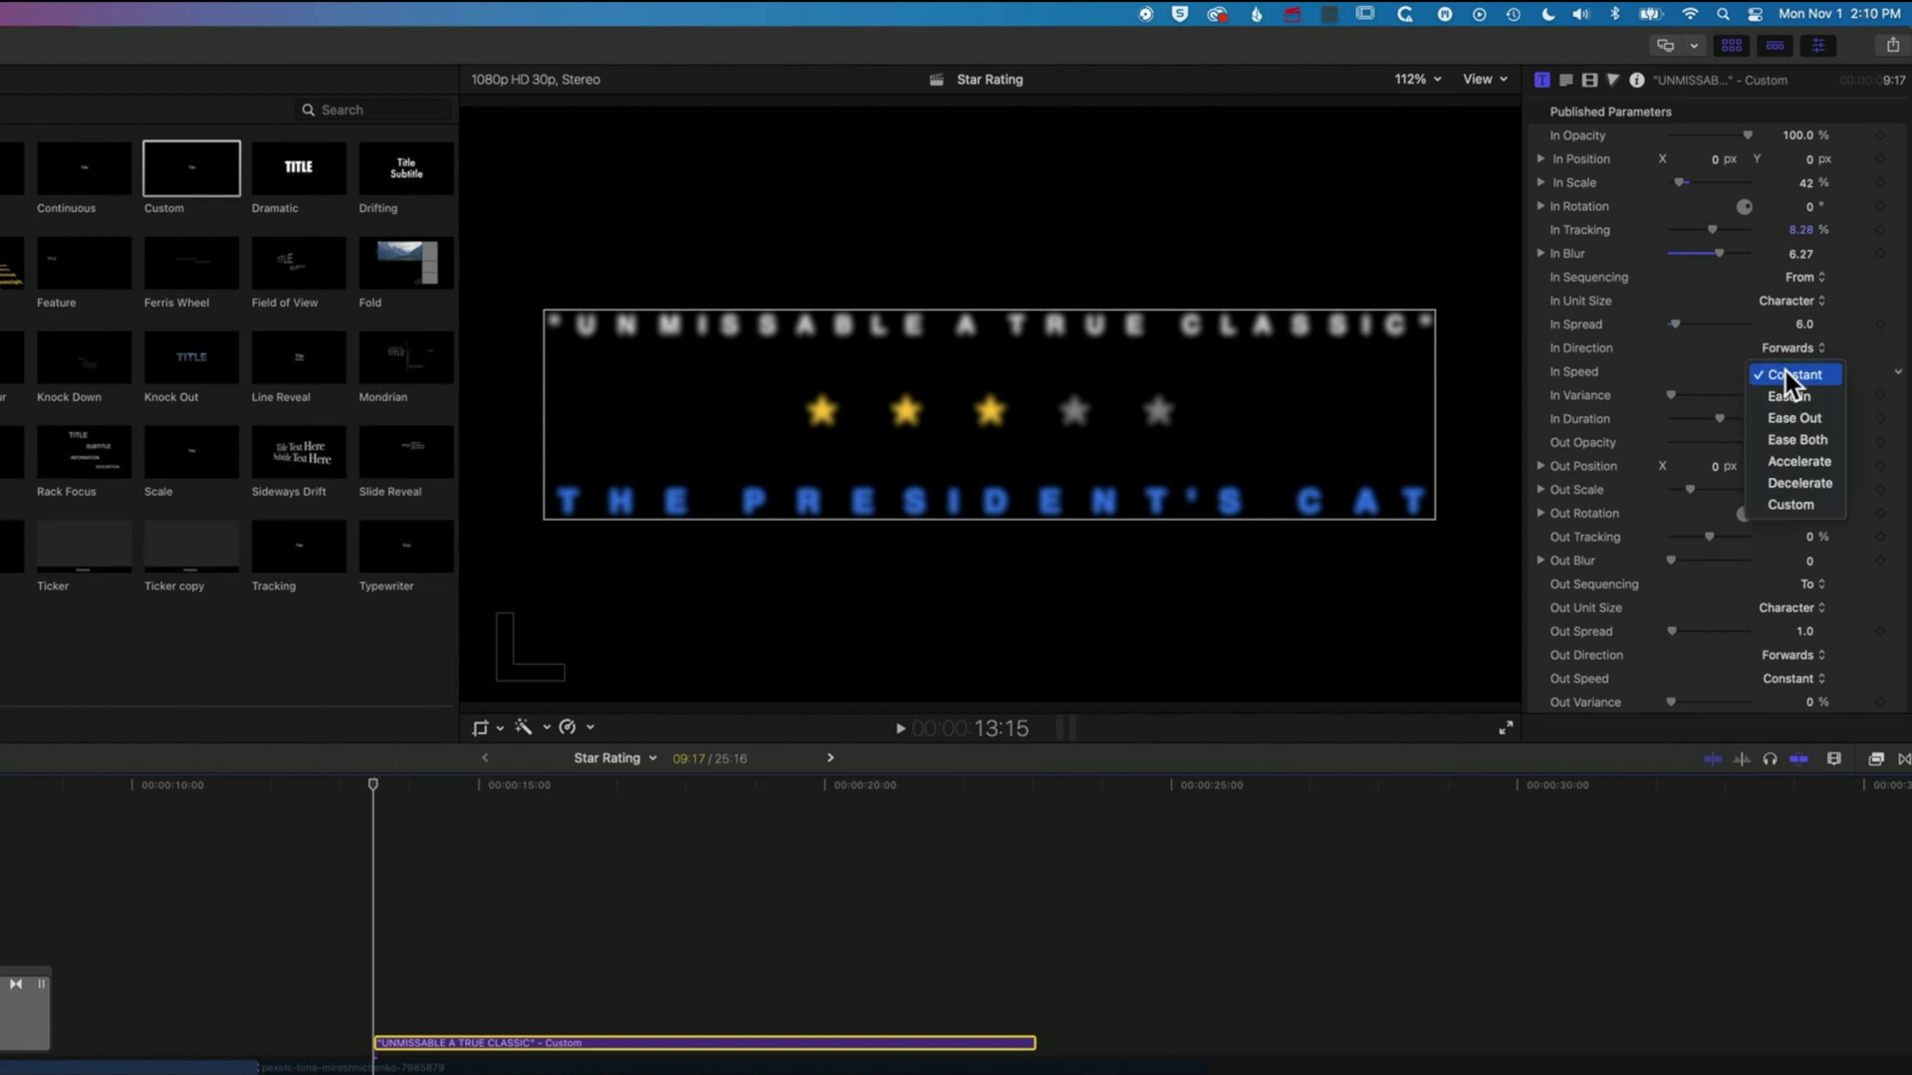
click(1731, 372)
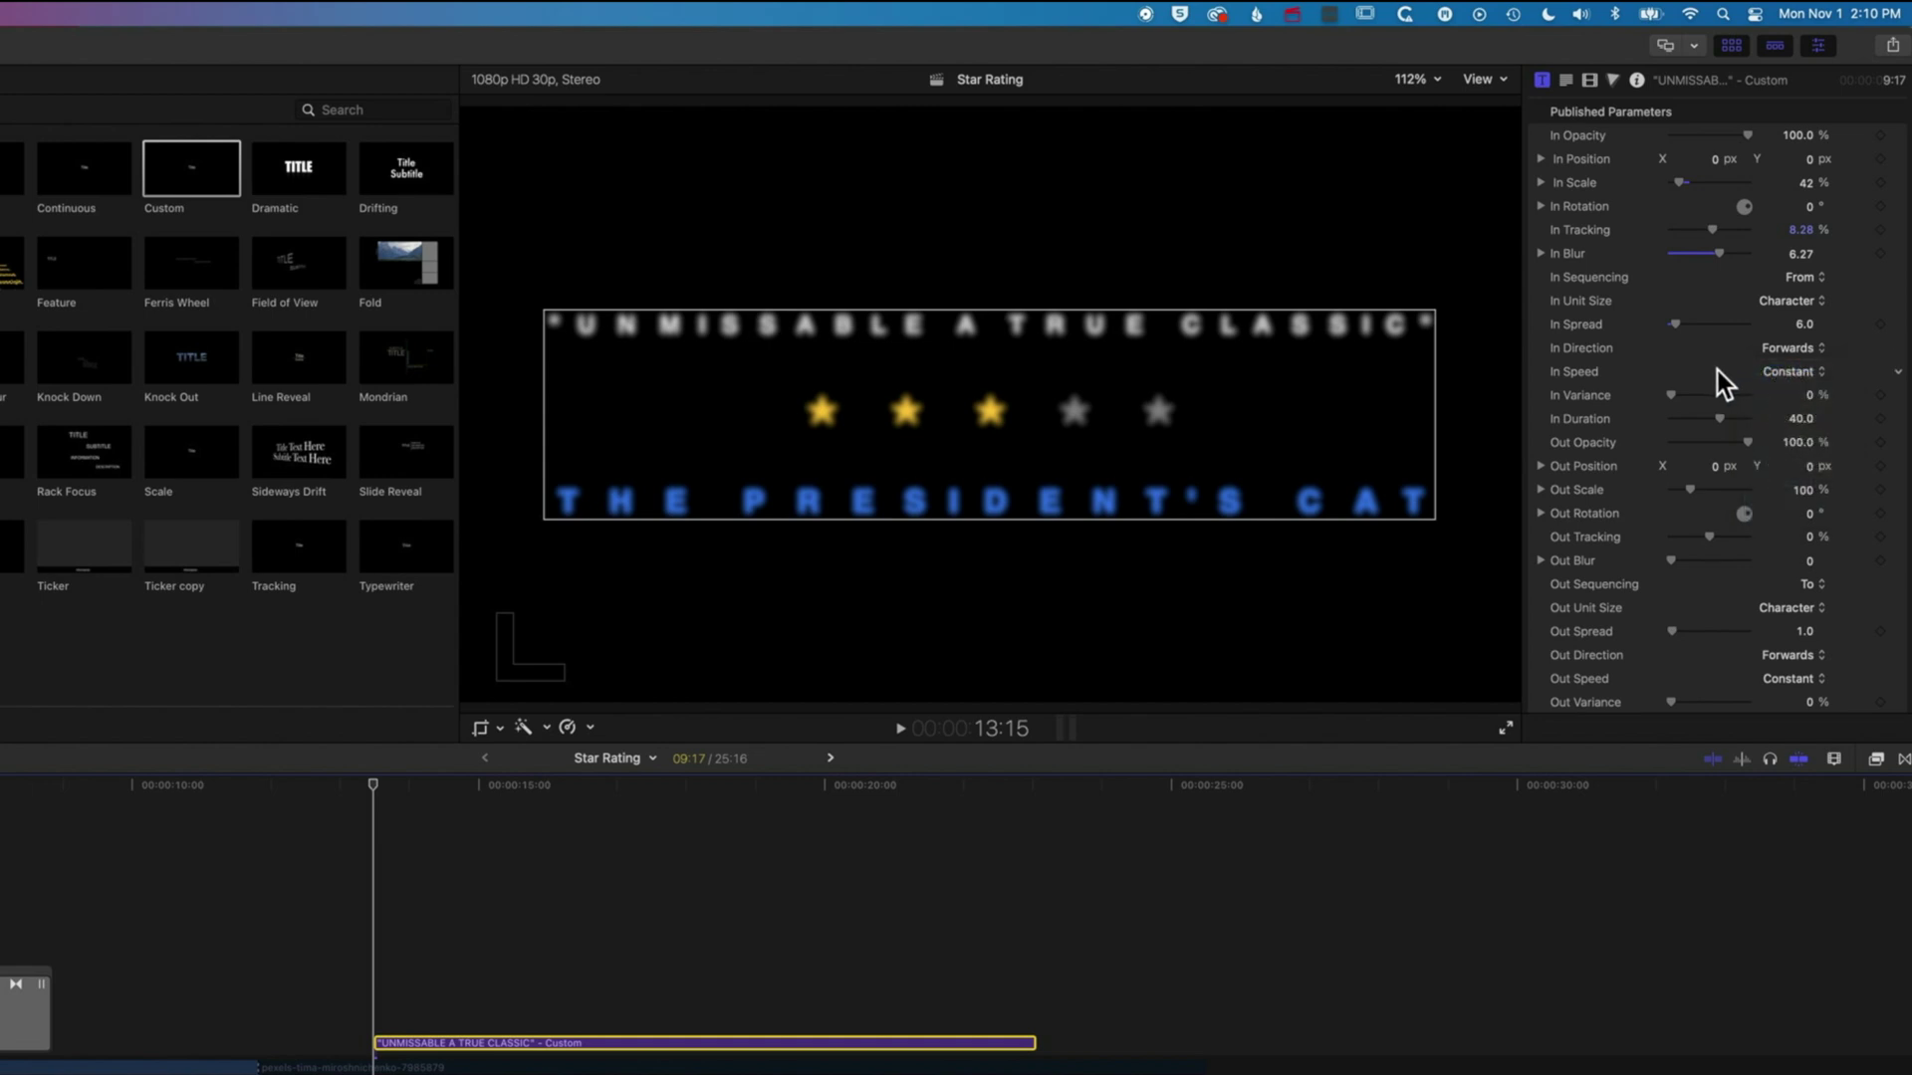
drag(1675, 396, 1671, 397)
drag(1722, 419, 1732, 422)
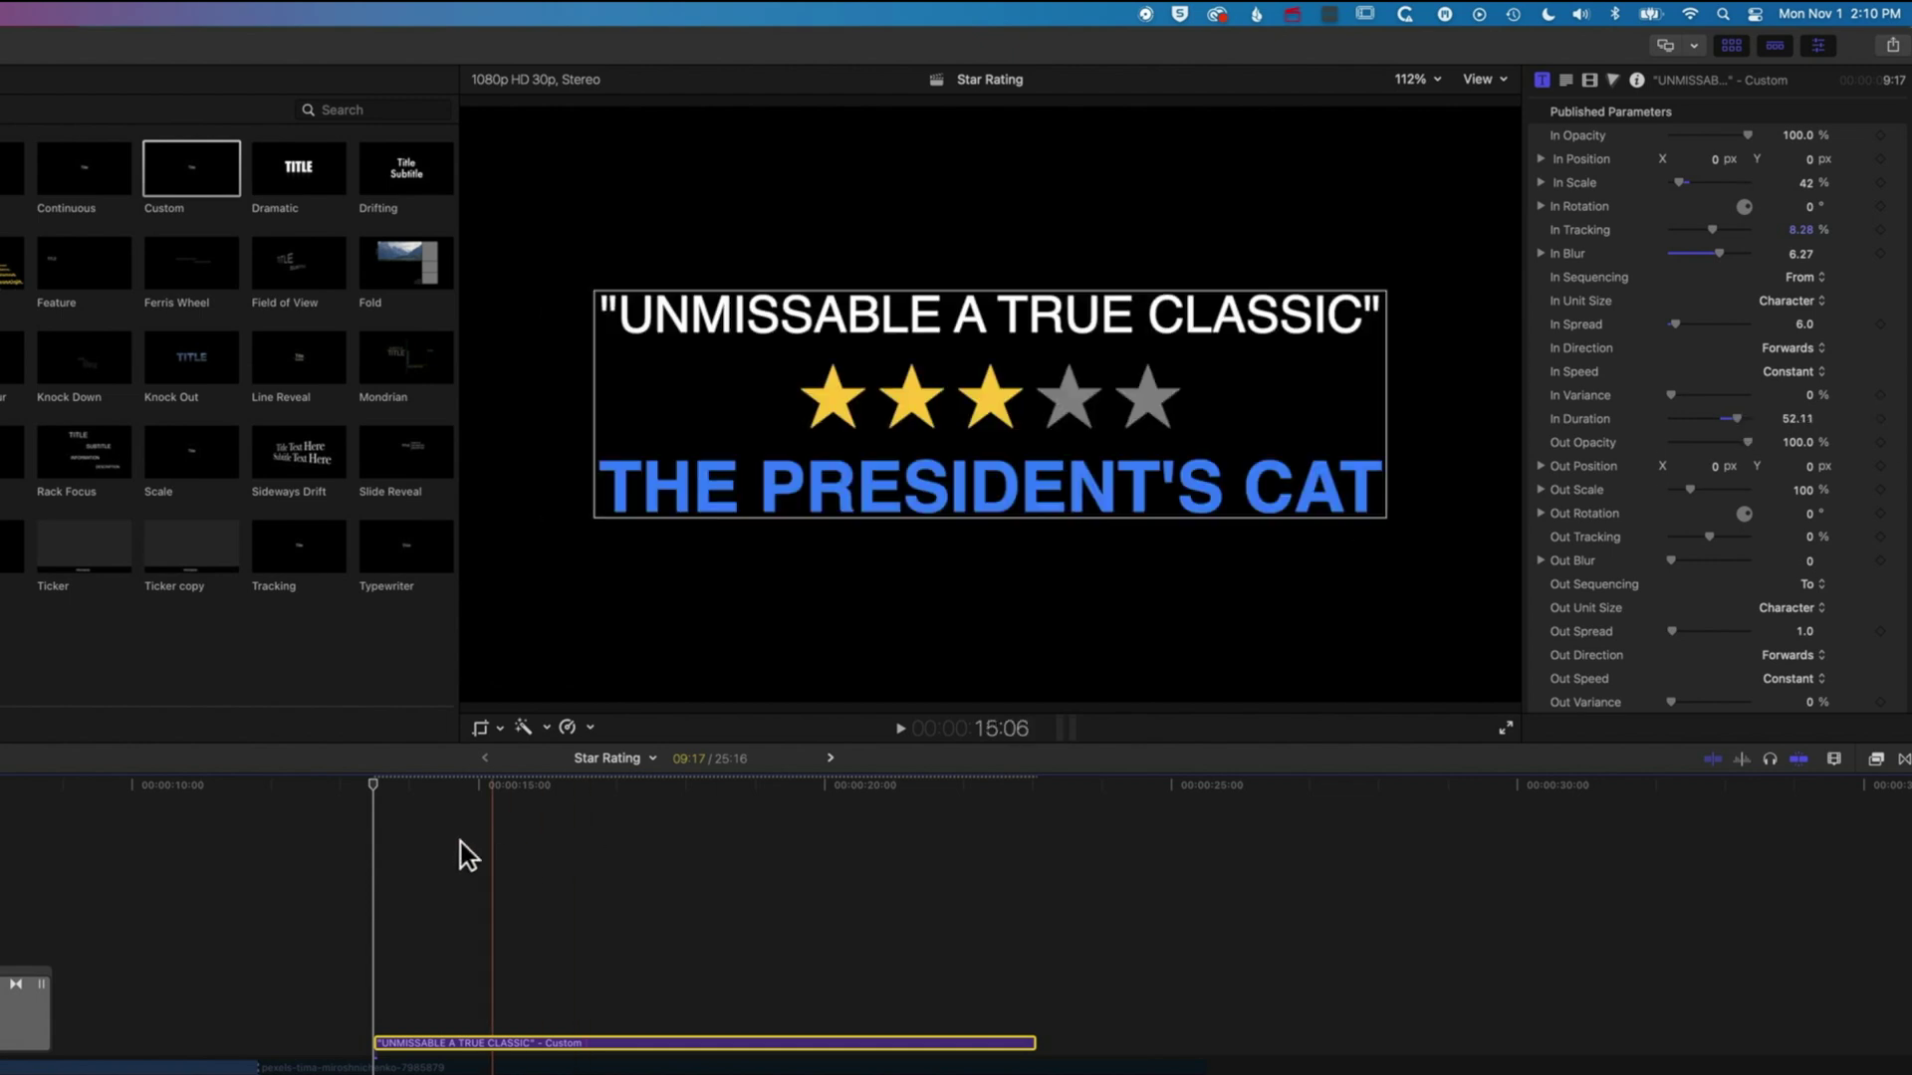
- Set In Opacity to 0% so characters fade in, previewing the animation
key(space)
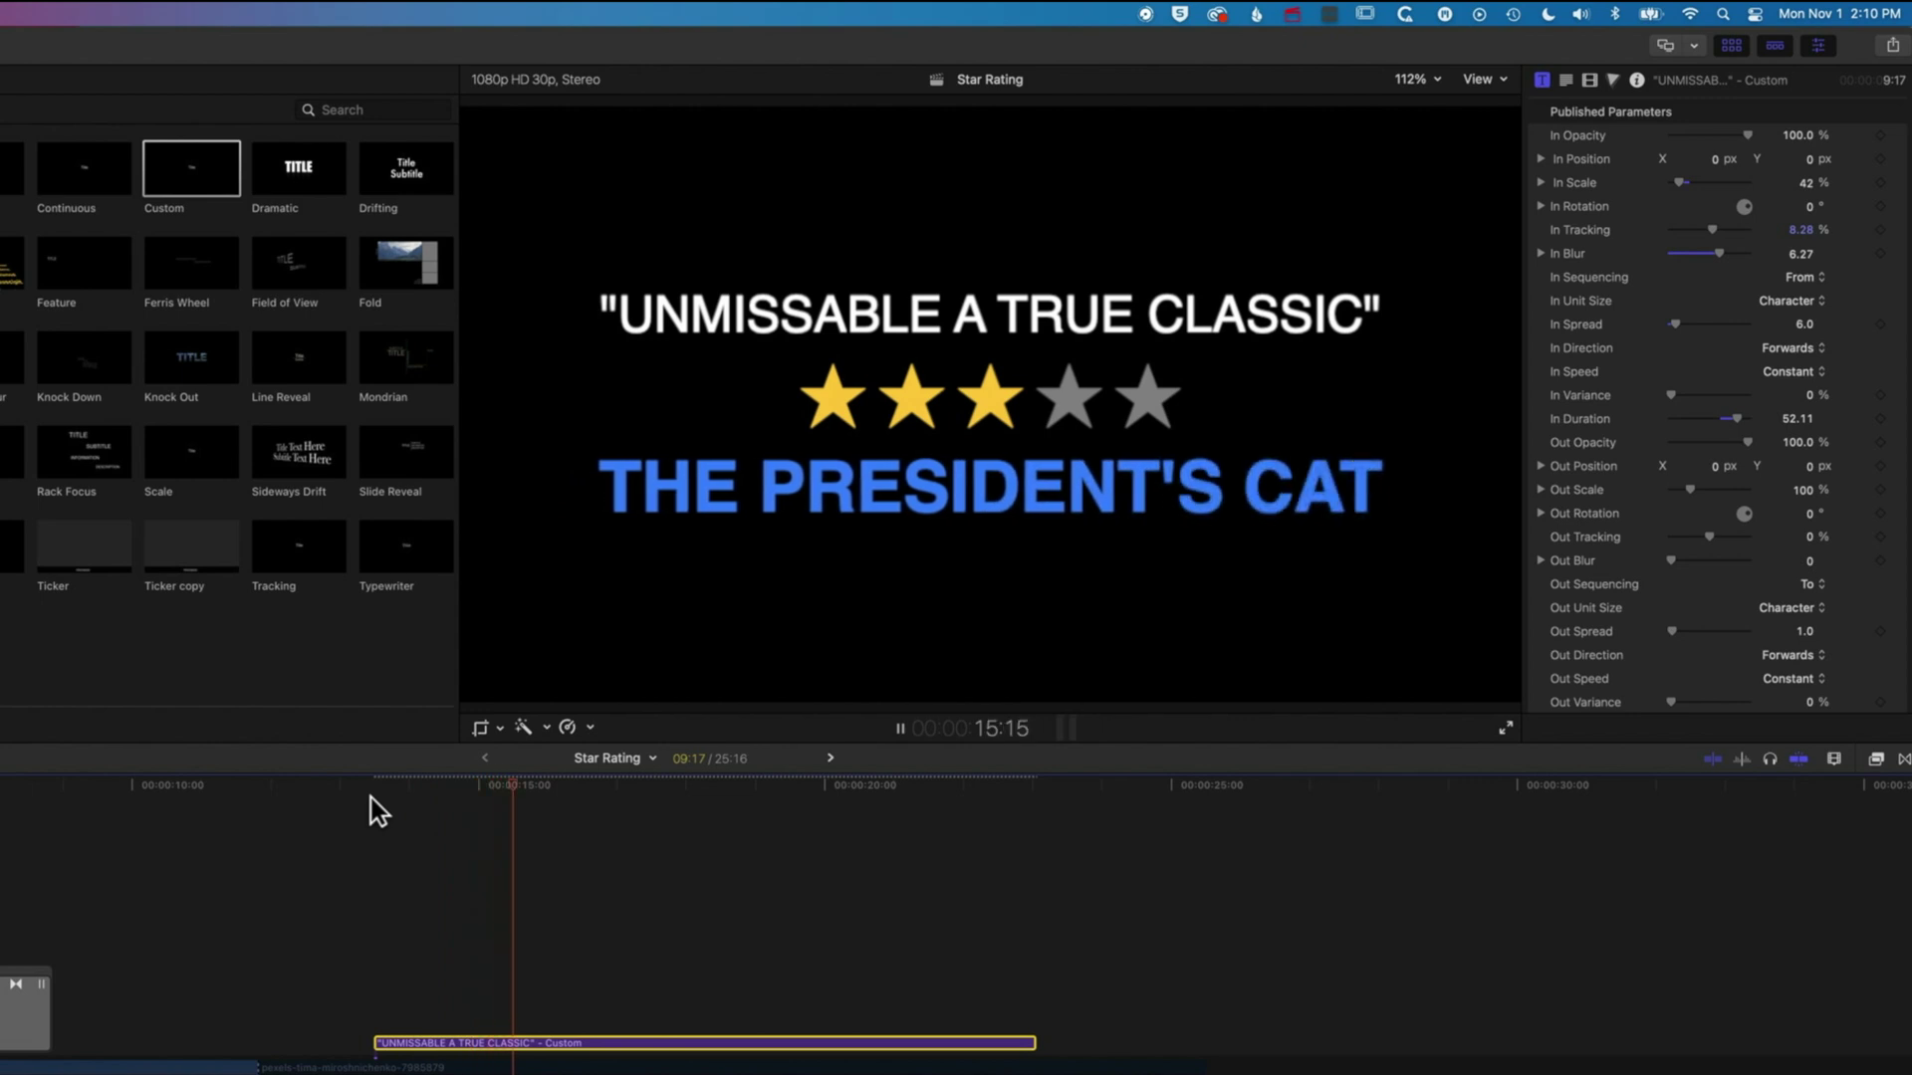
key(space)
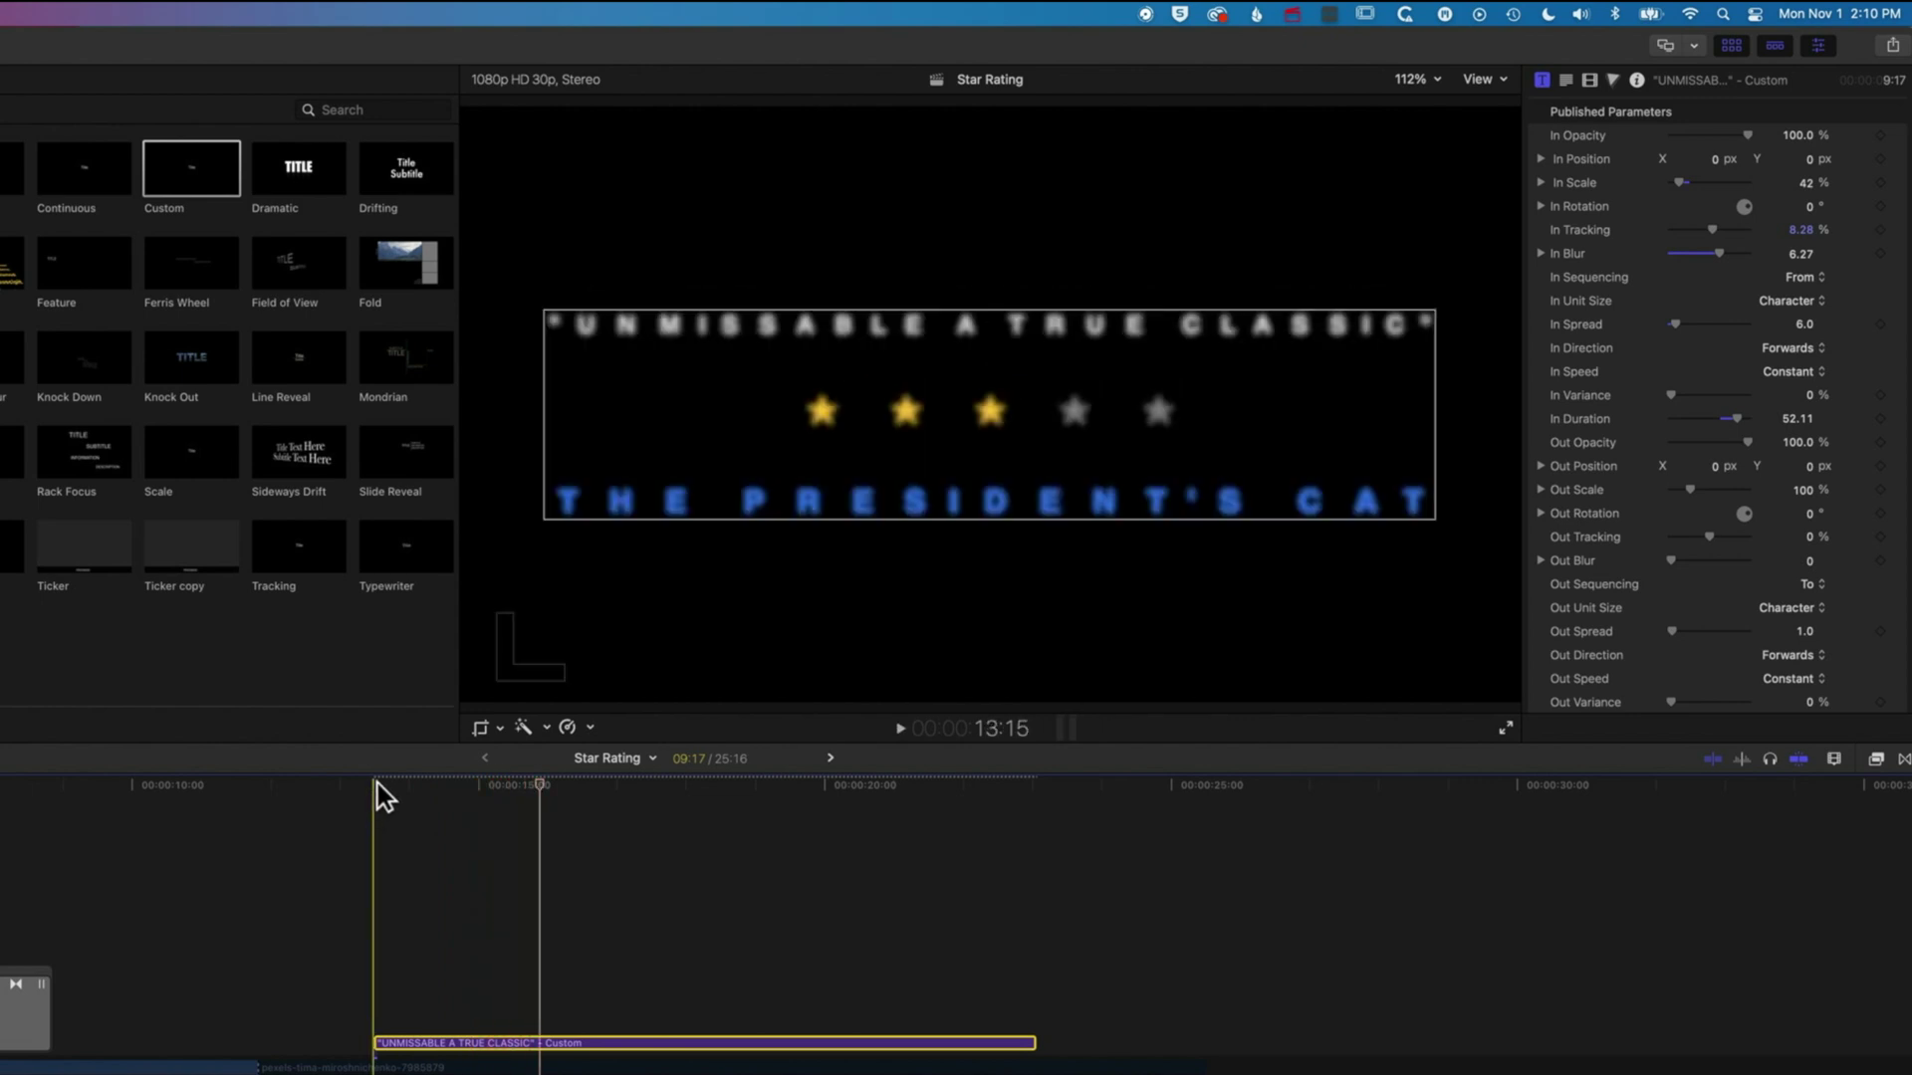
key(space)
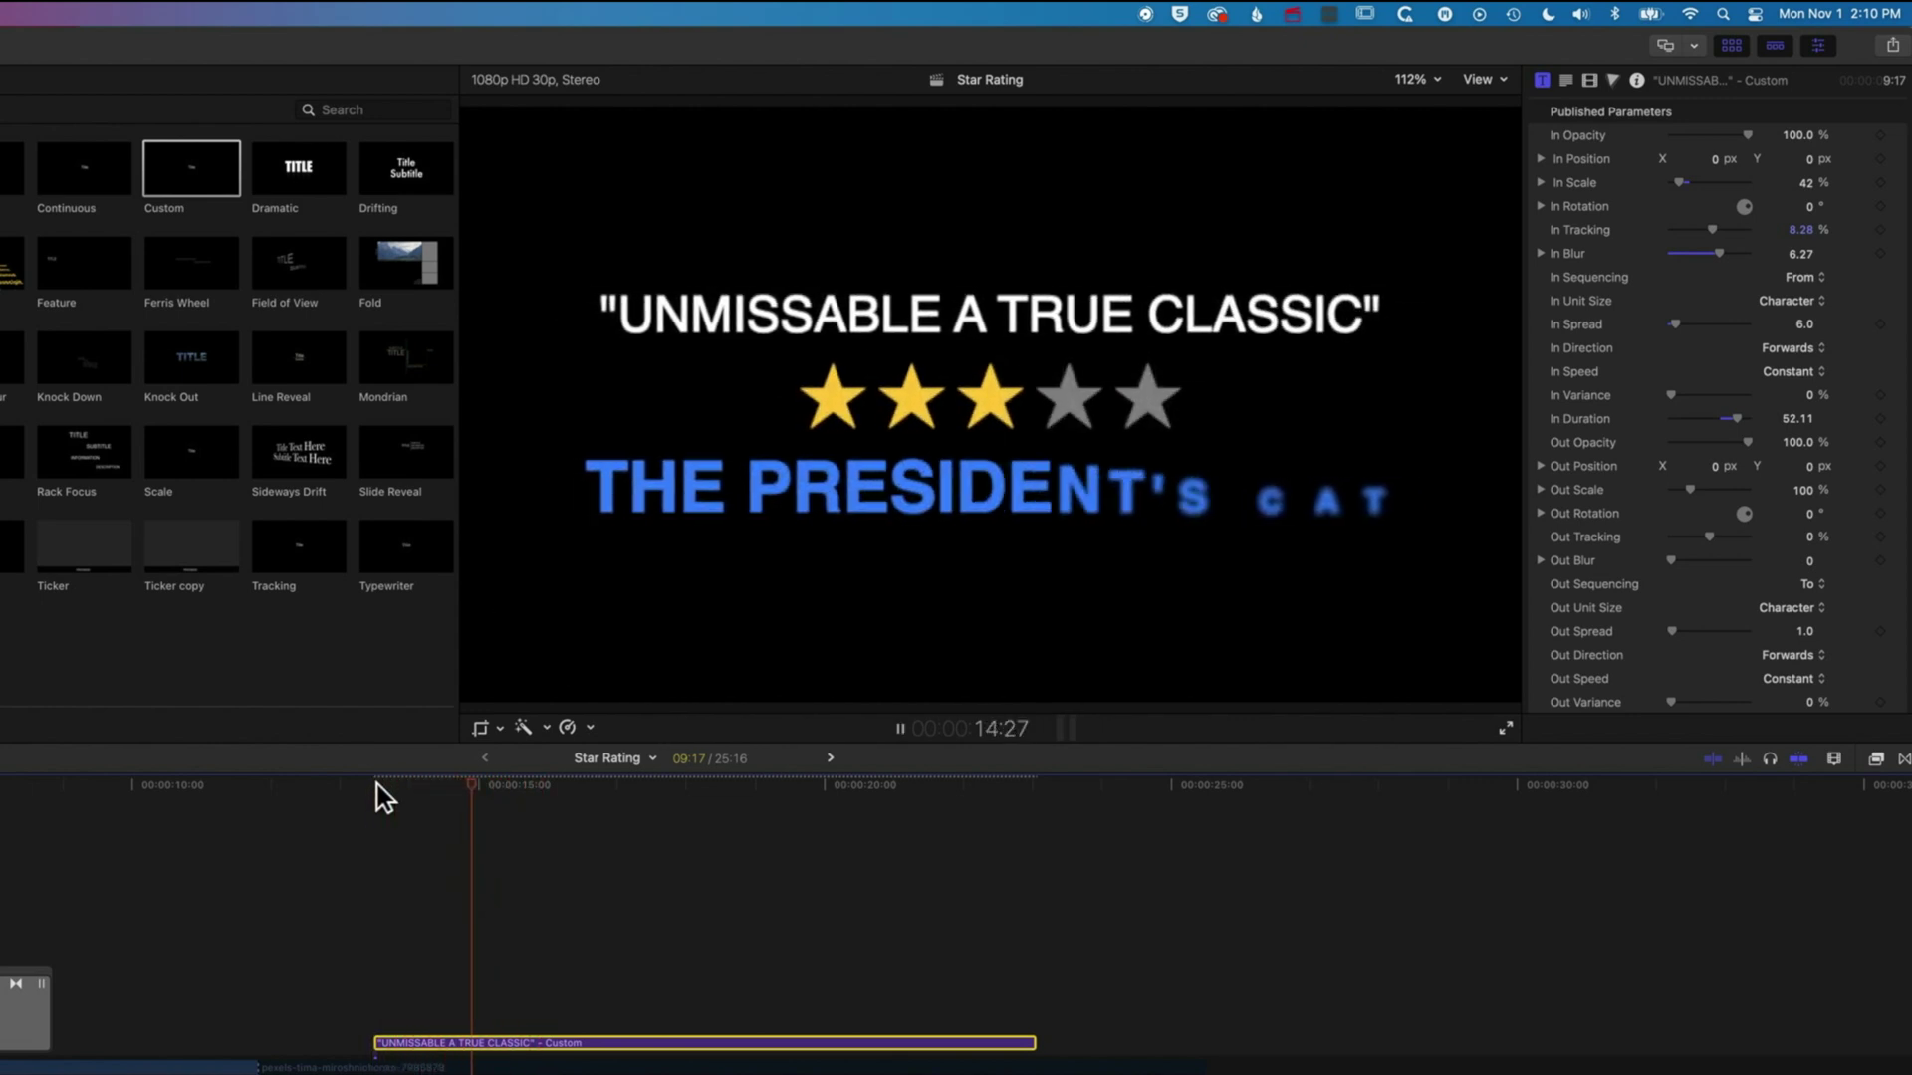
key(space)
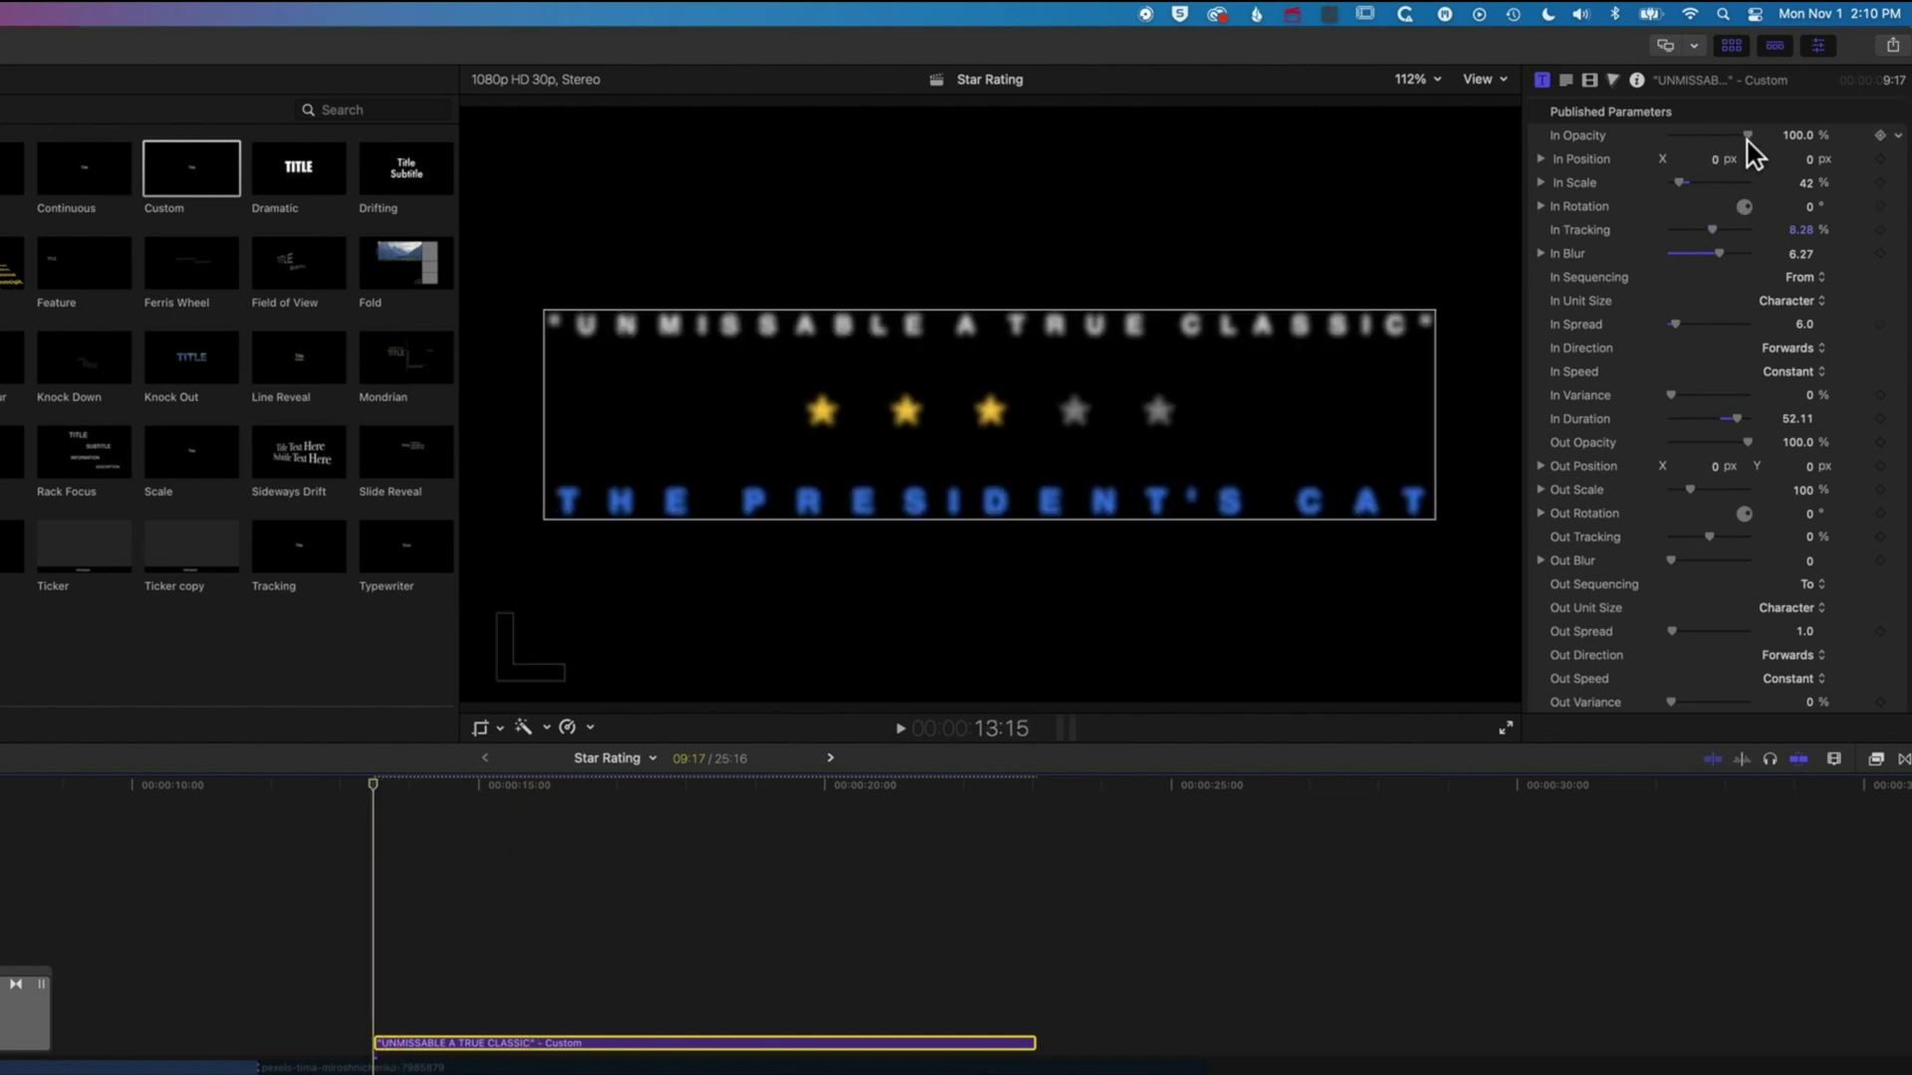
drag(1747, 134, 1639, 133)
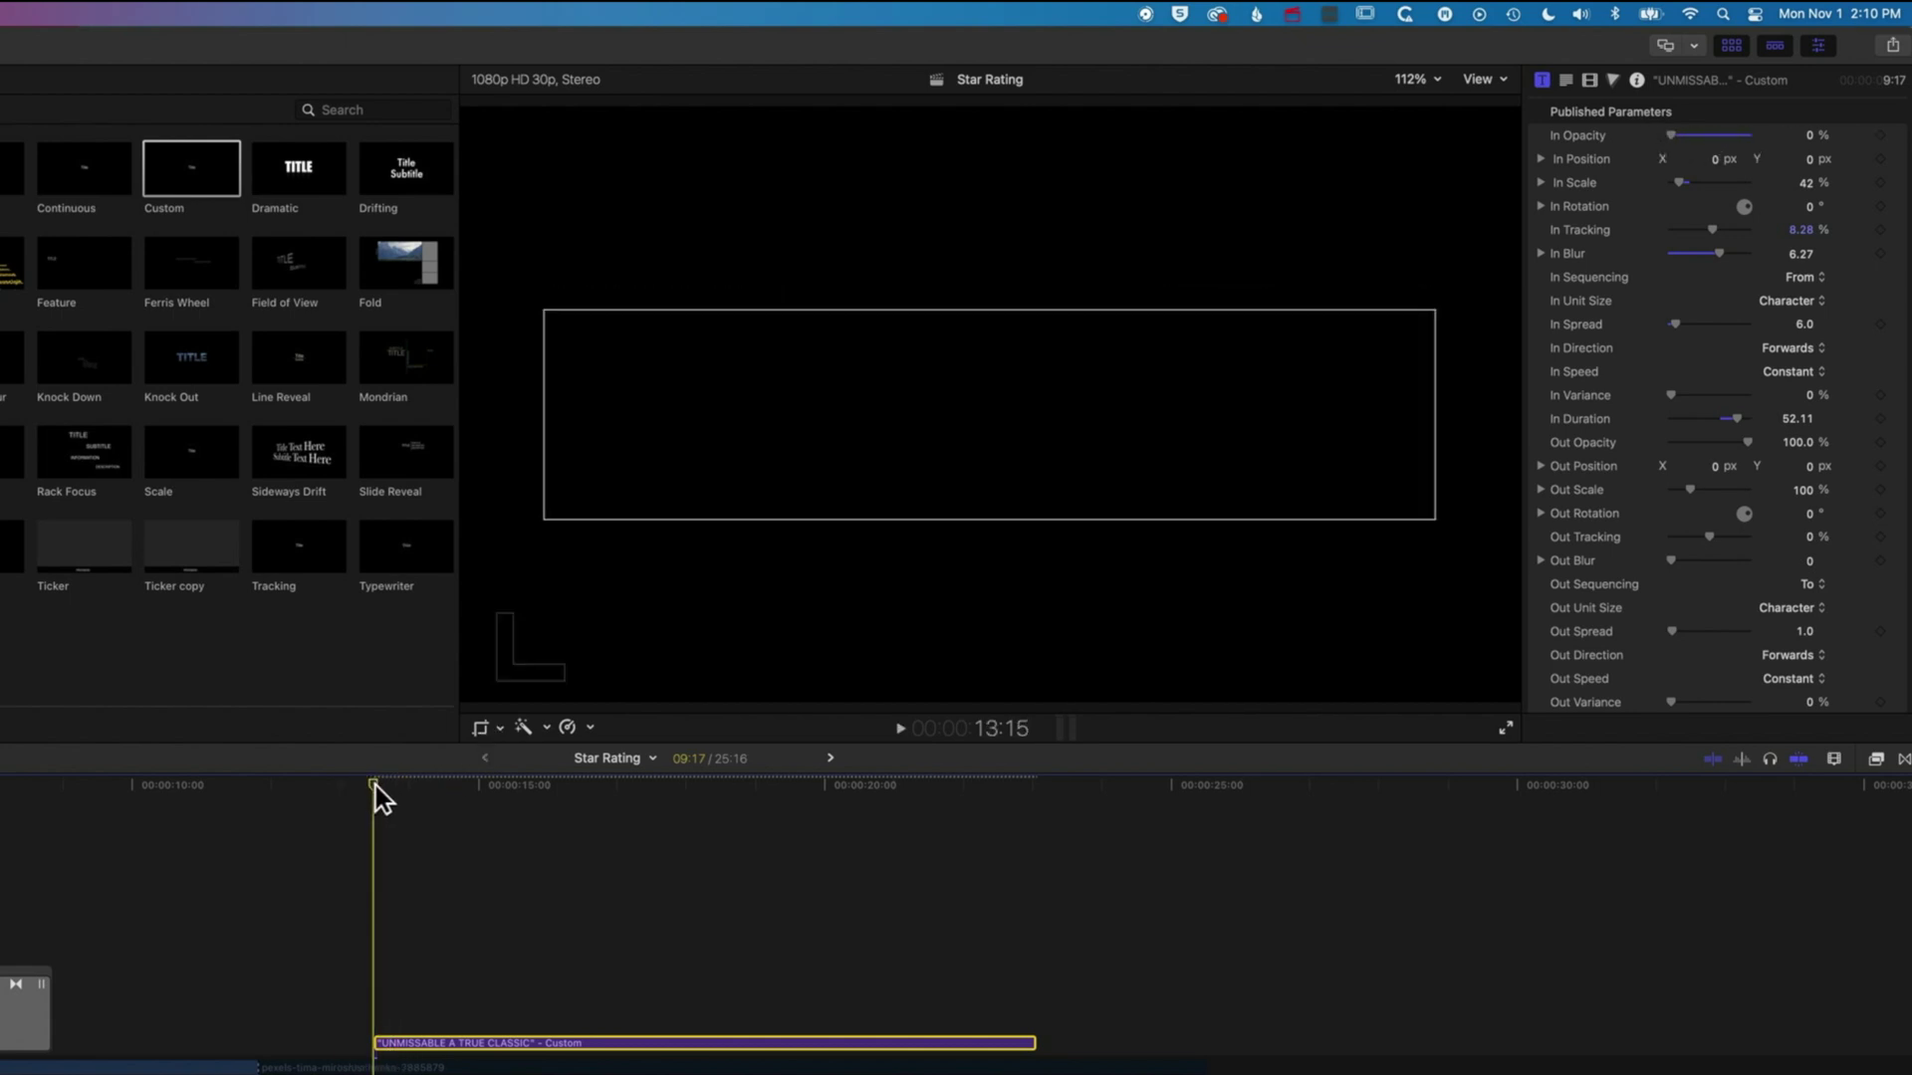
key(space)
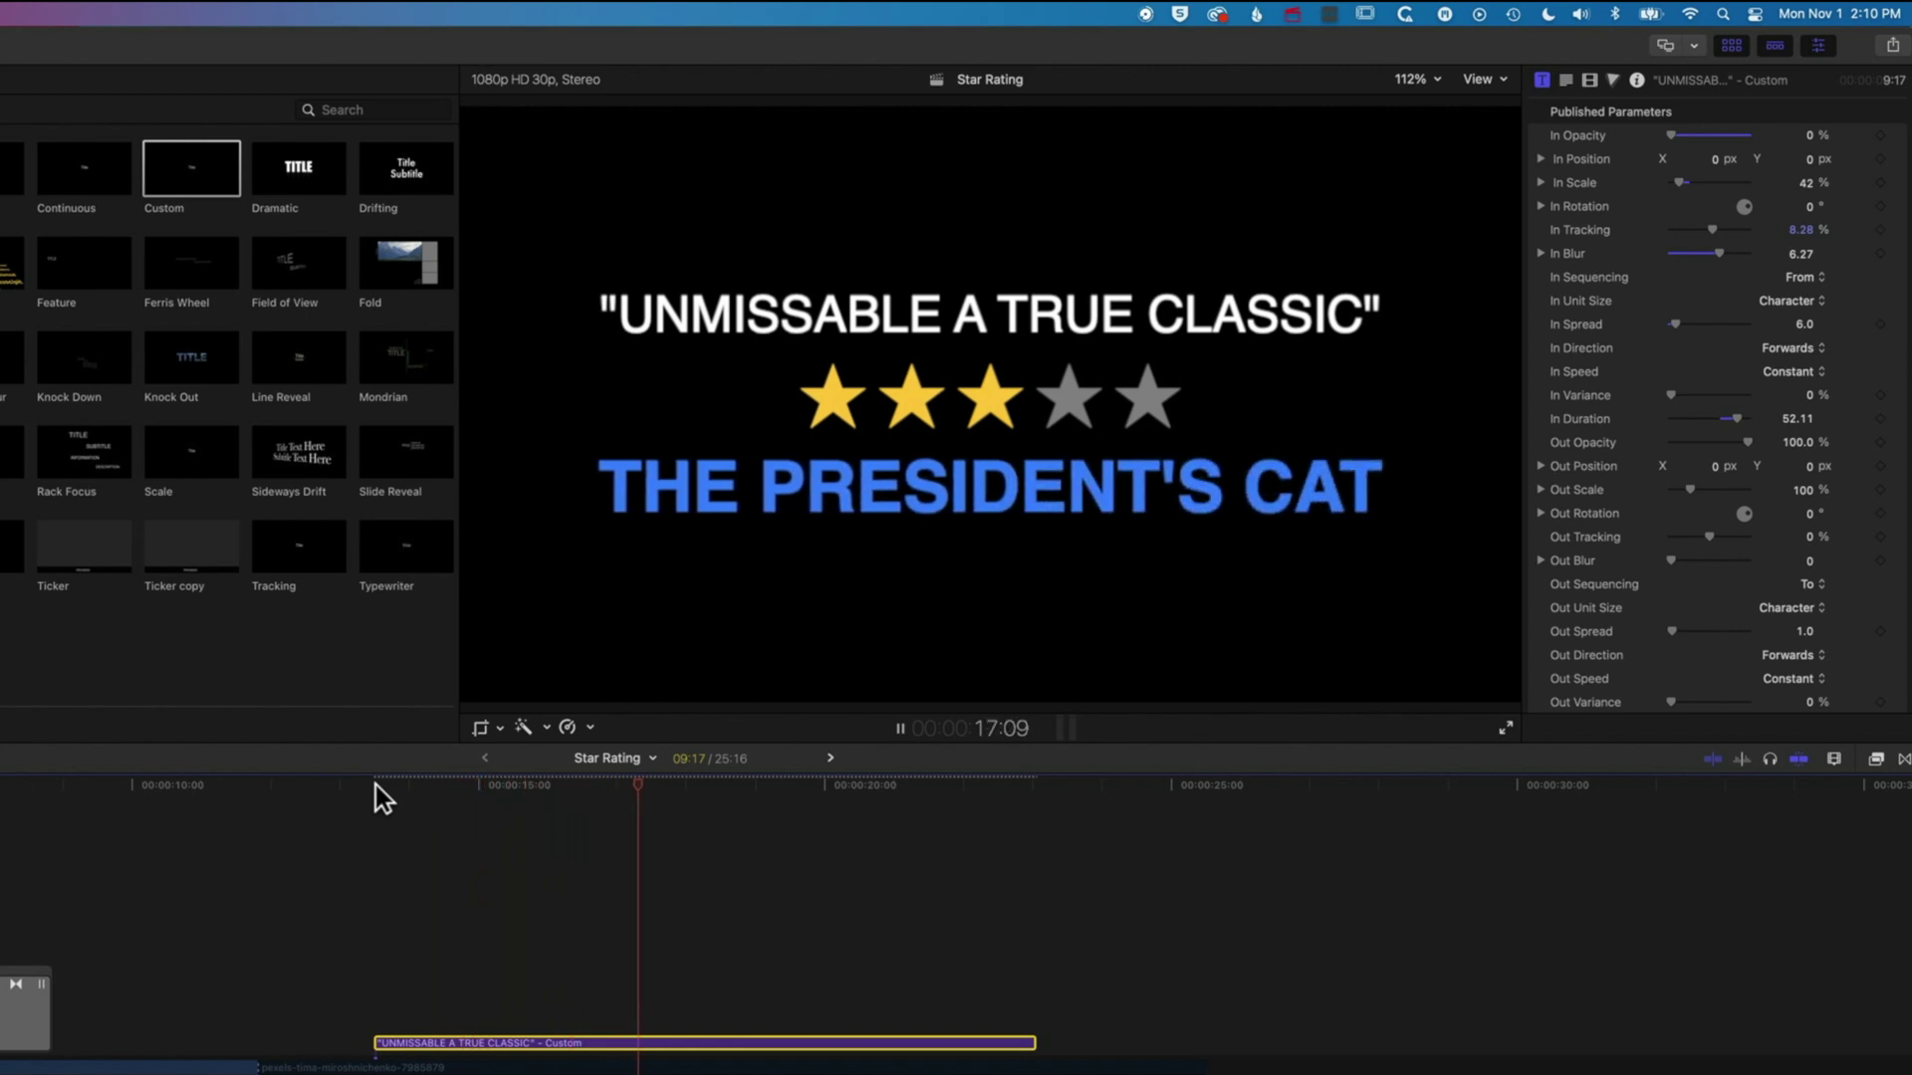
key(space)
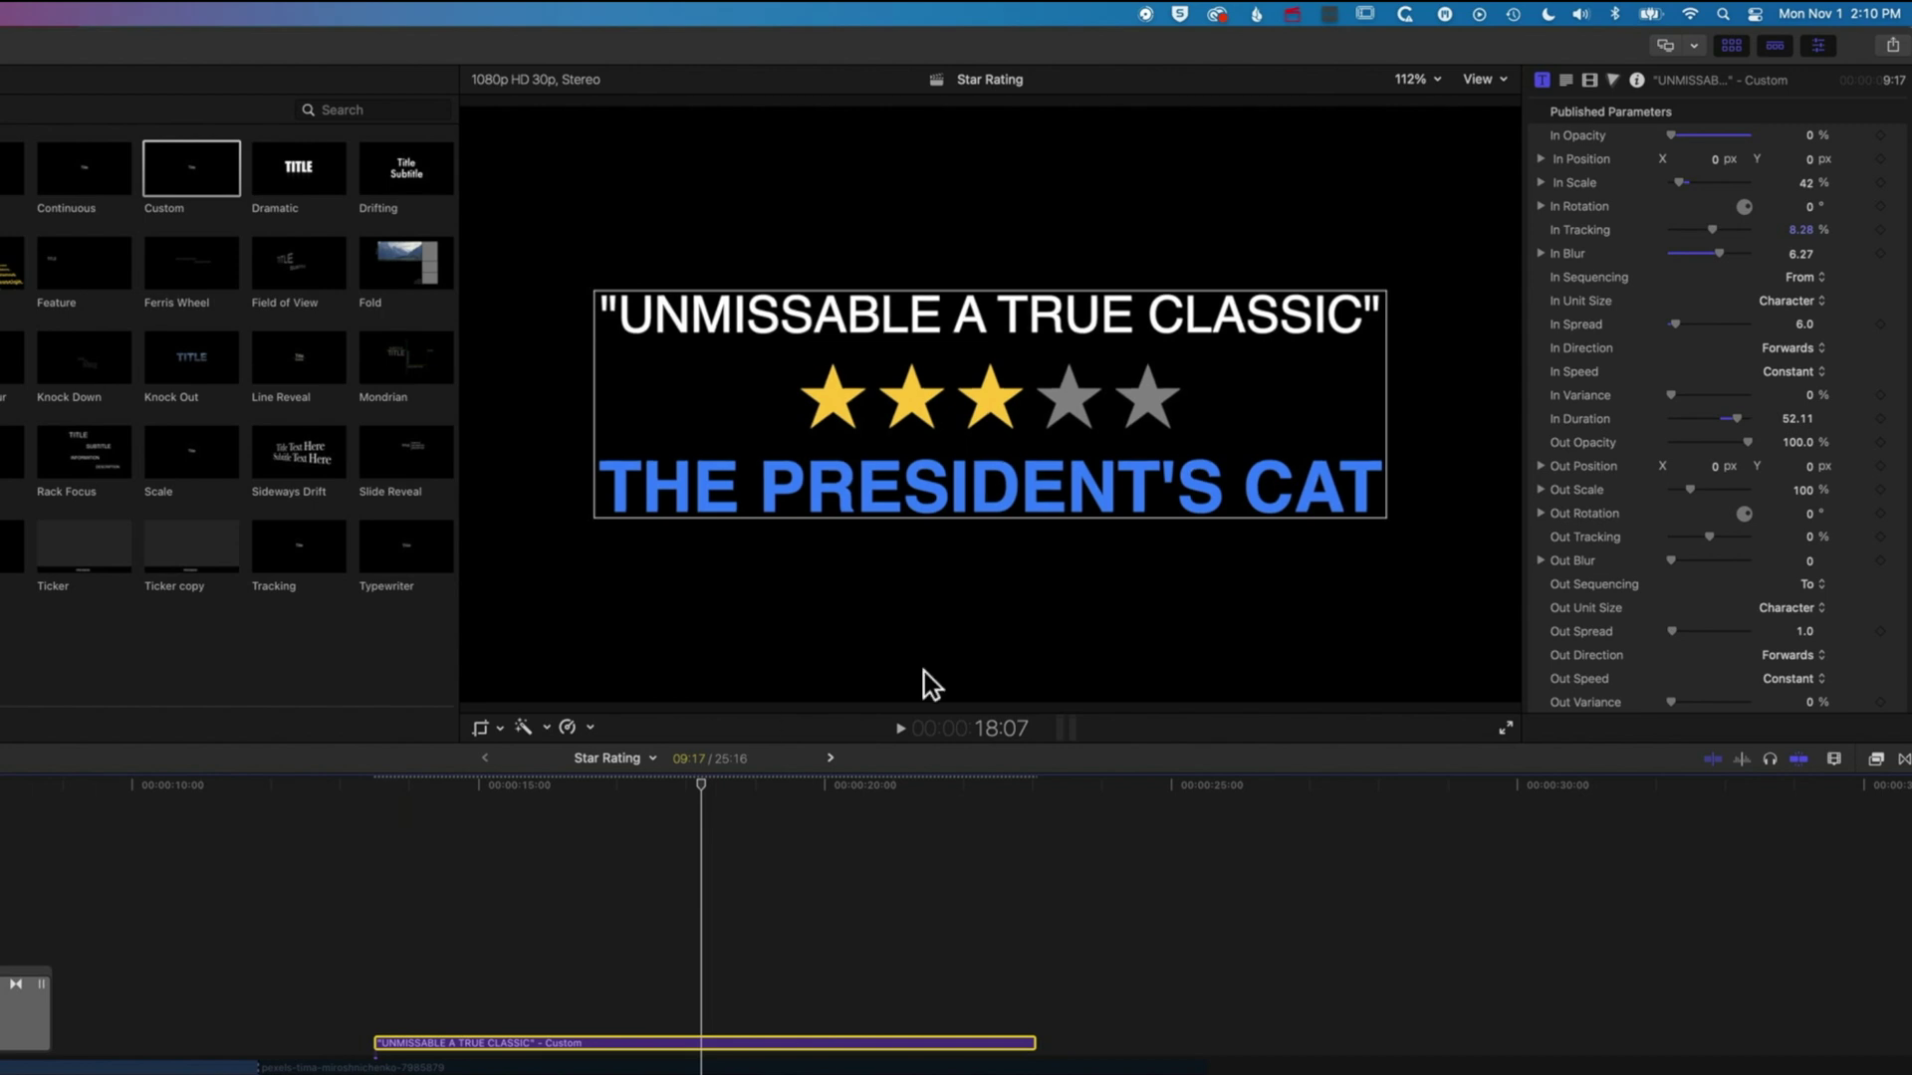
- Reduce In Spread from 6.0 to 1.0 and preview the result
drag(1676, 323, 1674, 321)
key(space)
key(space)
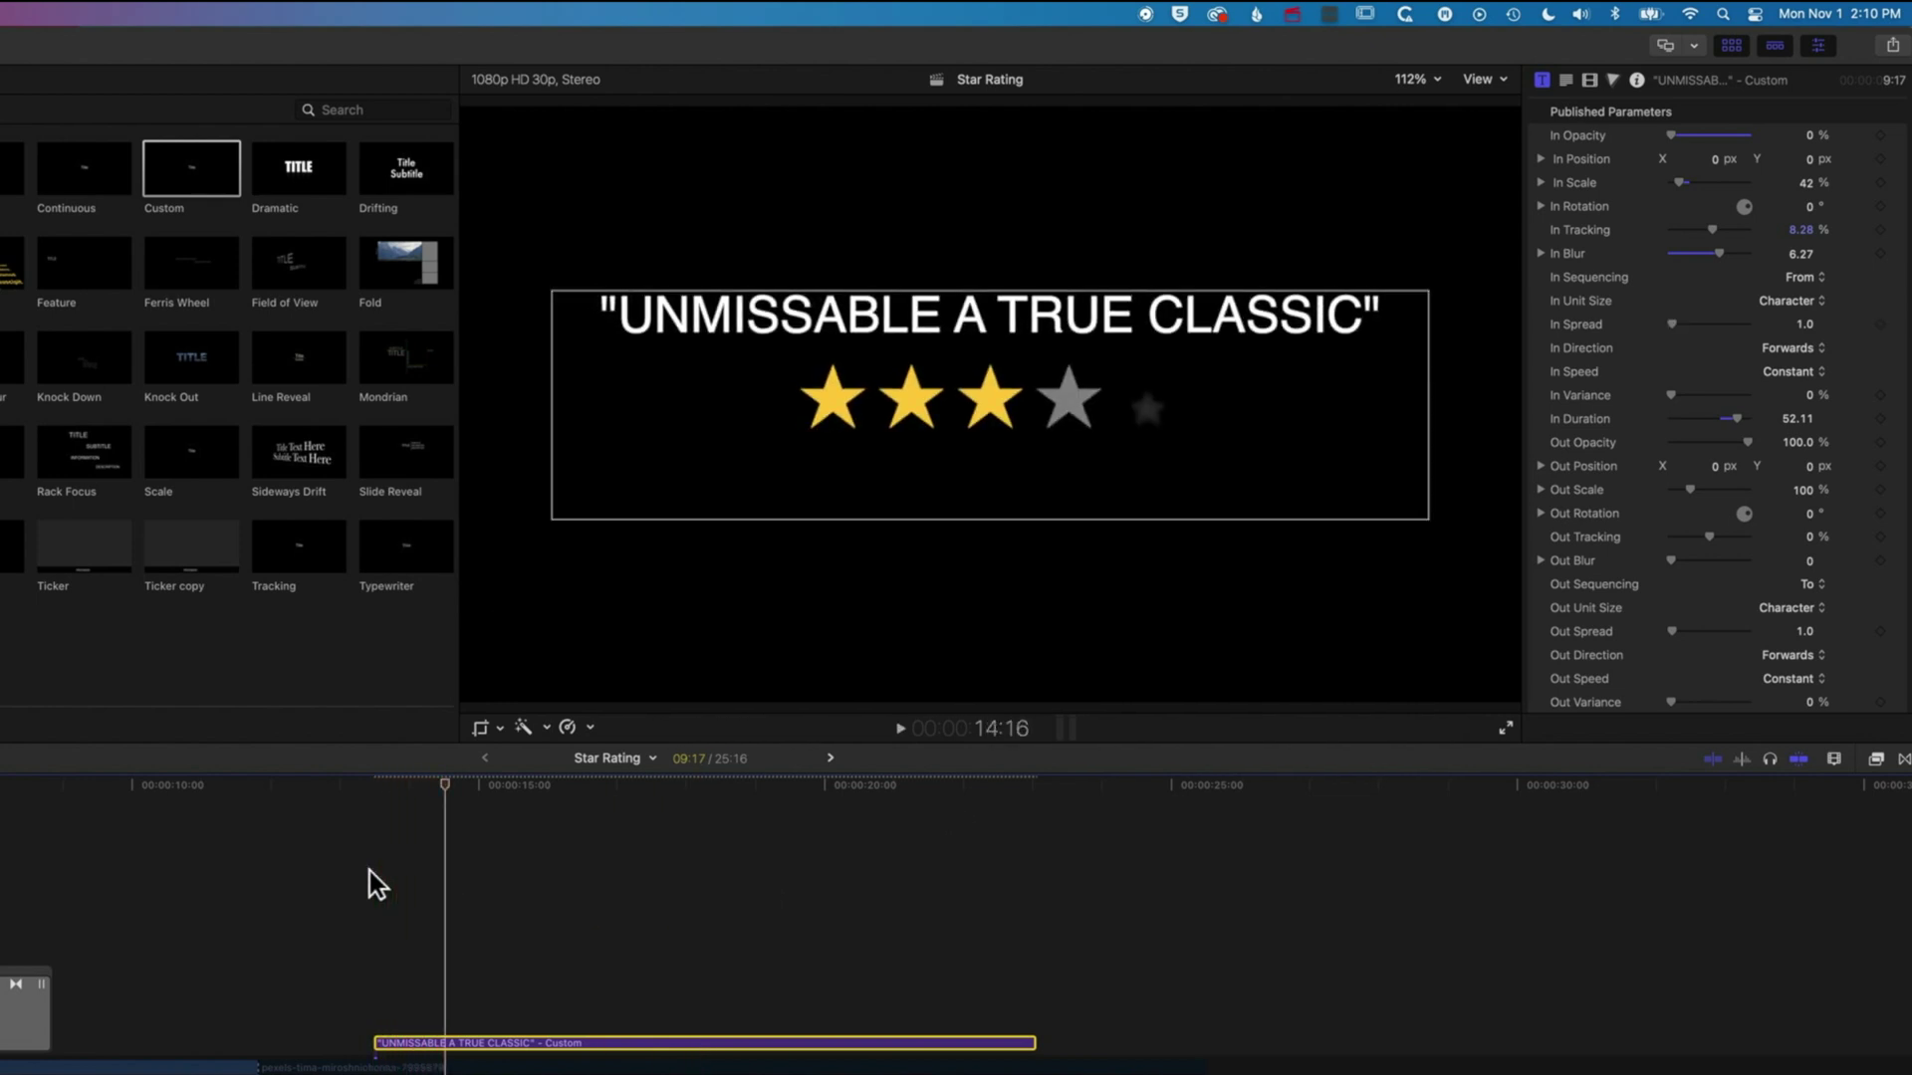
key(space)
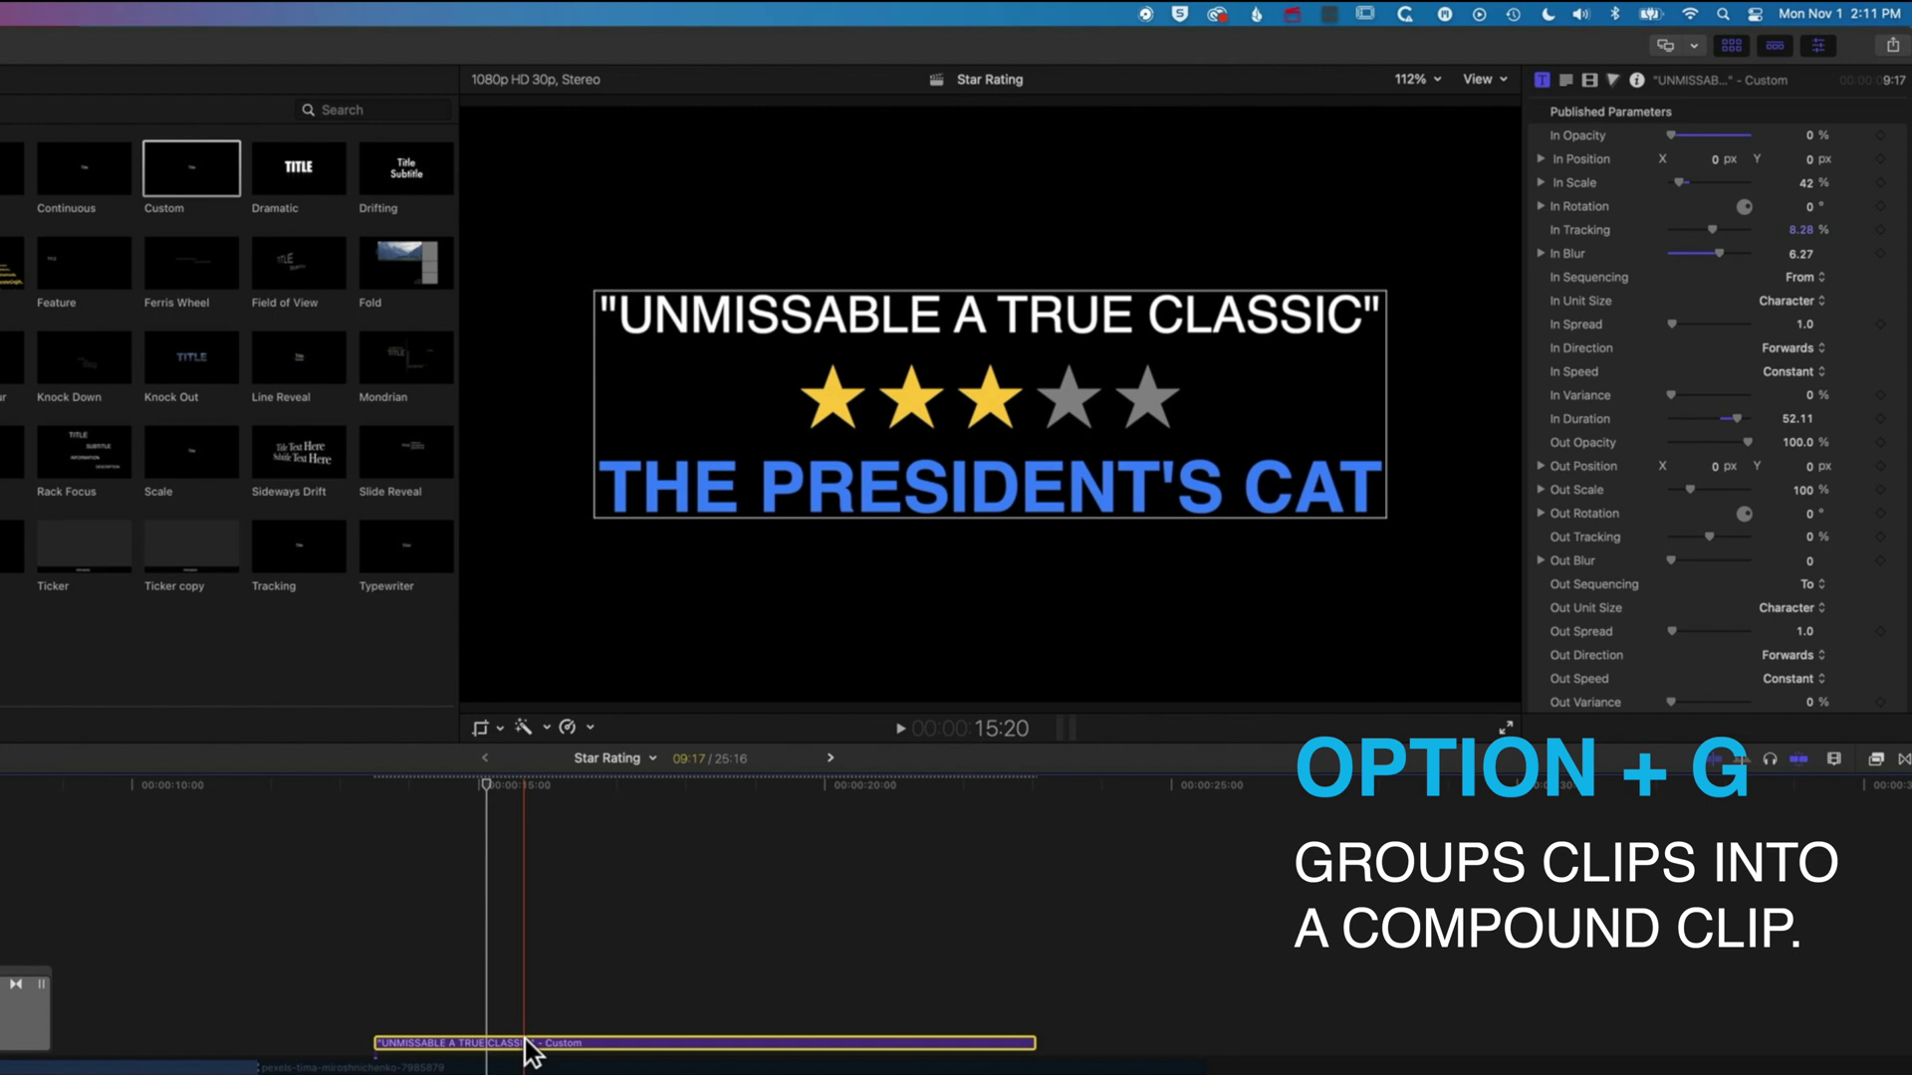
- Make the title a compound clip named "Star Rating Clip 1" and preview its animation
key(alt+g)
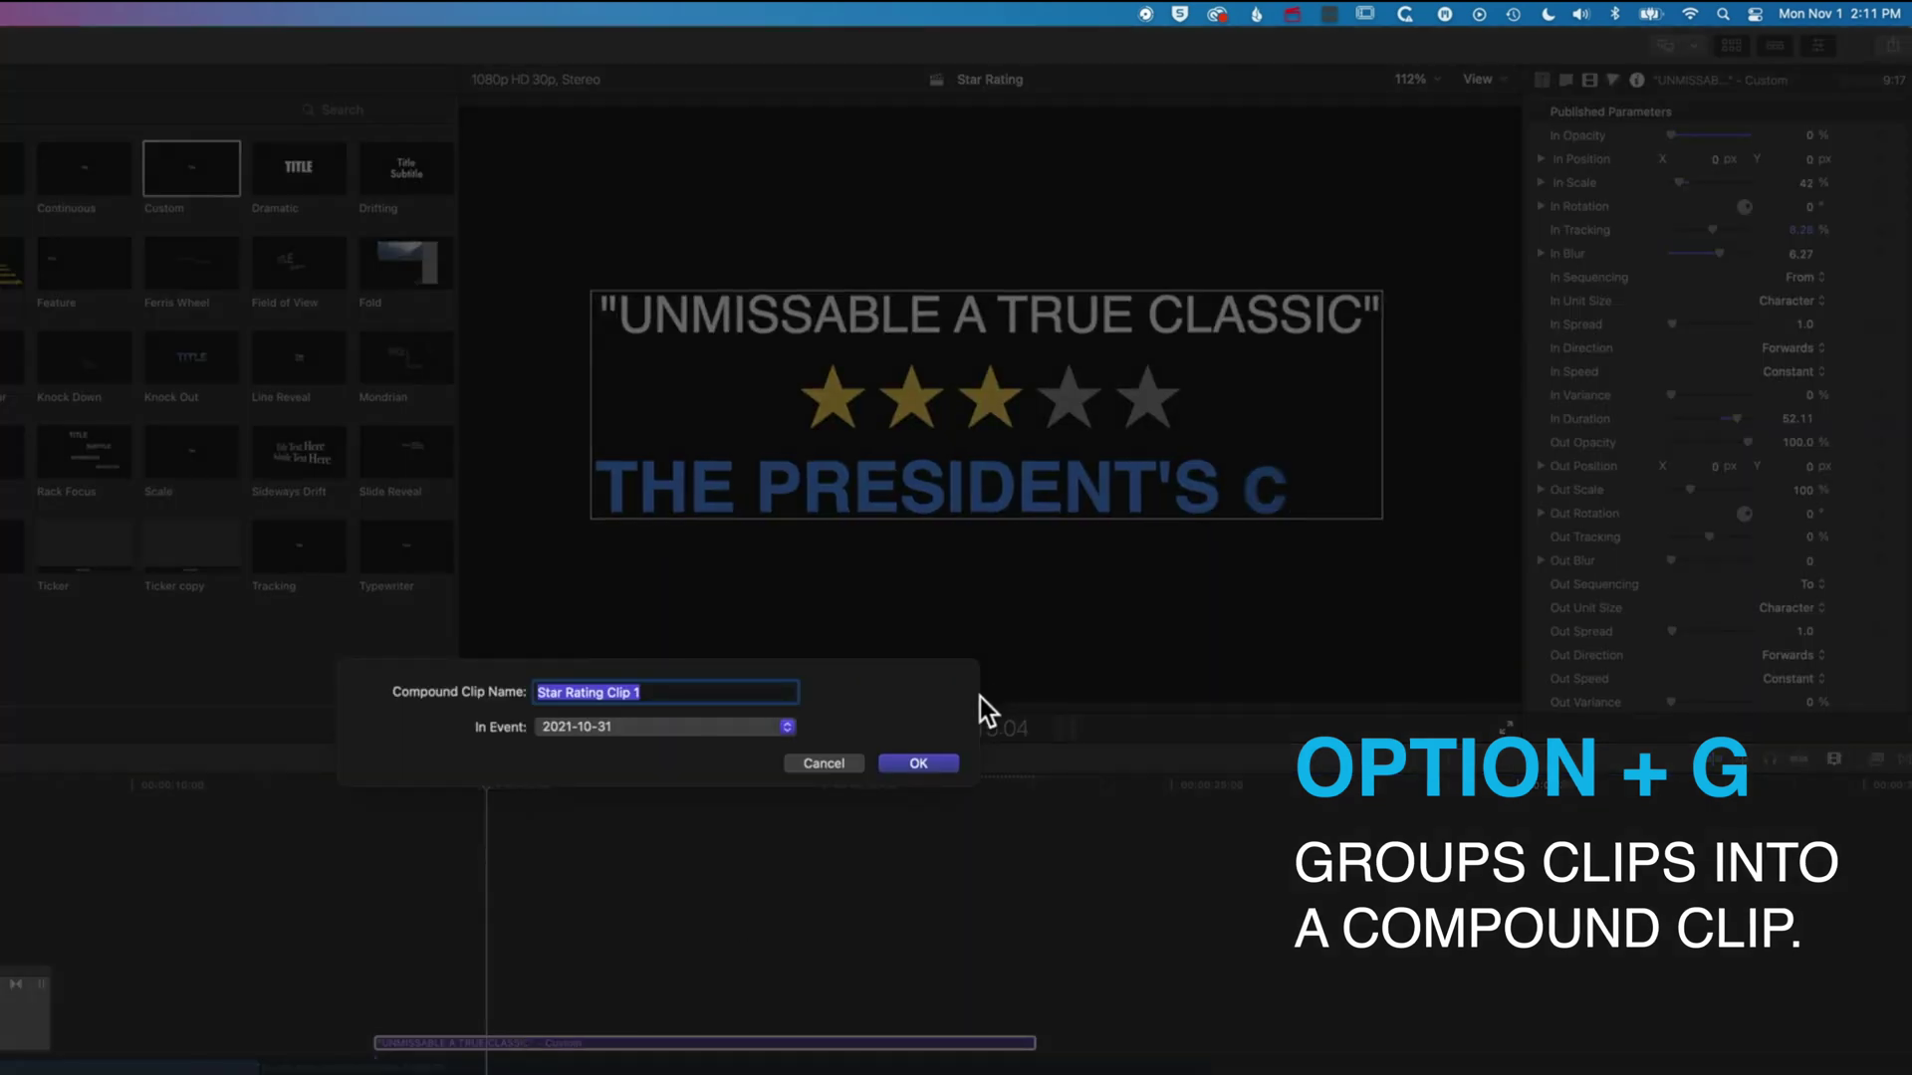
click(928, 761)
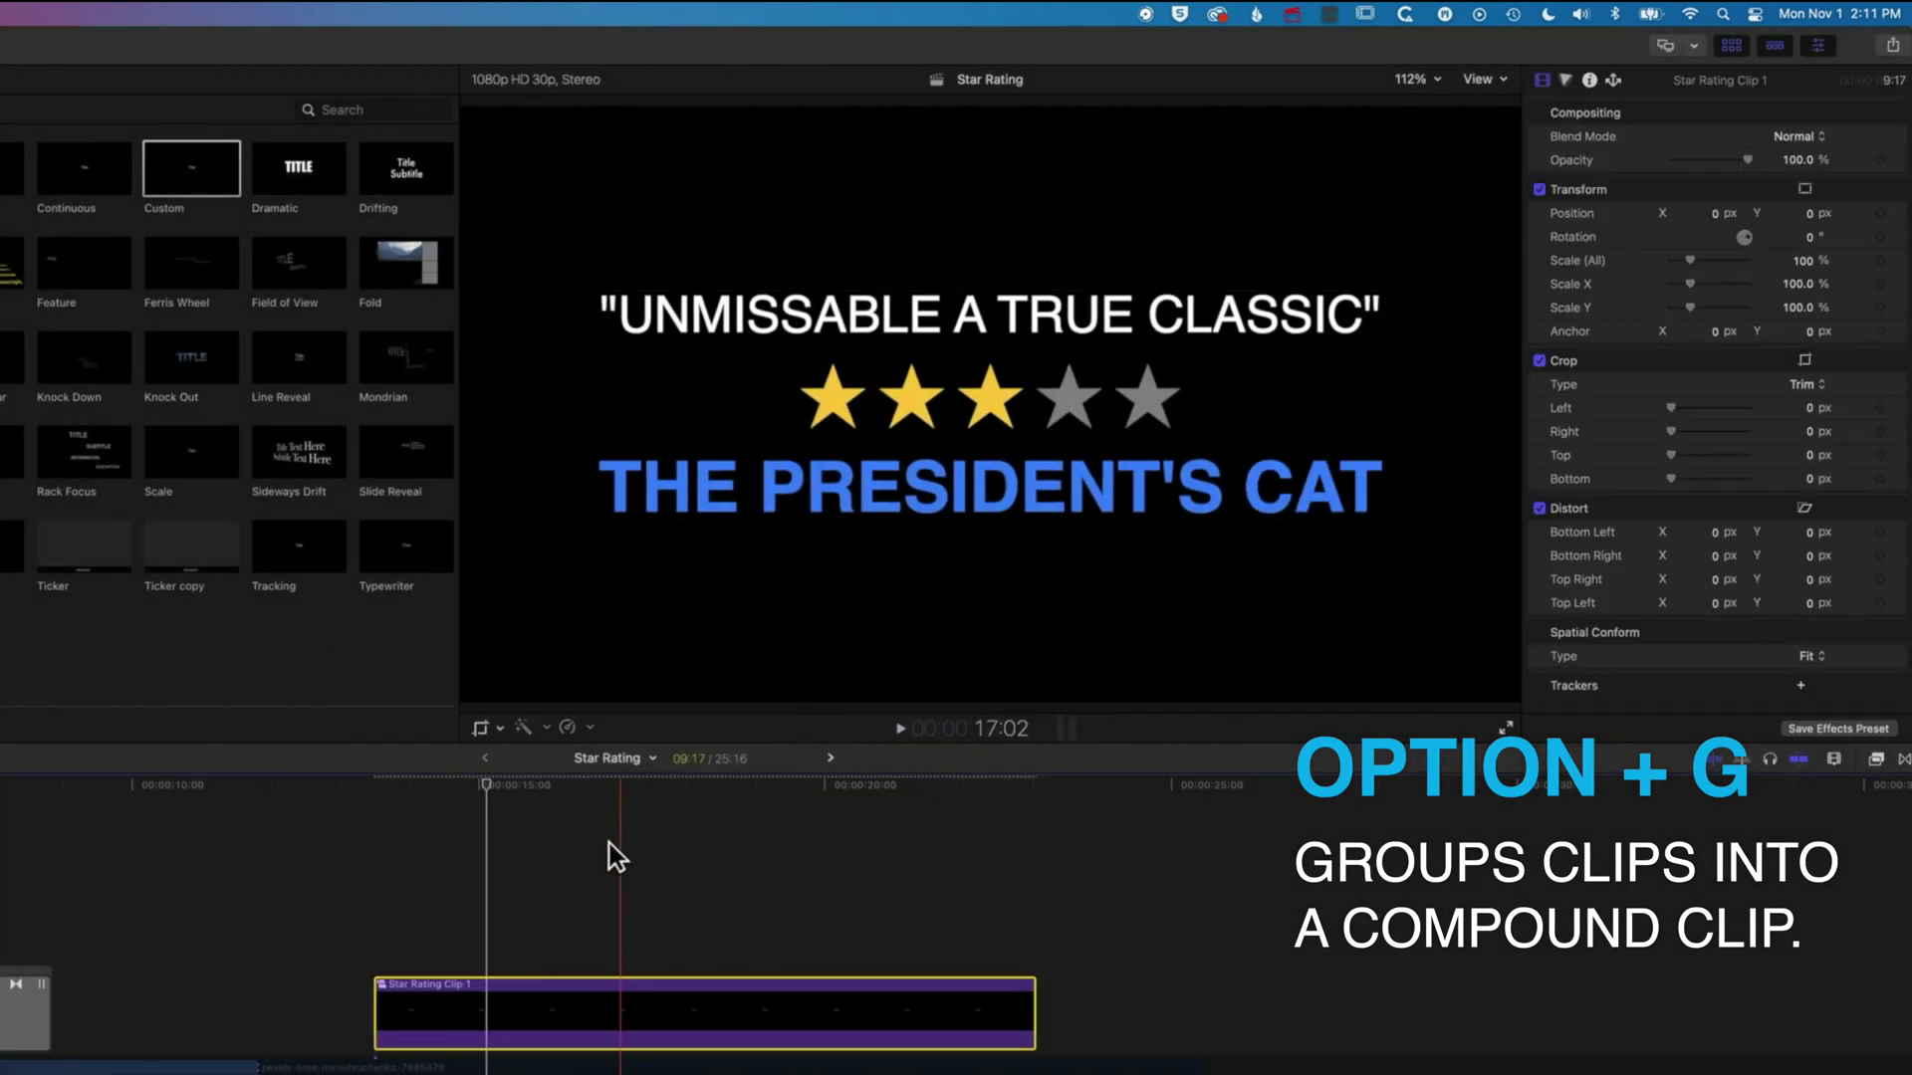
drag(486, 781, 380, 781)
key(space)
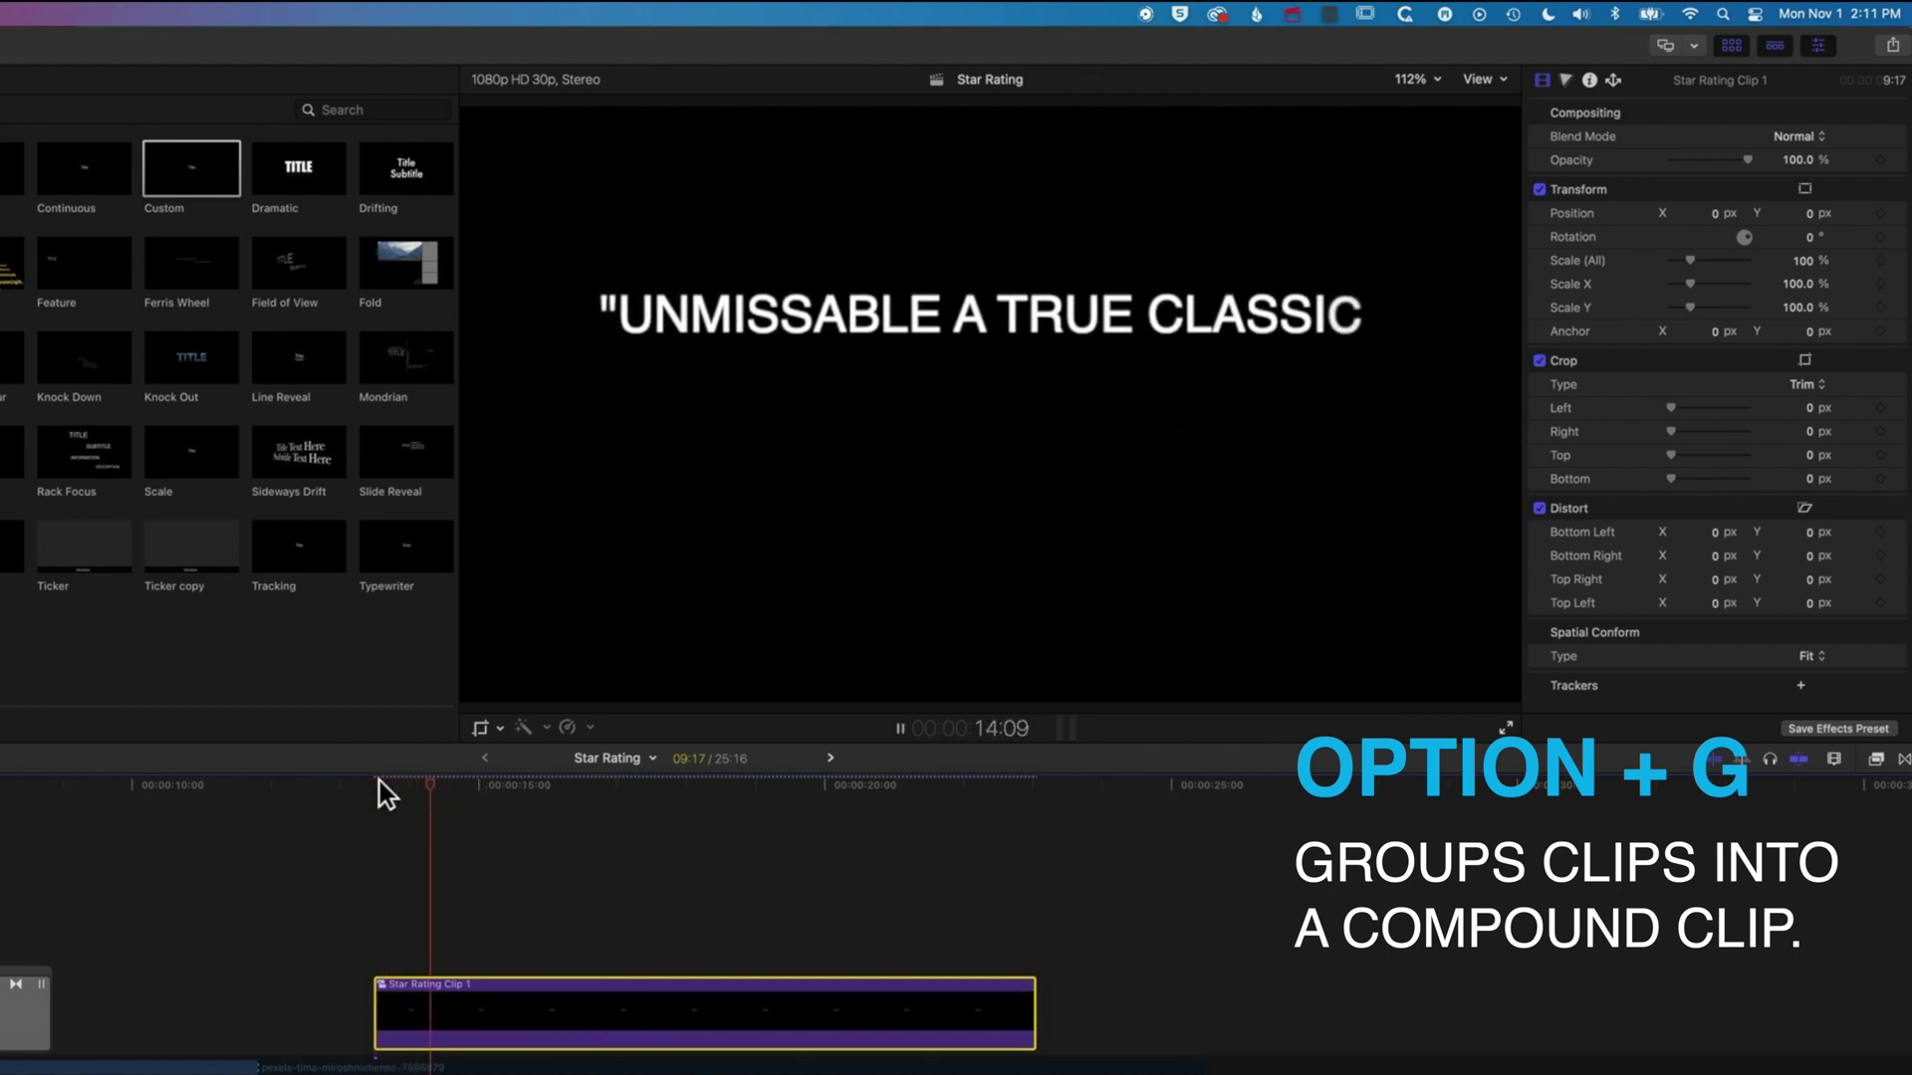
key(space)
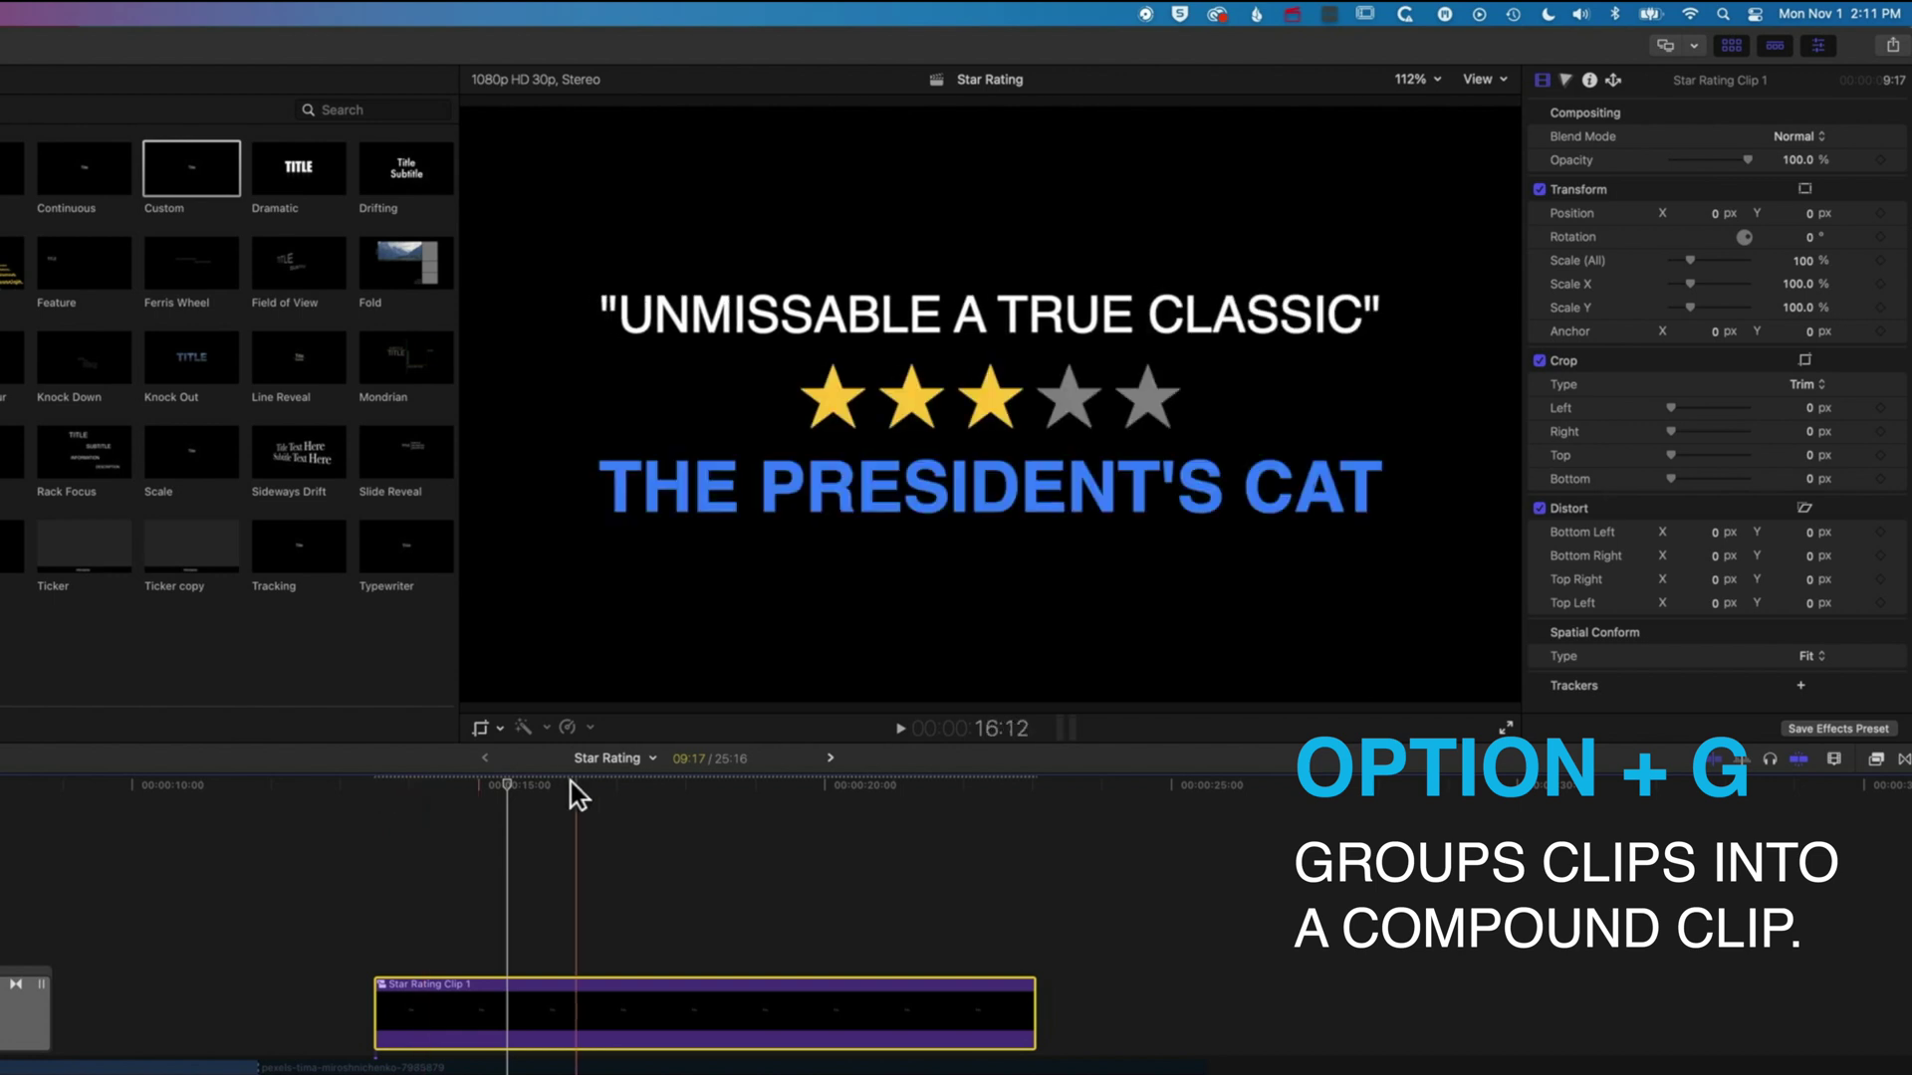
mouse_move(510, 785)
mouse_down()
mouse_move(464, 785)
mouse_move(498, 786)
mouse_up()
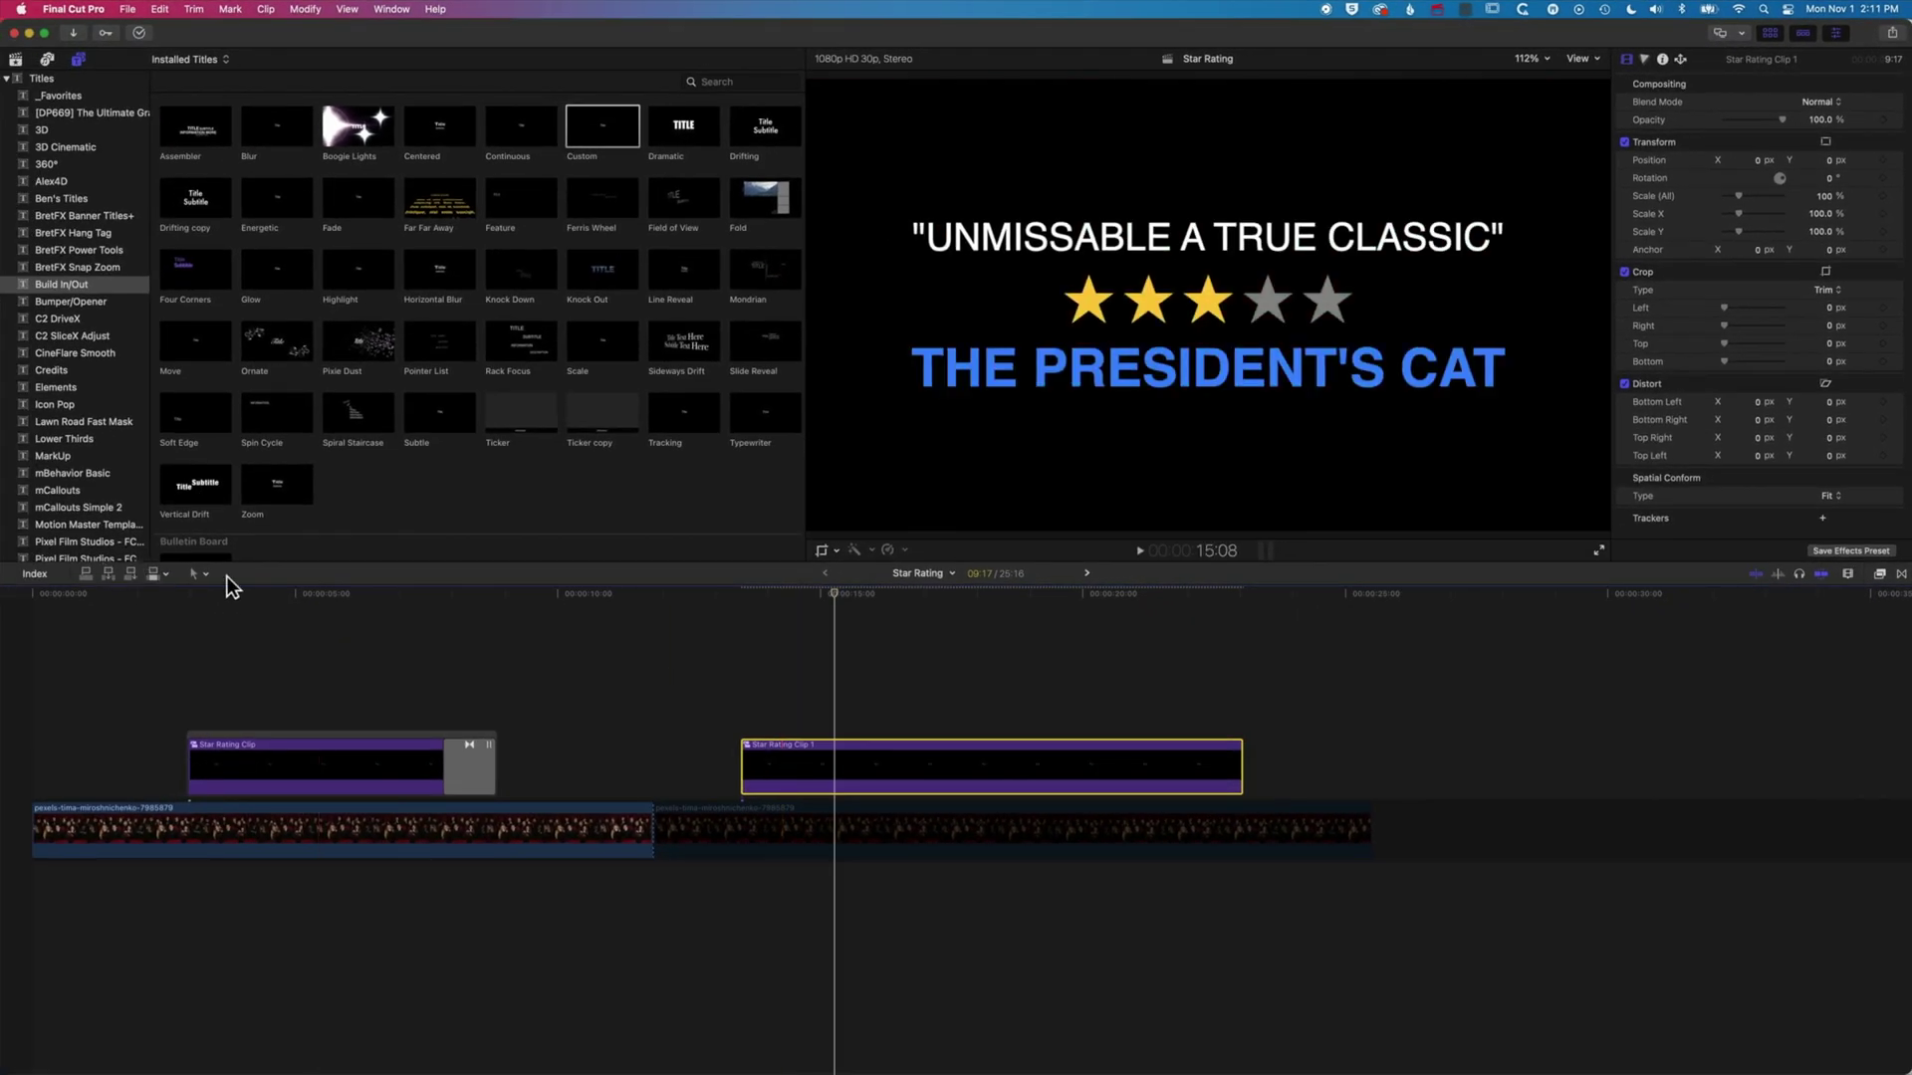
- Select the opening range of Star Rating Clip 1 with the Range tool and slow it down
click(202, 574)
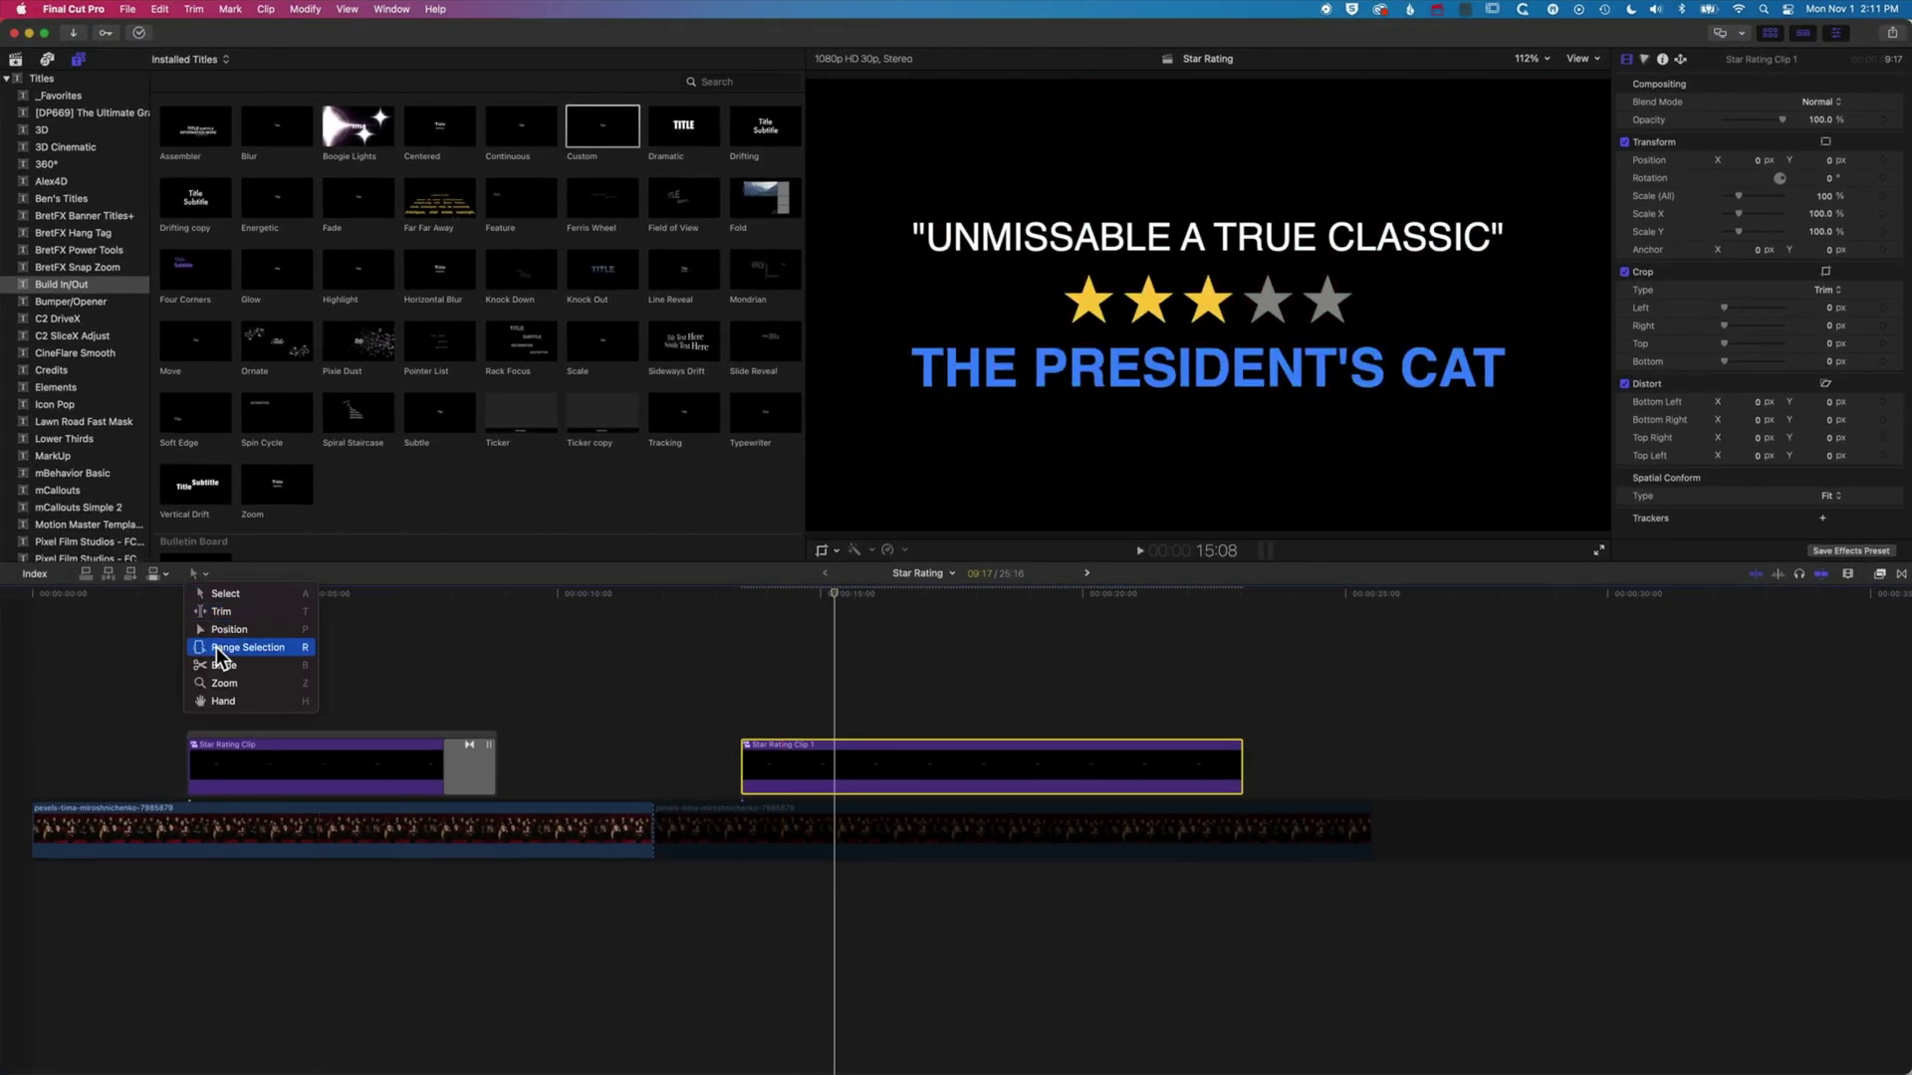
click(280, 653)
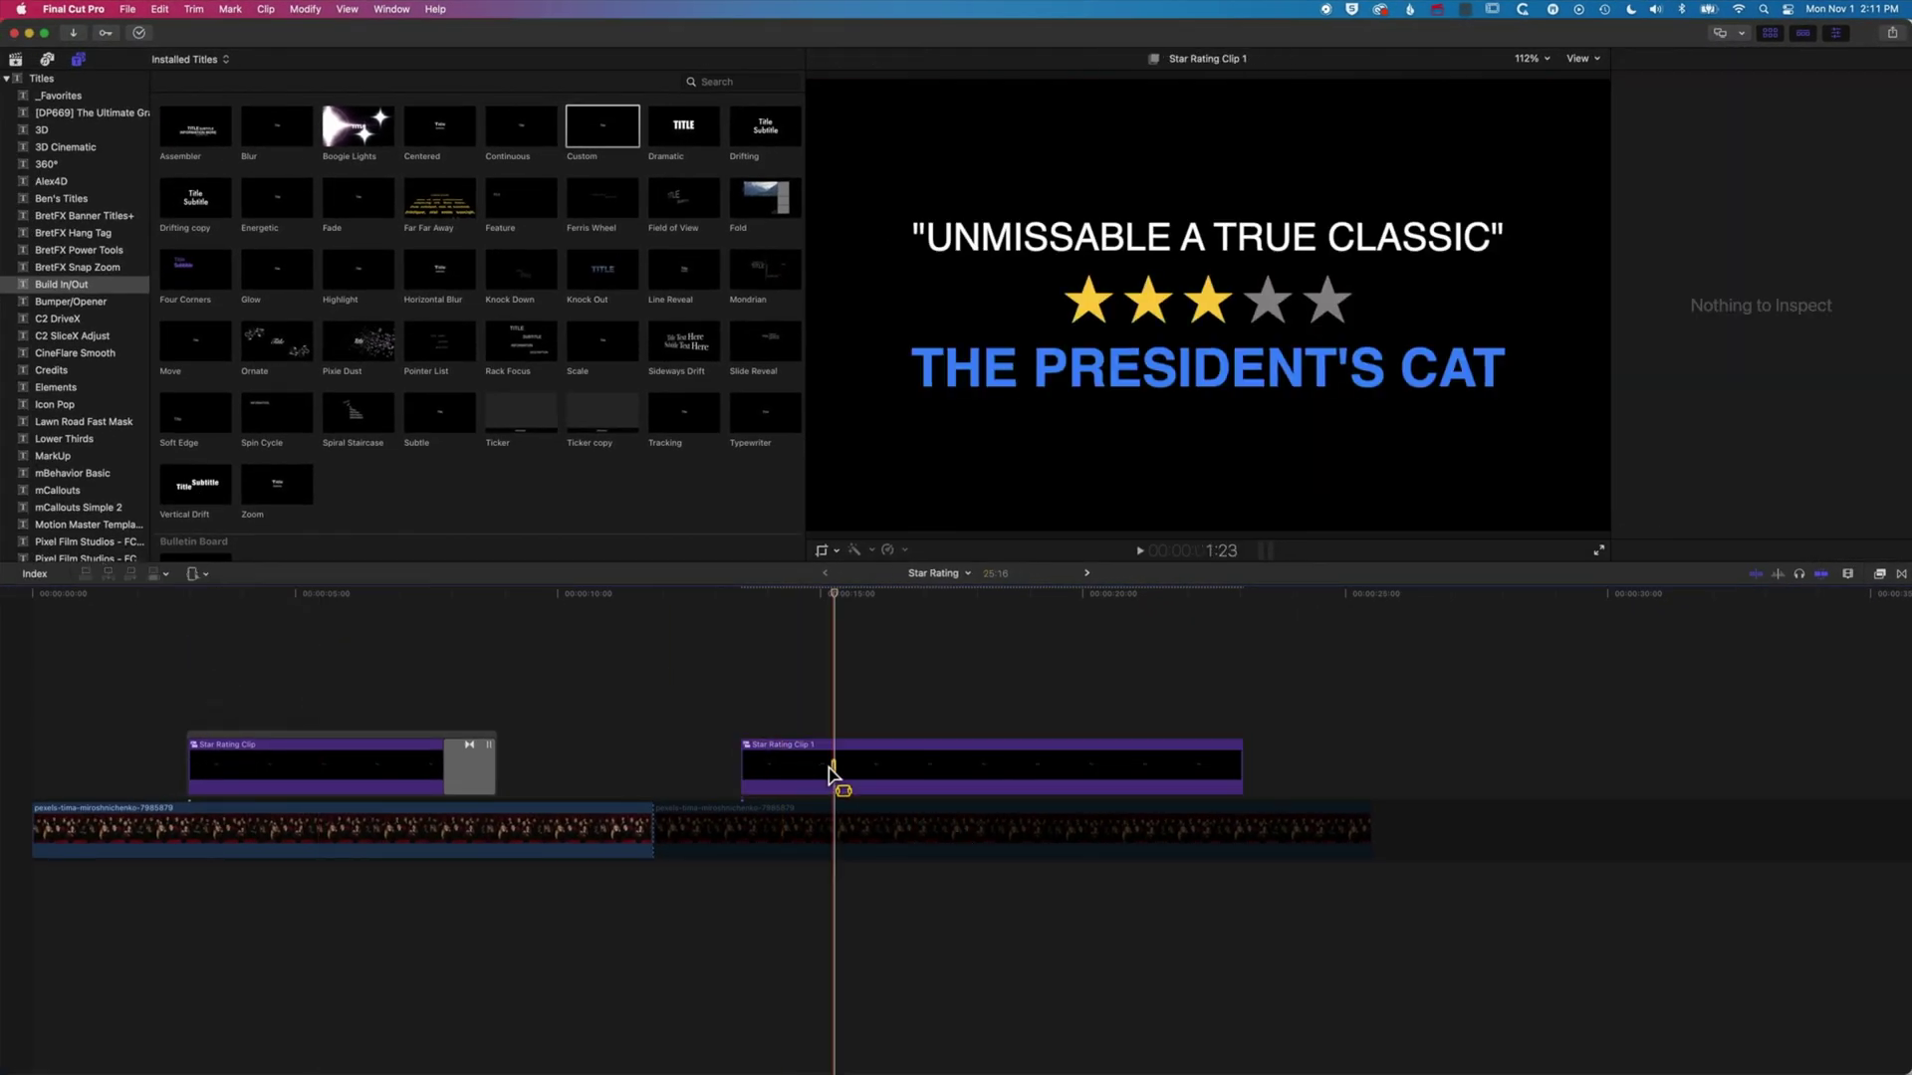
click(759, 762)
click(902, 551)
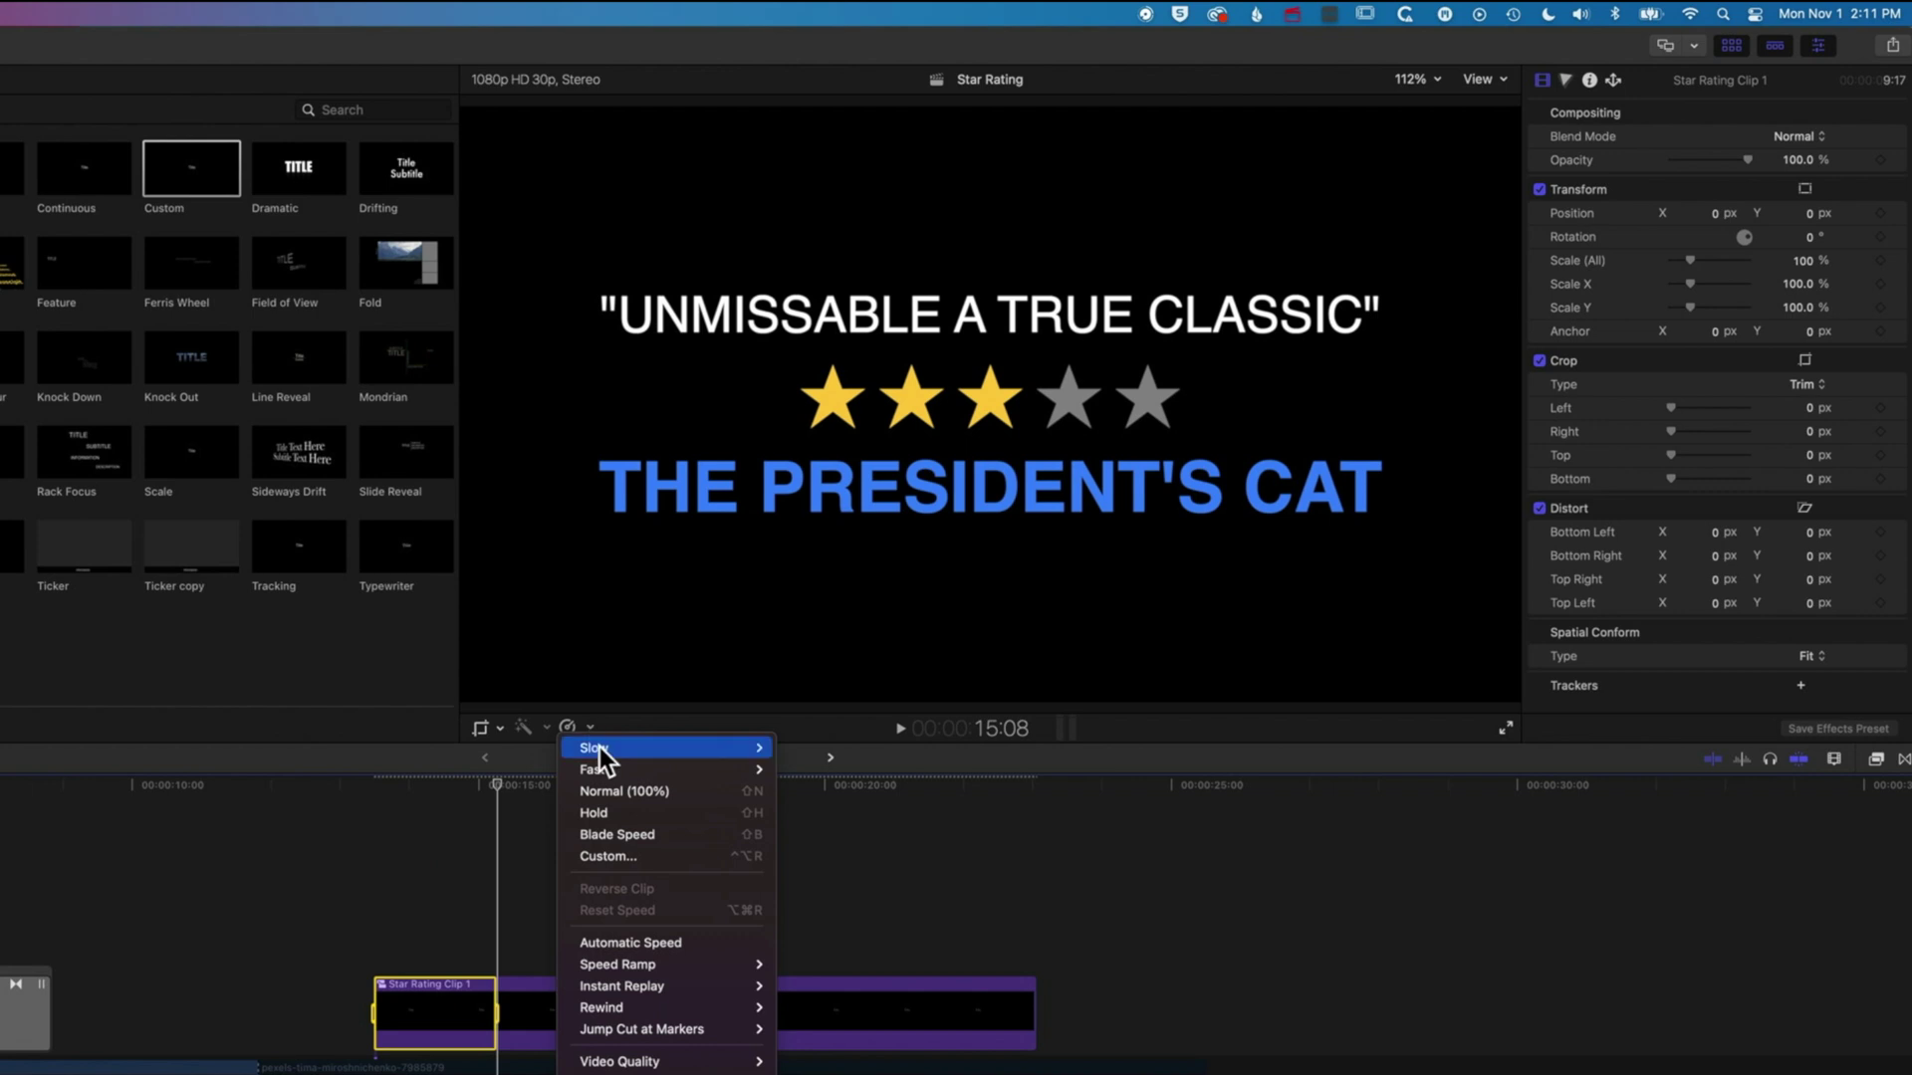
click(808, 750)
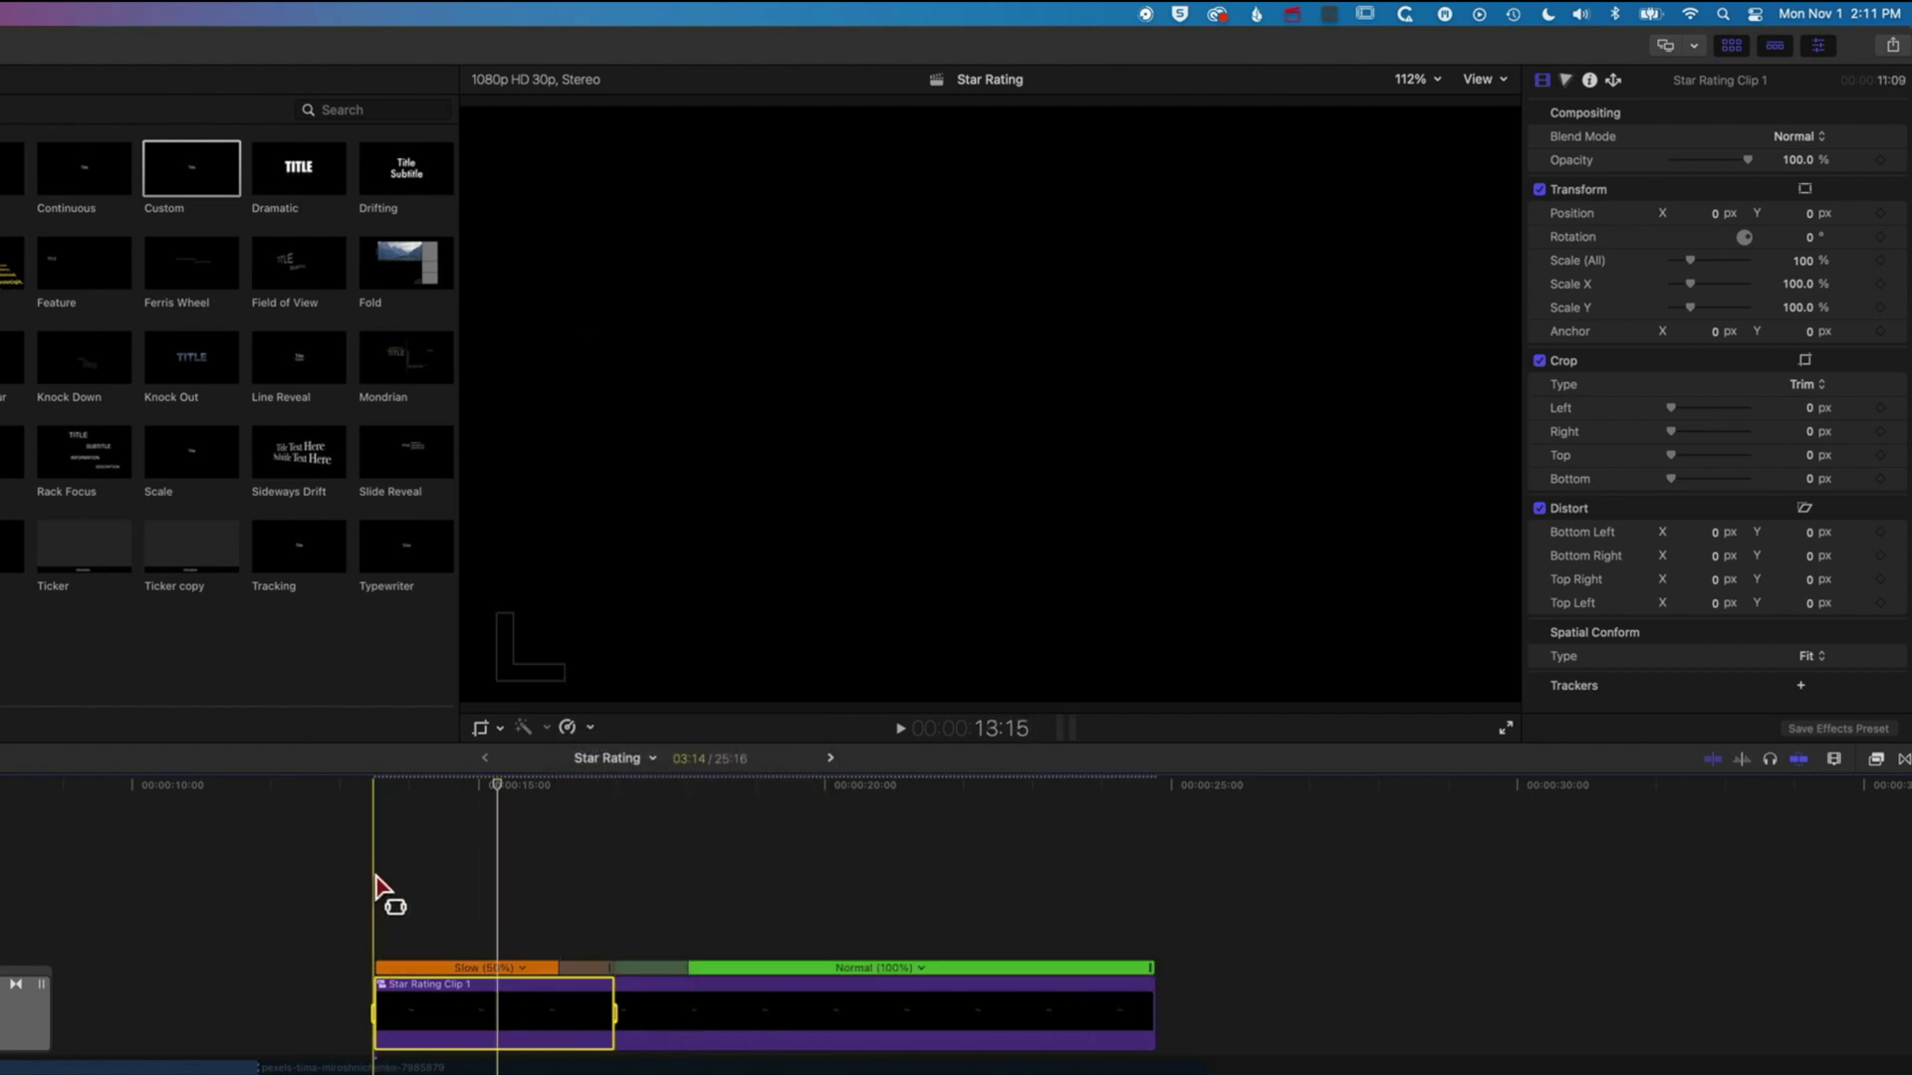
key(space)
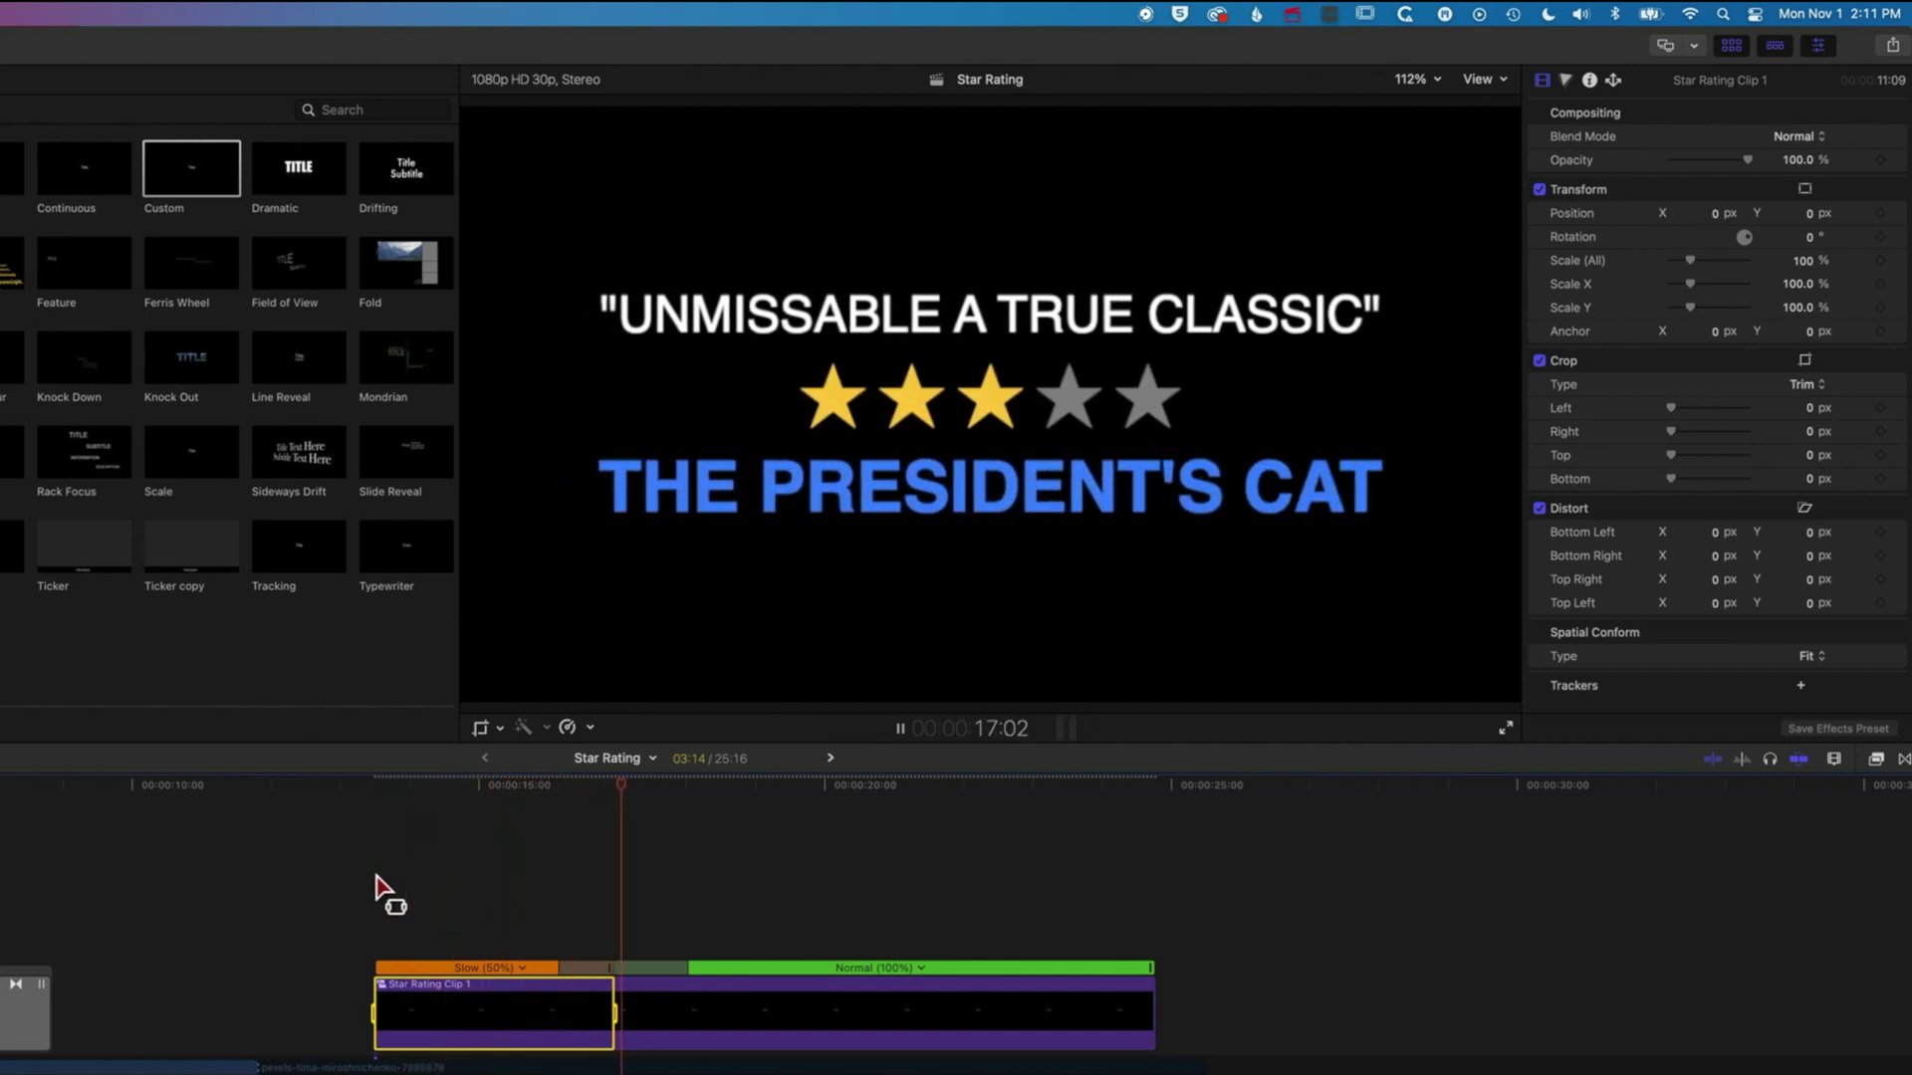
key(space)
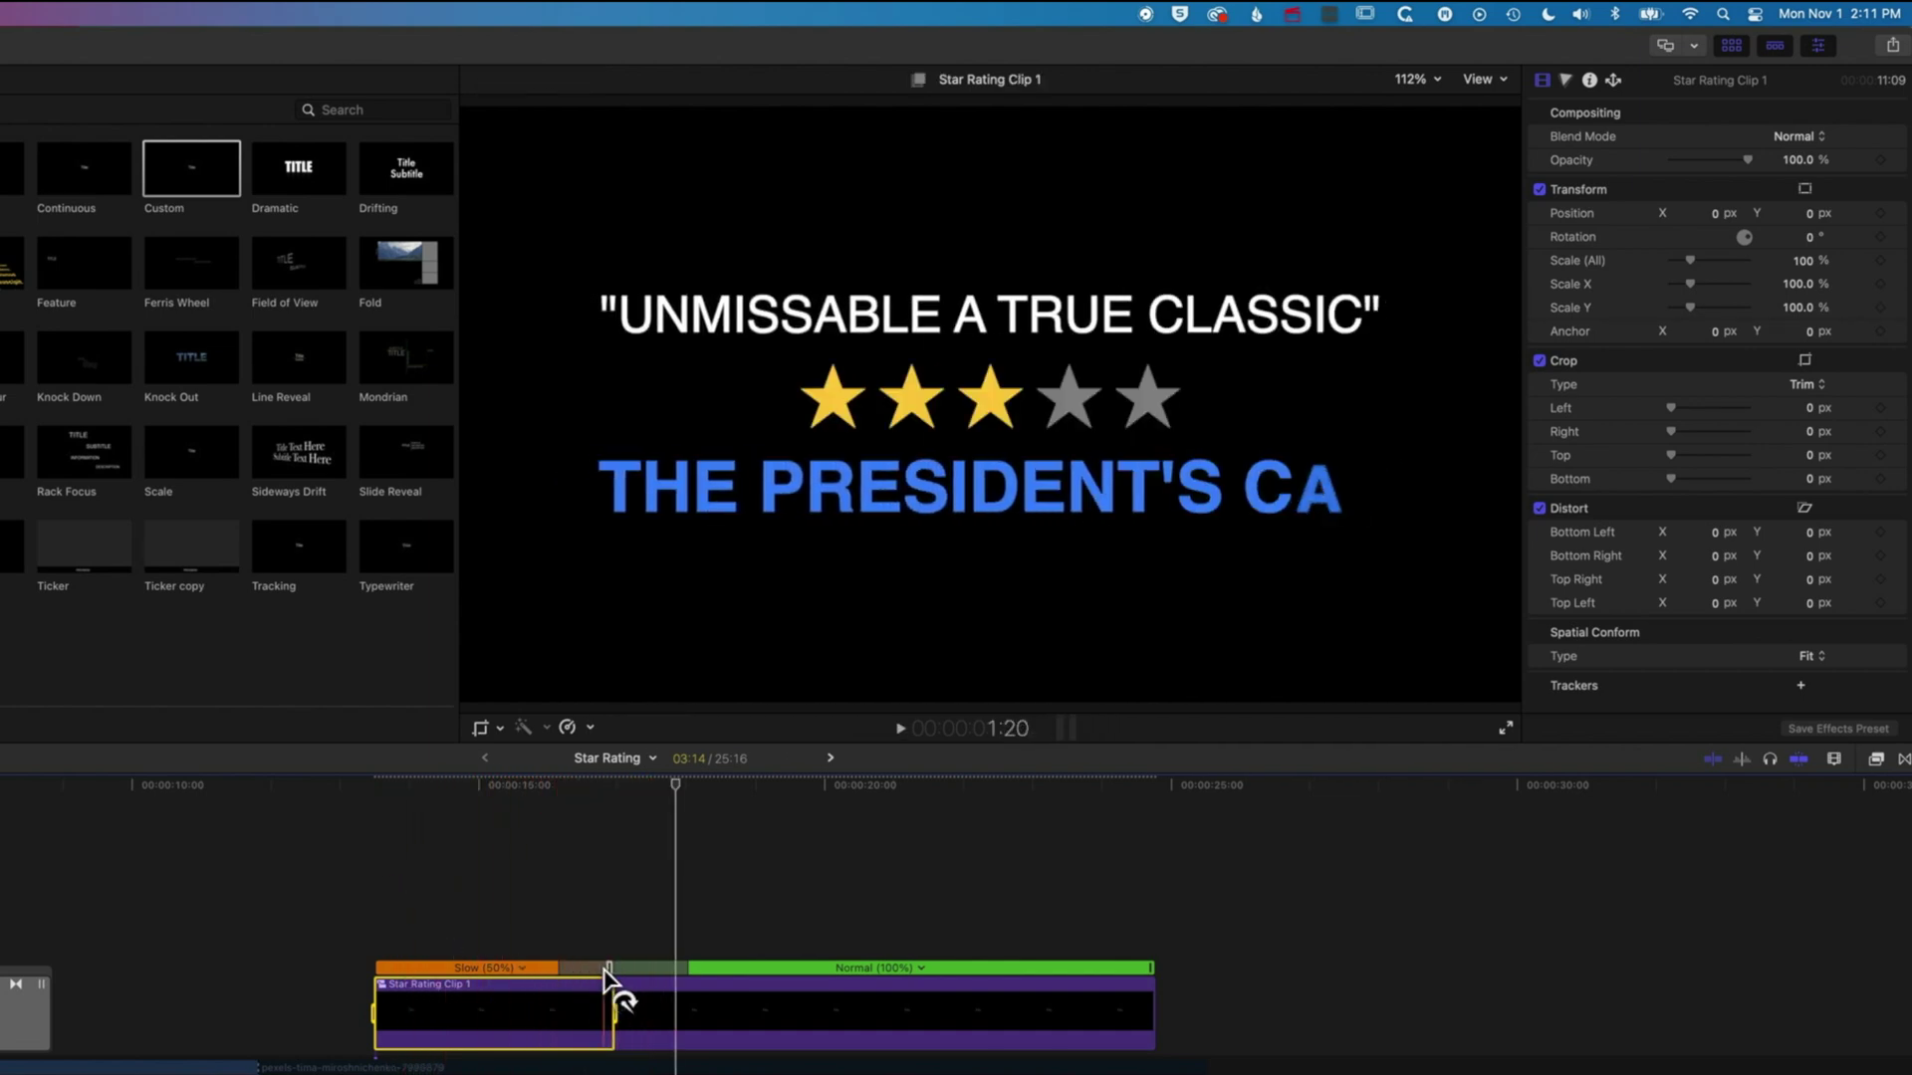
- Drag the opening section's retime handle to 38%, then speed it back up, previewing each change
drag(604, 981, 853, 990)
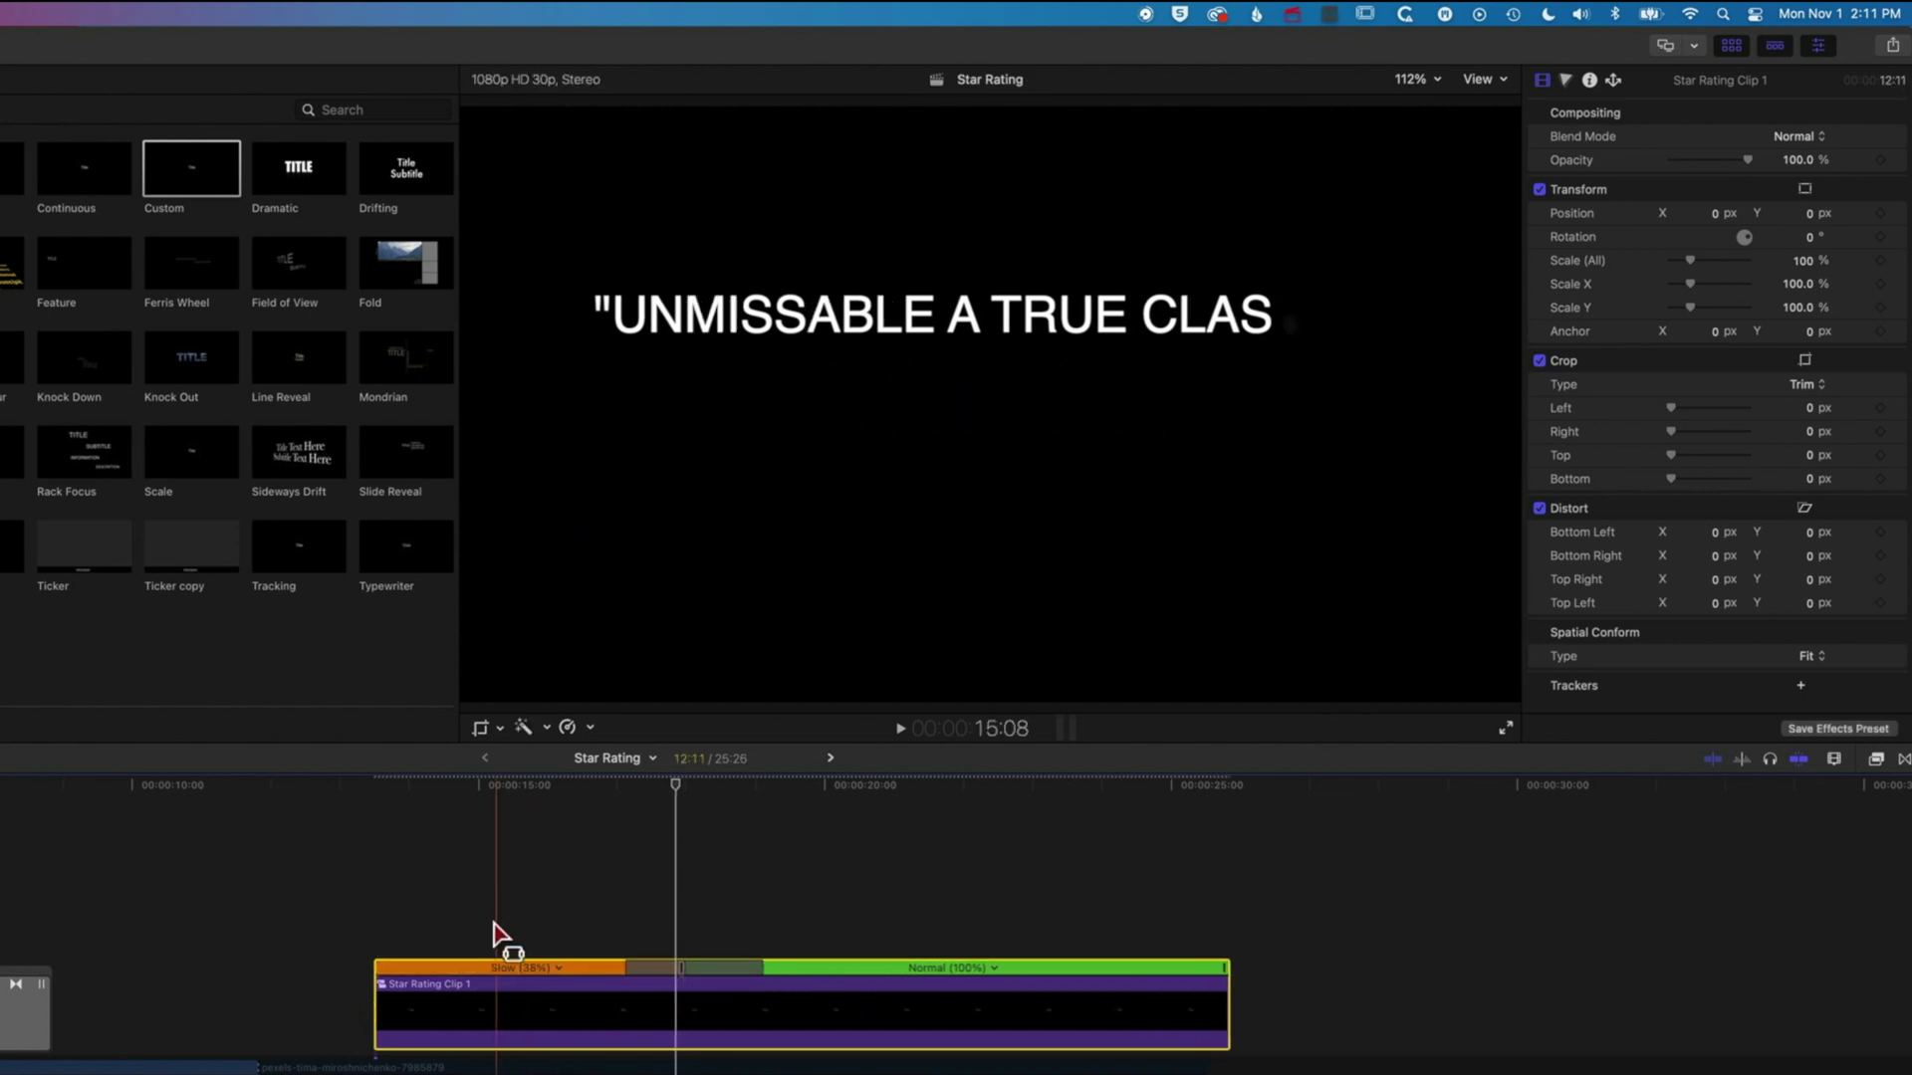
key(space)
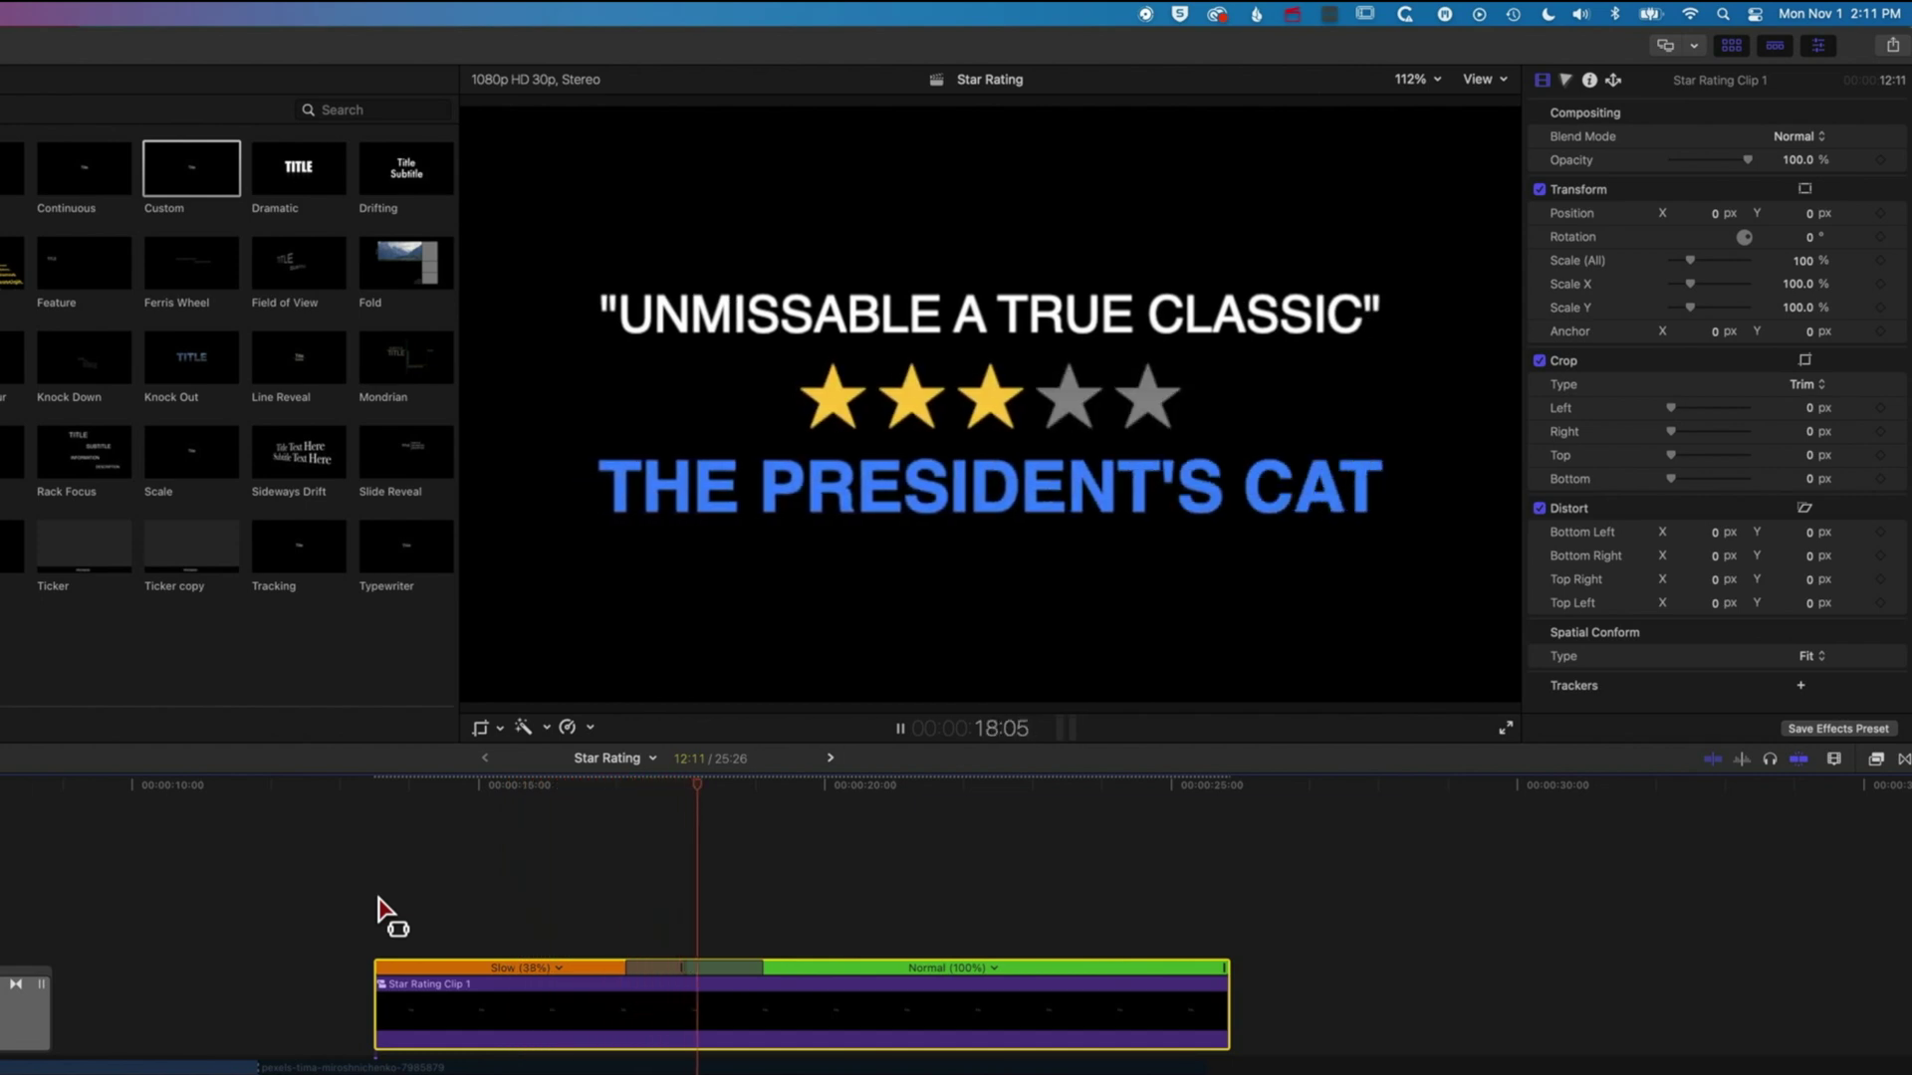
key(space)
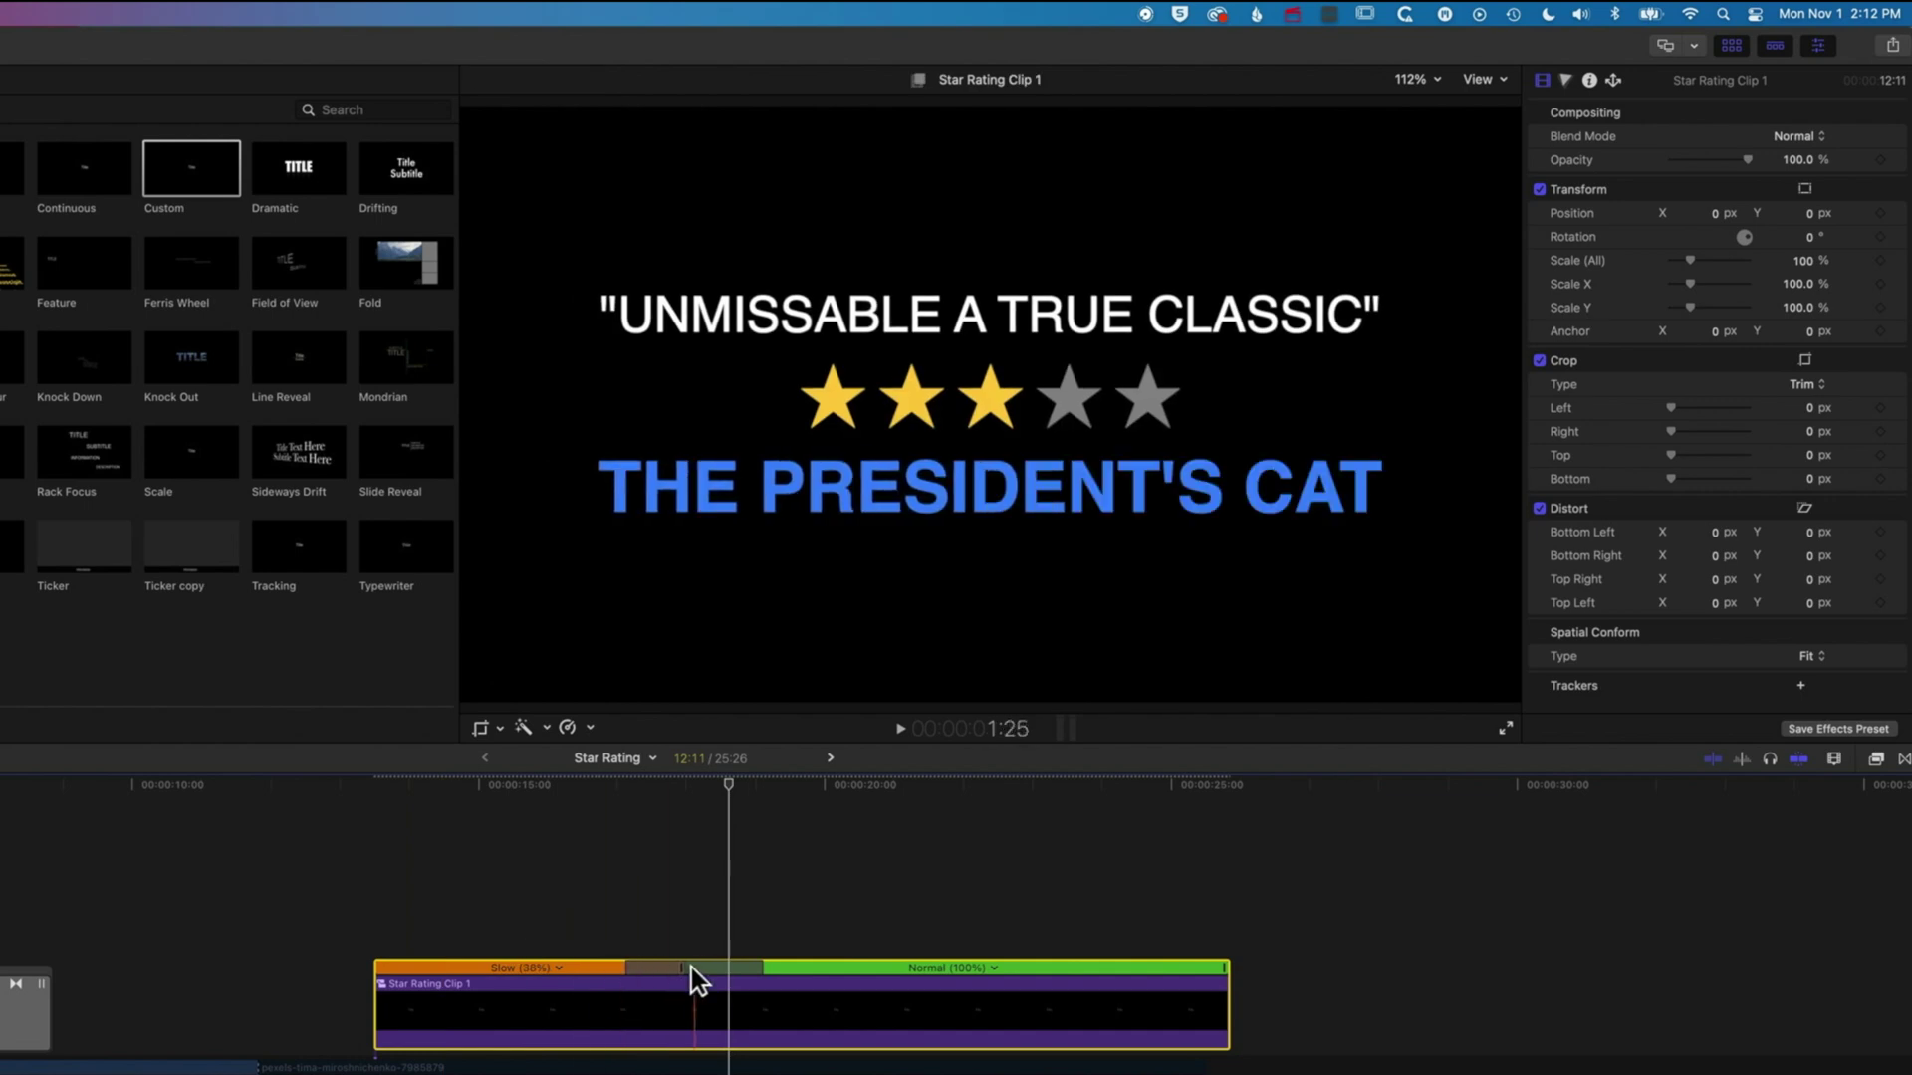
drag(683, 971, 480, 971)
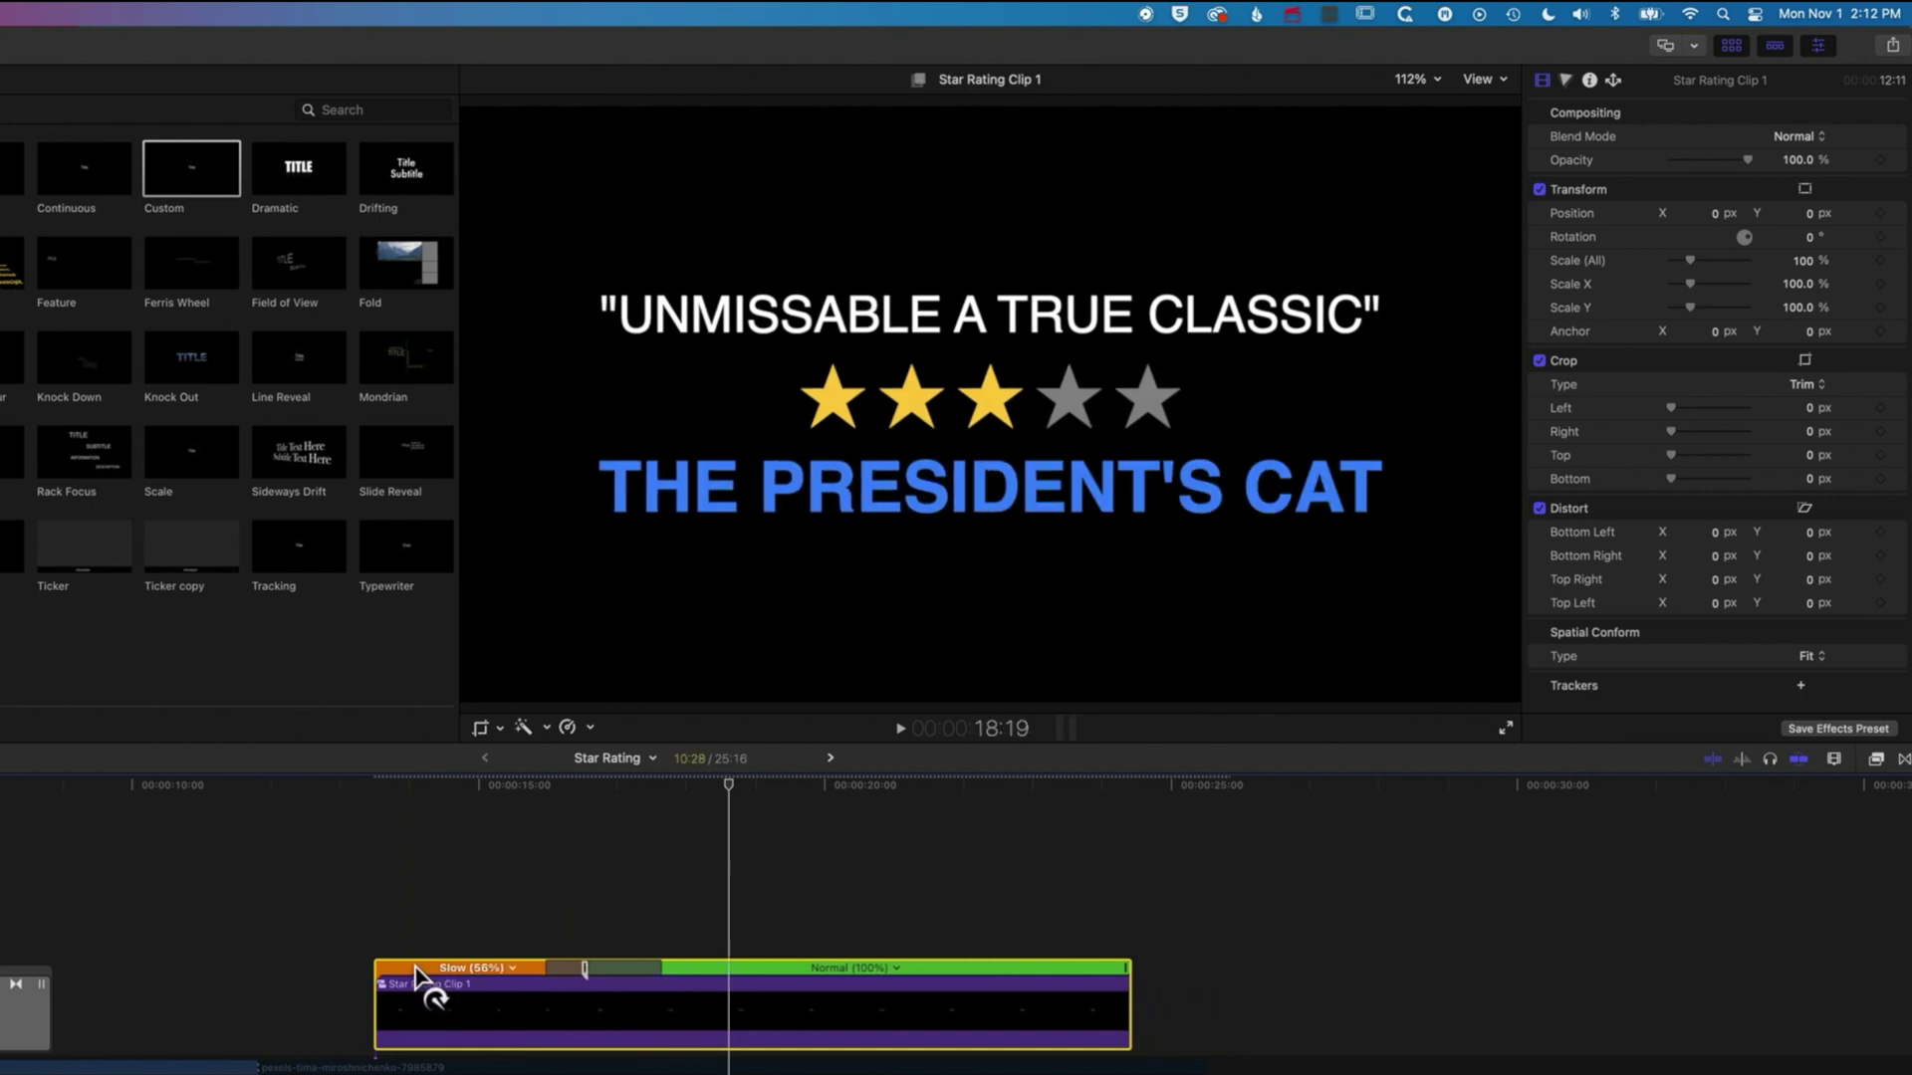
key(space)
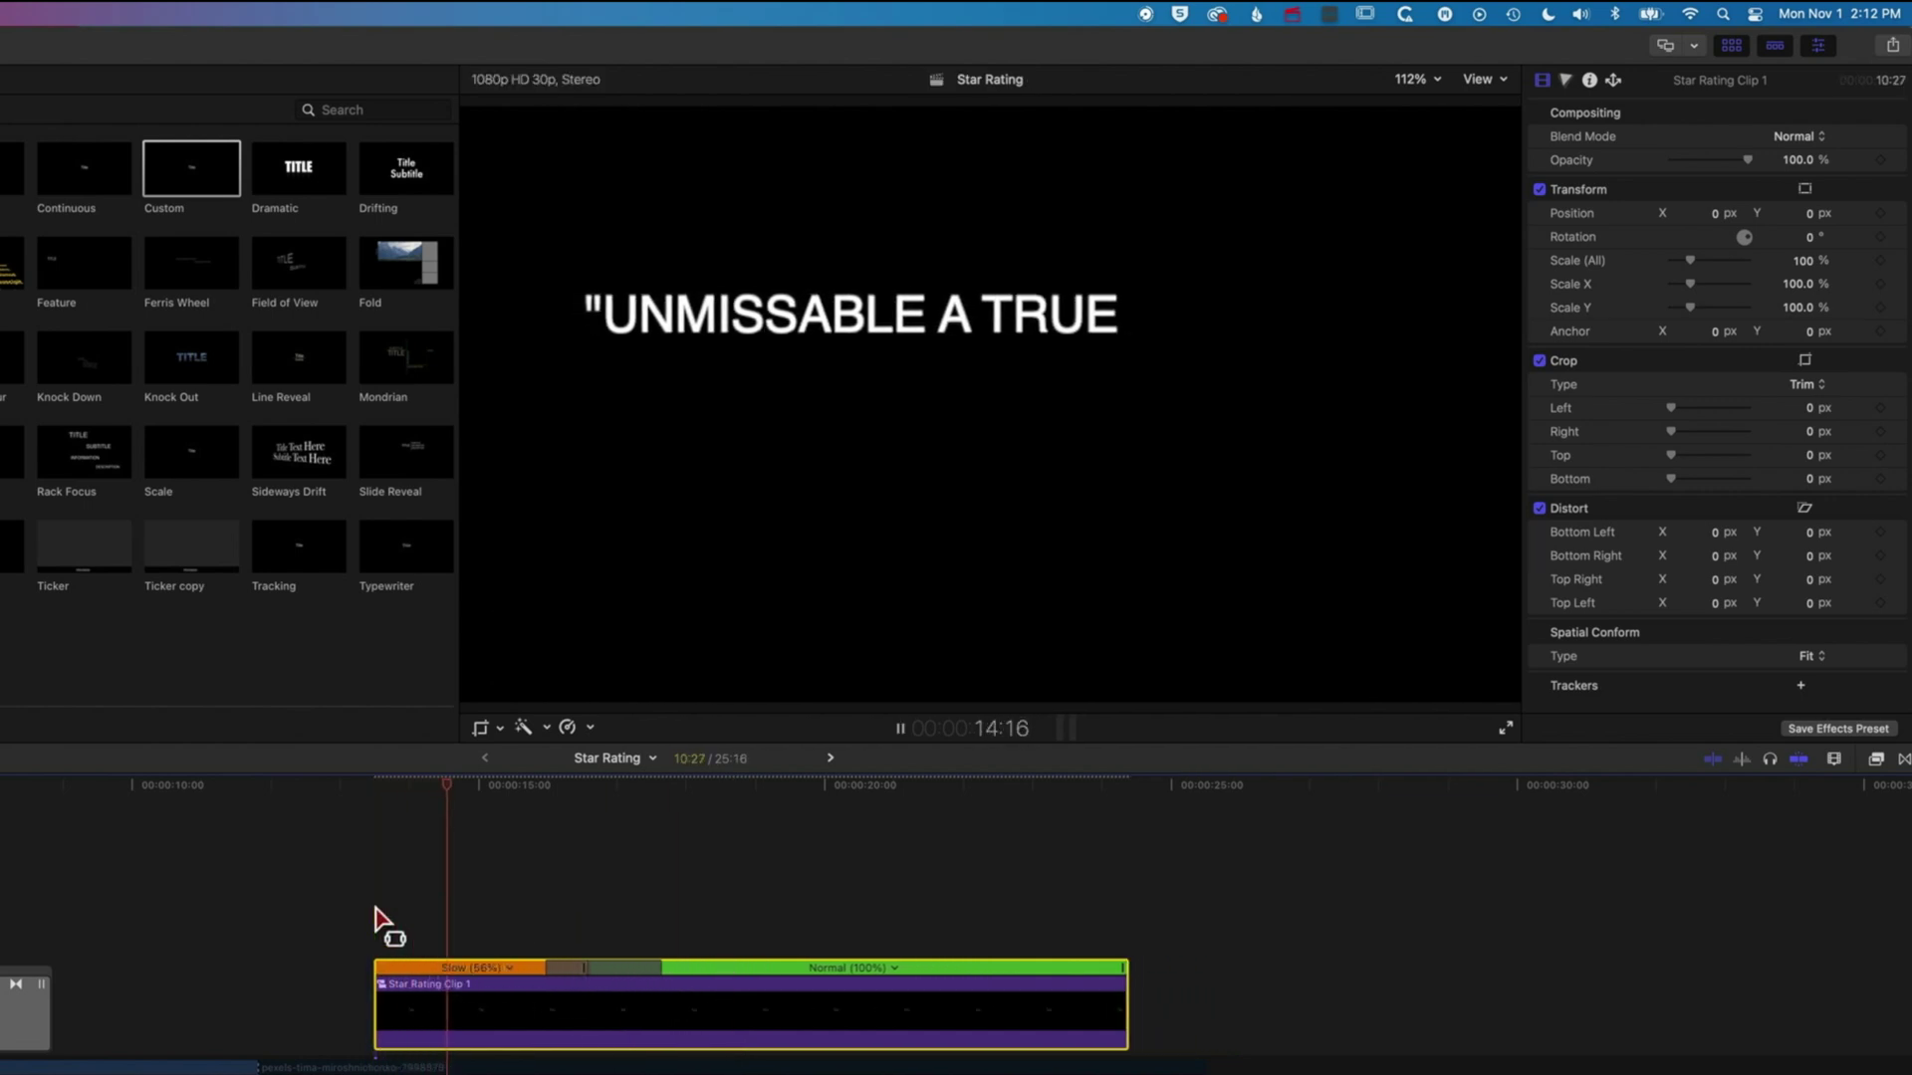
key(space)
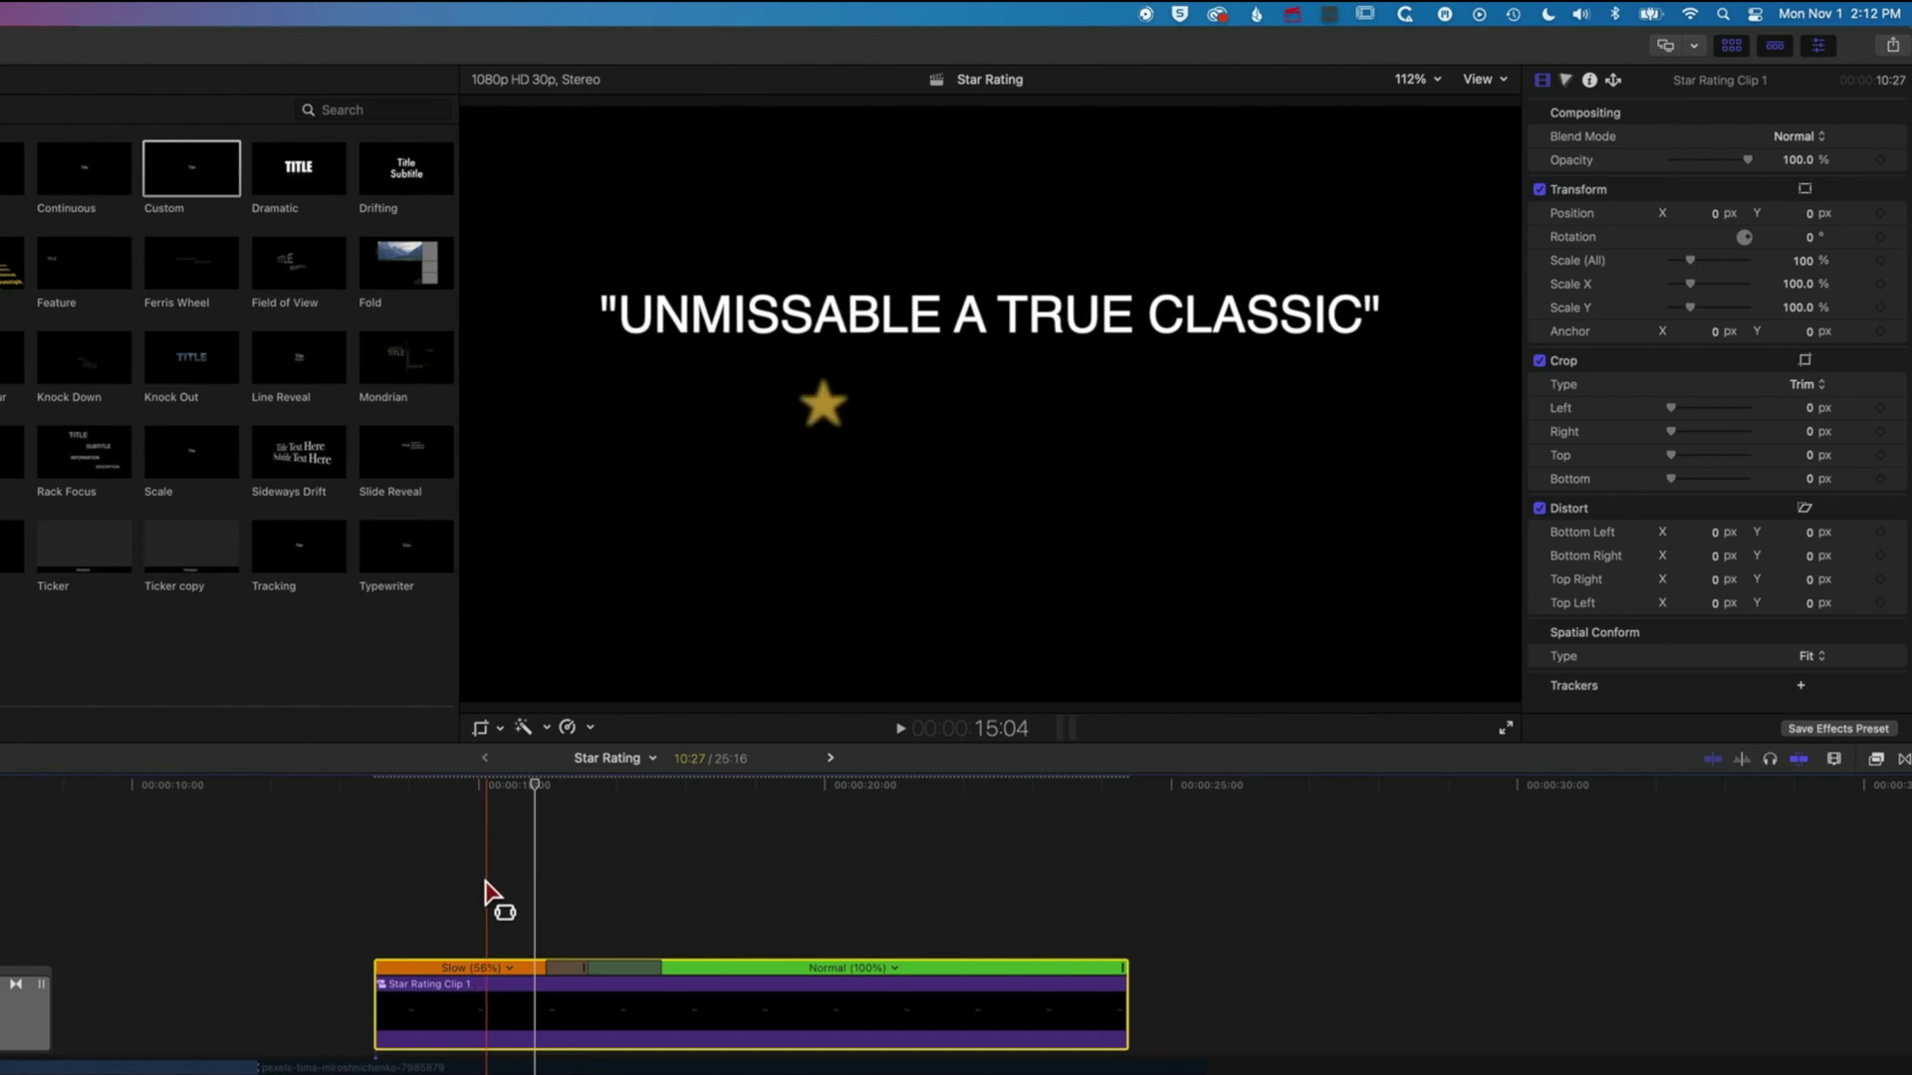
- Mark a range over the star reveal and slow it to 25%, then preview it
click(485, 1001)
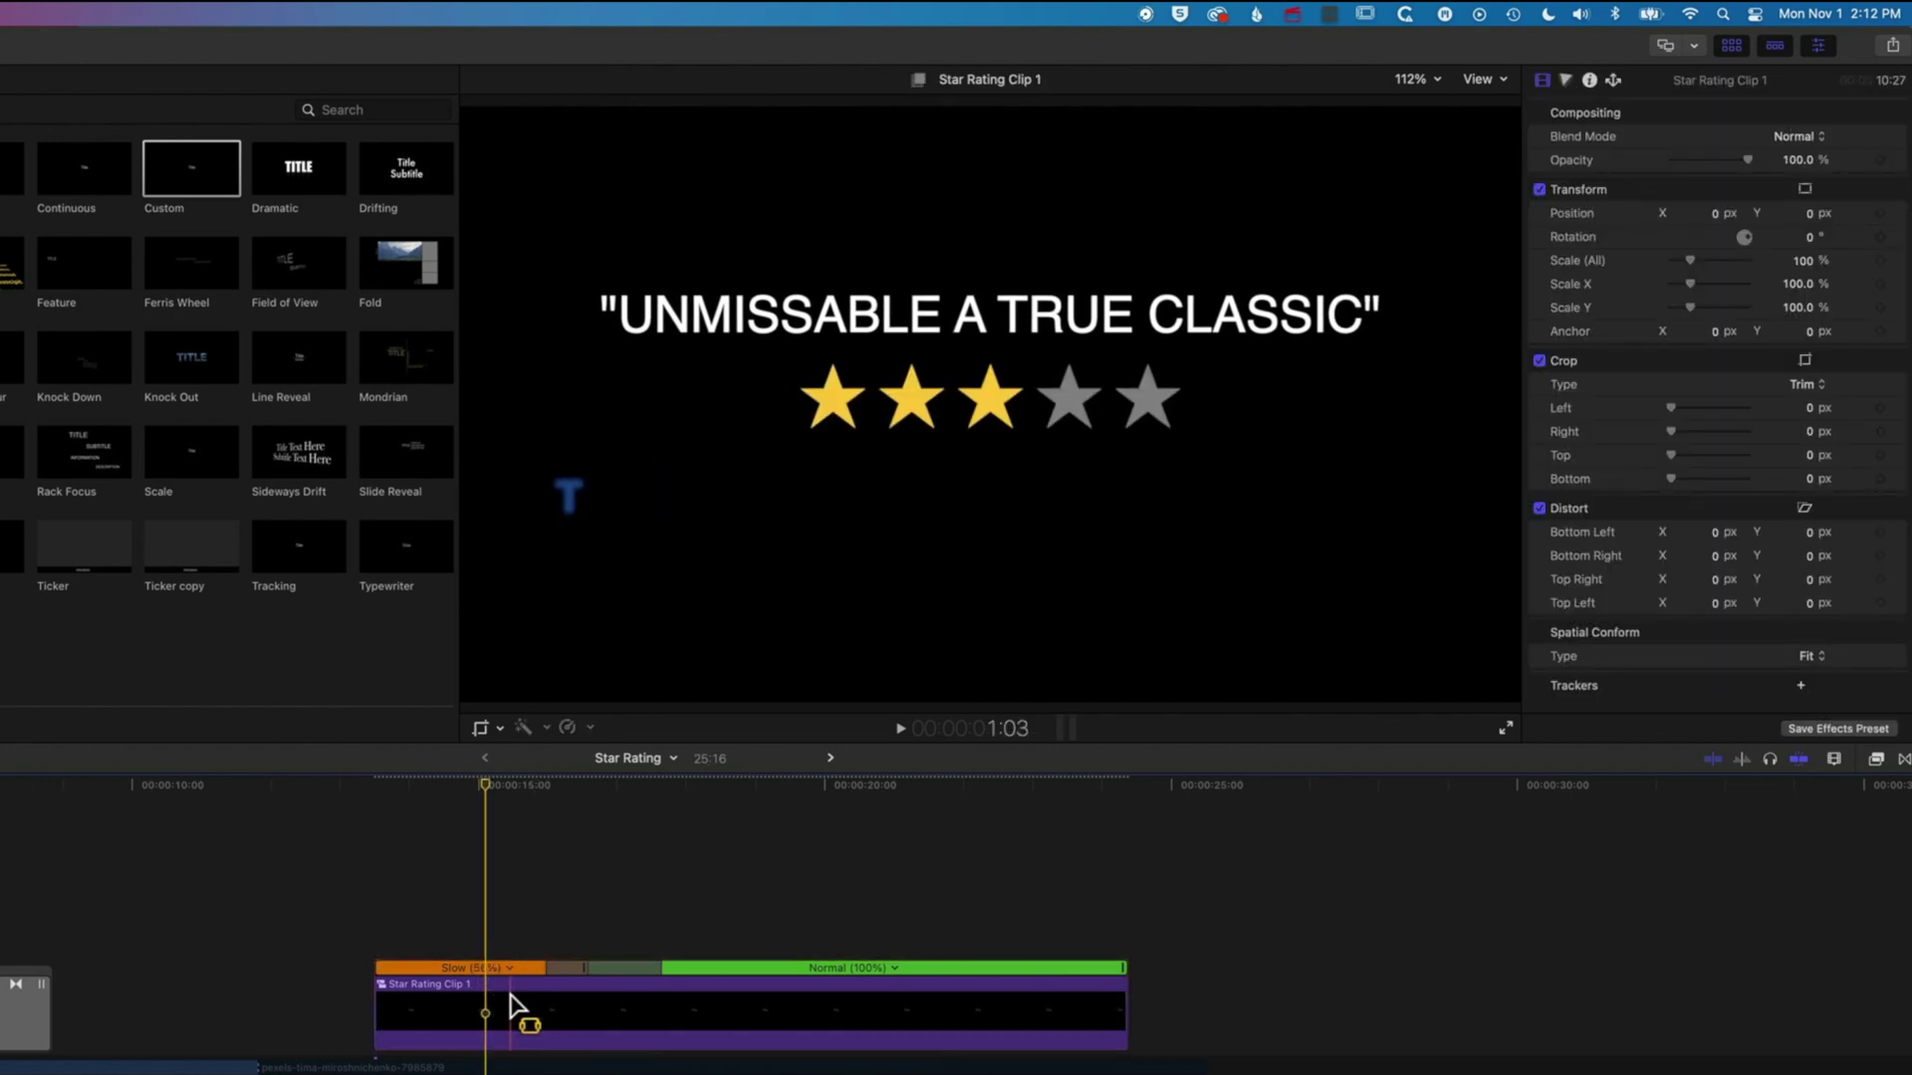
drag(510, 1006, 494, 1001)
click(588, 727)
mouse_move(606, 748)
click(814, 773)
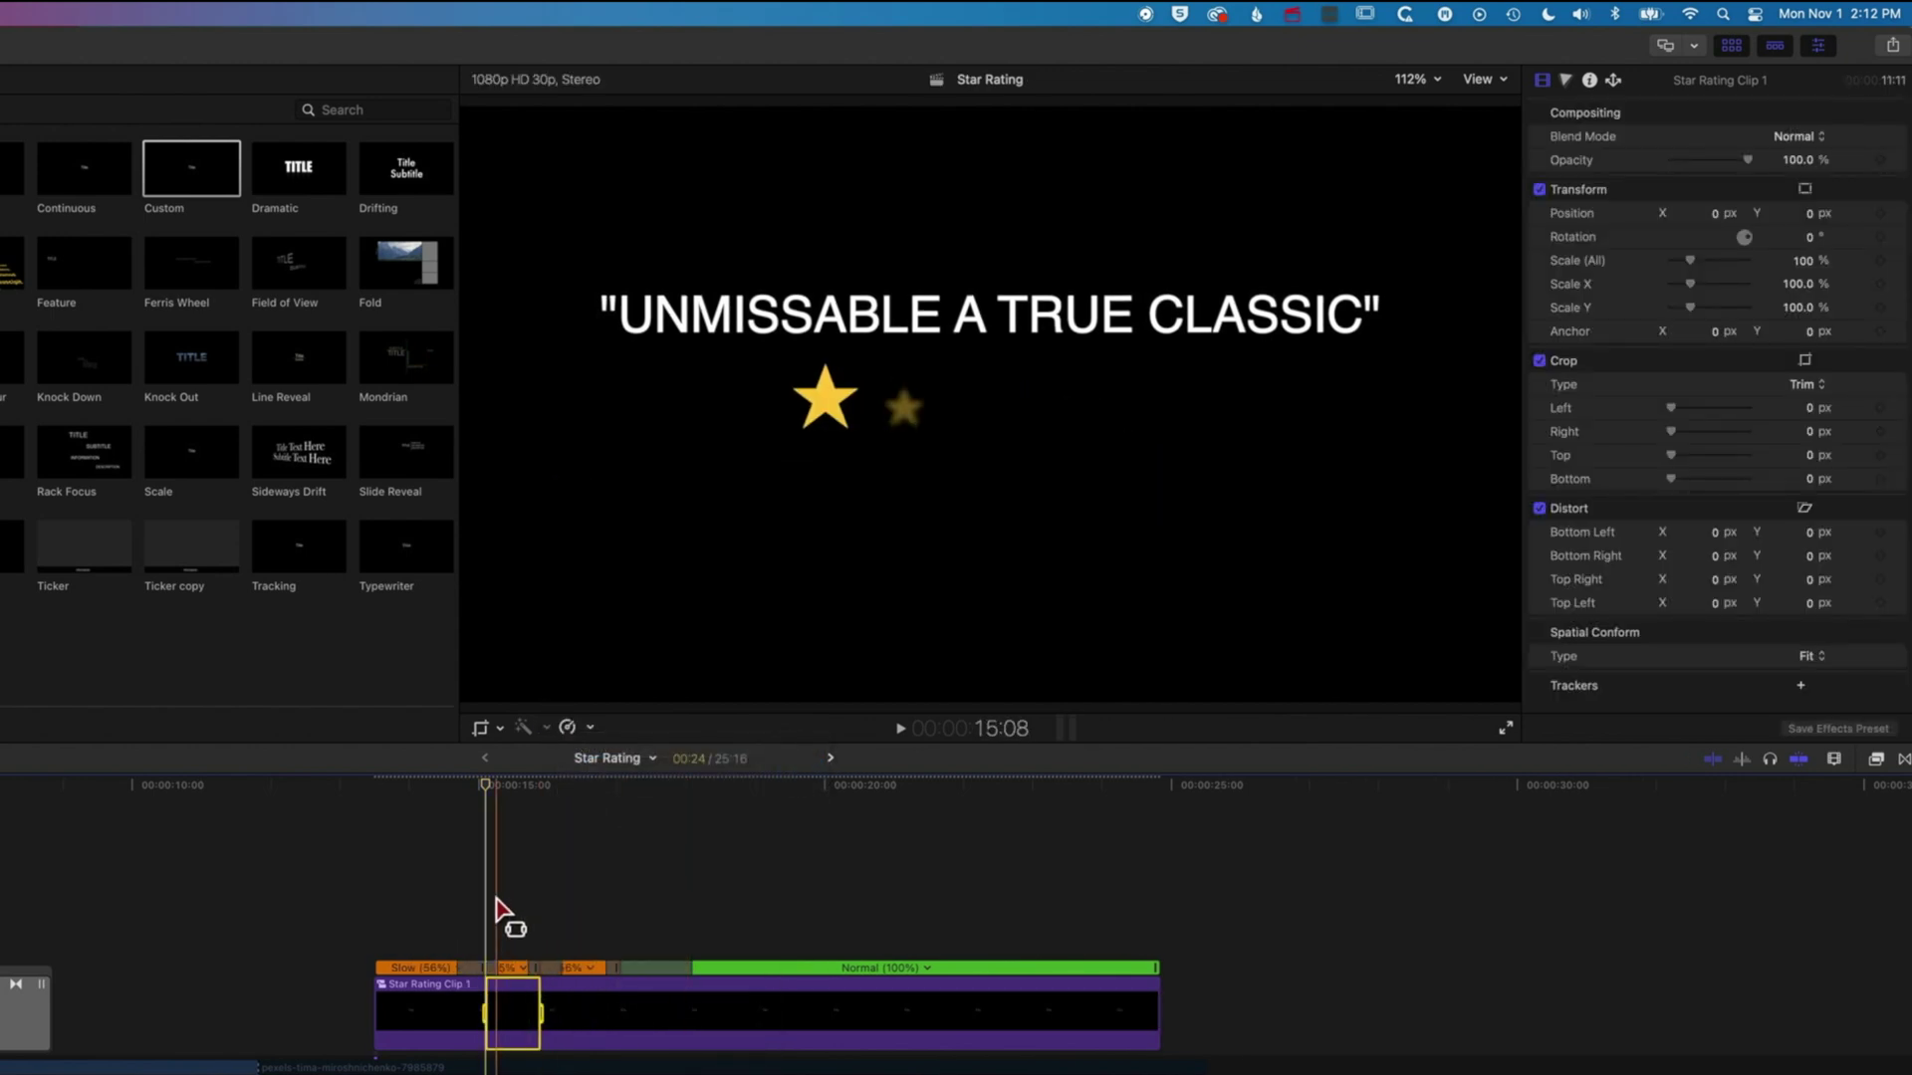
key(space)
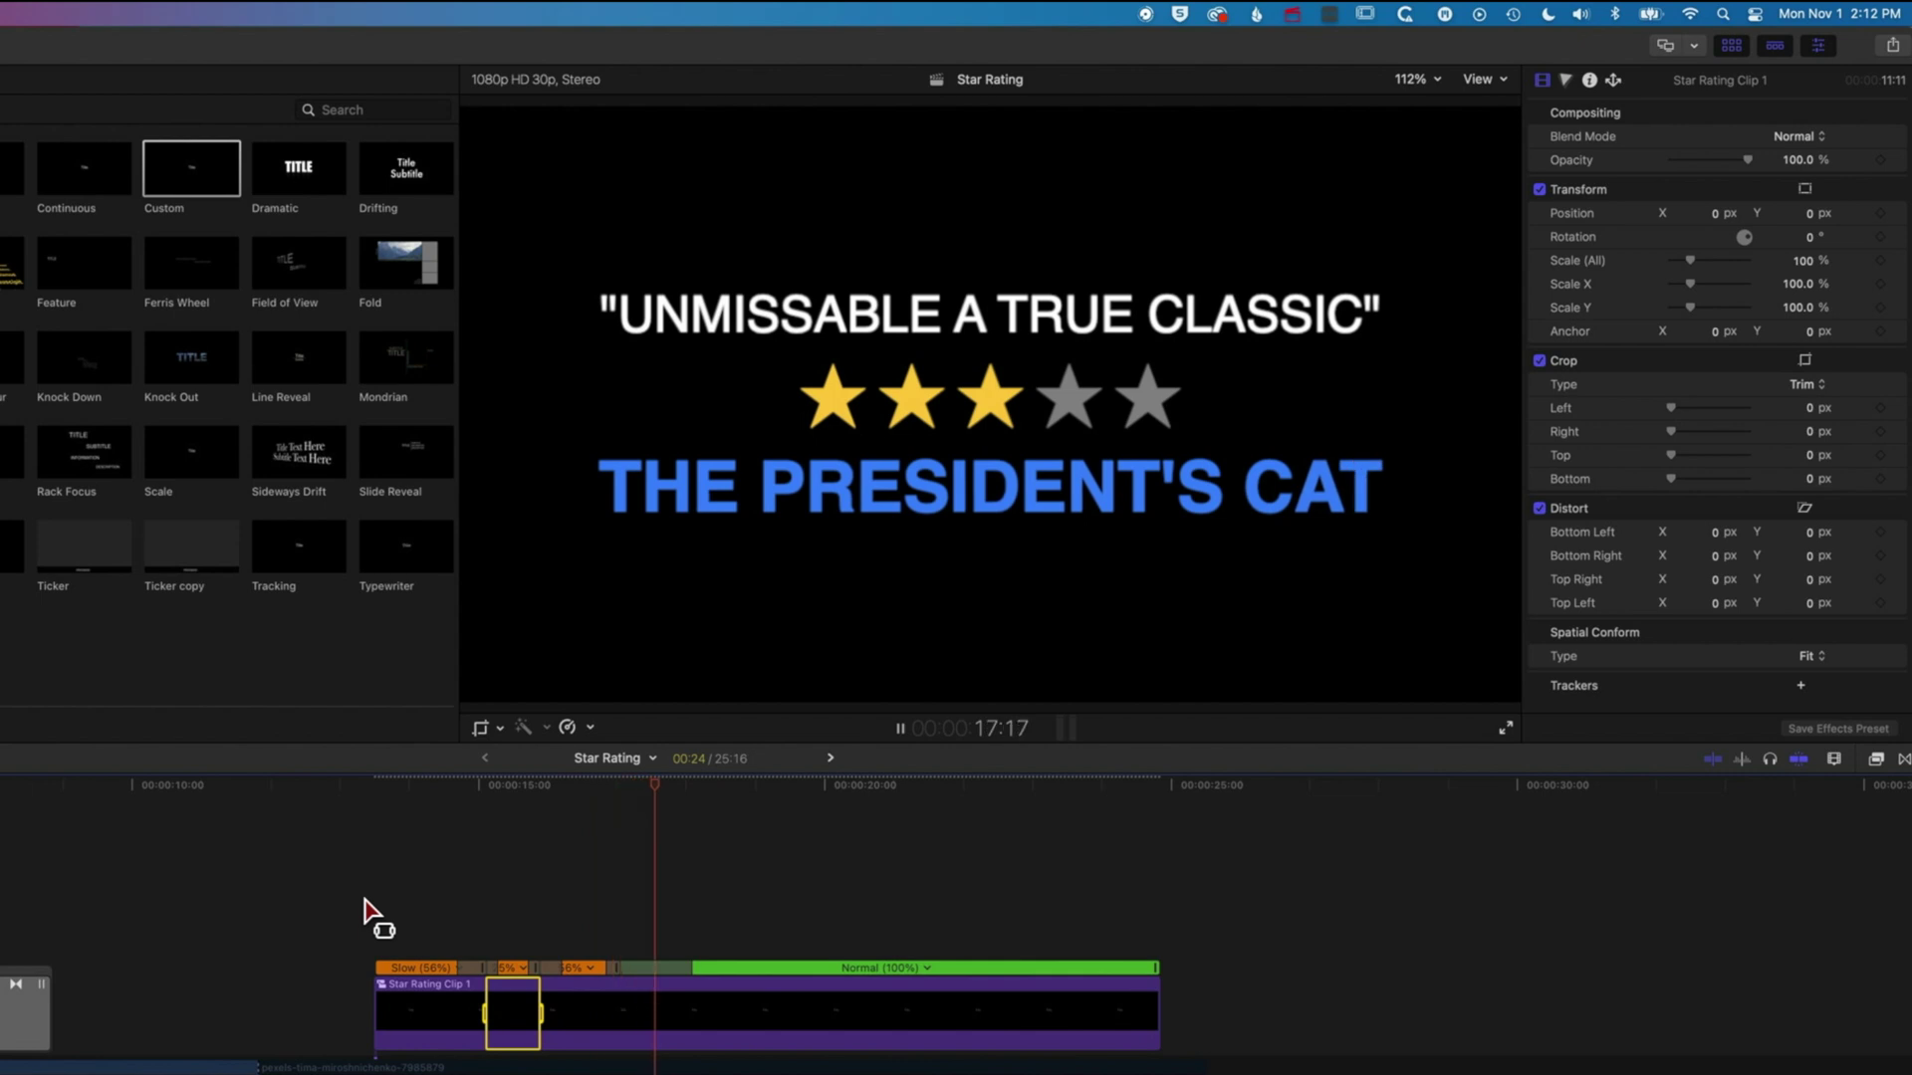
key(space)
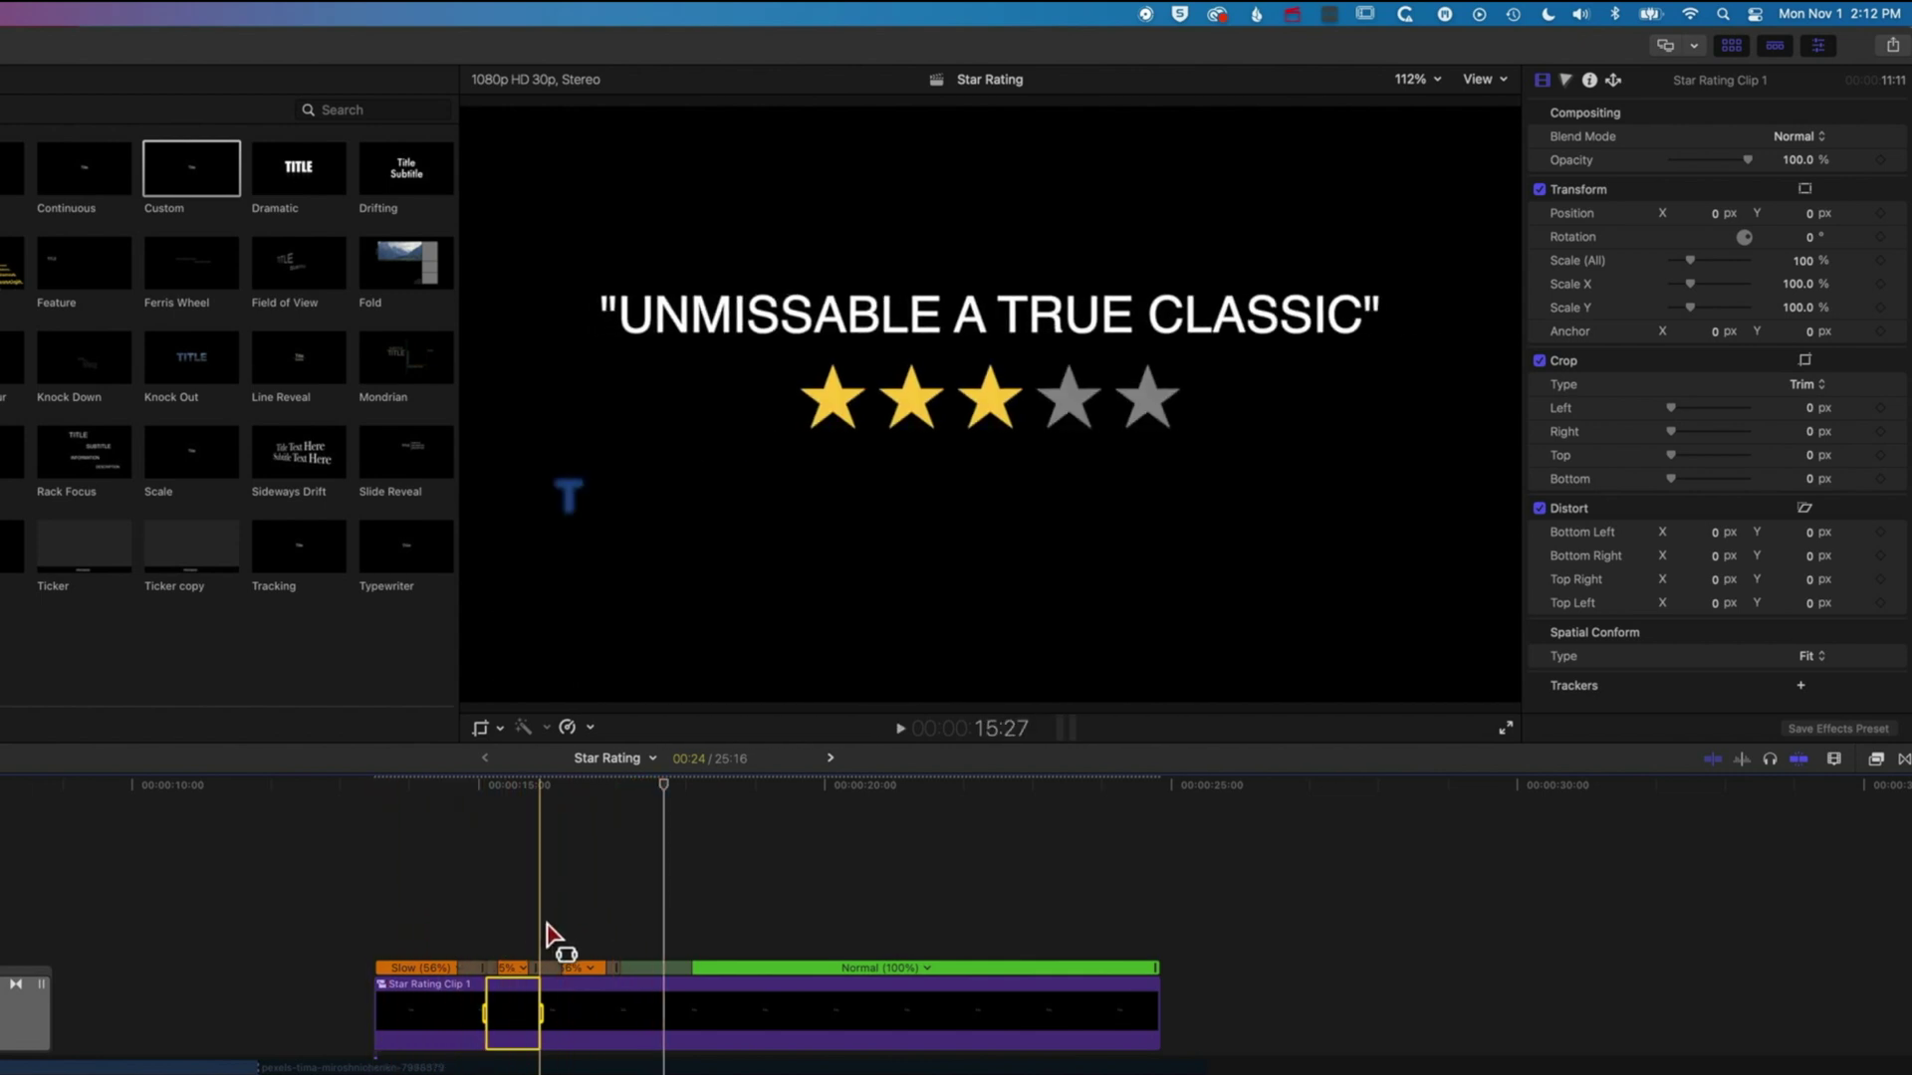
- Replay the retimed title from the clip start, then move the playhead to the clip's end
click(378, 782)
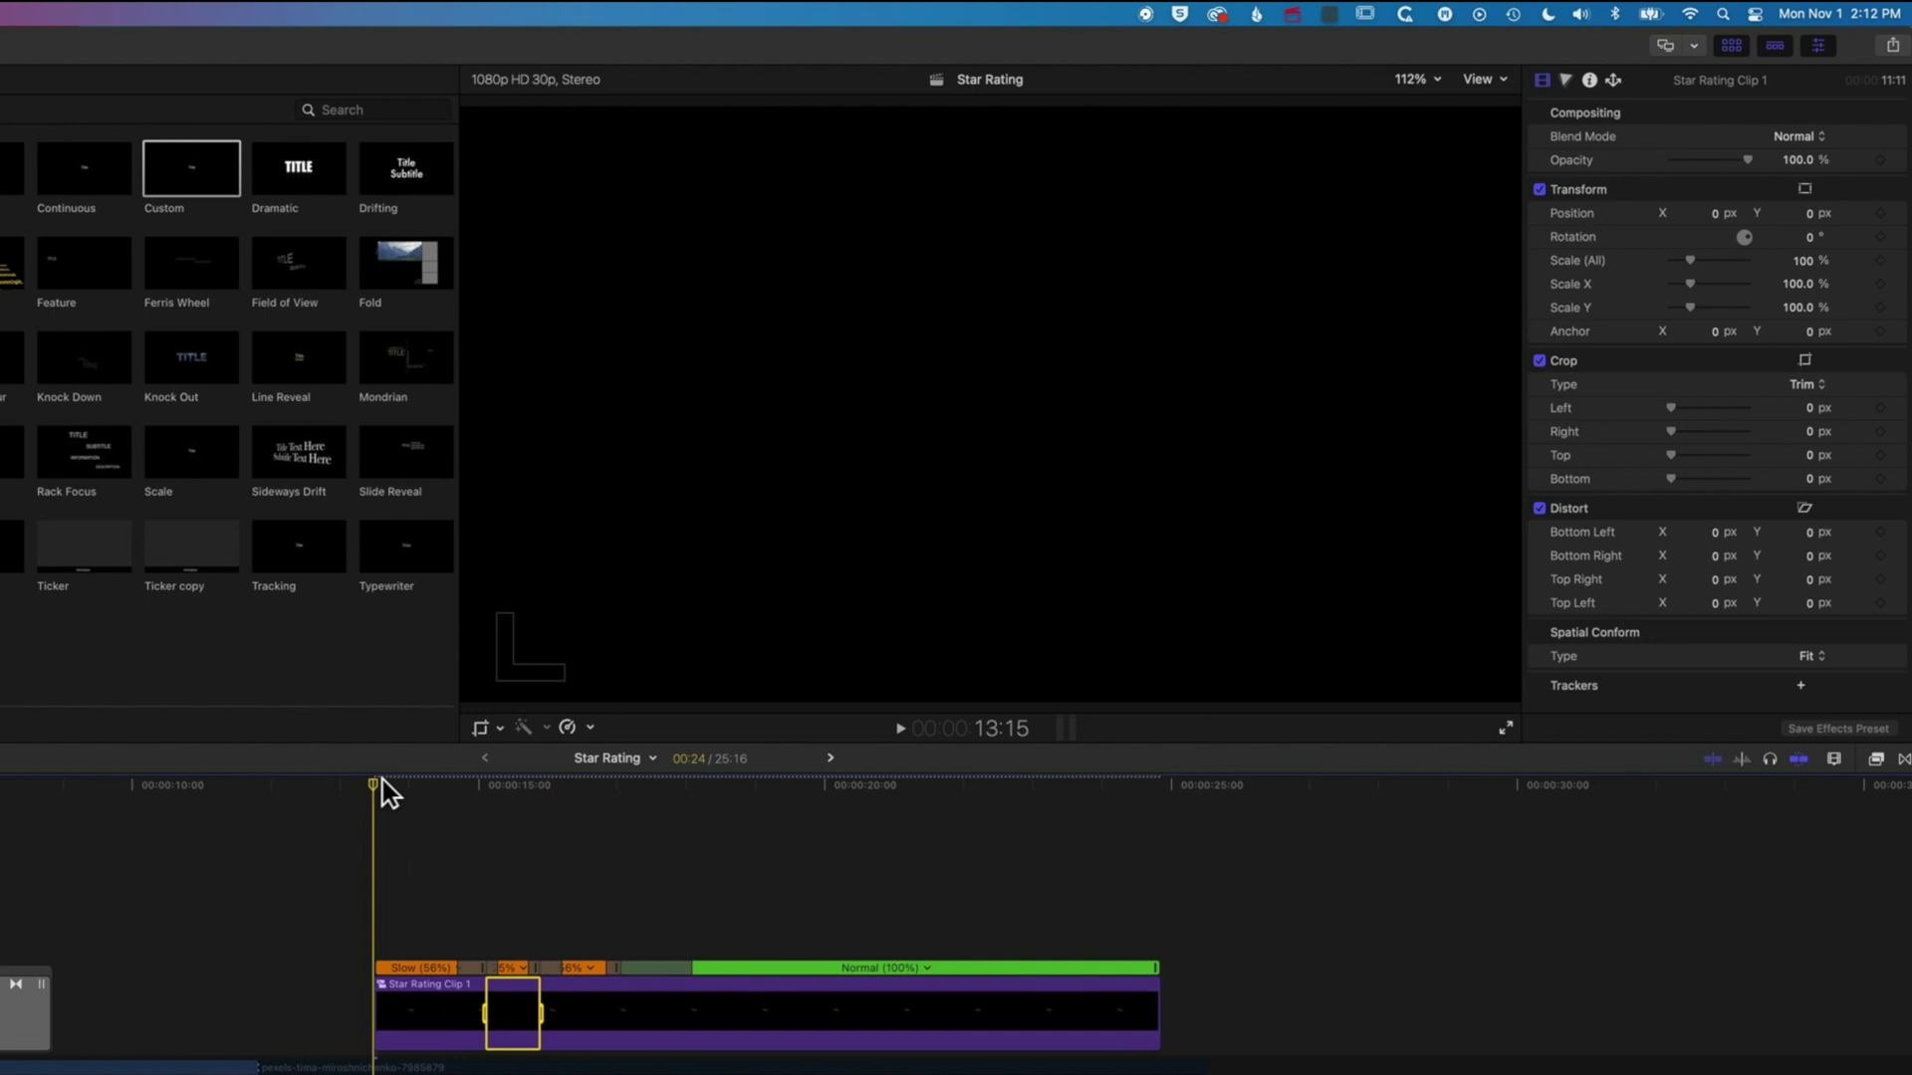
key(space)
click(378, 807)
key(space)
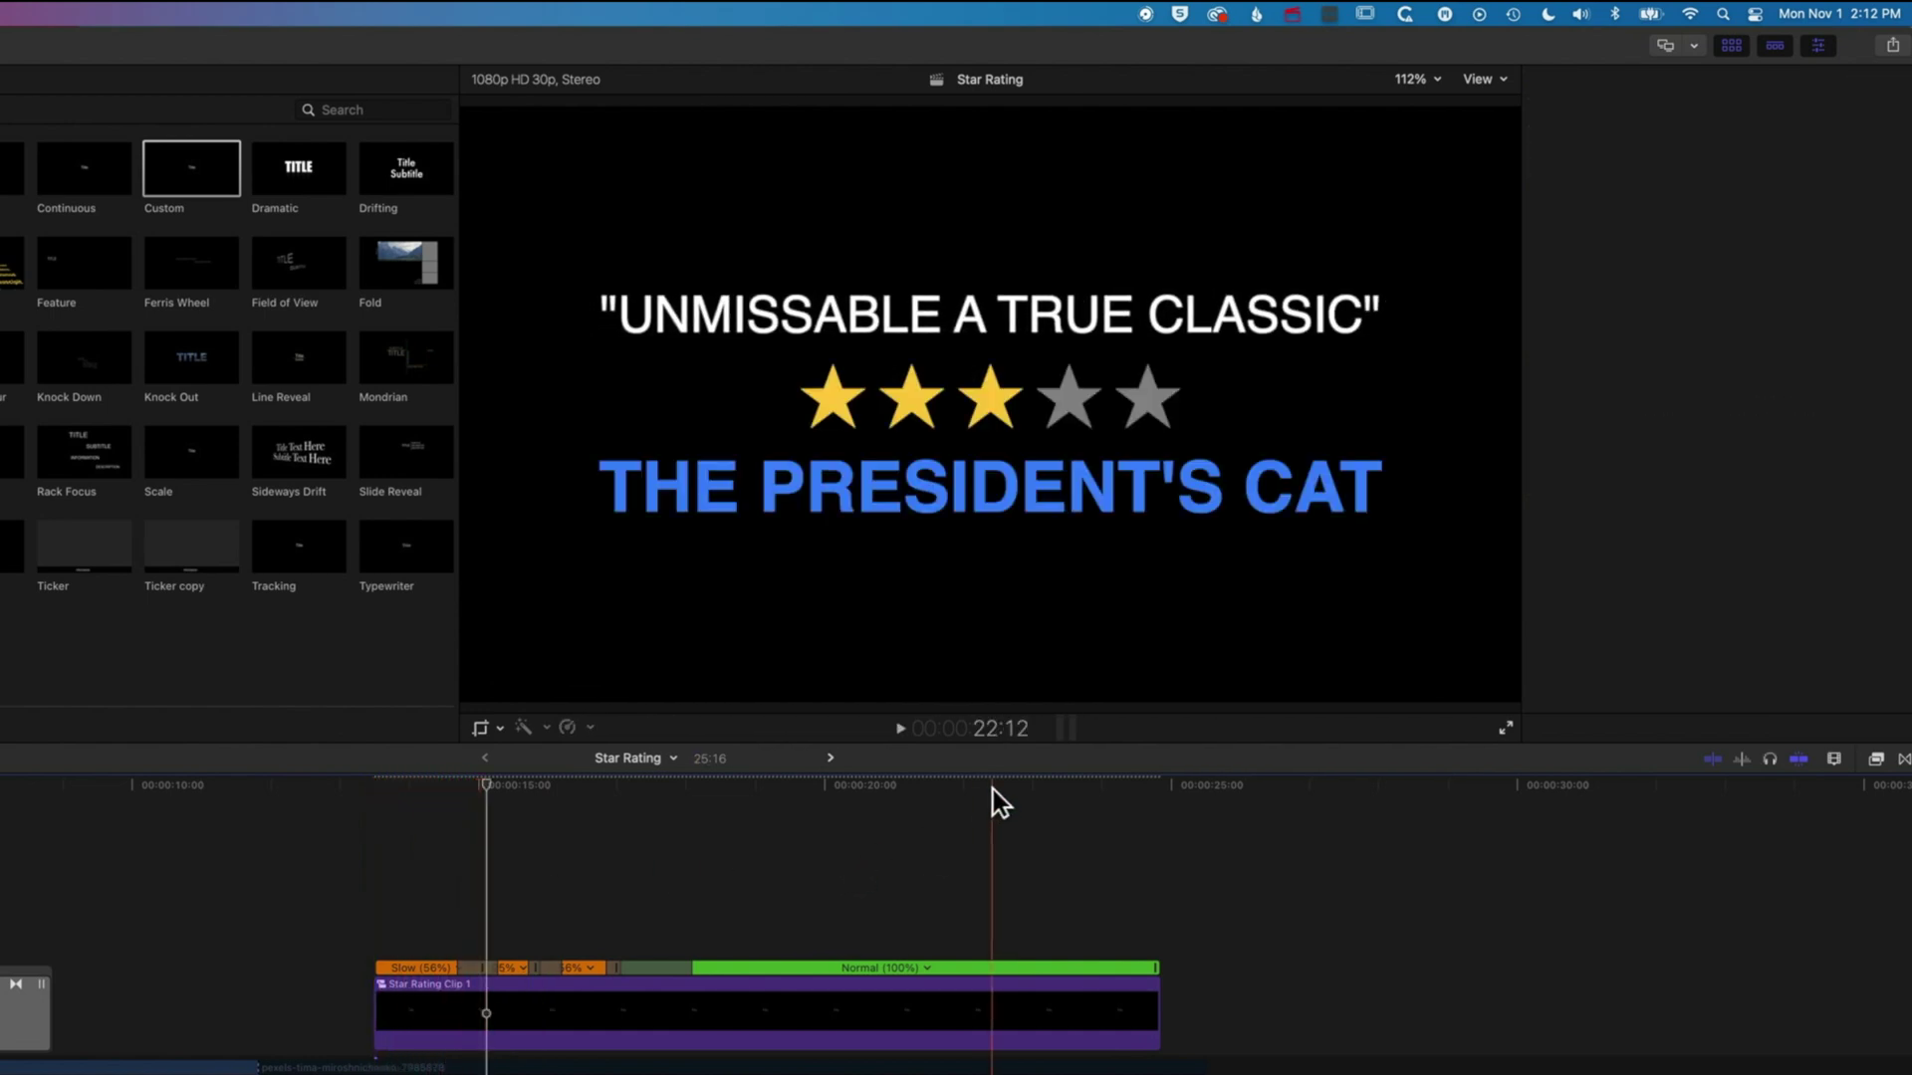
click(1161, 781)
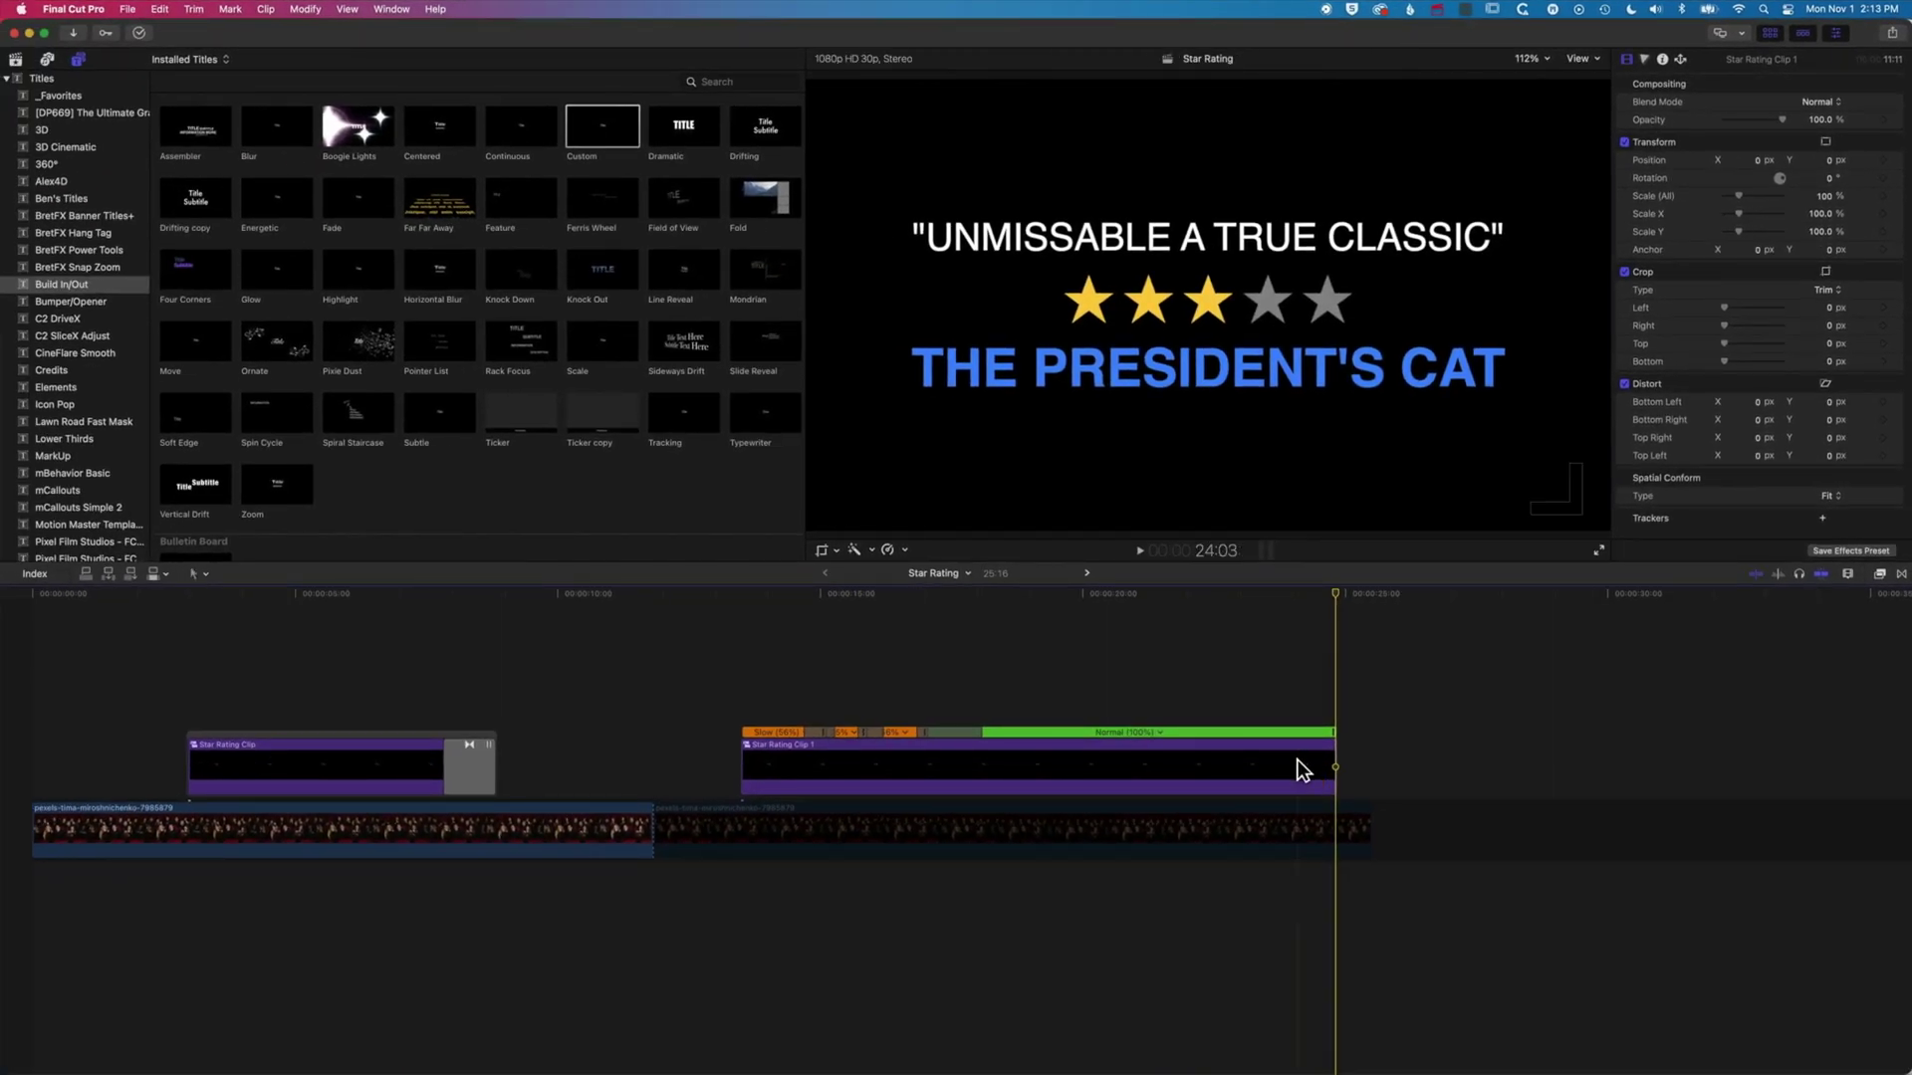
- Open Star Rating Clip 1, select the quote title and set its Out Opacity to 0%
double_click(1298, 763)
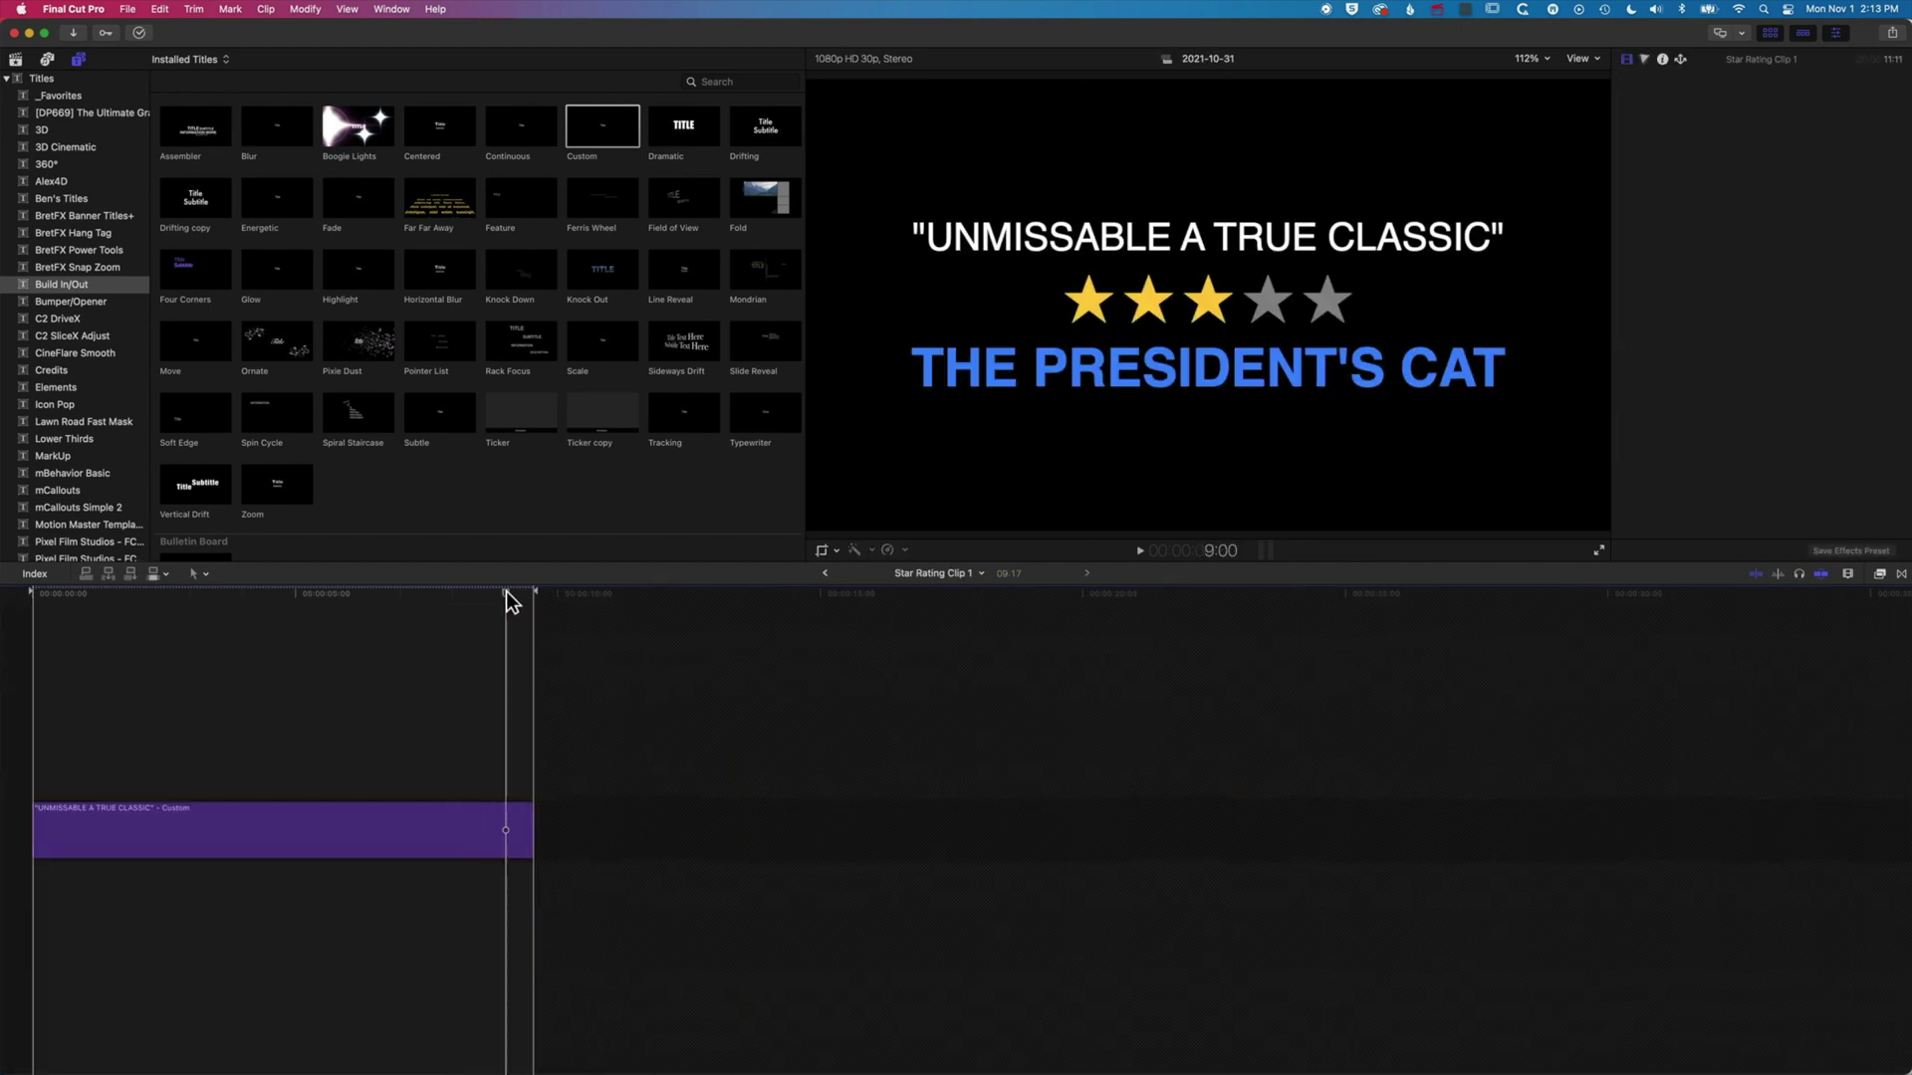
click(534, 594)
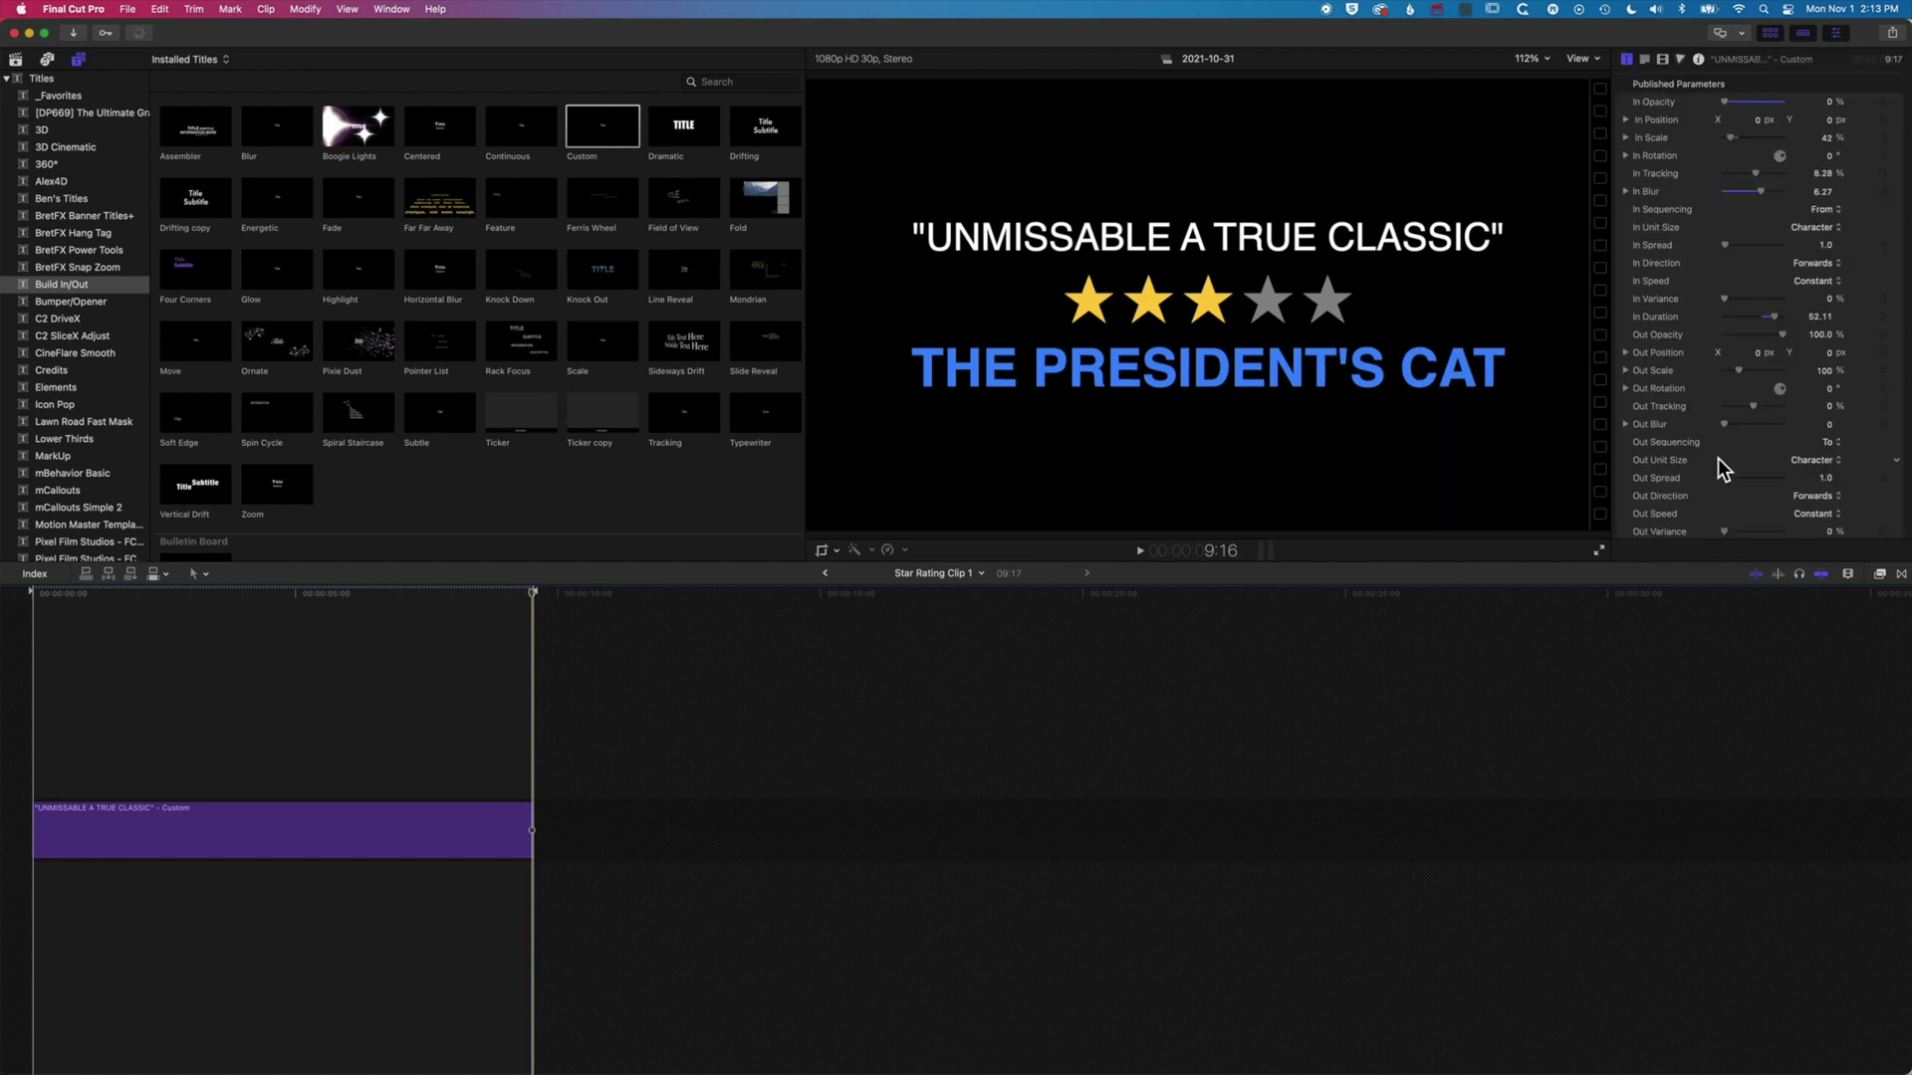
drag(1779, 335, 1686, 331)
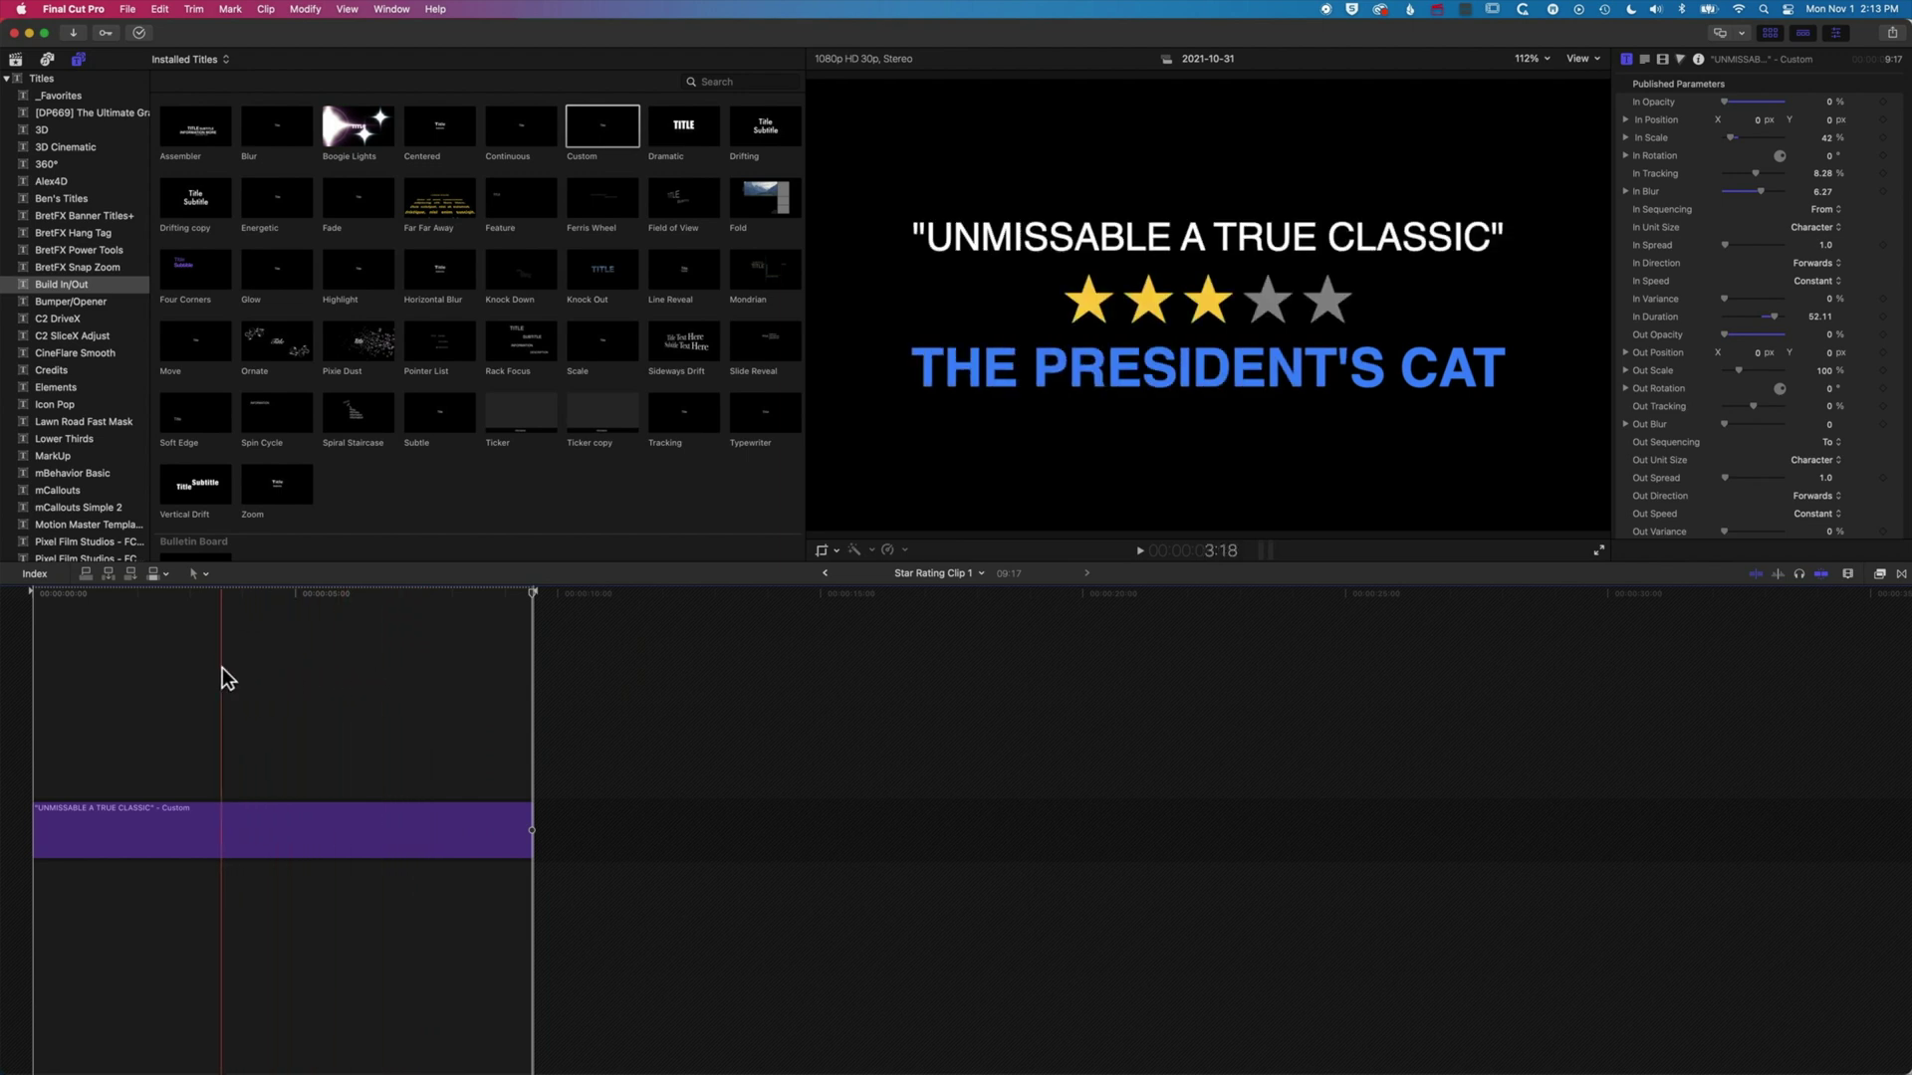
key(space)
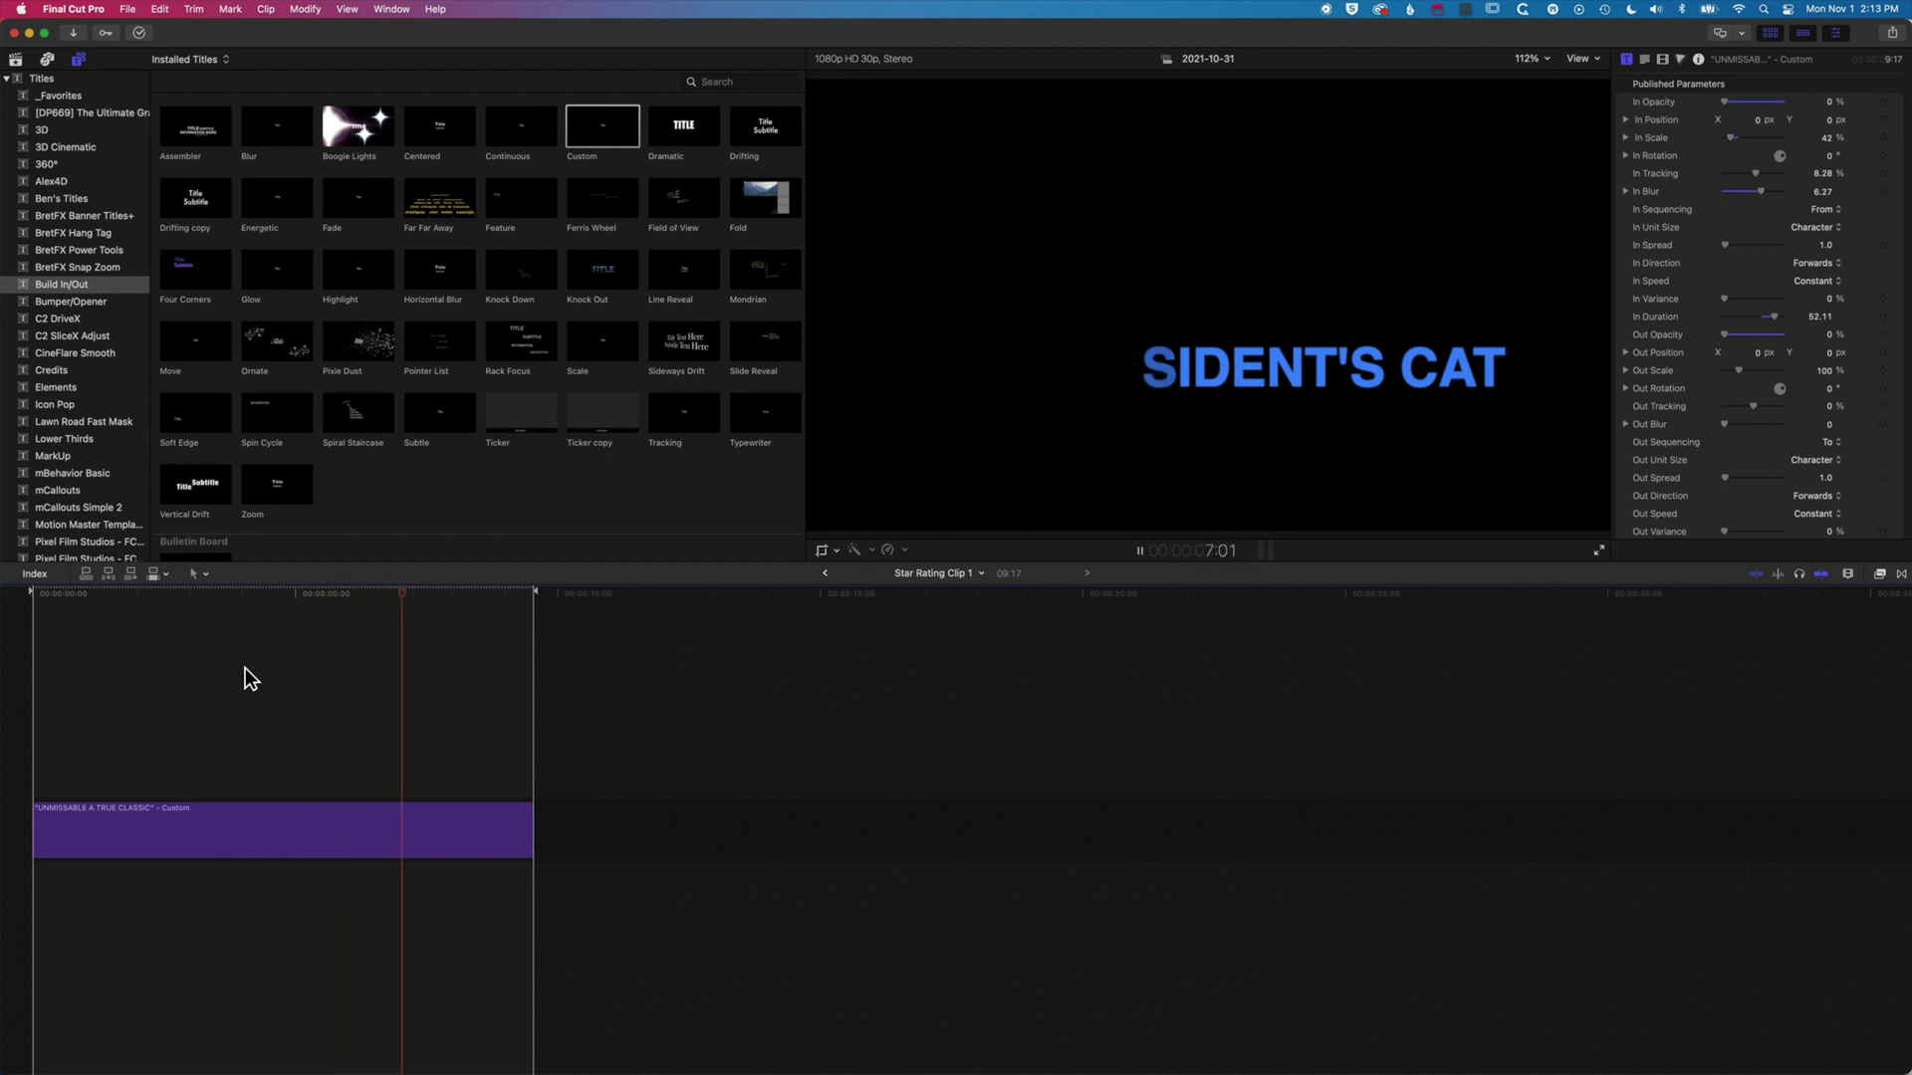
key(space)
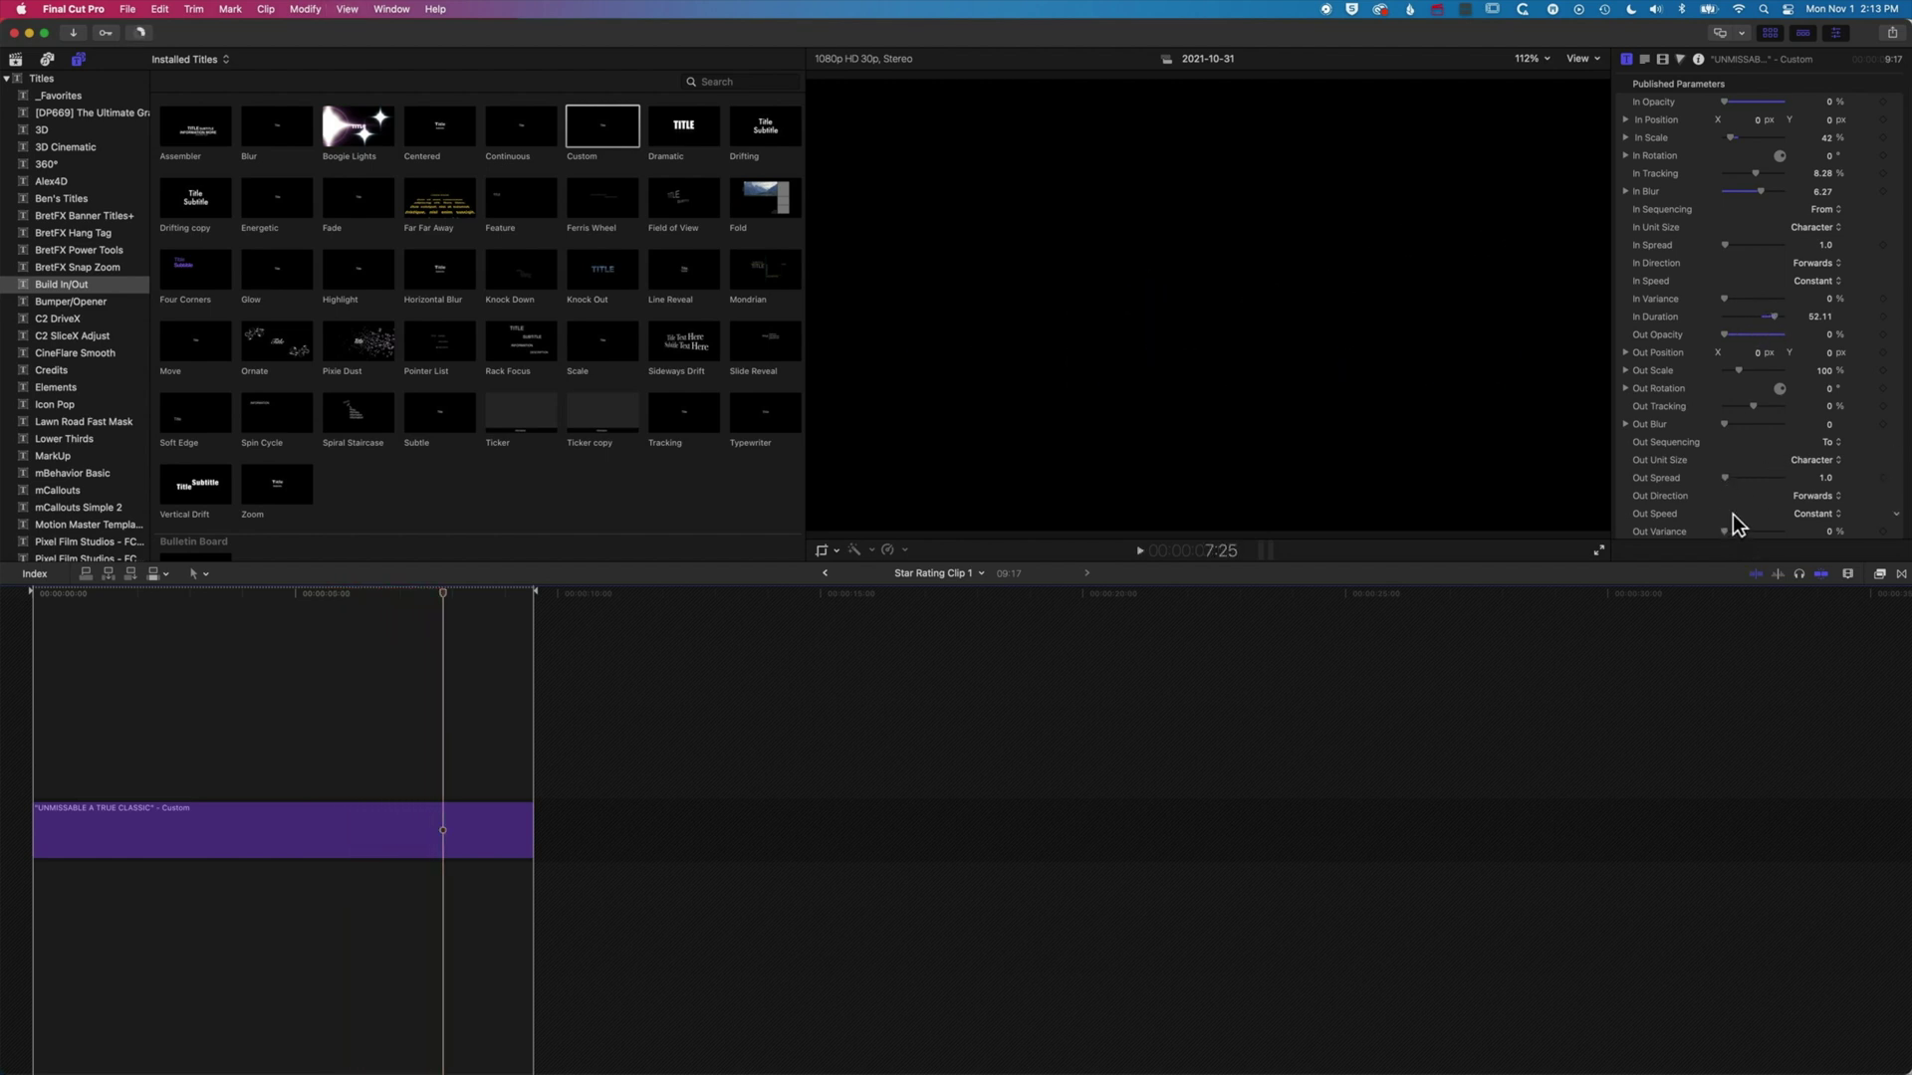
- Shorten the title's Out Duration and preview the faster exit animation
scroll(1733, 512, down, 2)
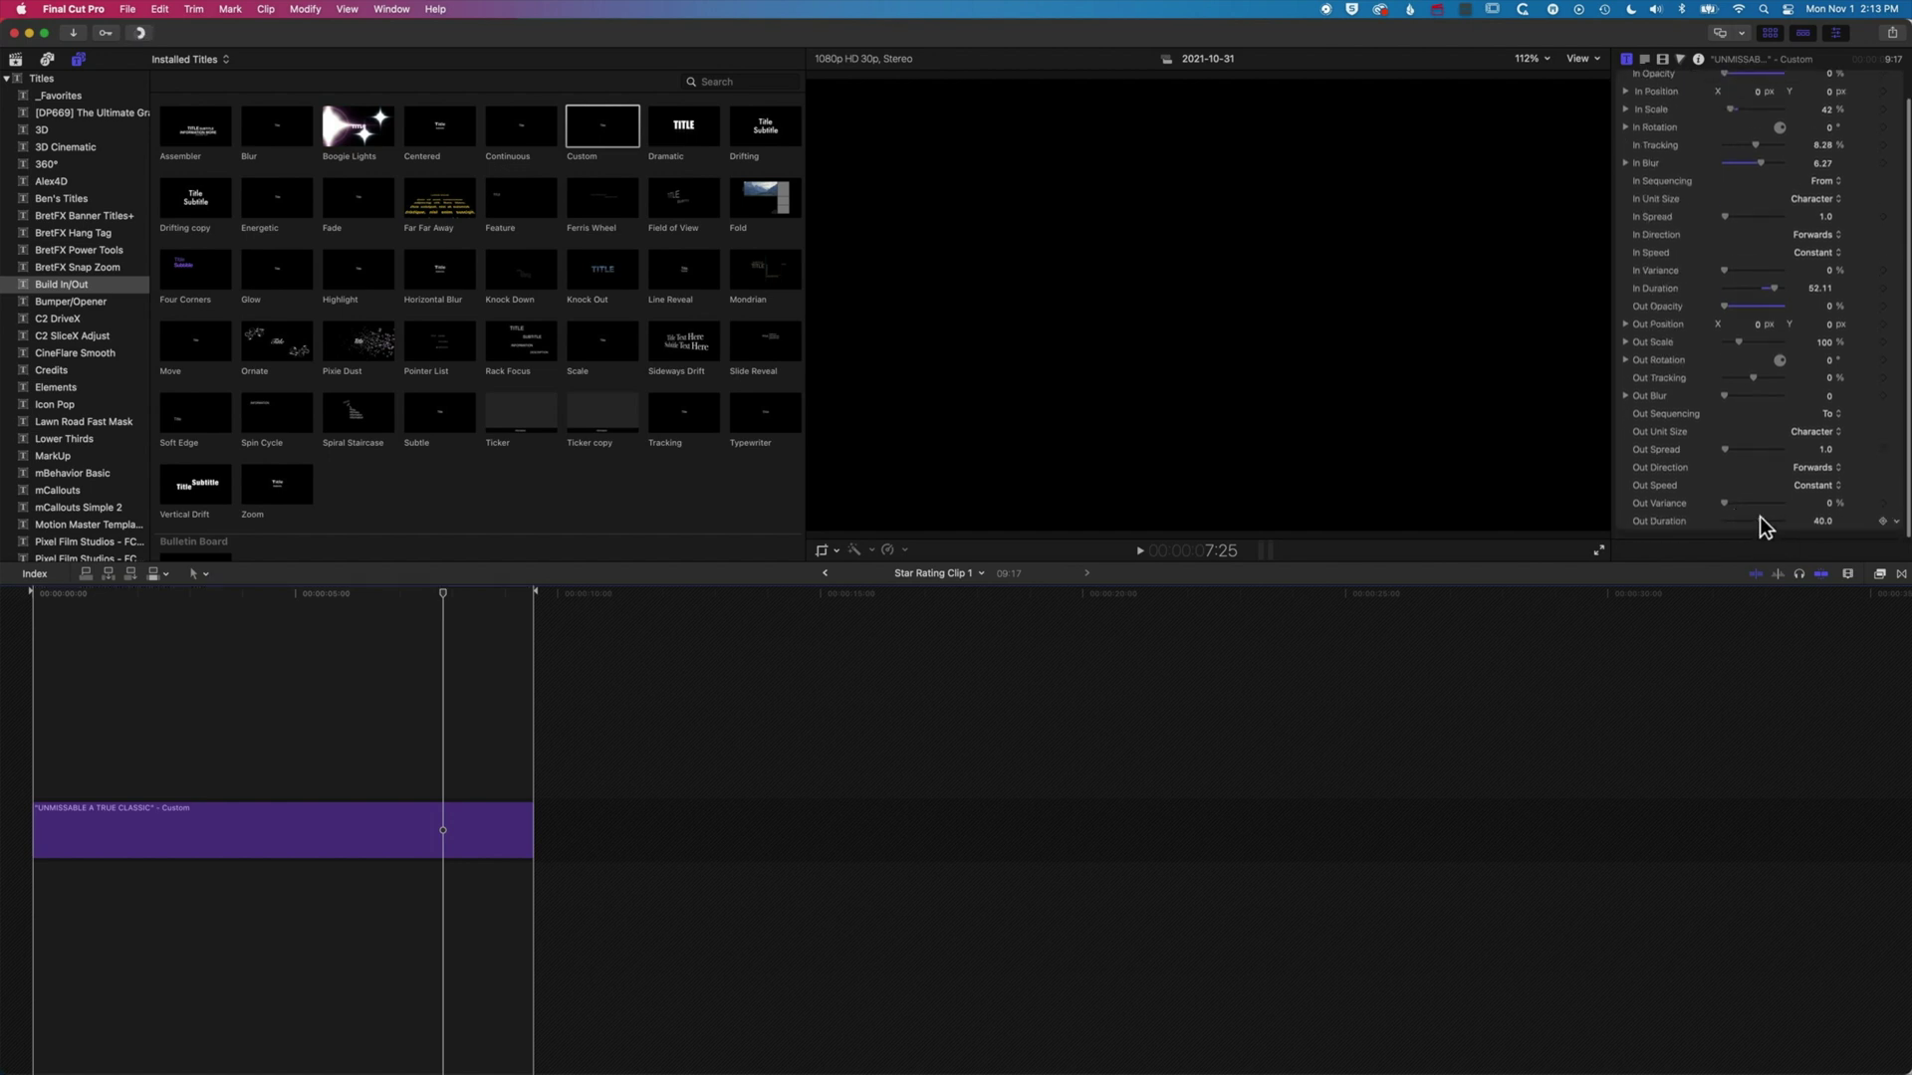
drag(1759, 515, 1741, 518)
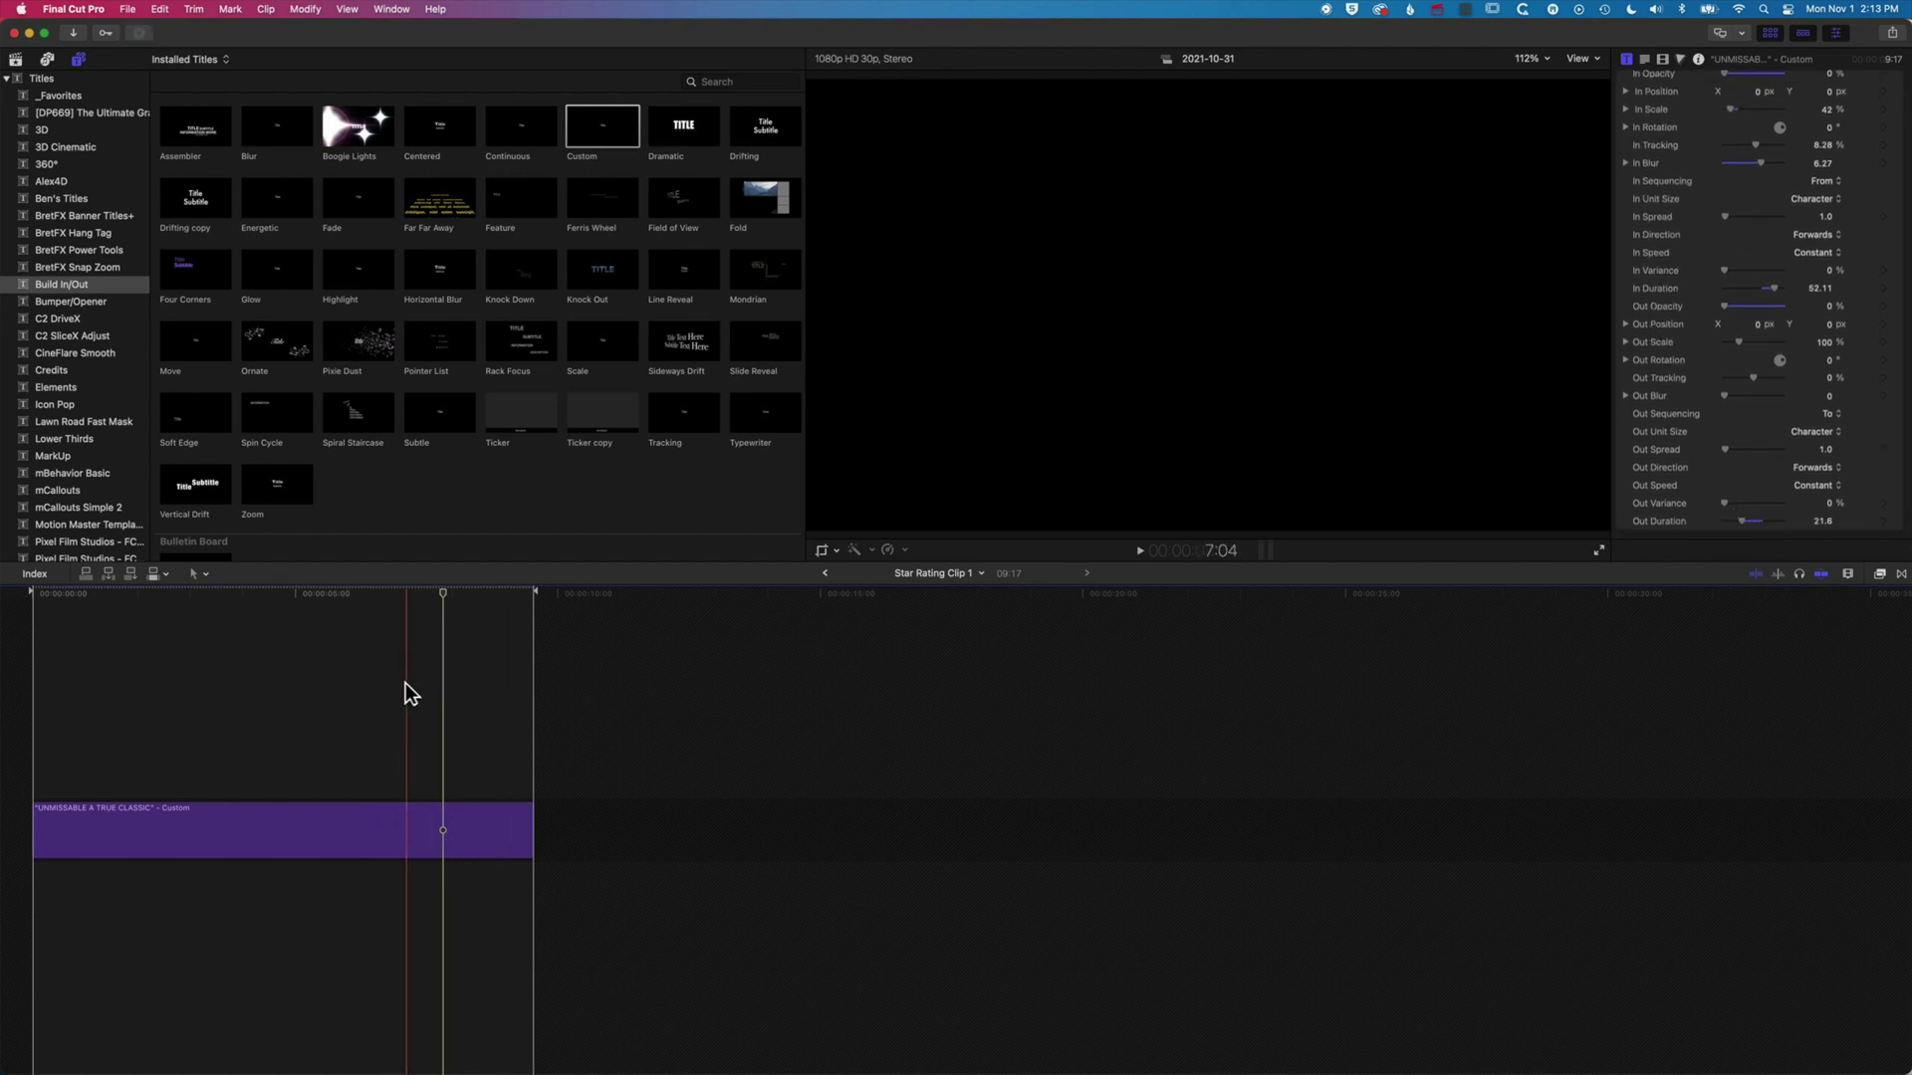
key(space)
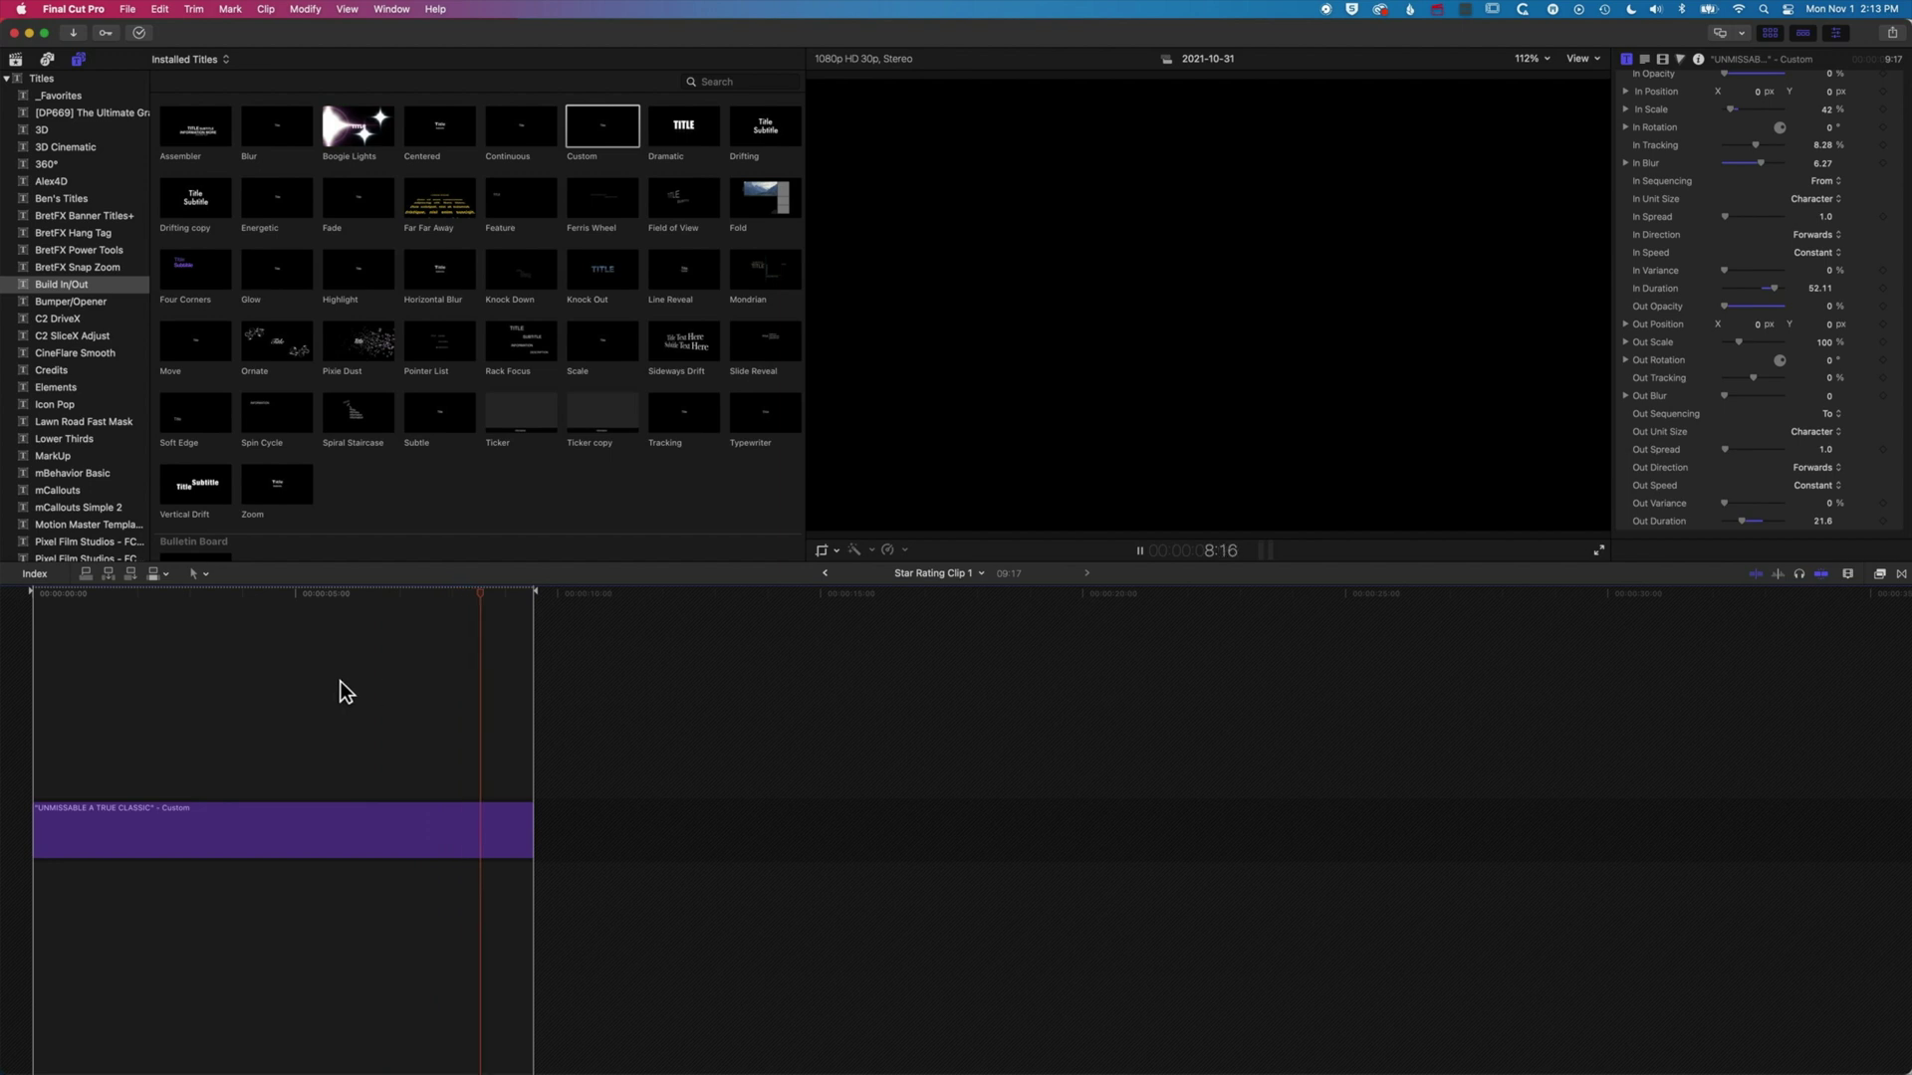
click(182, 681)
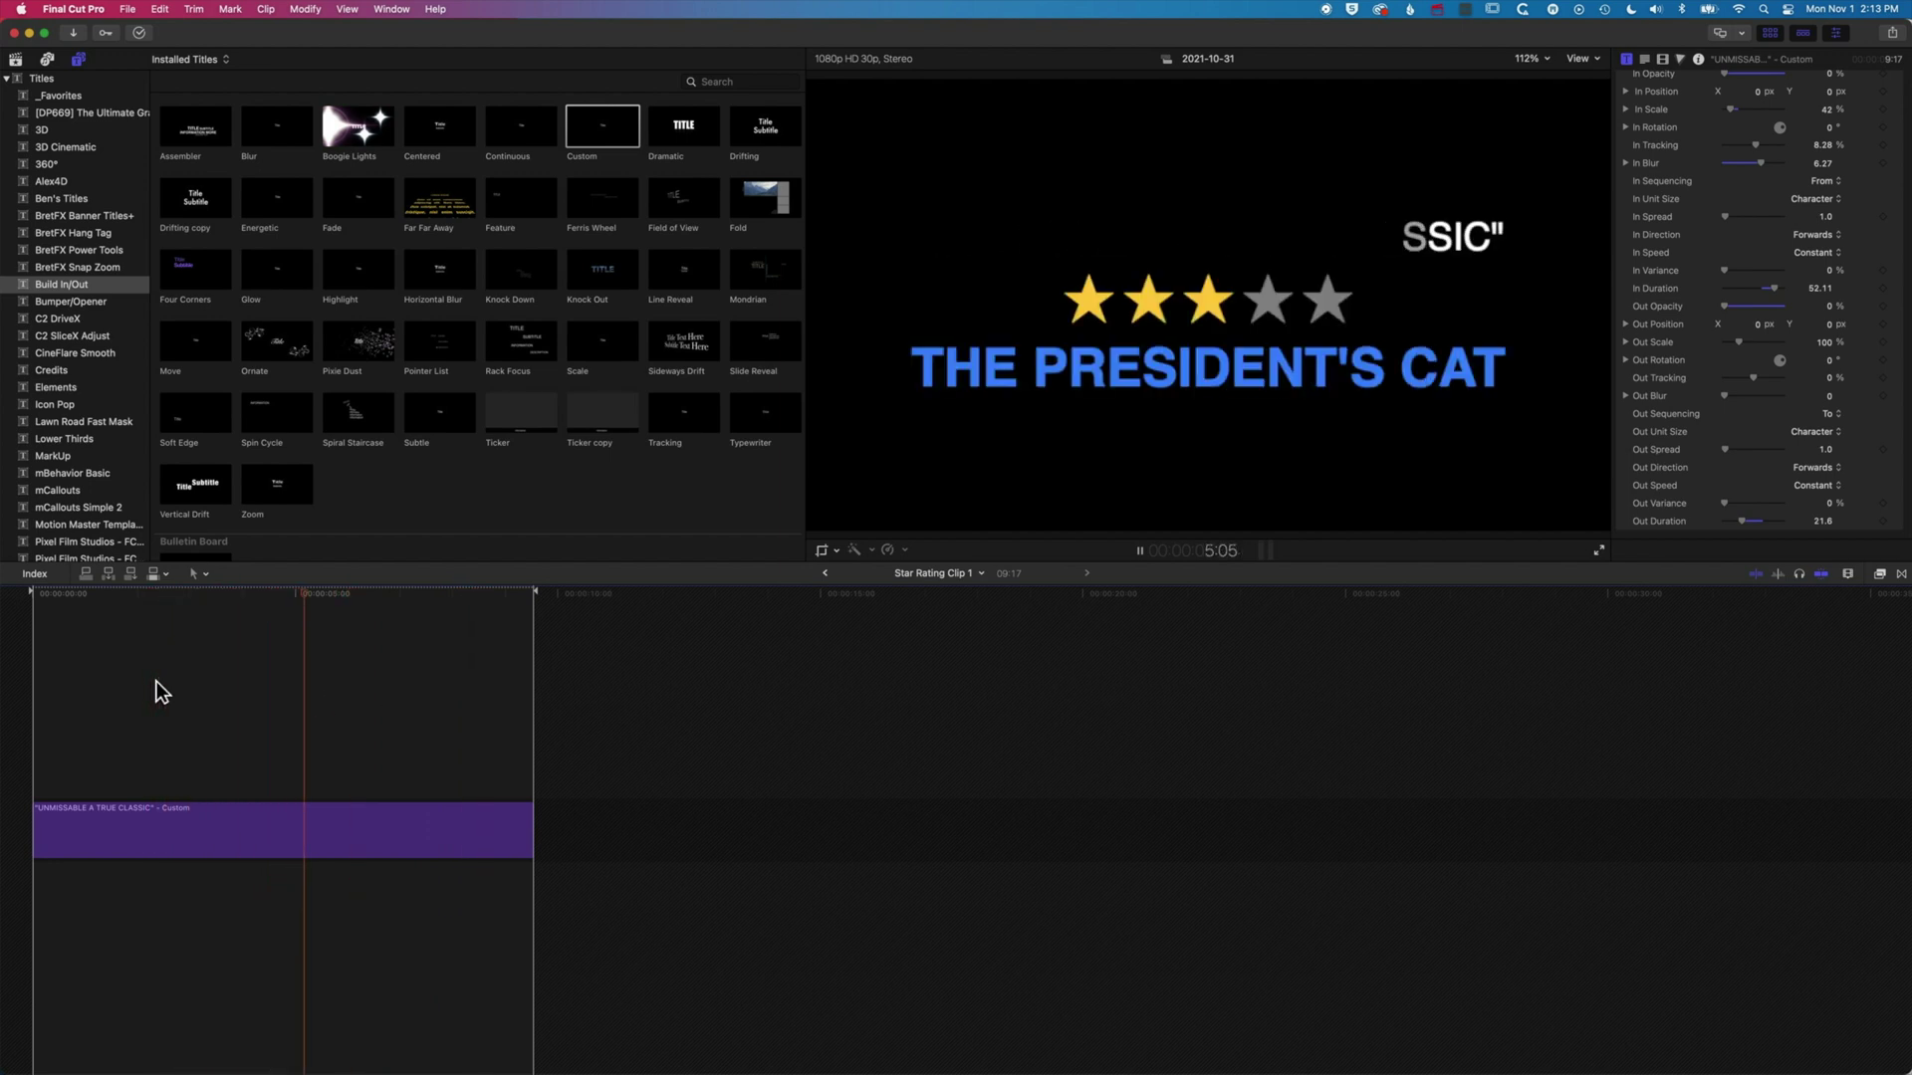
key(space)
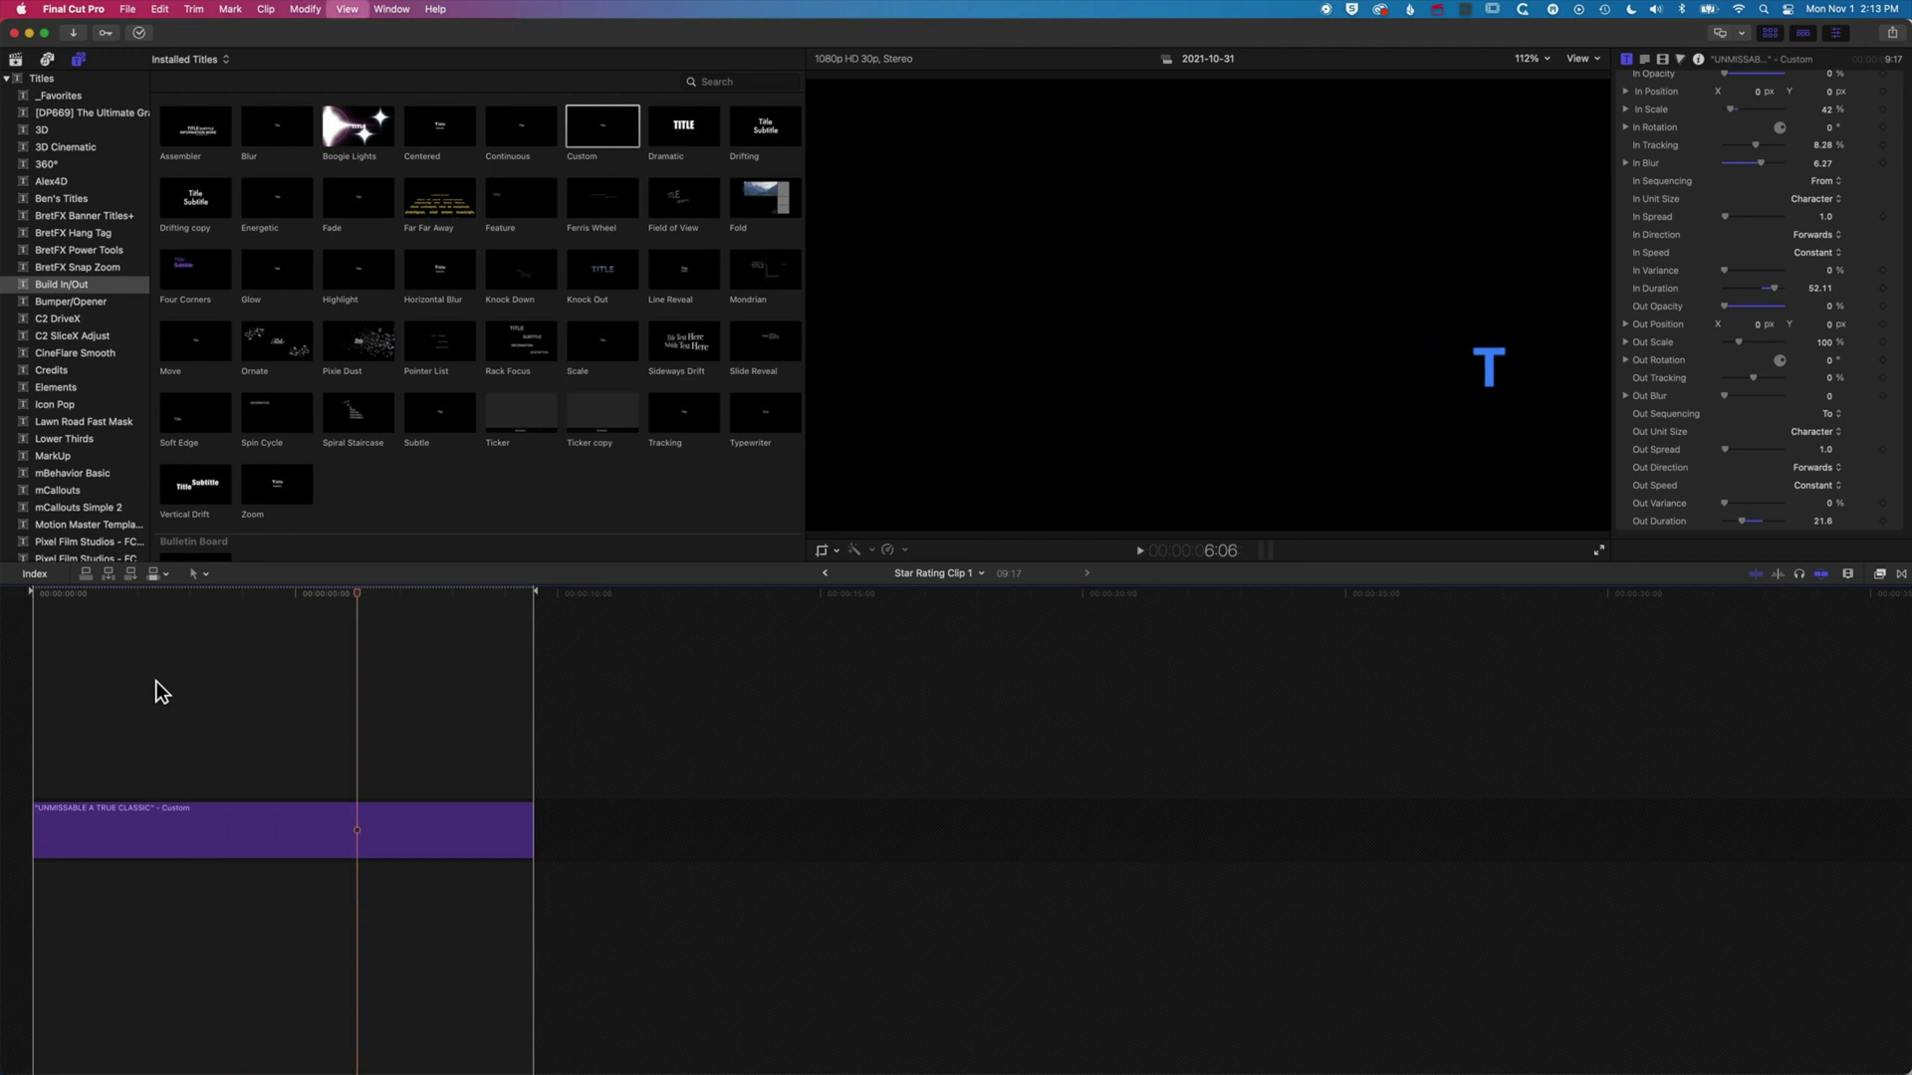
- Set the Out Unit Size to Line and preview the line-by-line exit
click(1818, 433)
click(1808, 481)
key(space)
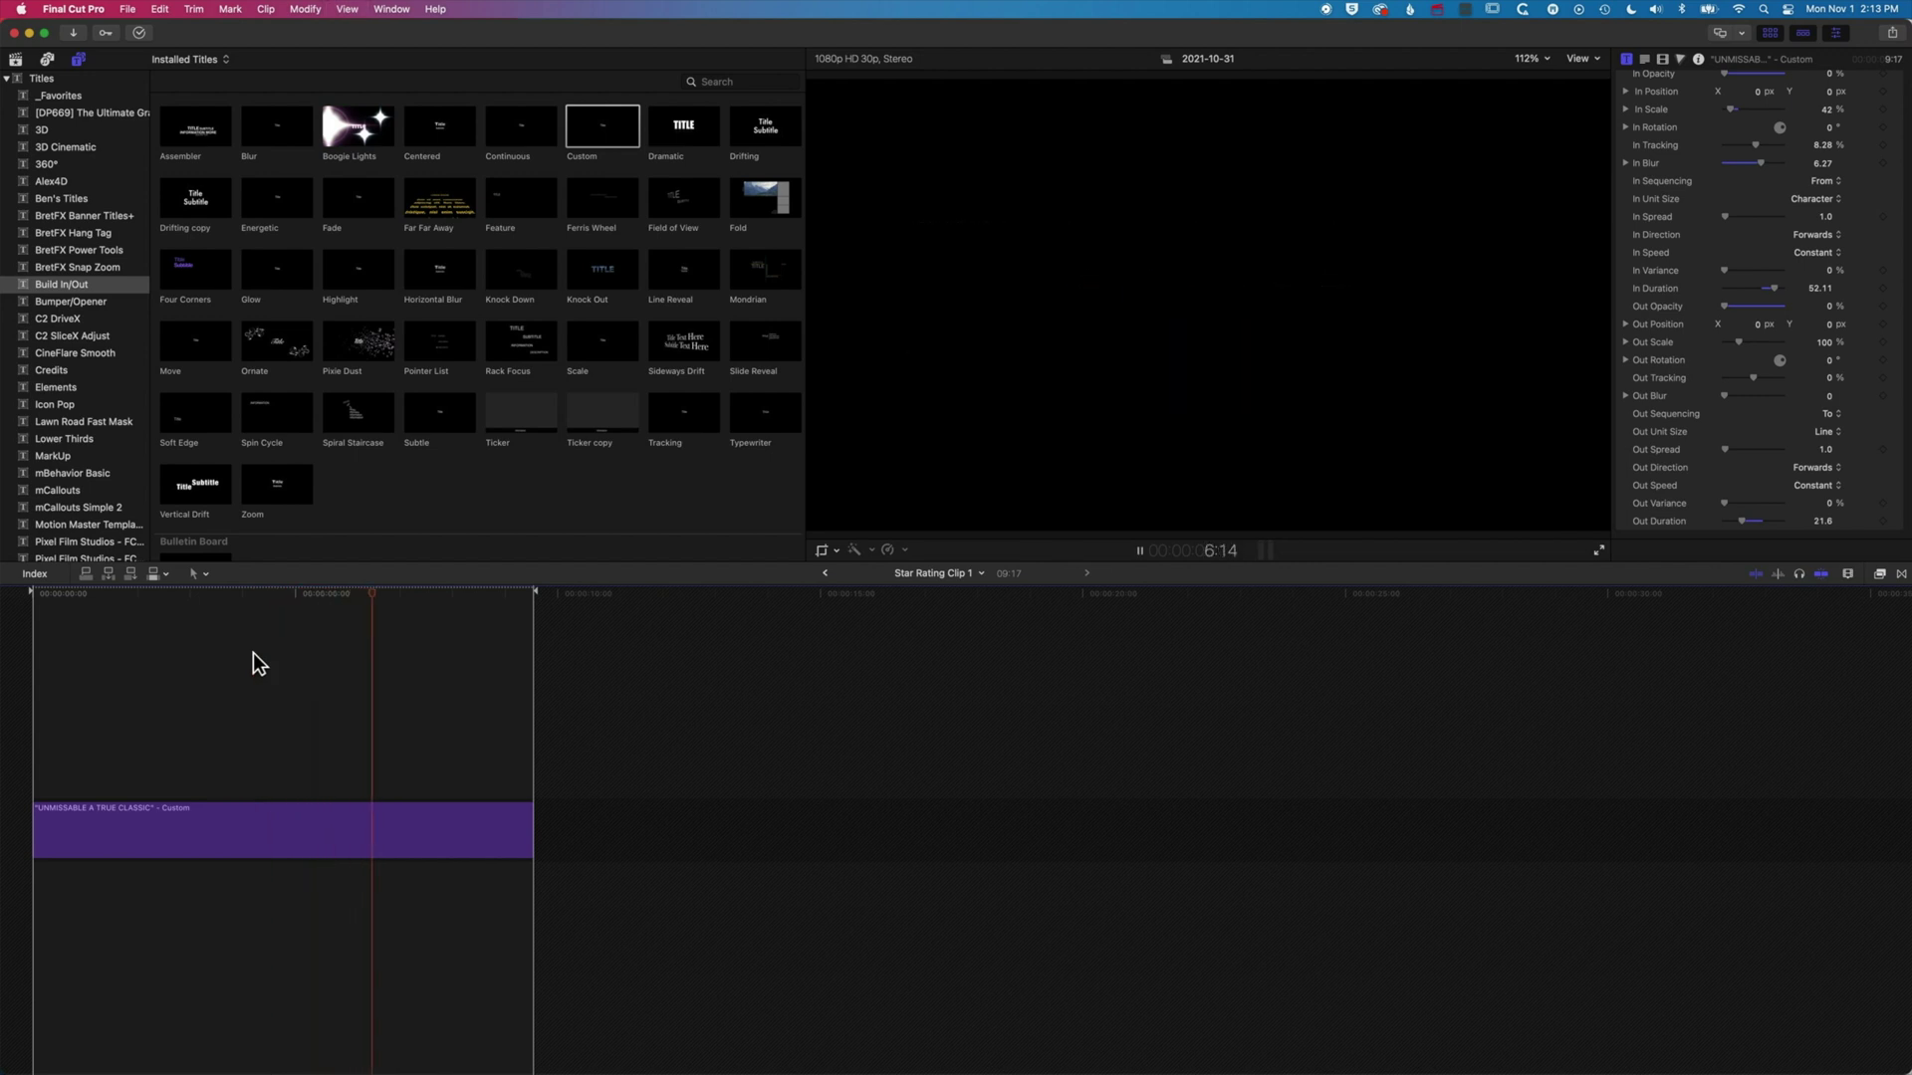
- Return to the parent Star Rating timeline and play back the edited title sequence
click(824, 574)
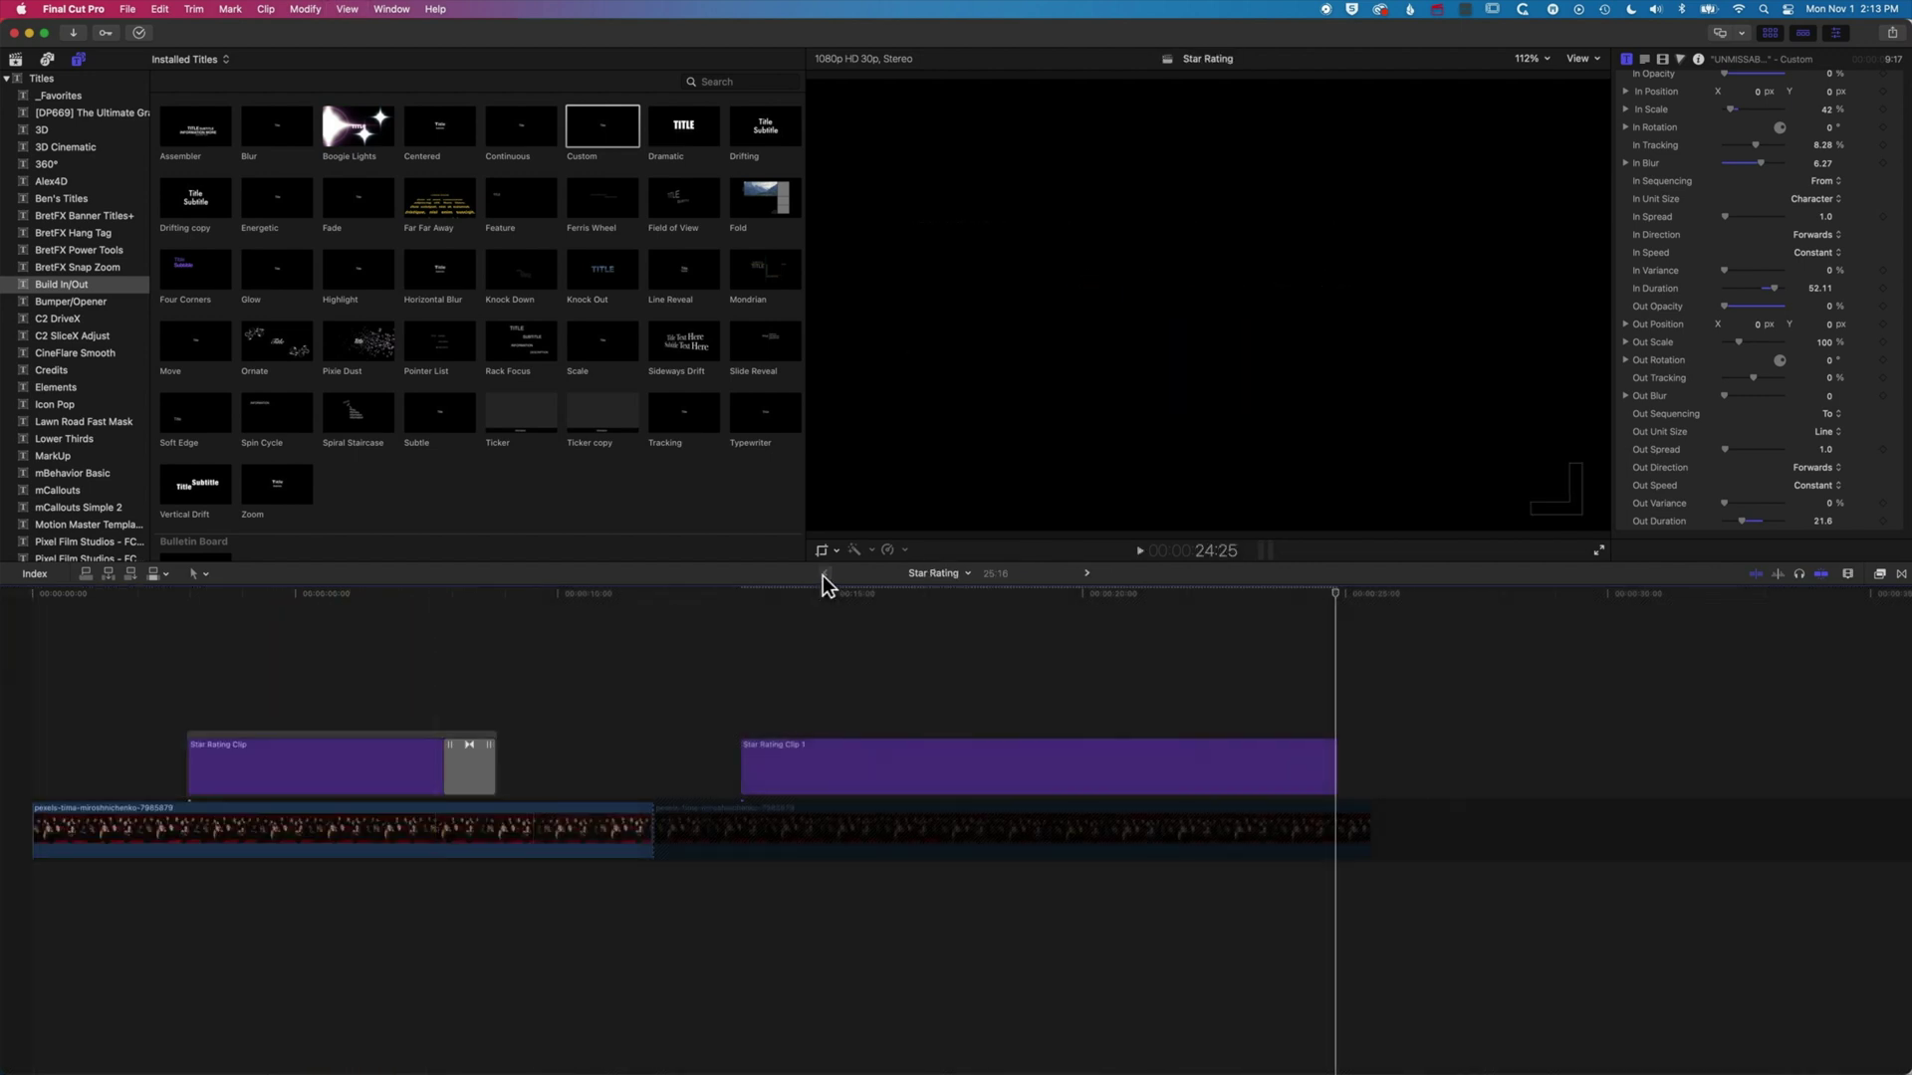
click(764, 701)
key(space)
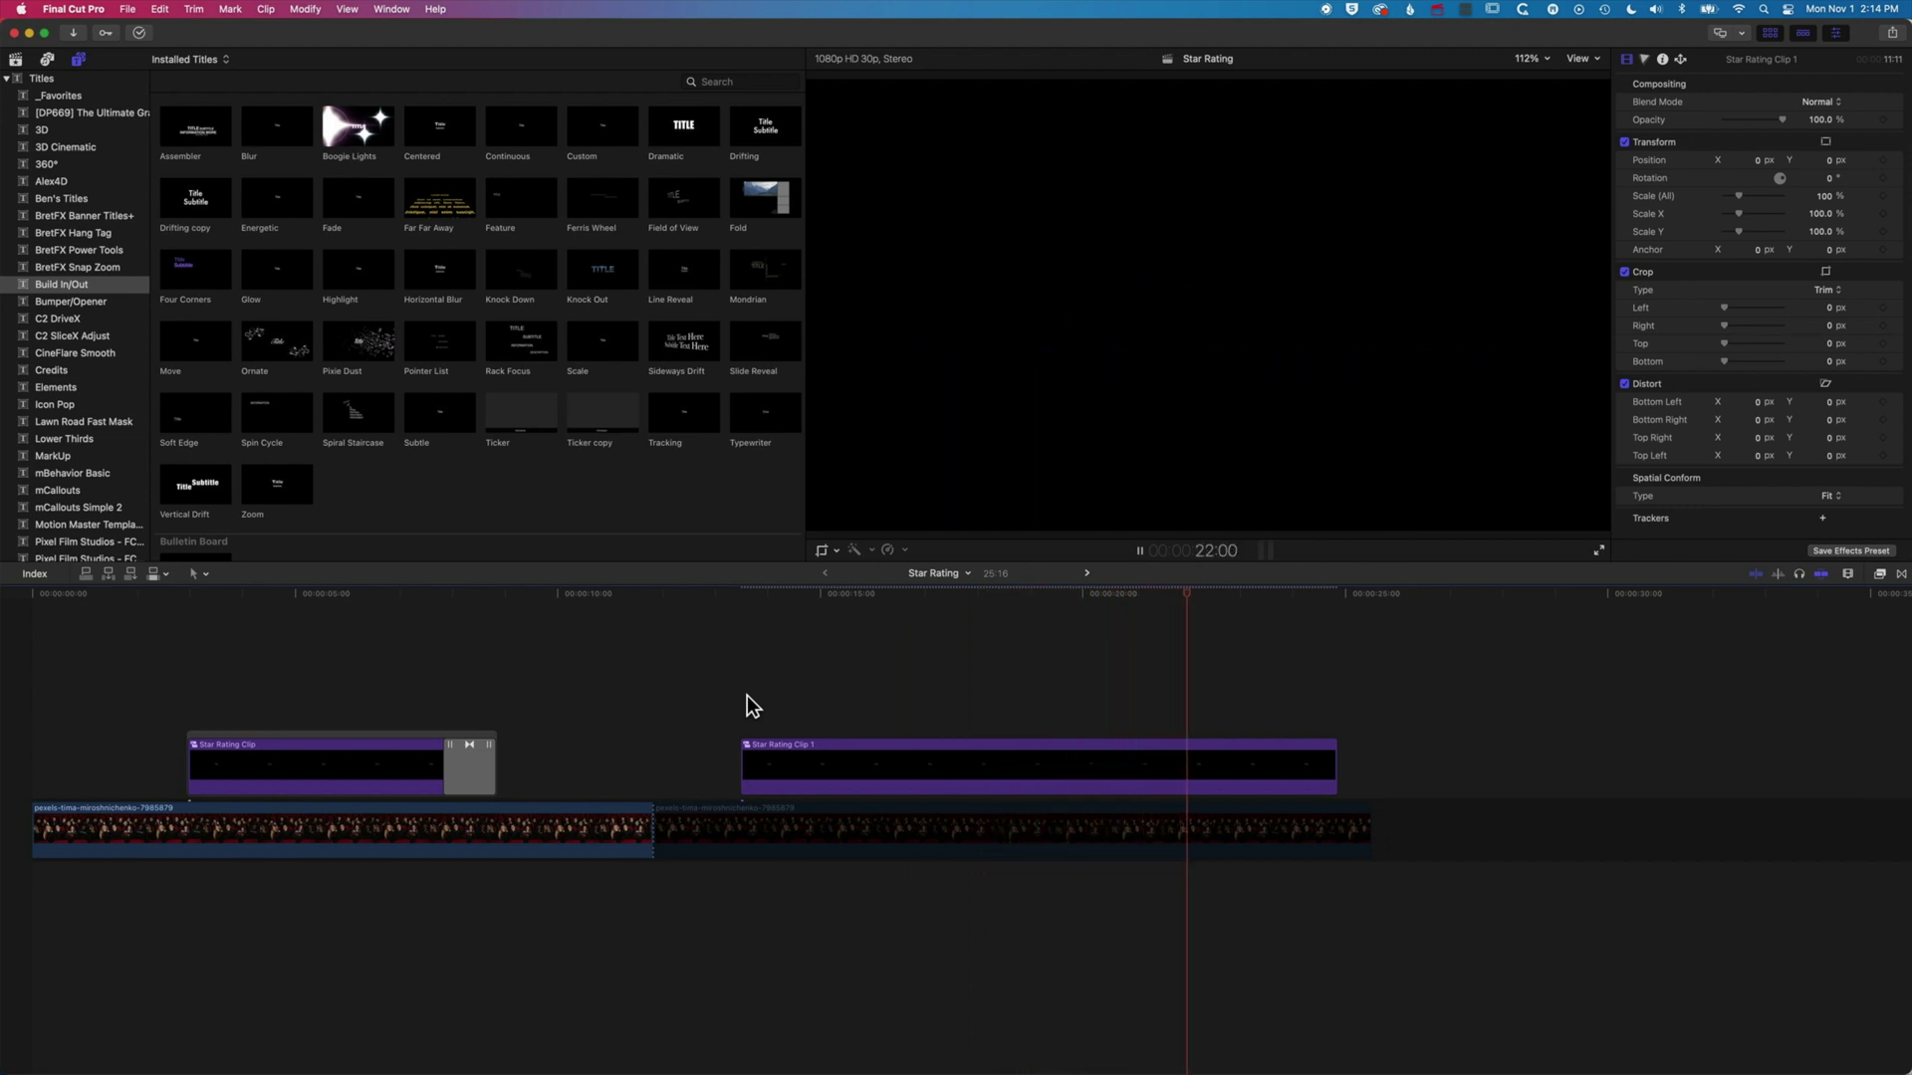
key(space)
- Add a hold on the fully revealed title frame, adjust its length, and trim the clip's end shorter
click(868, 767)
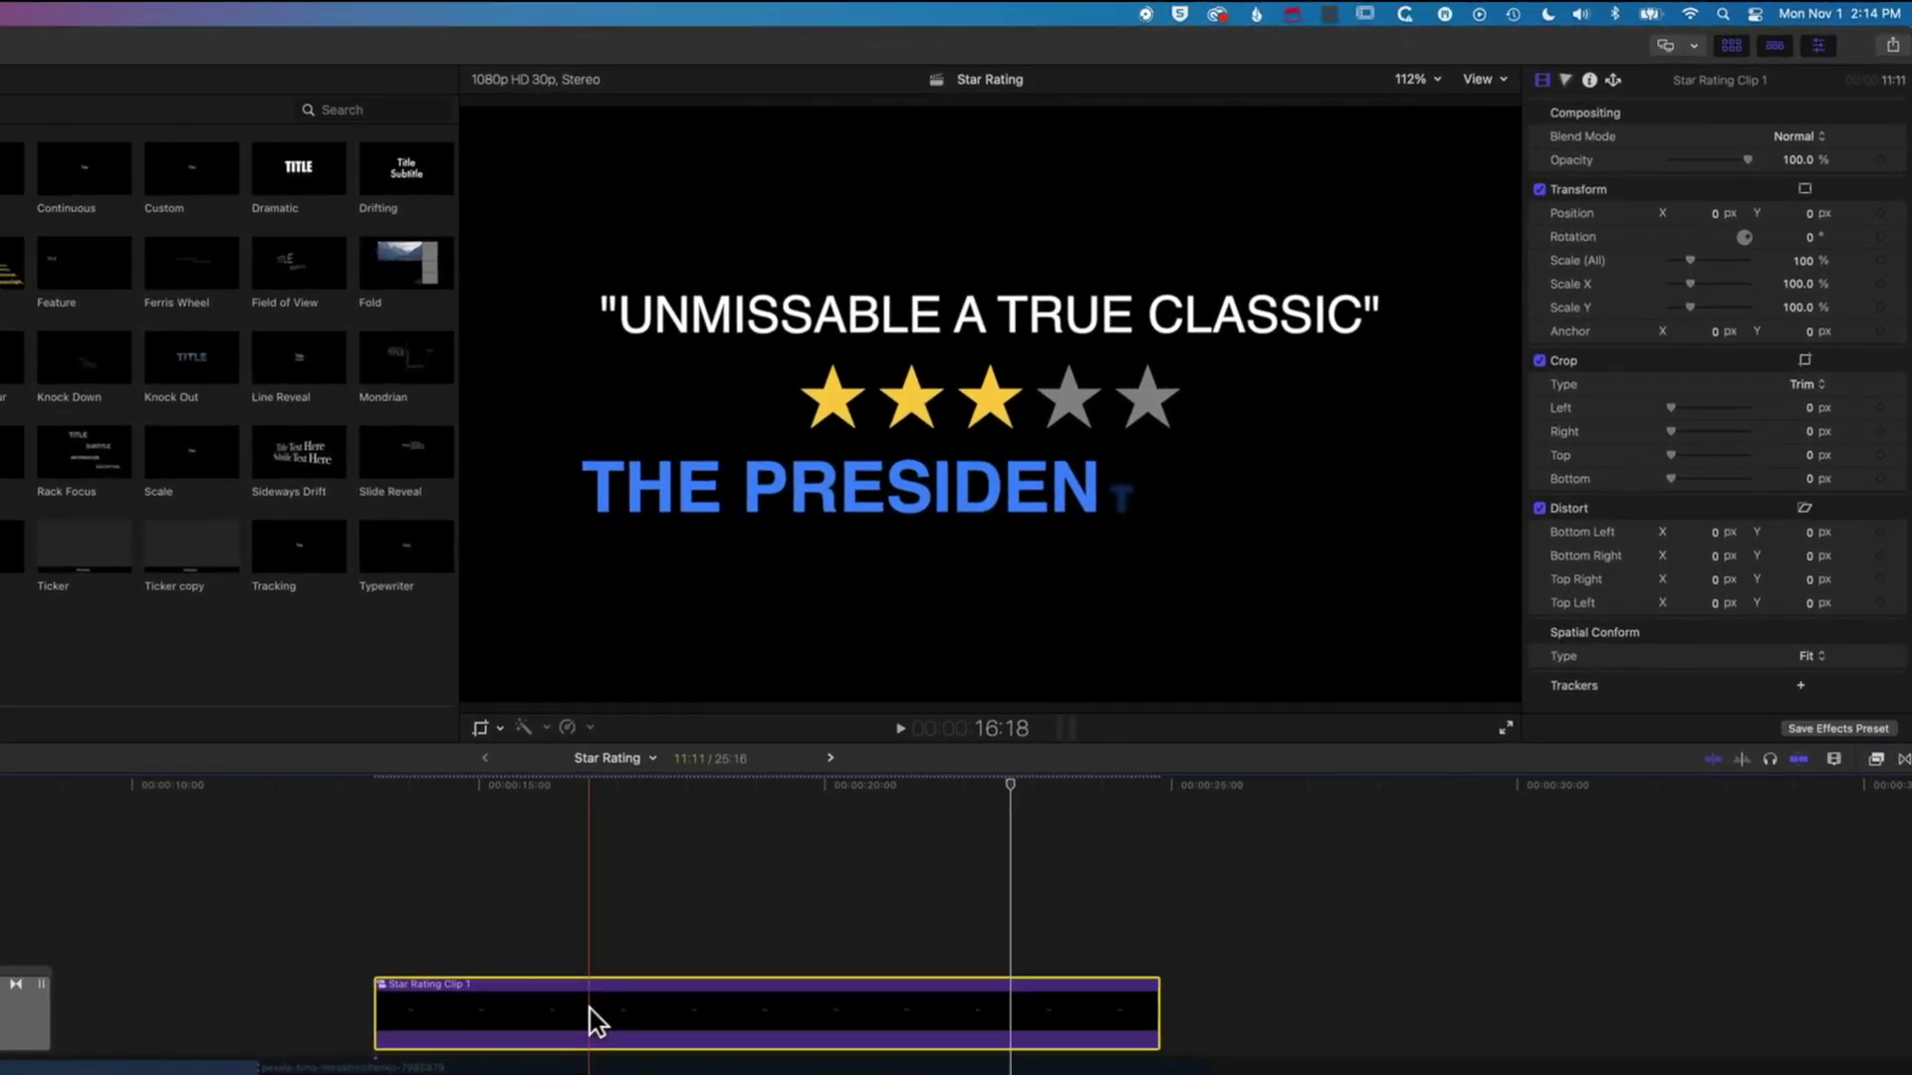
click(779, 1011)
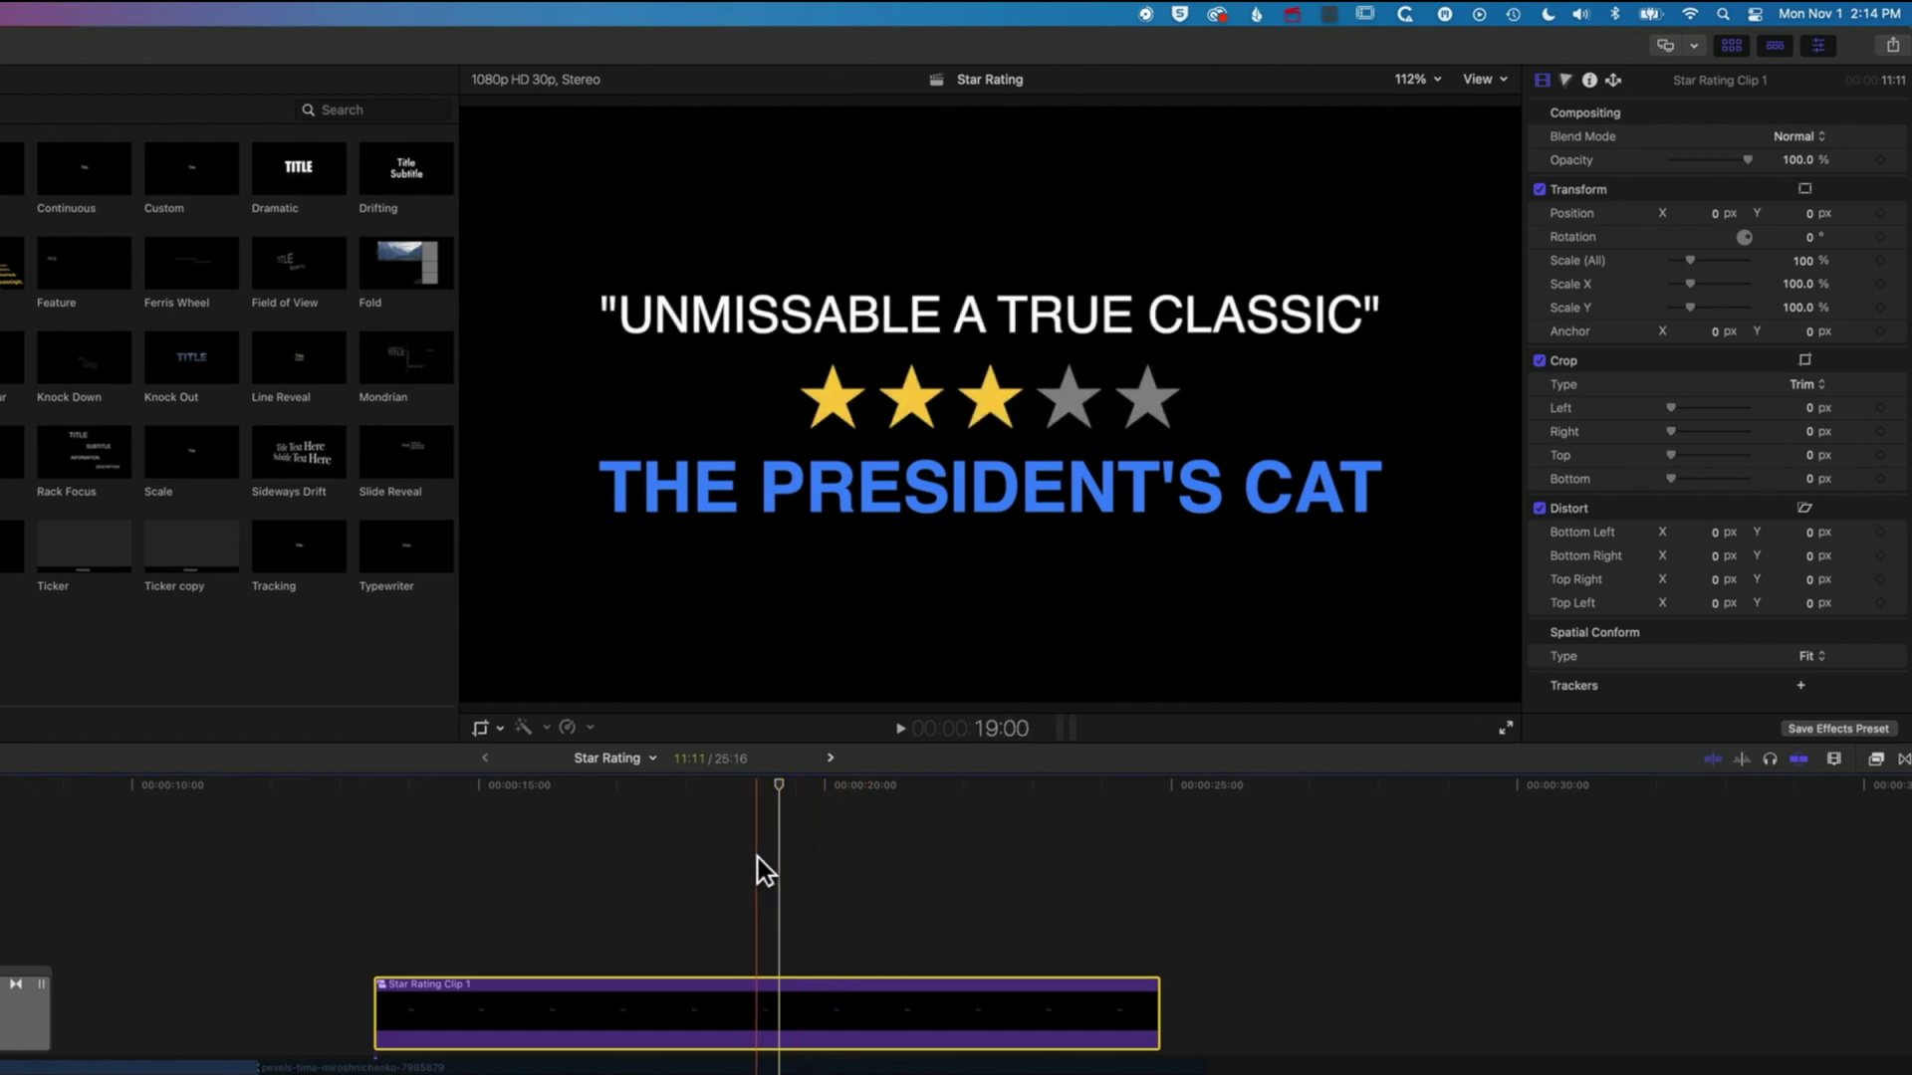
key(shift+h)
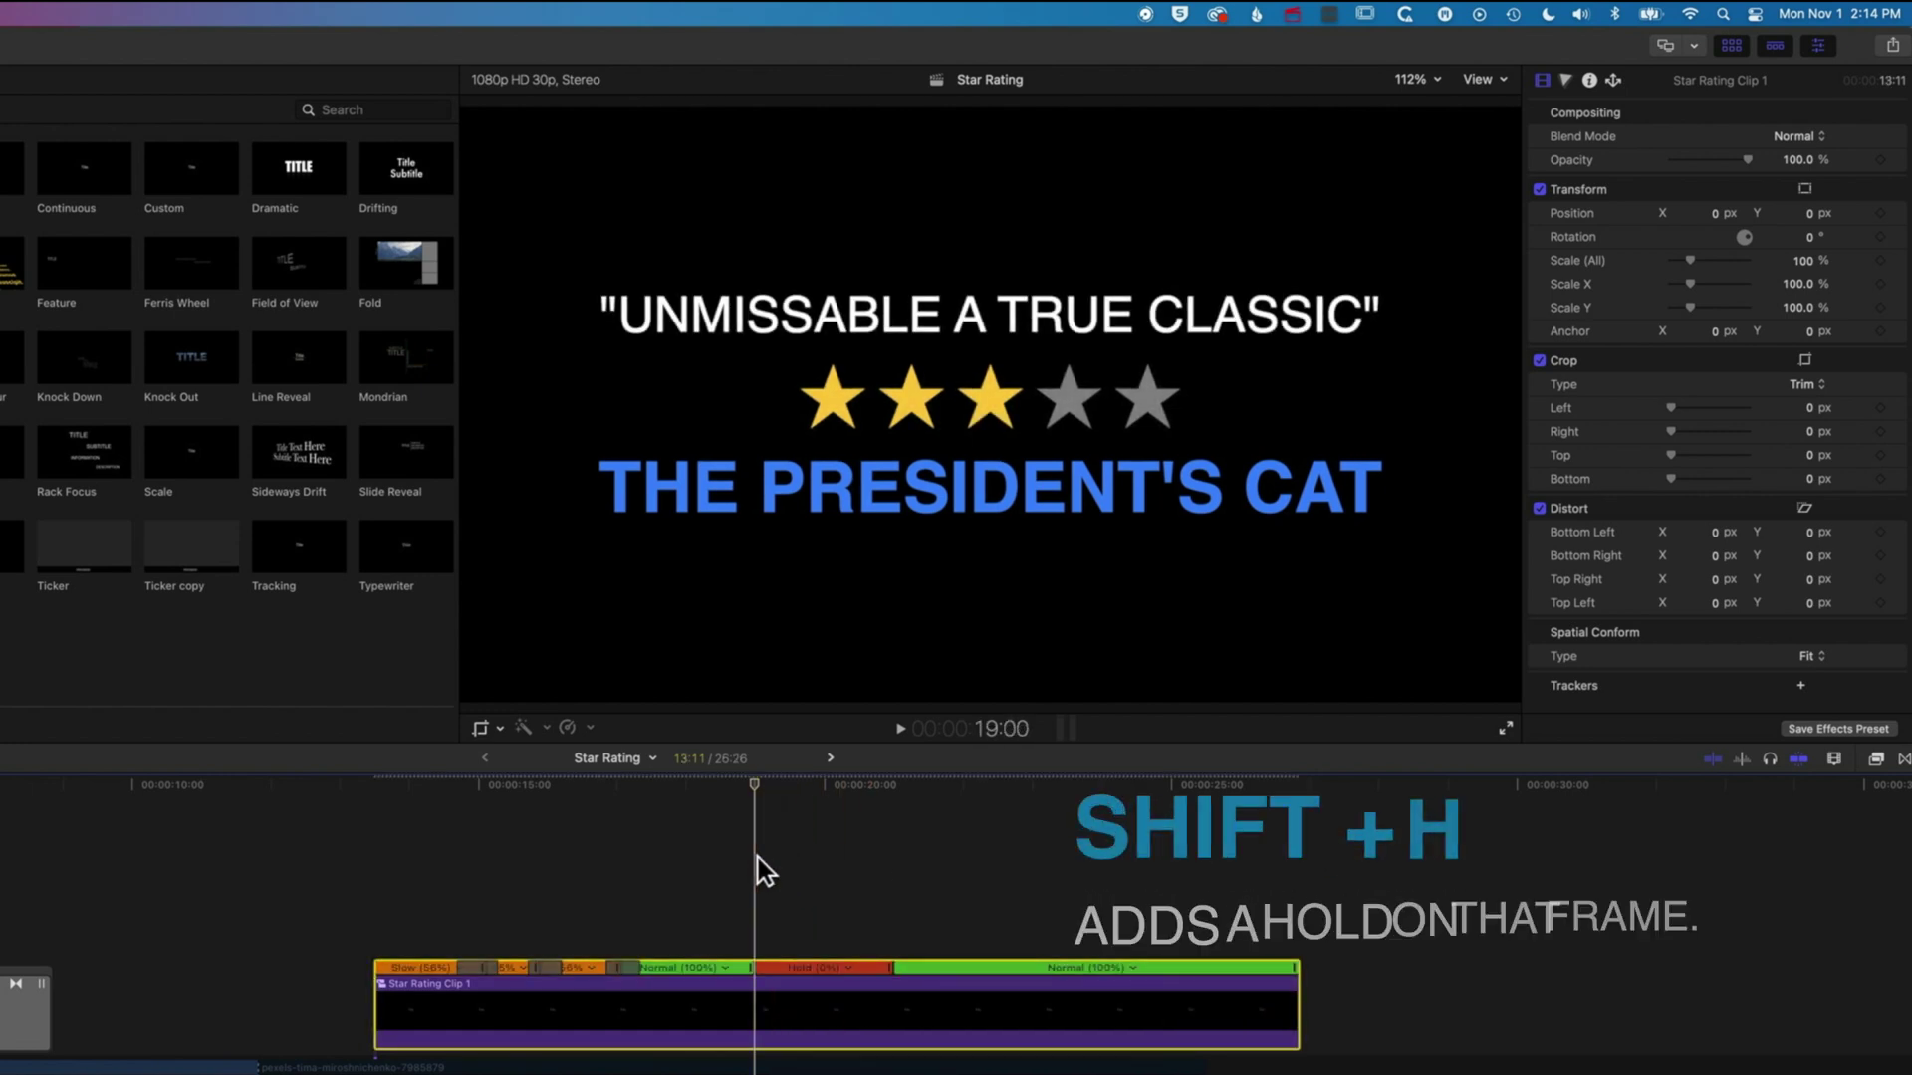
mouse_move(891, 981)
mouse_down()
mouse_move(1131, 986)
mouse_move(845, 981)
mouse_move(874, 986)
mouse_up()
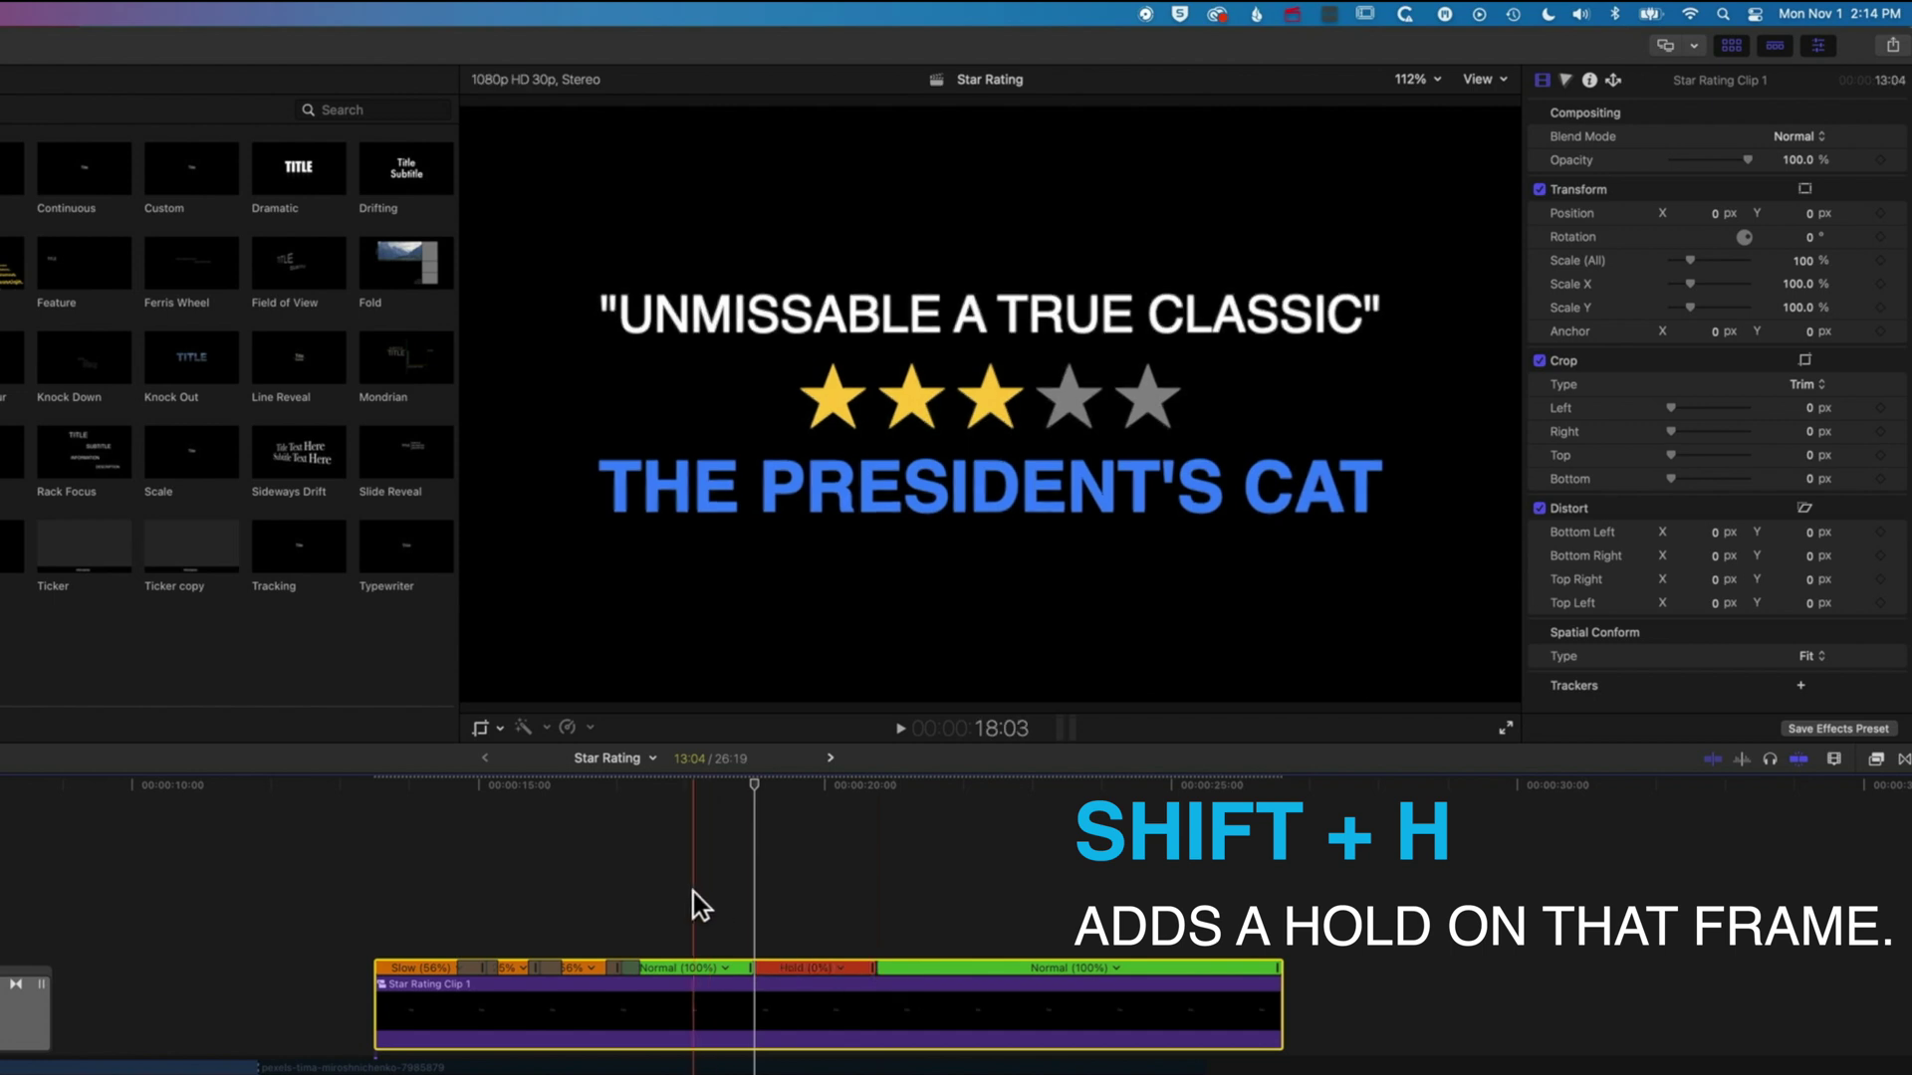
key(space)
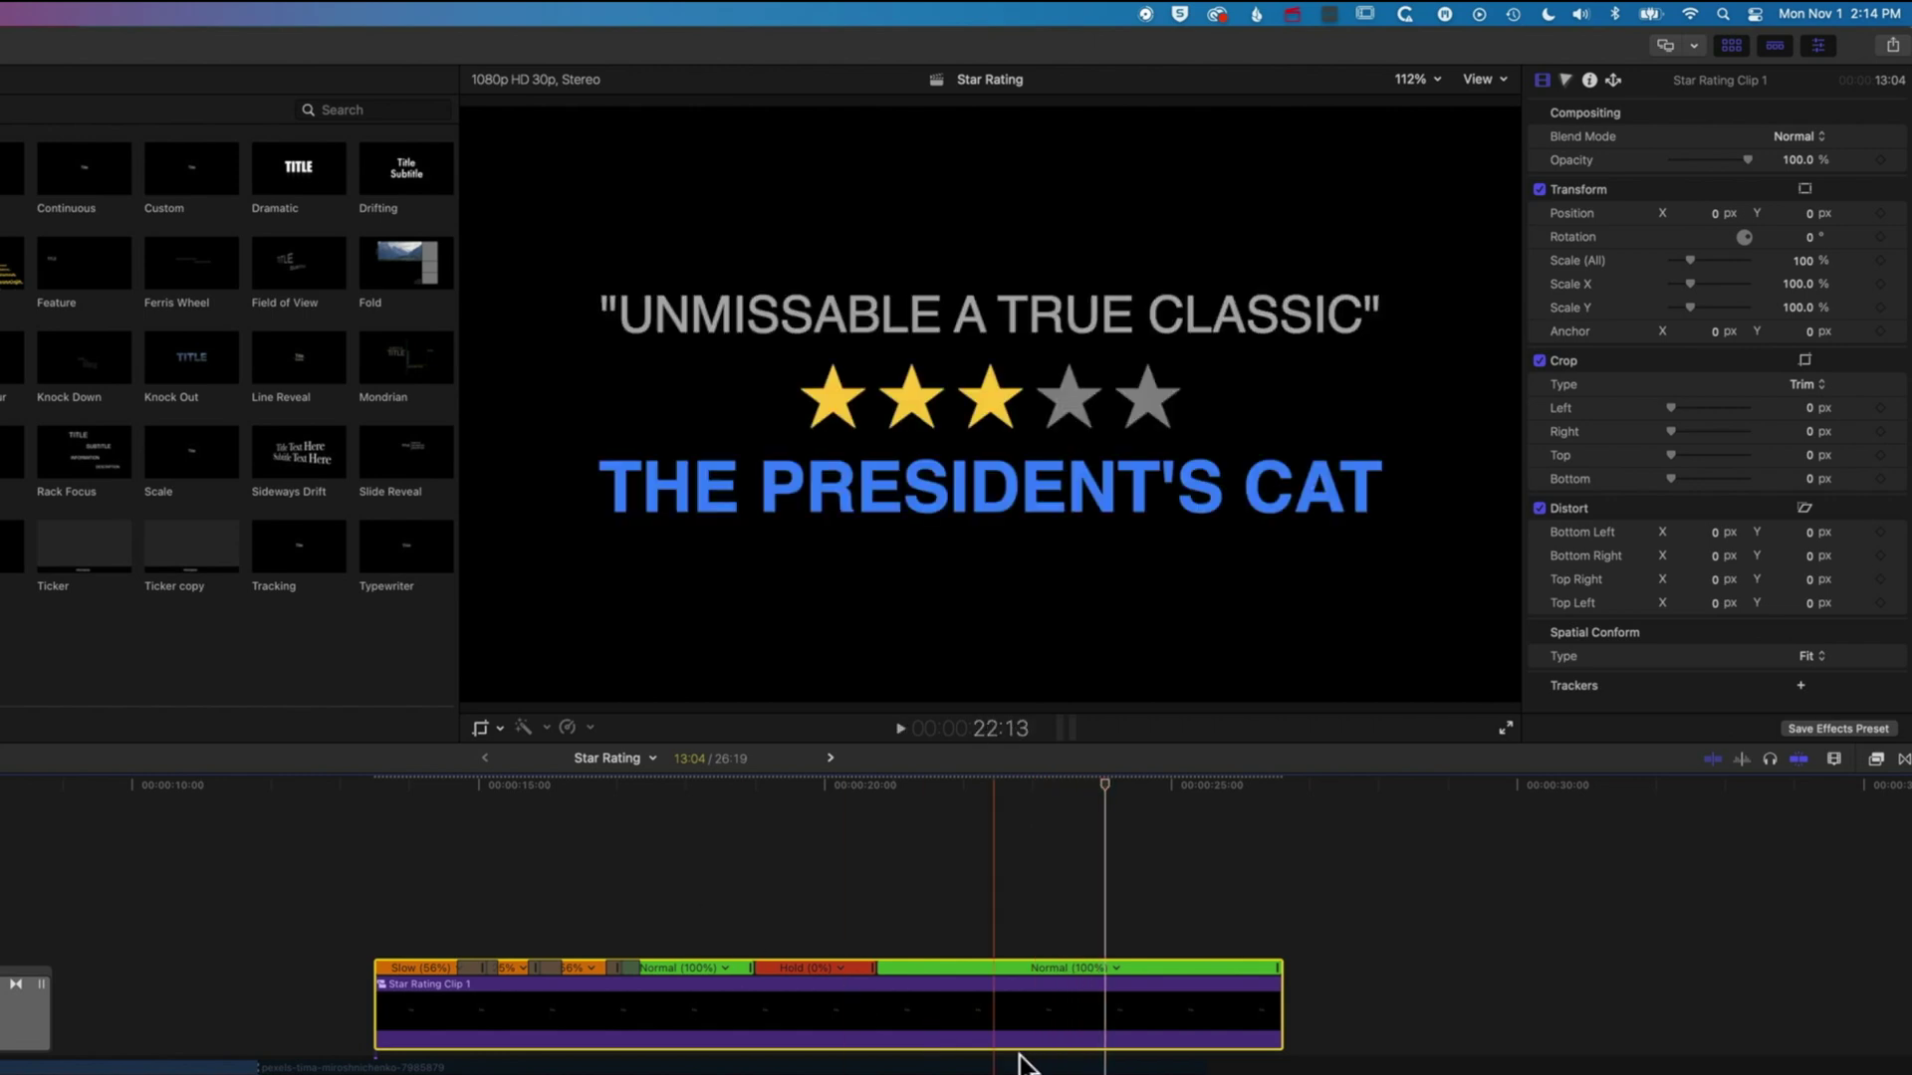
drag(1281, 1005, 1103, 1007)
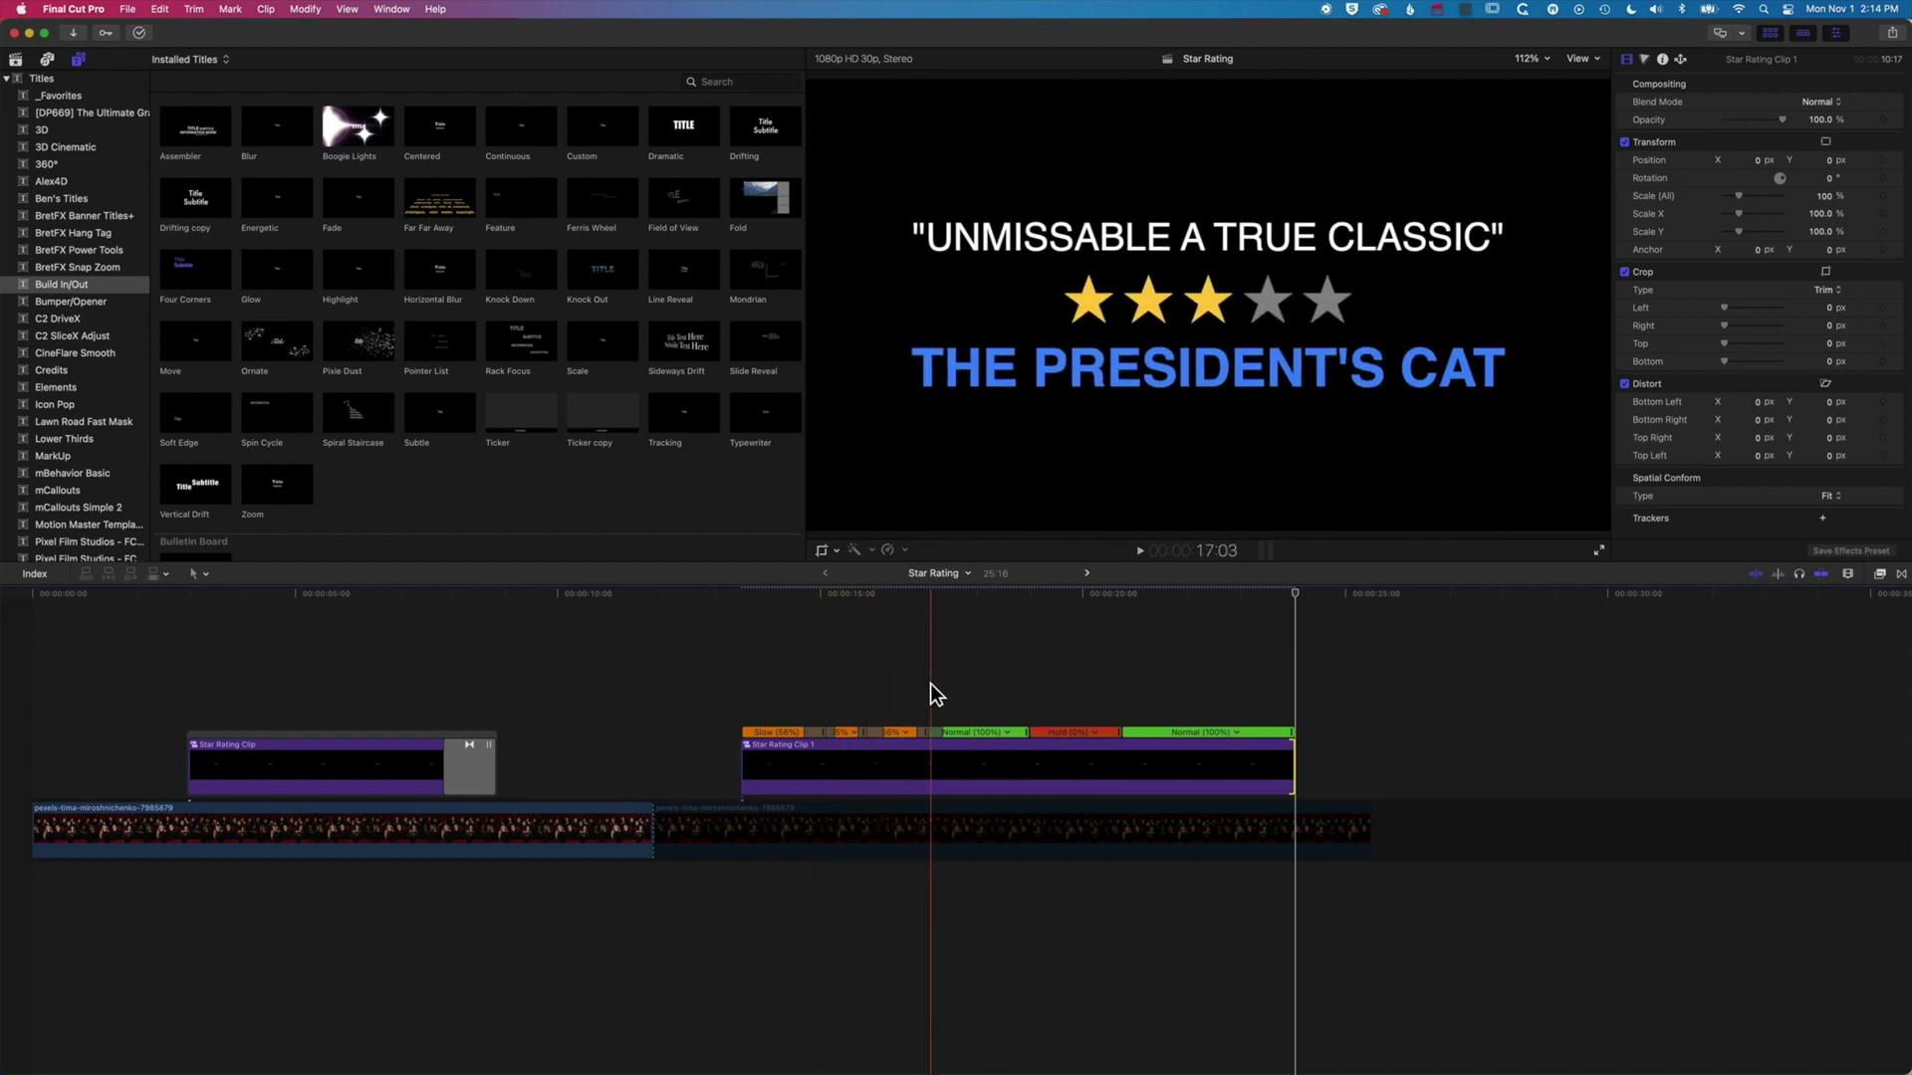
- Select Star Rating Clip 1 and switch its crop to Ken Burns mode
key(space)
click(237, 659)
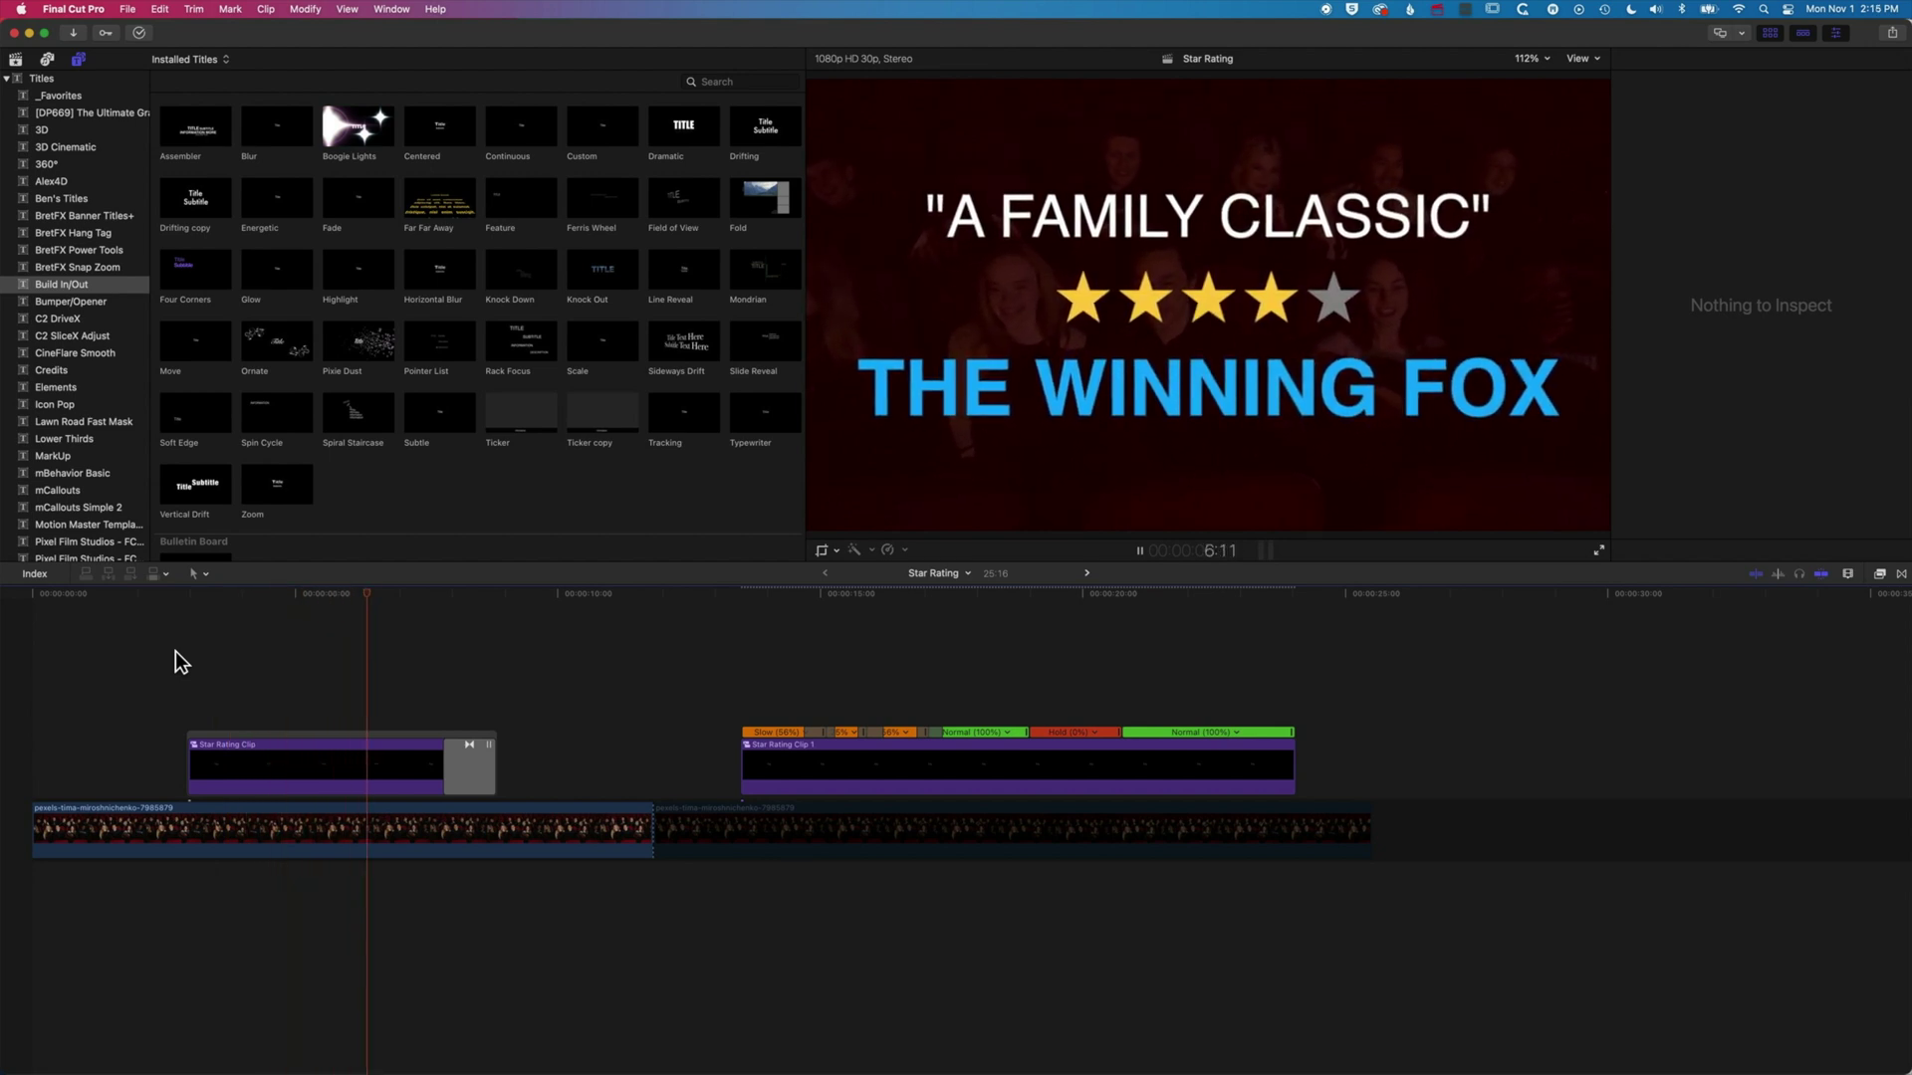
key(space)
click(787, 756)
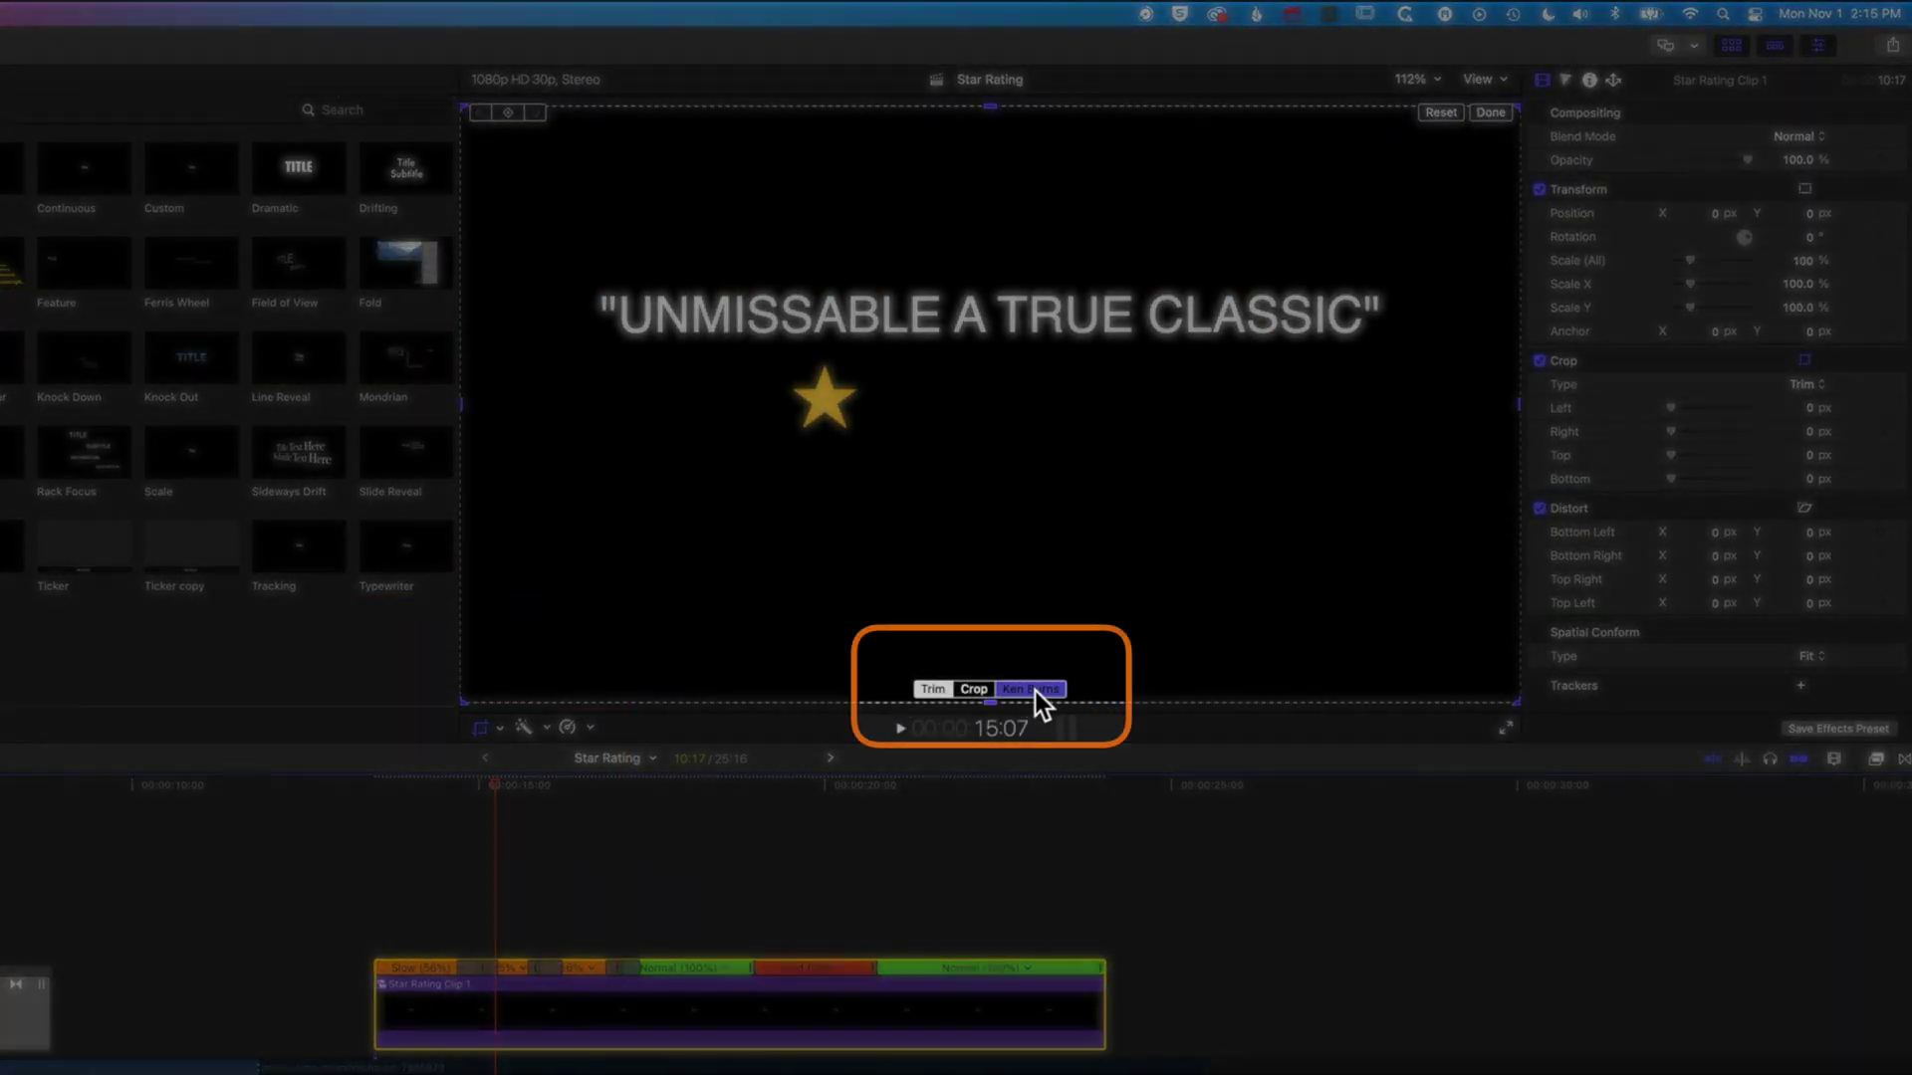
click(1033, 689)
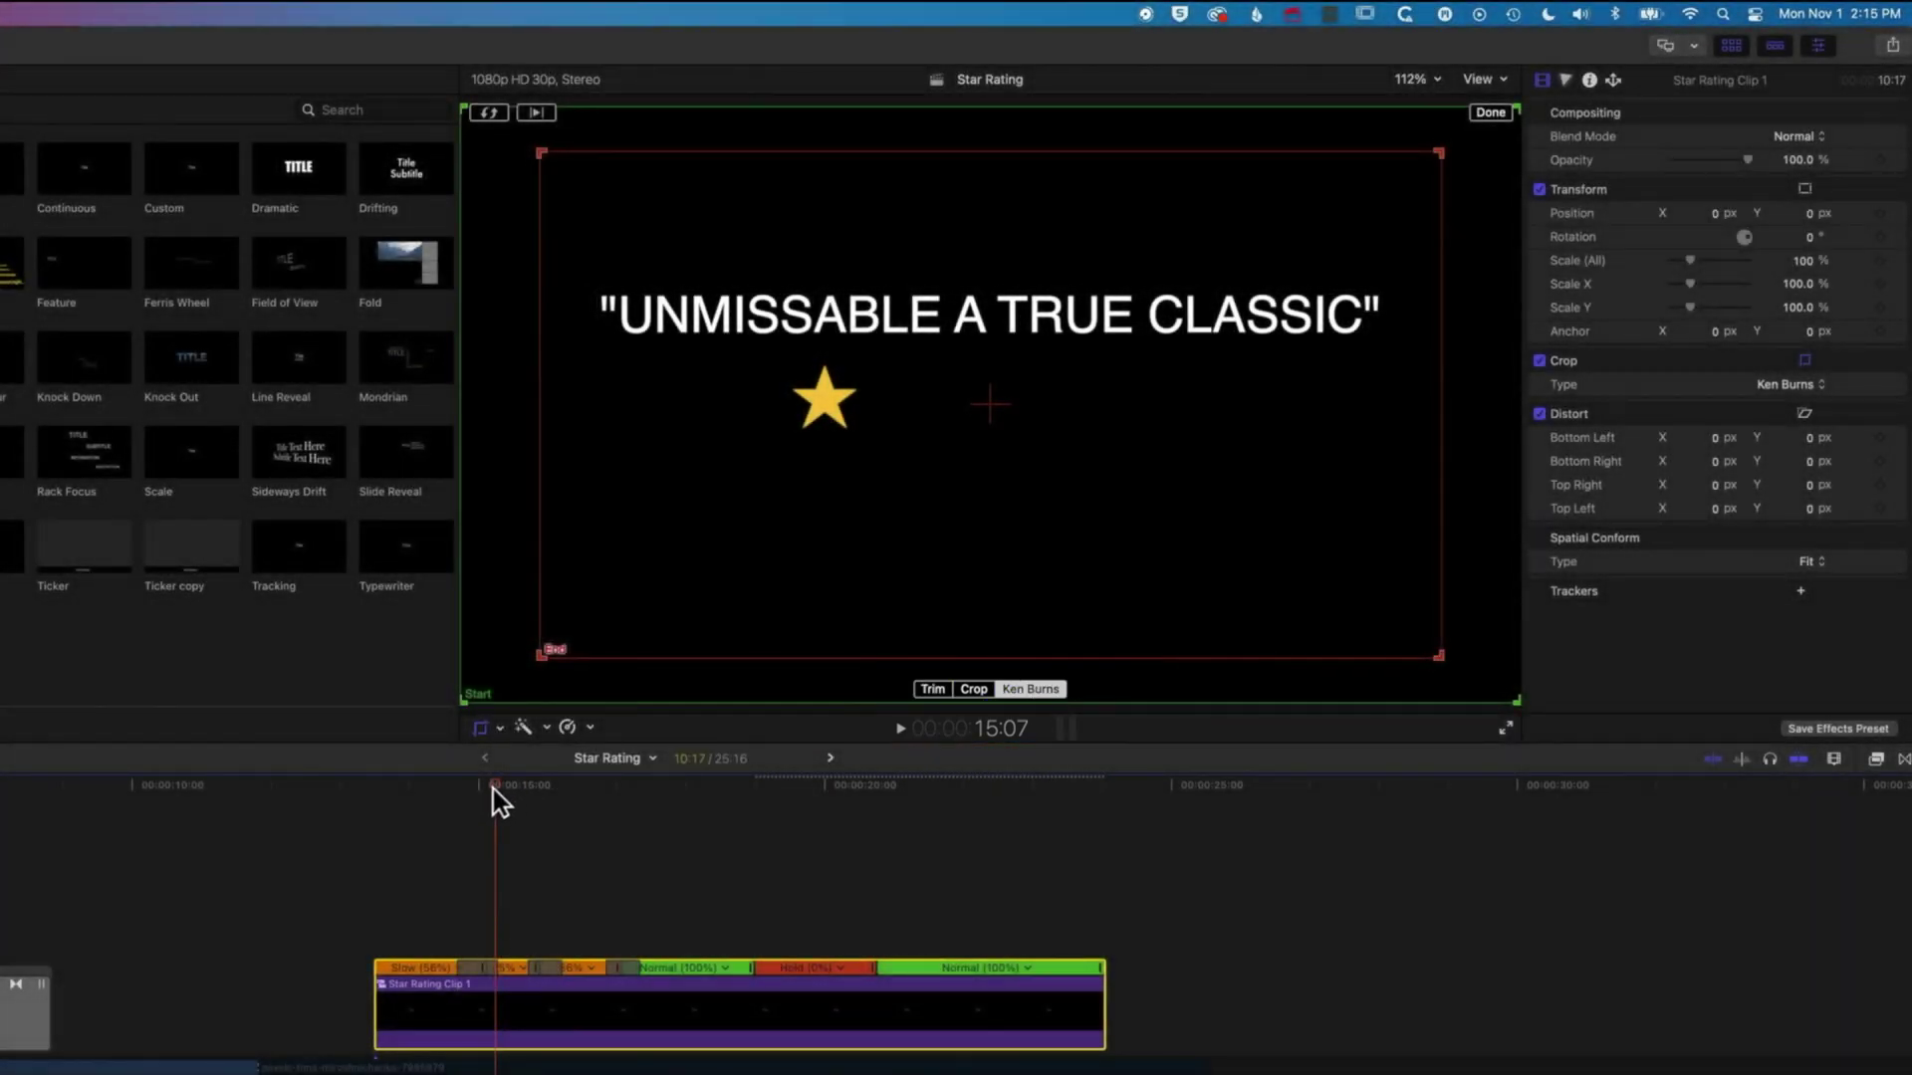
- Play the Ken Burns animation from before the title starts, then finish the crop
drag(498, 787, 379, 788)
key(space)
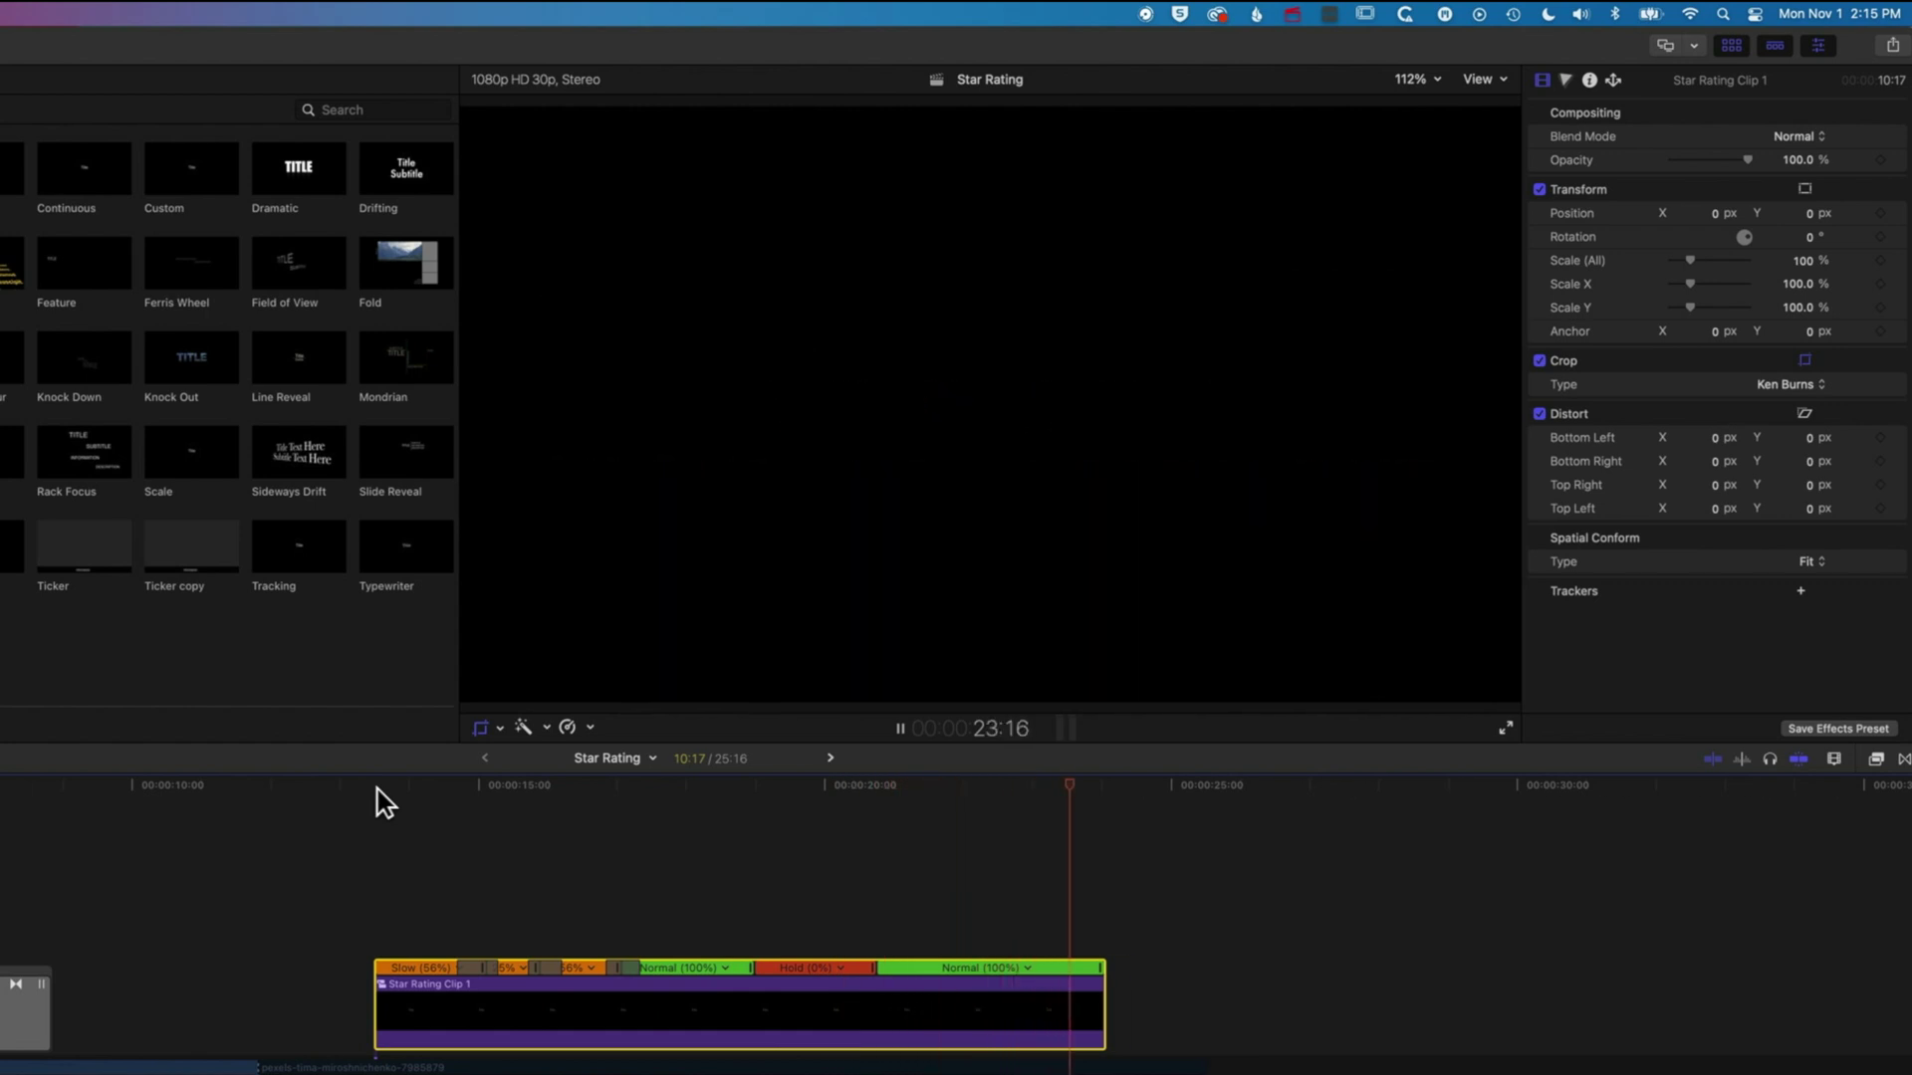
key(space)
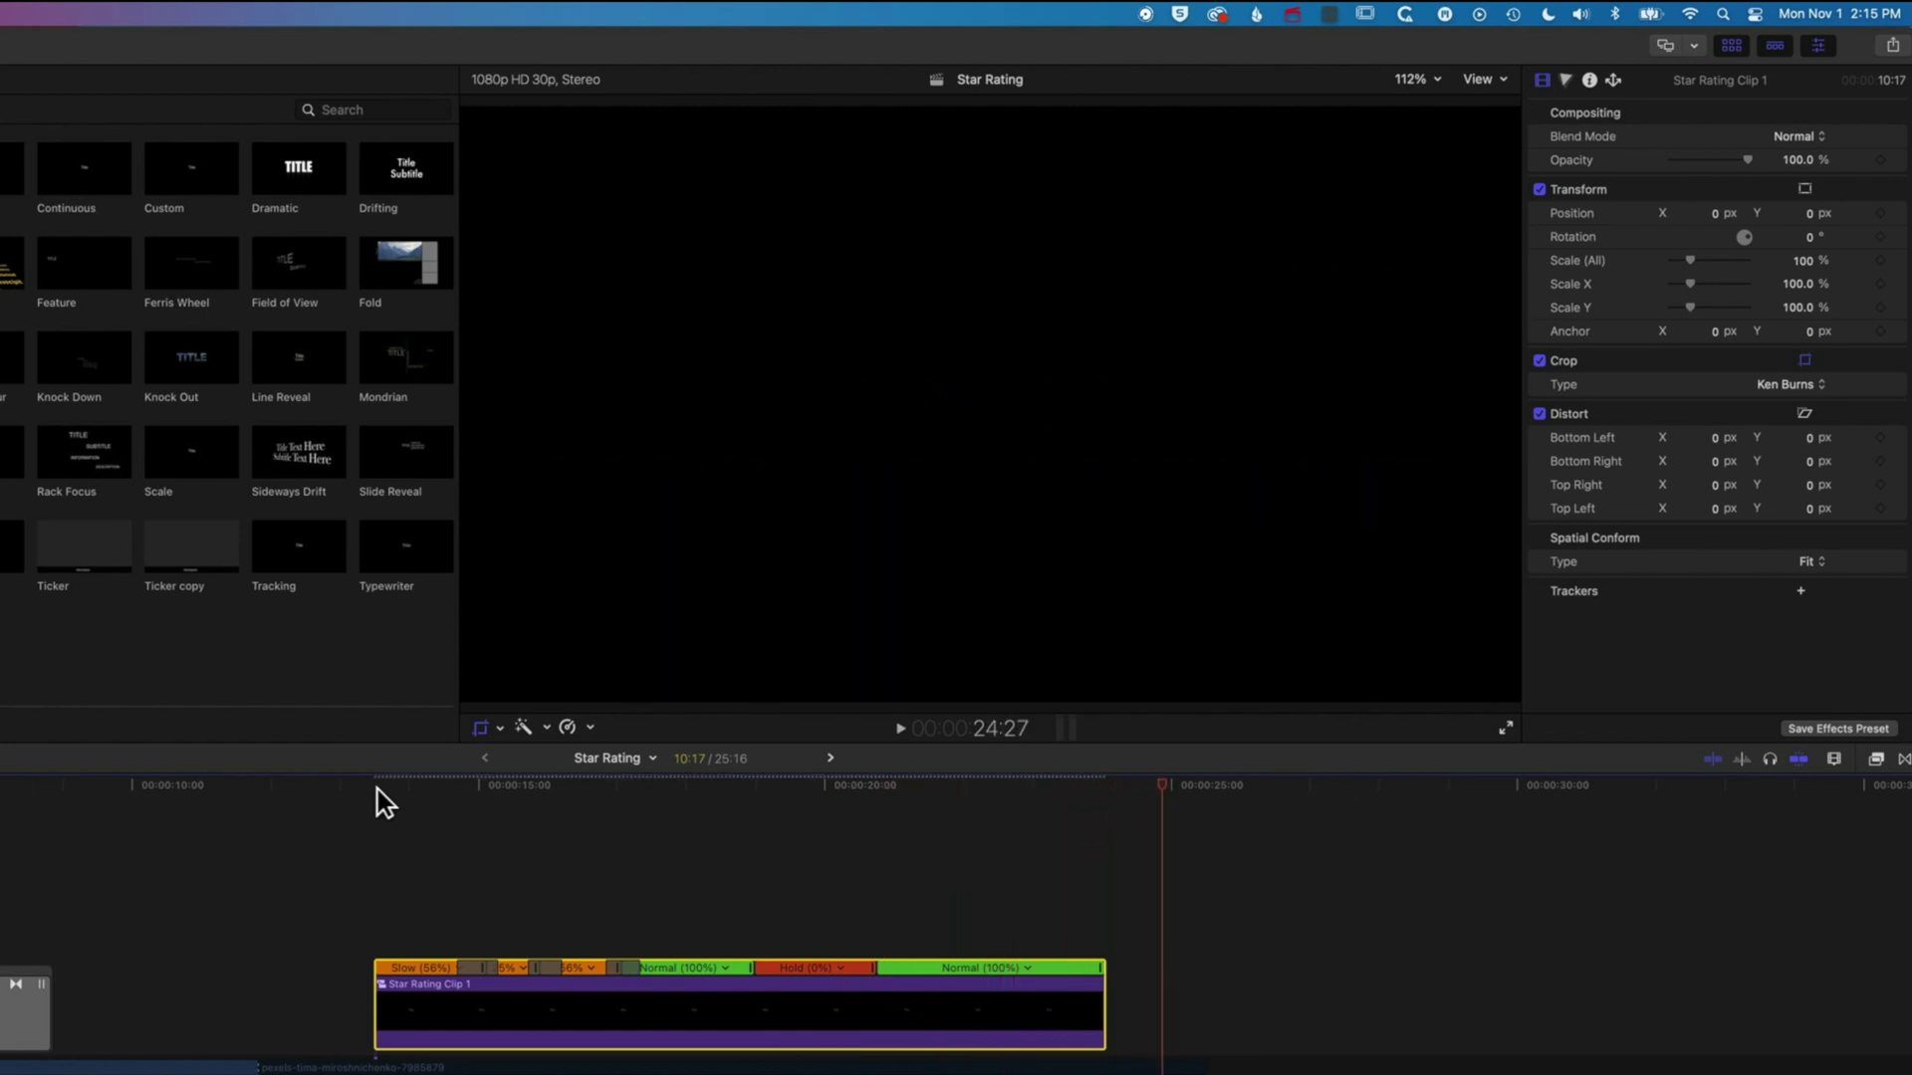
drag(478, 784, 494, 785)
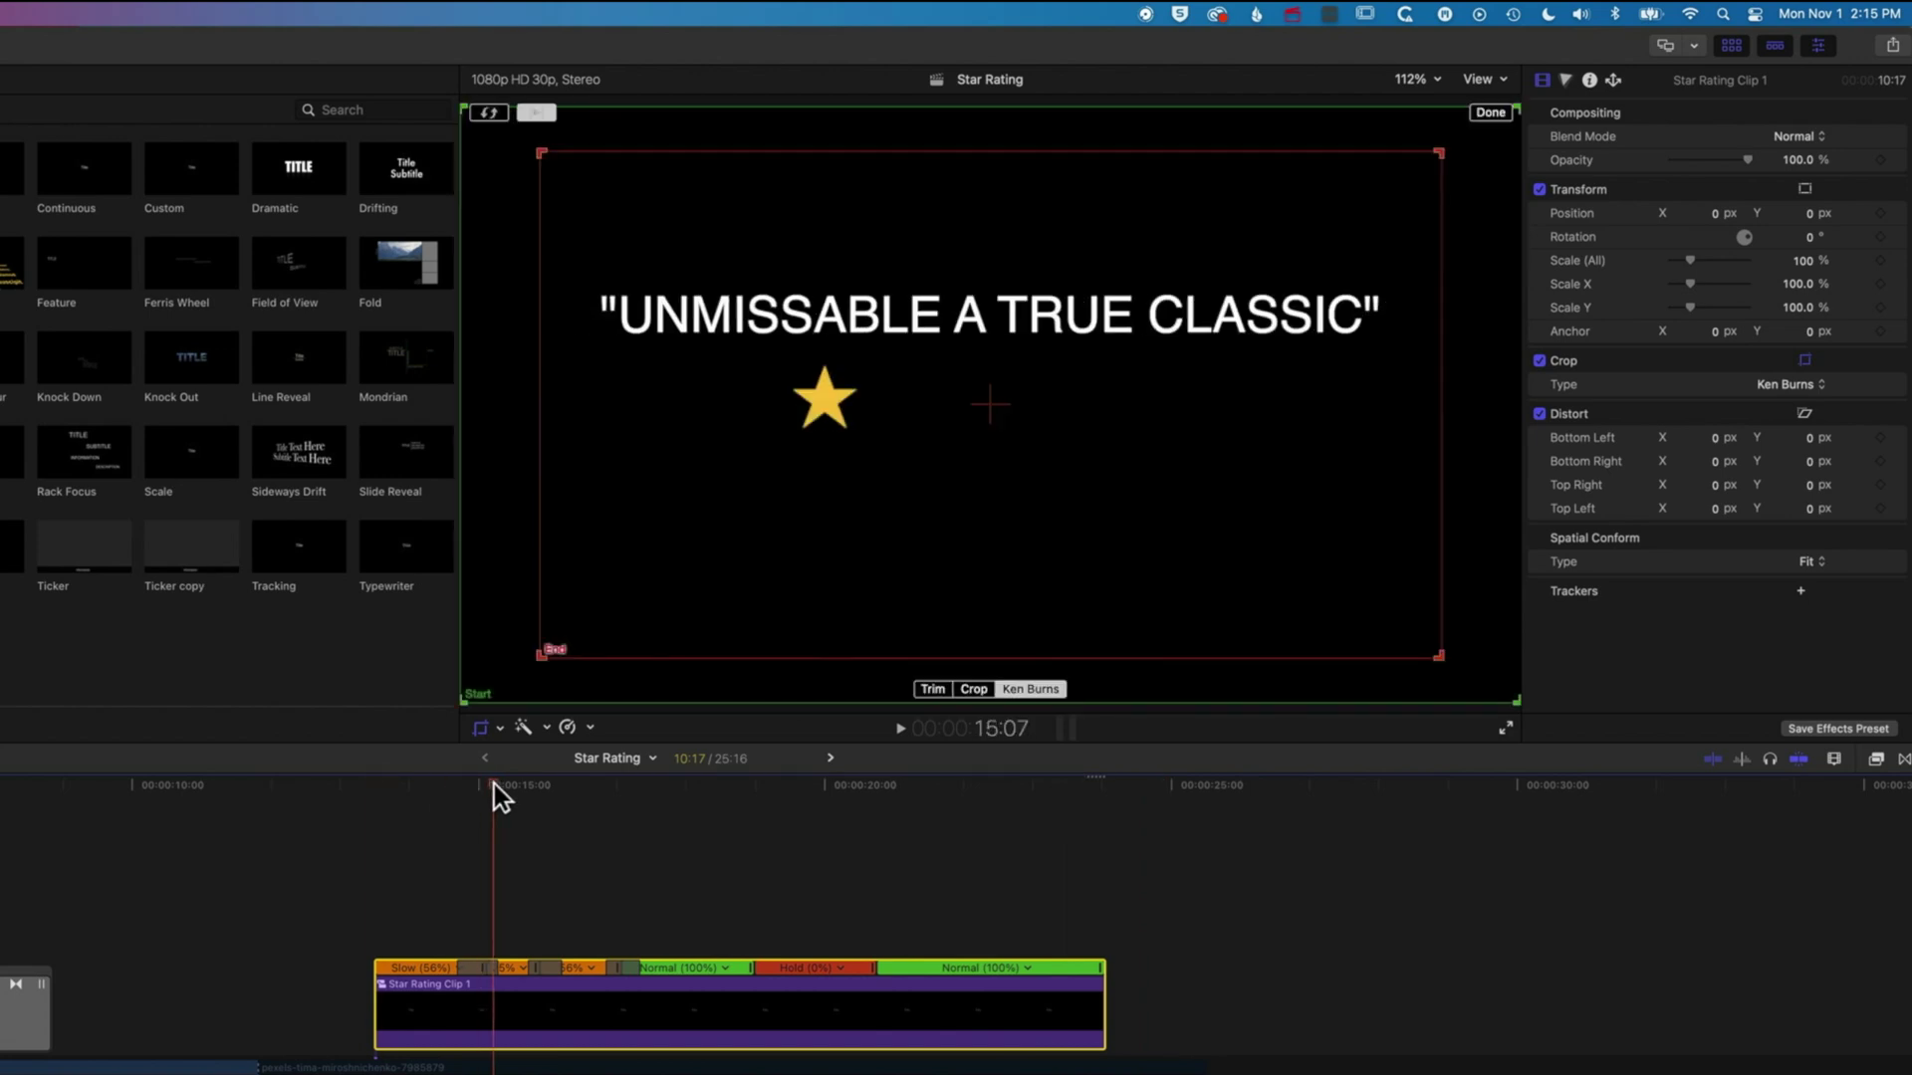
click(480, 727)
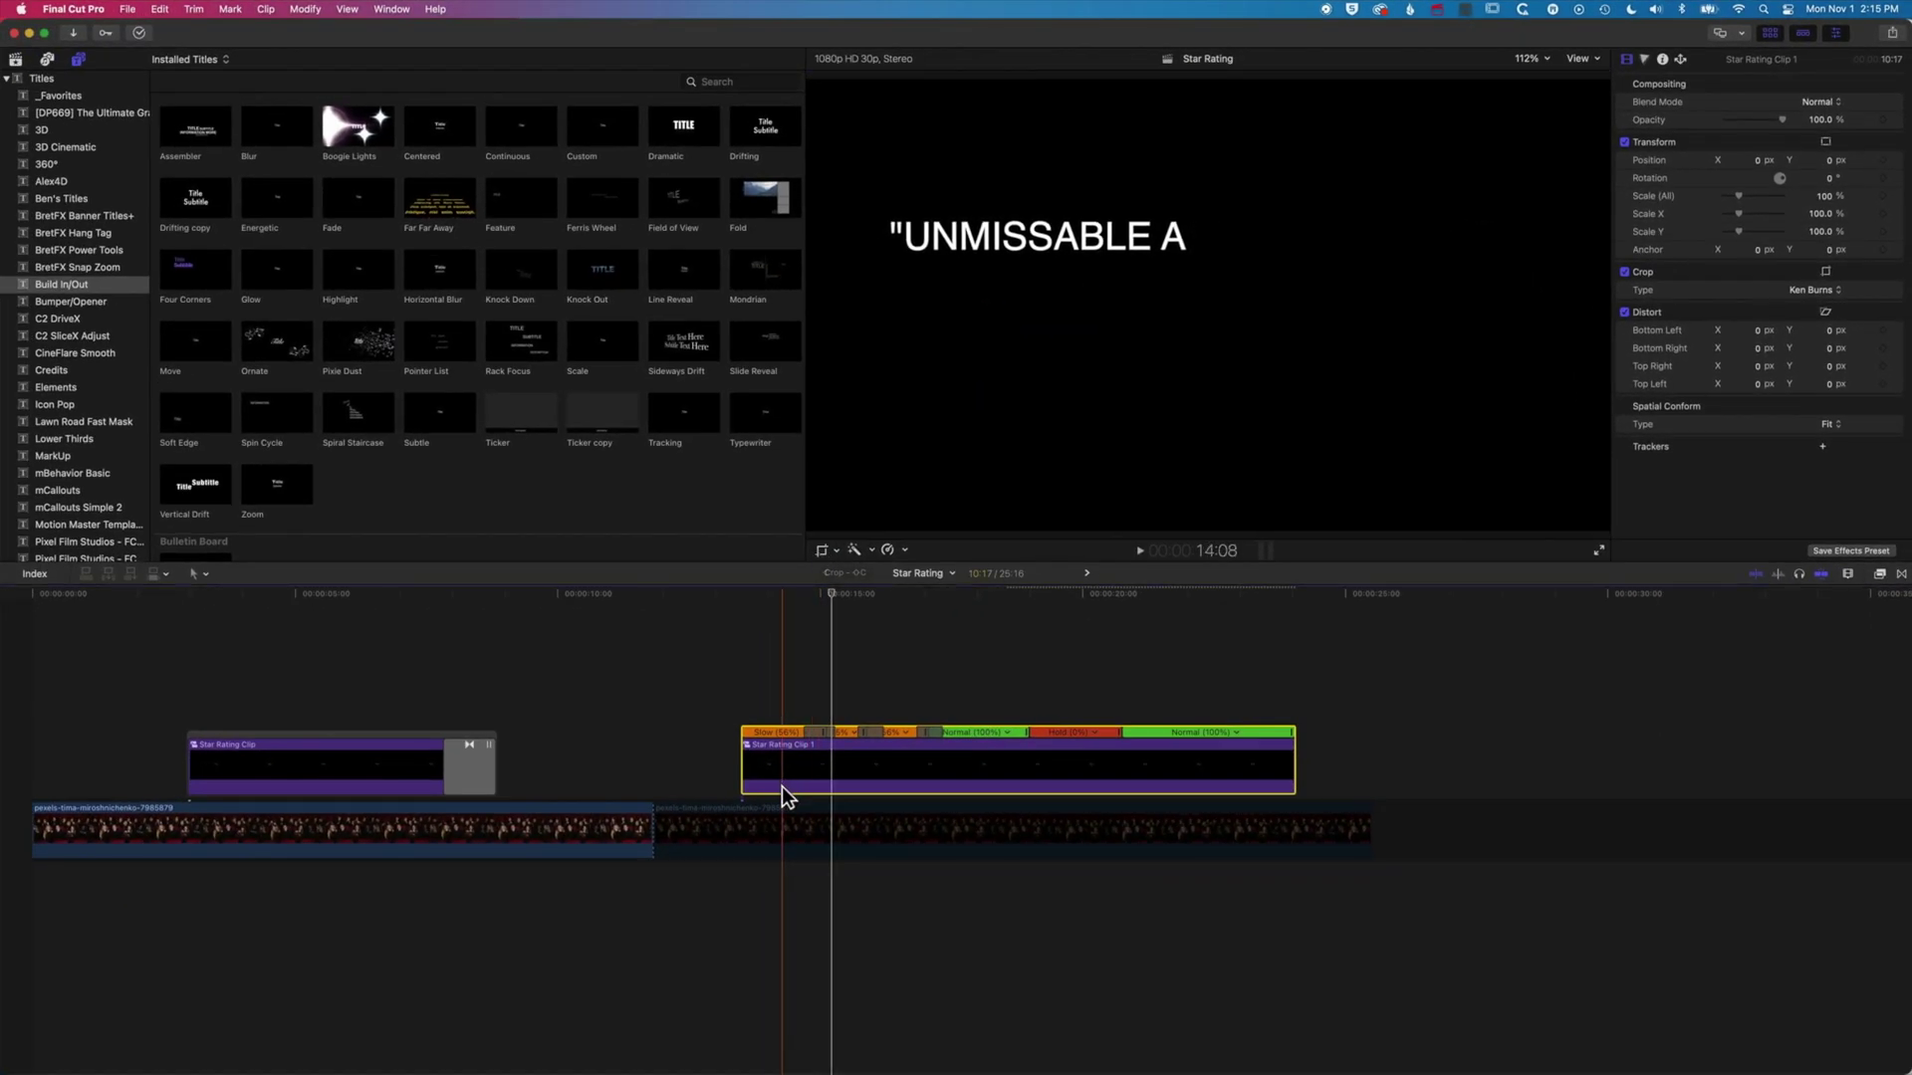
- Re-enable the second audience clip and move the playhead to 17:12 where the movie title shows
click(795, 825)
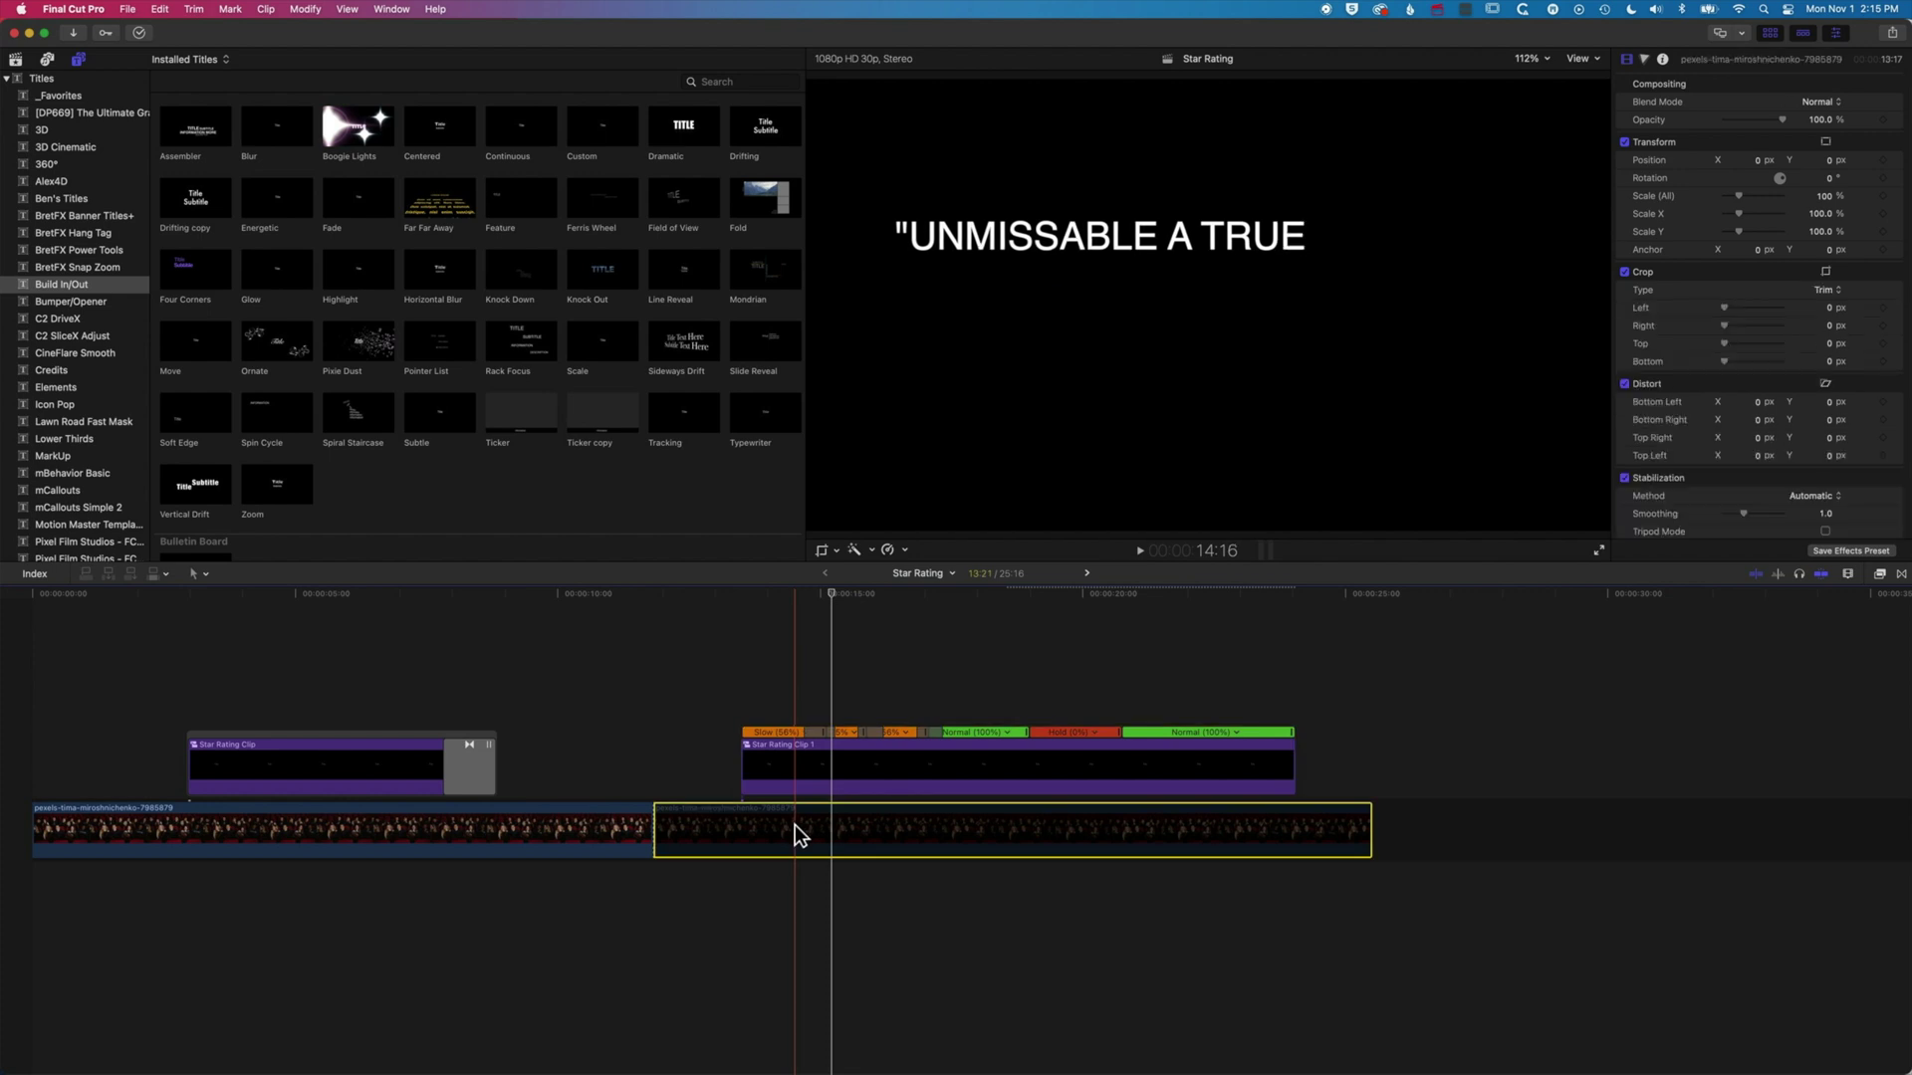
key(v)
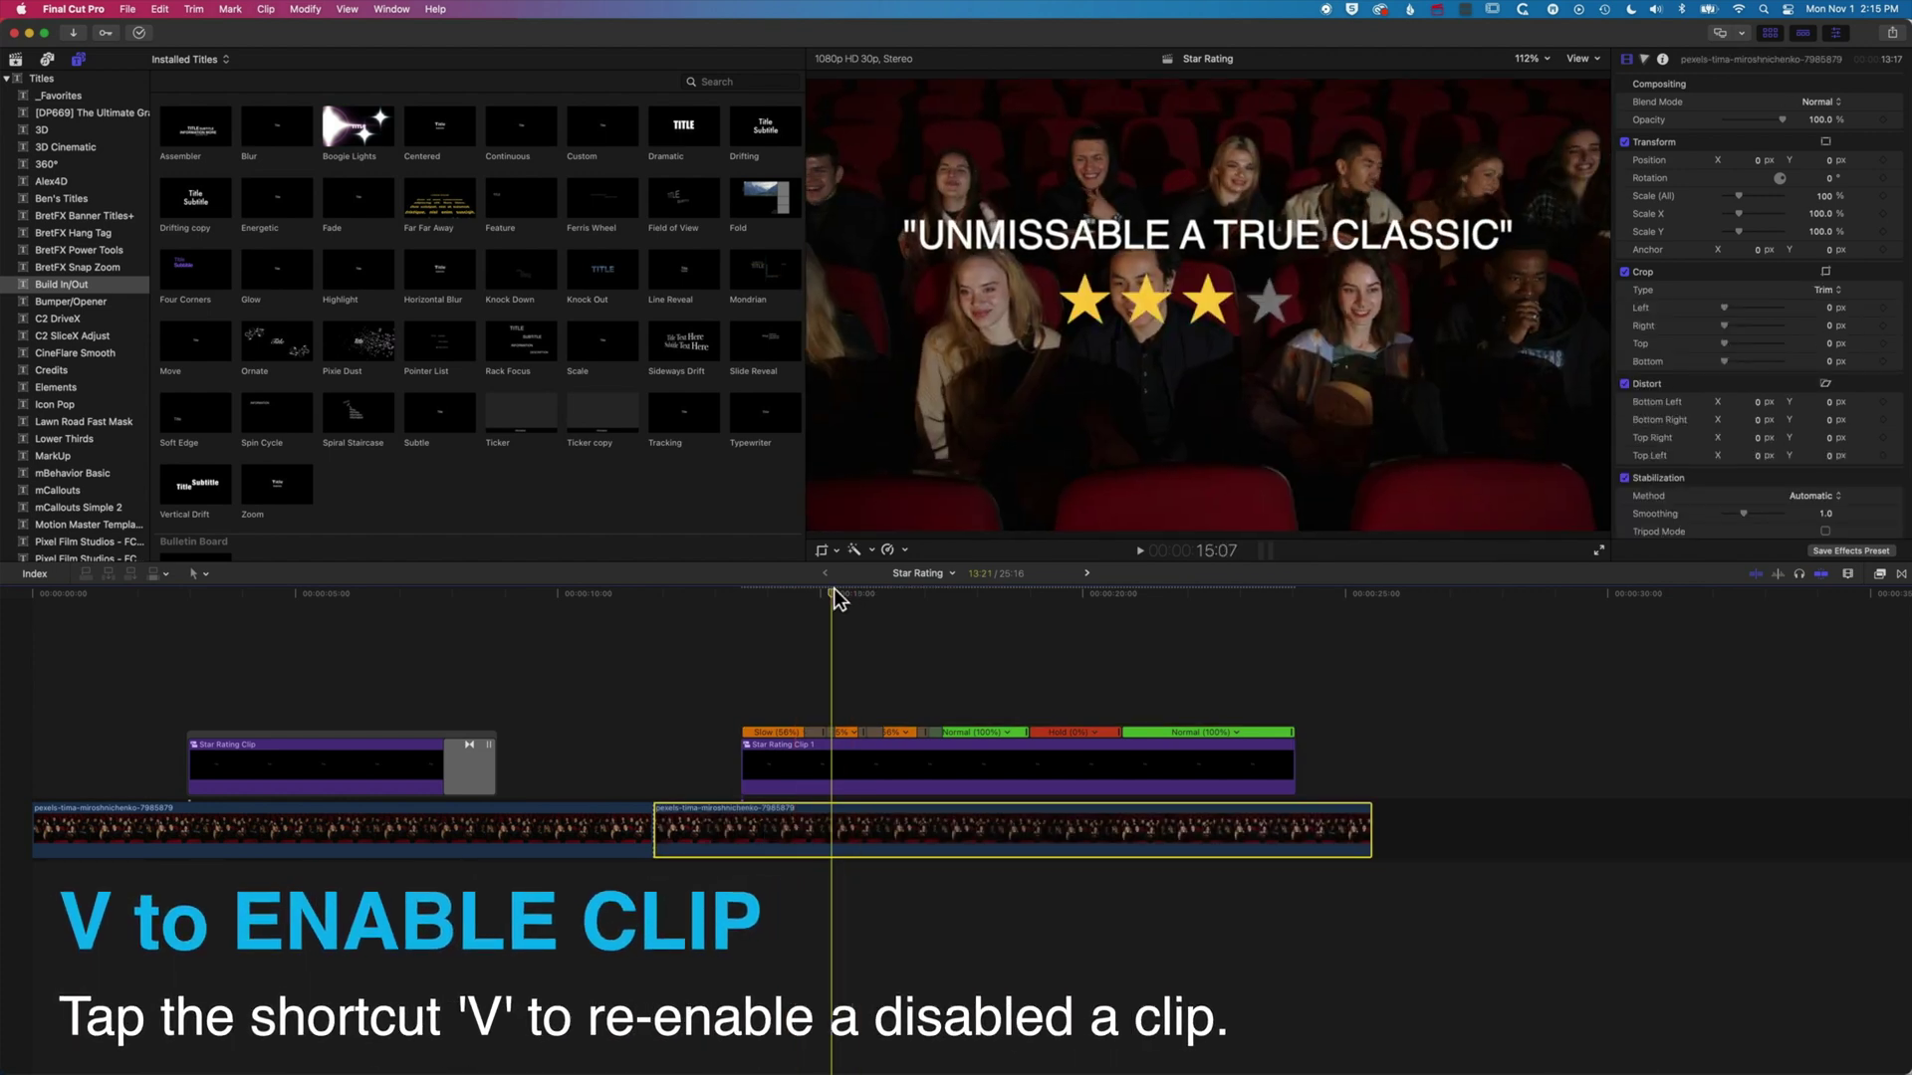
click(924, 593)
drag(924, 593, 946, 593)
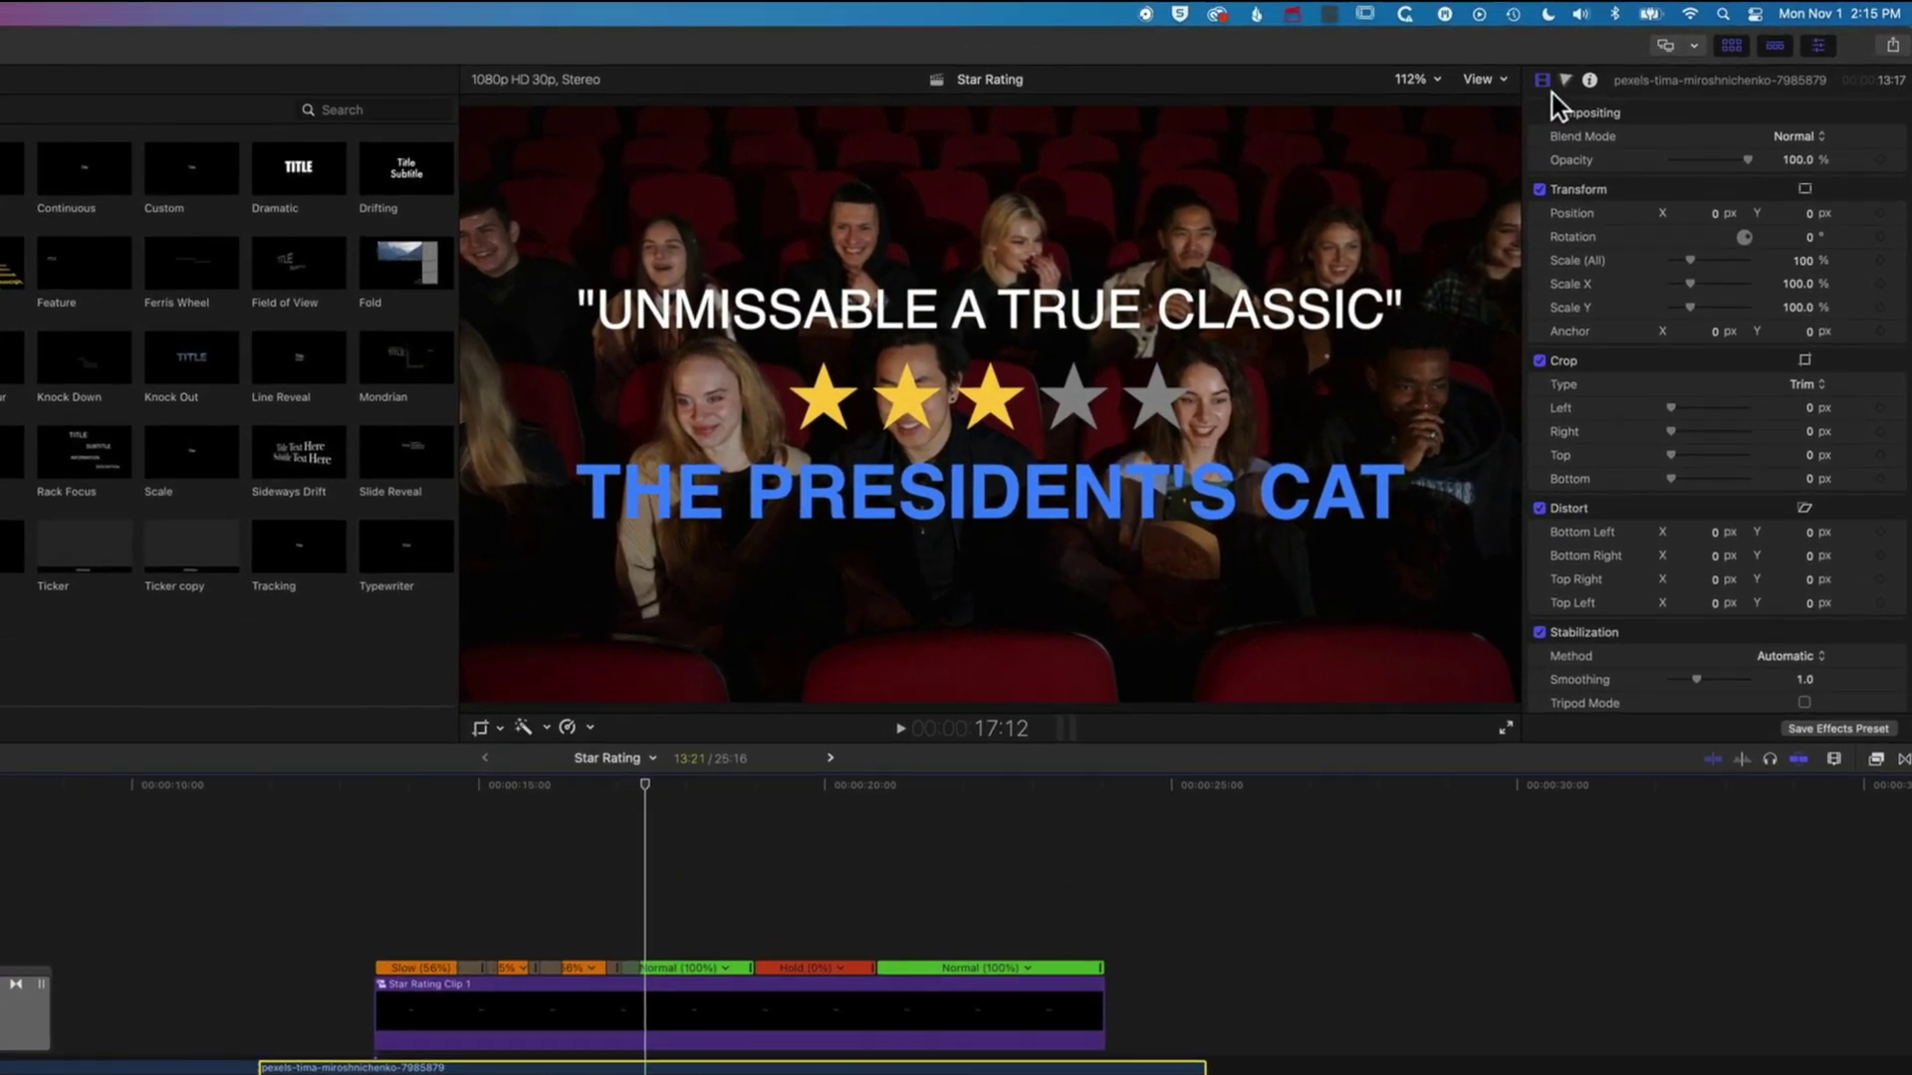
- Darken the clip's exposure: Global -5%, Shadows 26%, Midtones -34%, Highlights -68%
click(1566, 79)
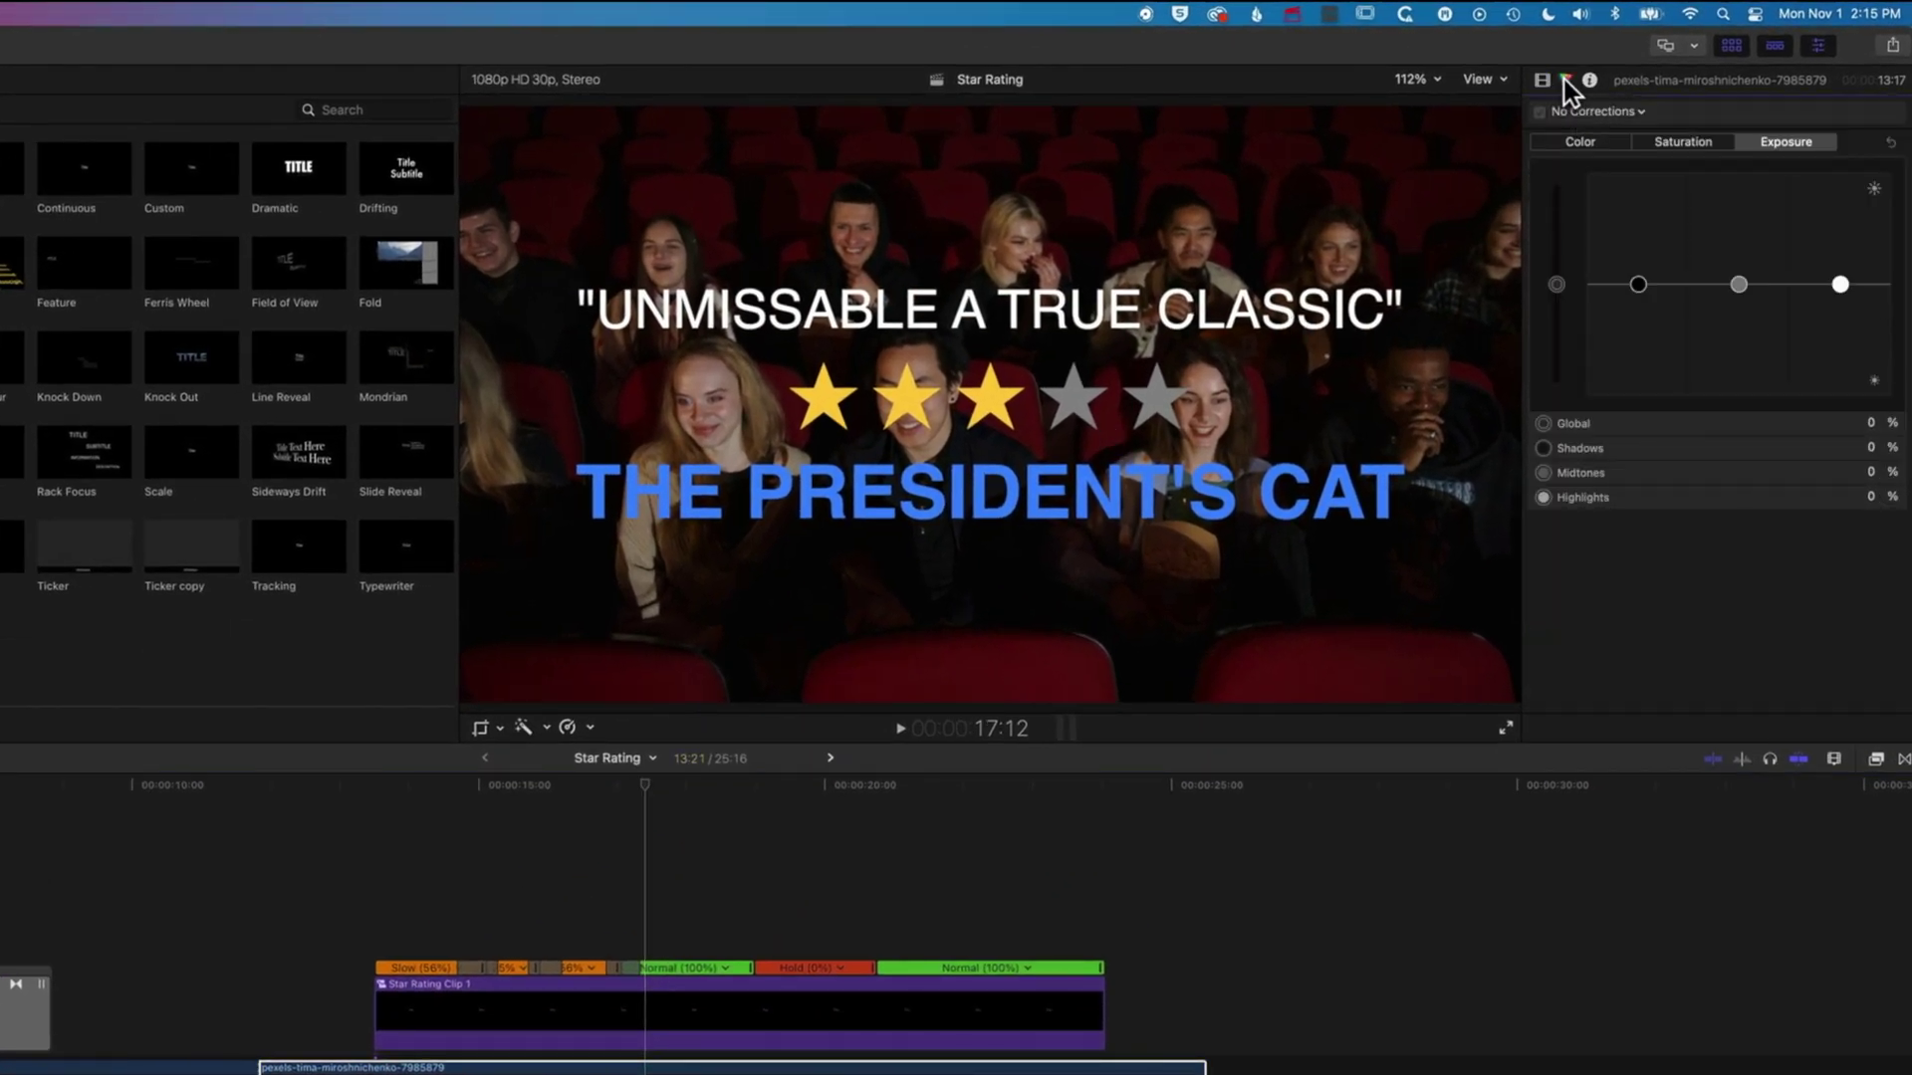
drag(1638, 284, 1638, 252)
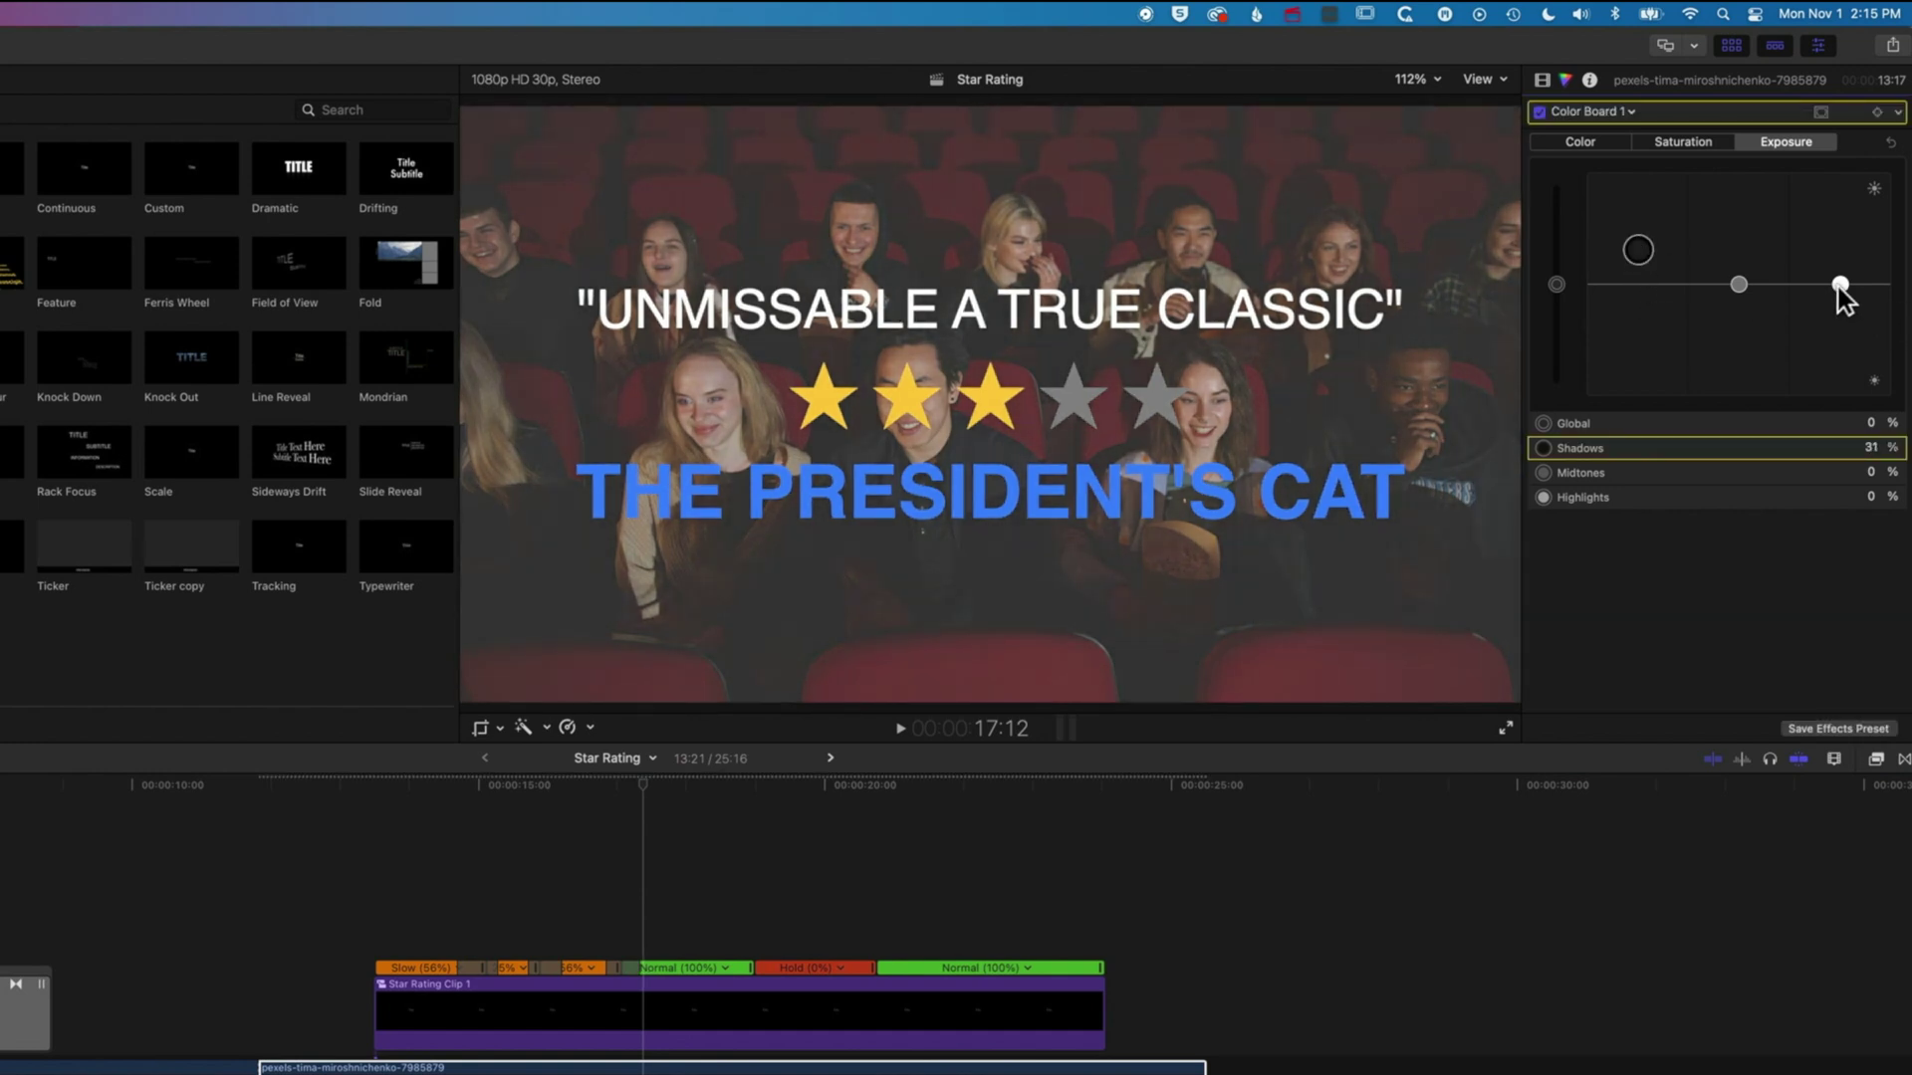
drag(1840, 286, 1842, 354)
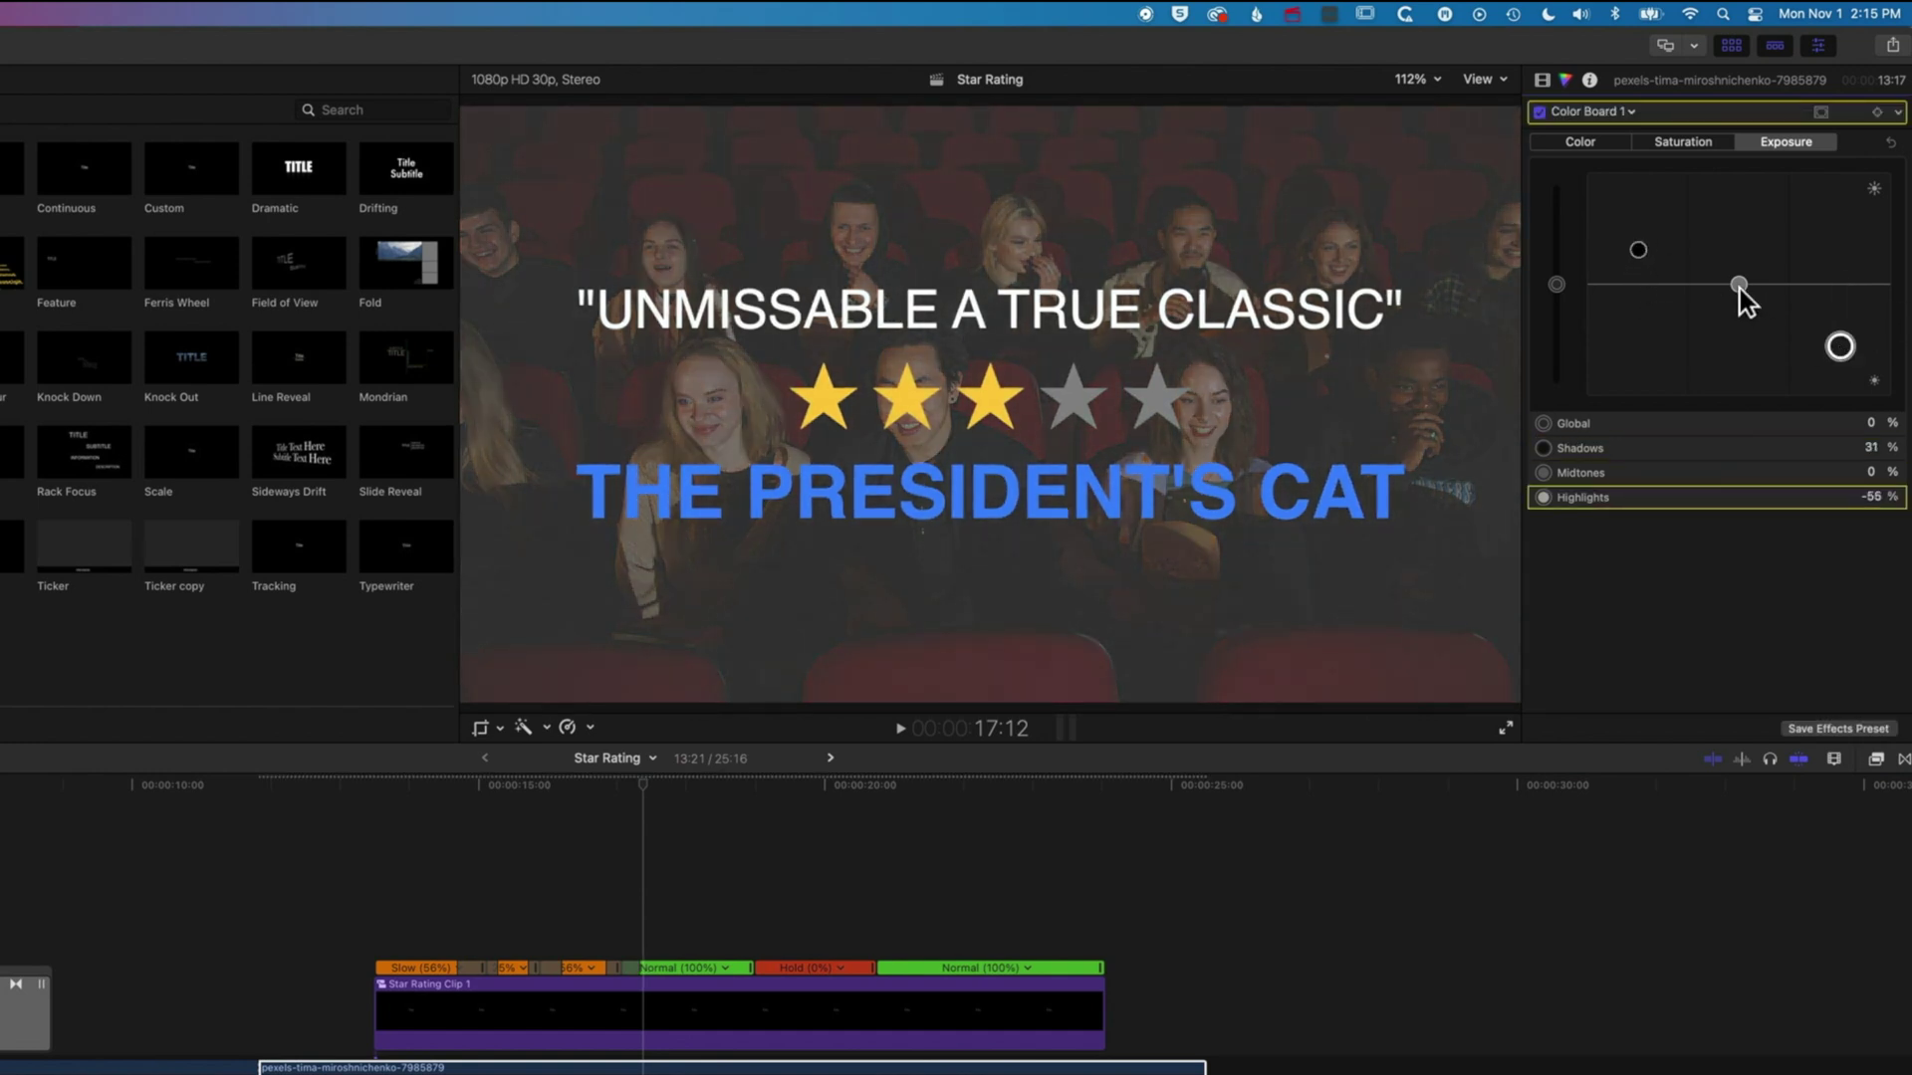
drag(1738, 286, 1741, 302)
drag(1842, 347, 1840, 350)
drag(1736, 301, 1736, 314)
drag(1639, 253, 1638, 259)
drag(1737, 311, 1735, 321)
mouse_move(1551, 283)
mouse_down()
mouse_move(1554, 253)
mouse_move(1555, 281)
mouse_up()
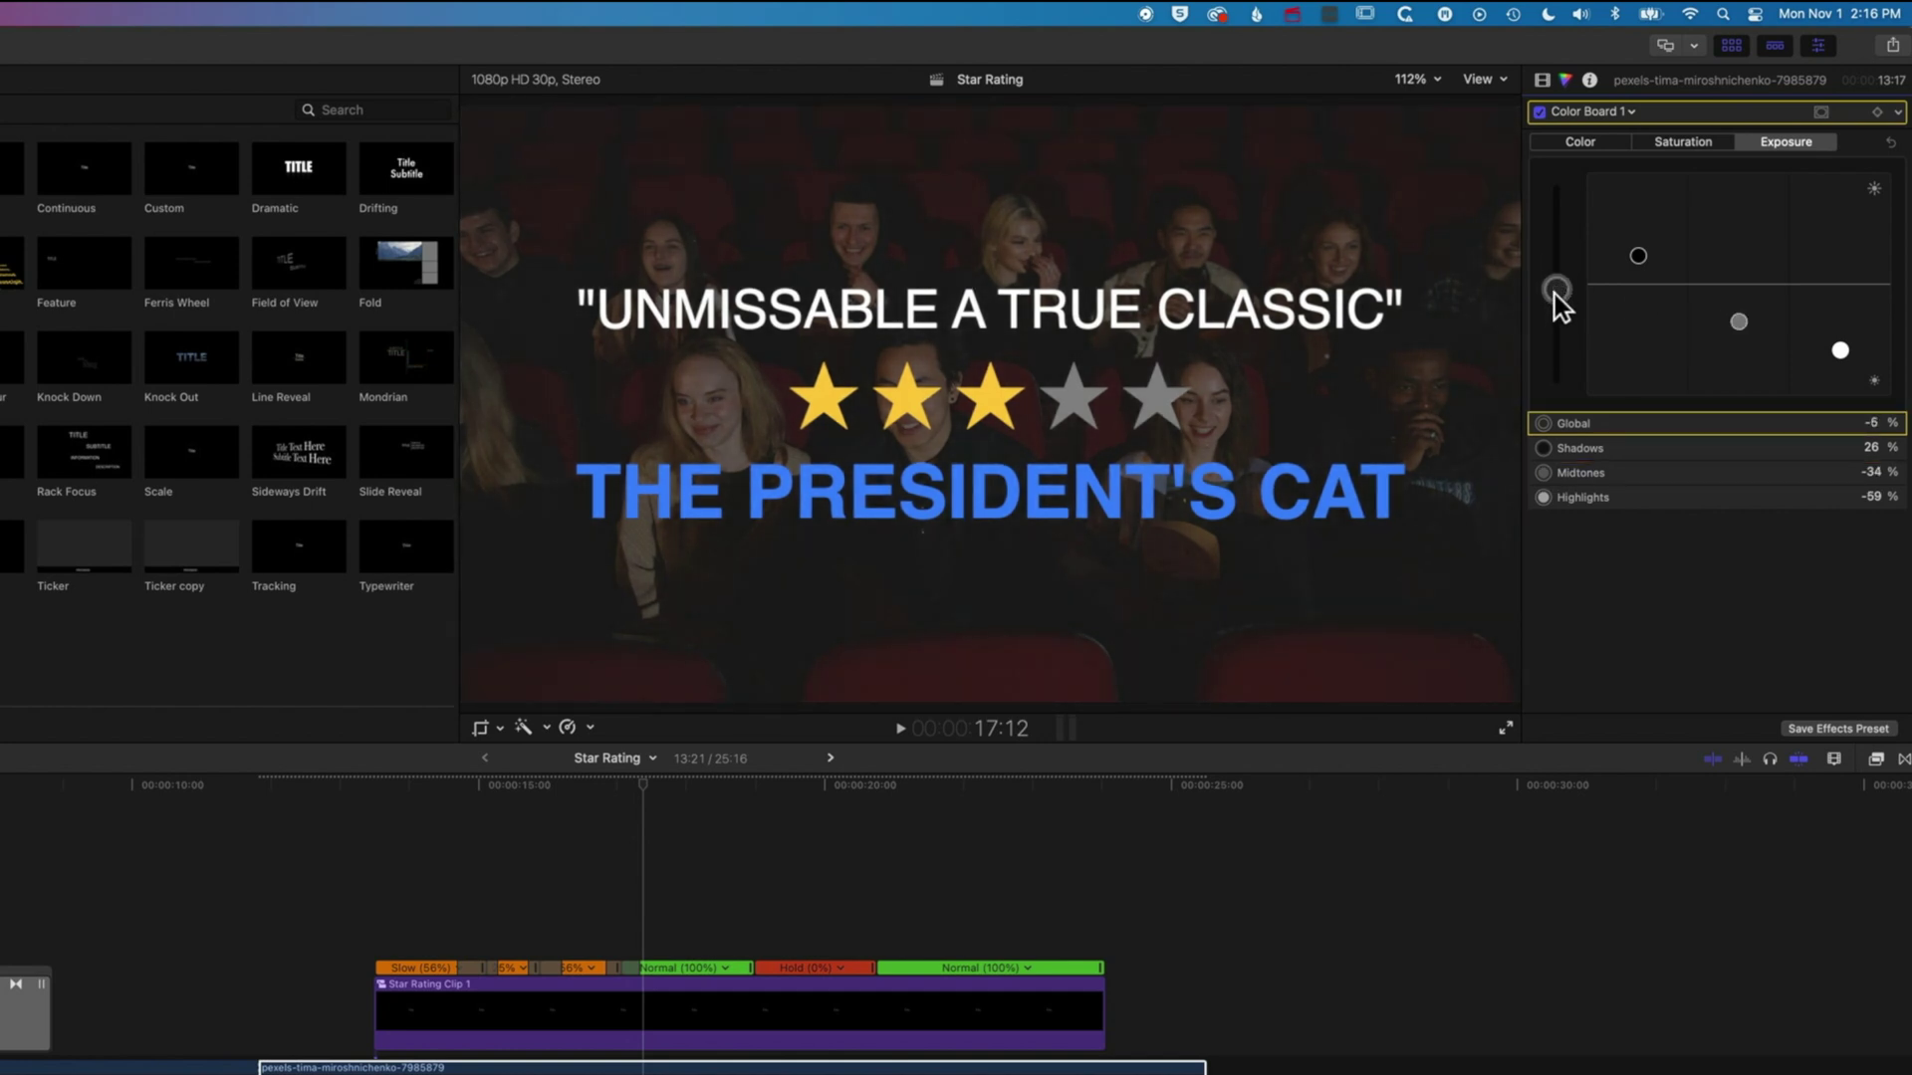
drag(1840, 349, 1840, 363)
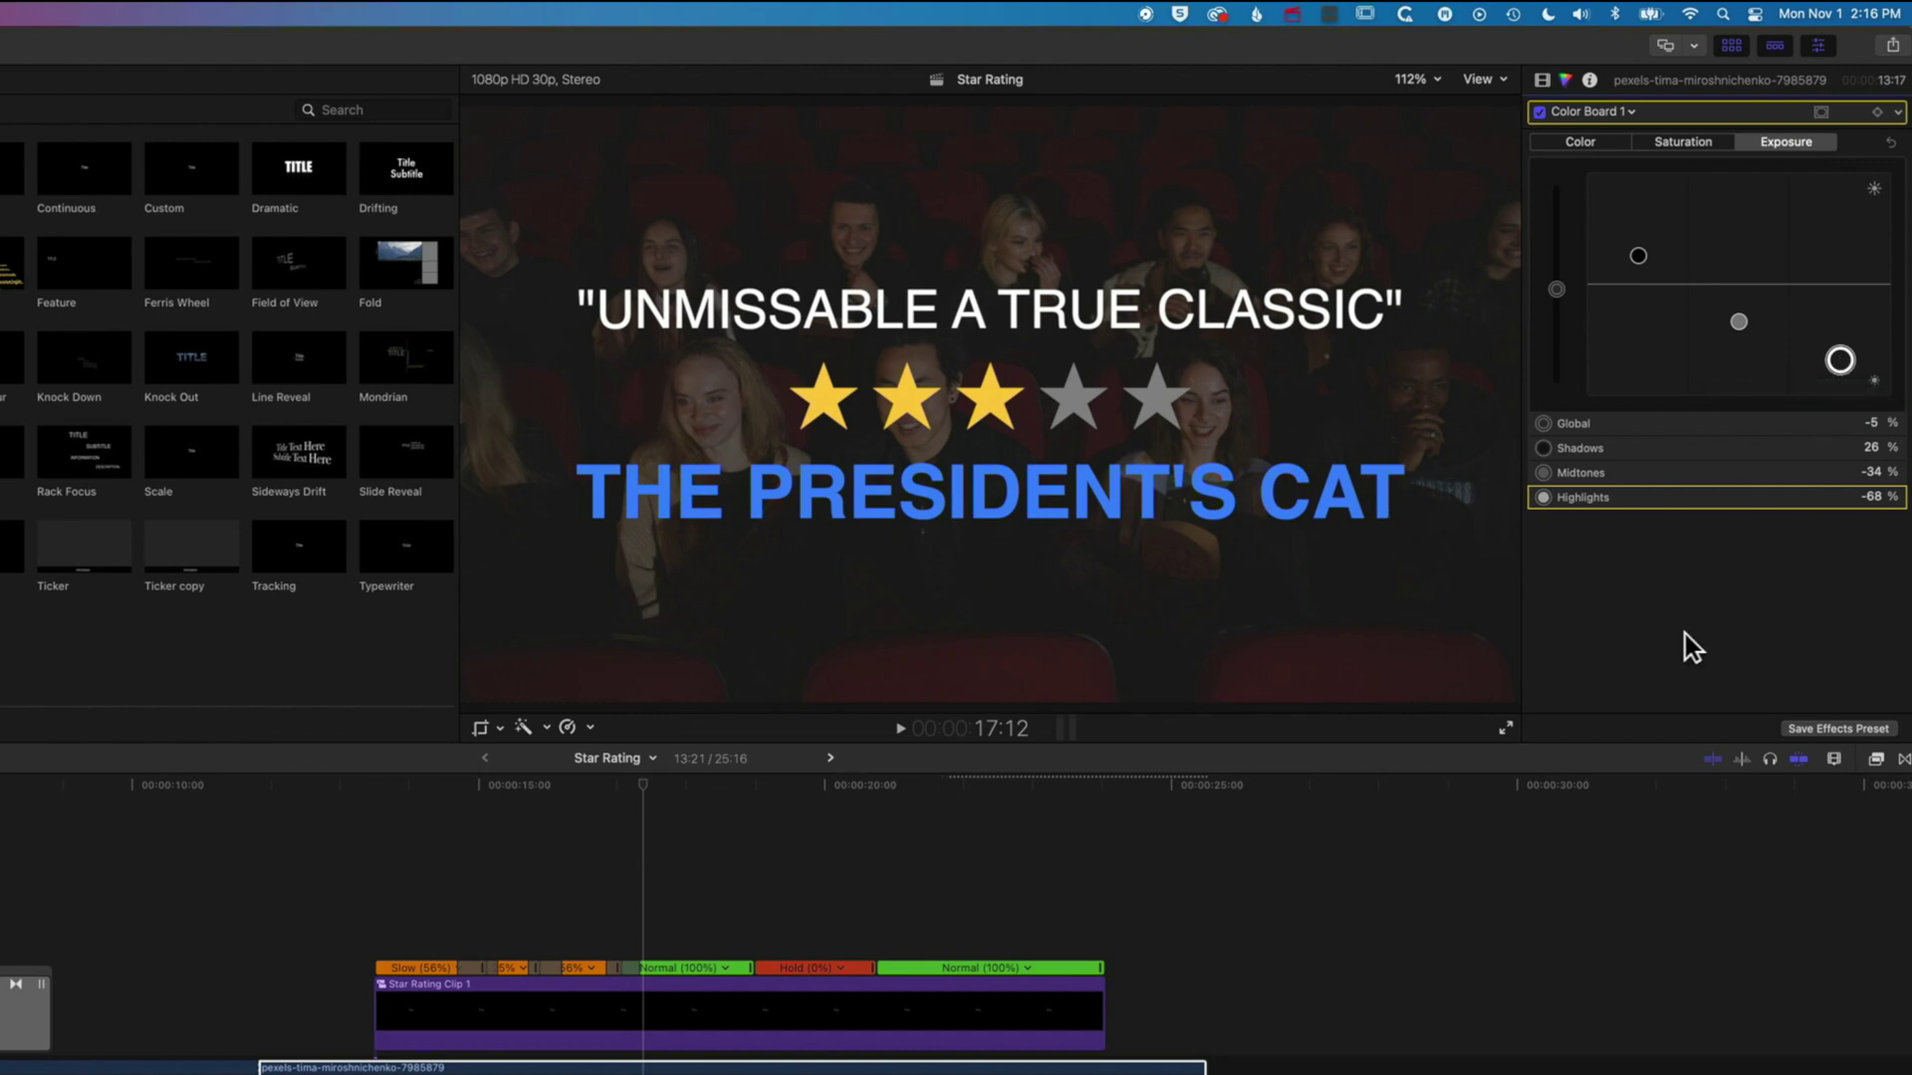
- Drop the Colorize effect onto the audience clip and play it back from about 12:23
click(1875, 759)
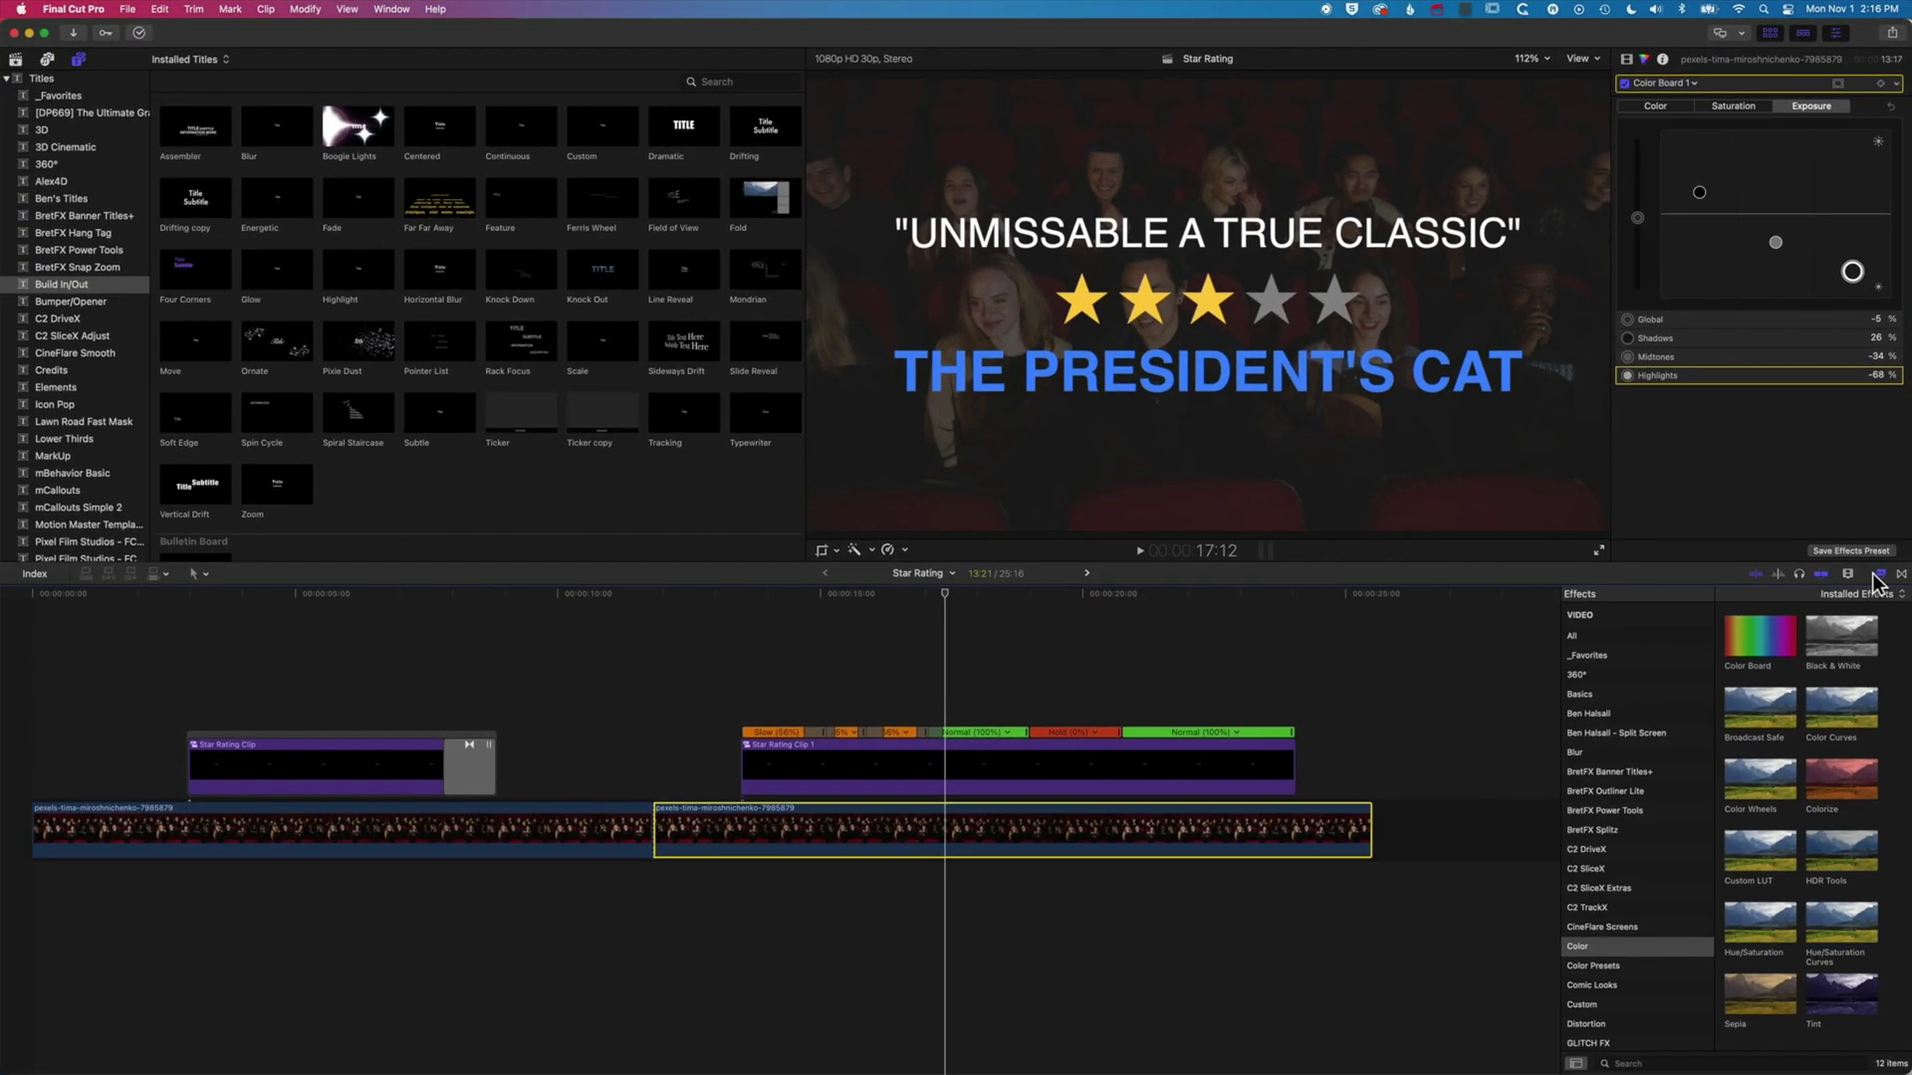
drag(1826, 776, 1137, 838)
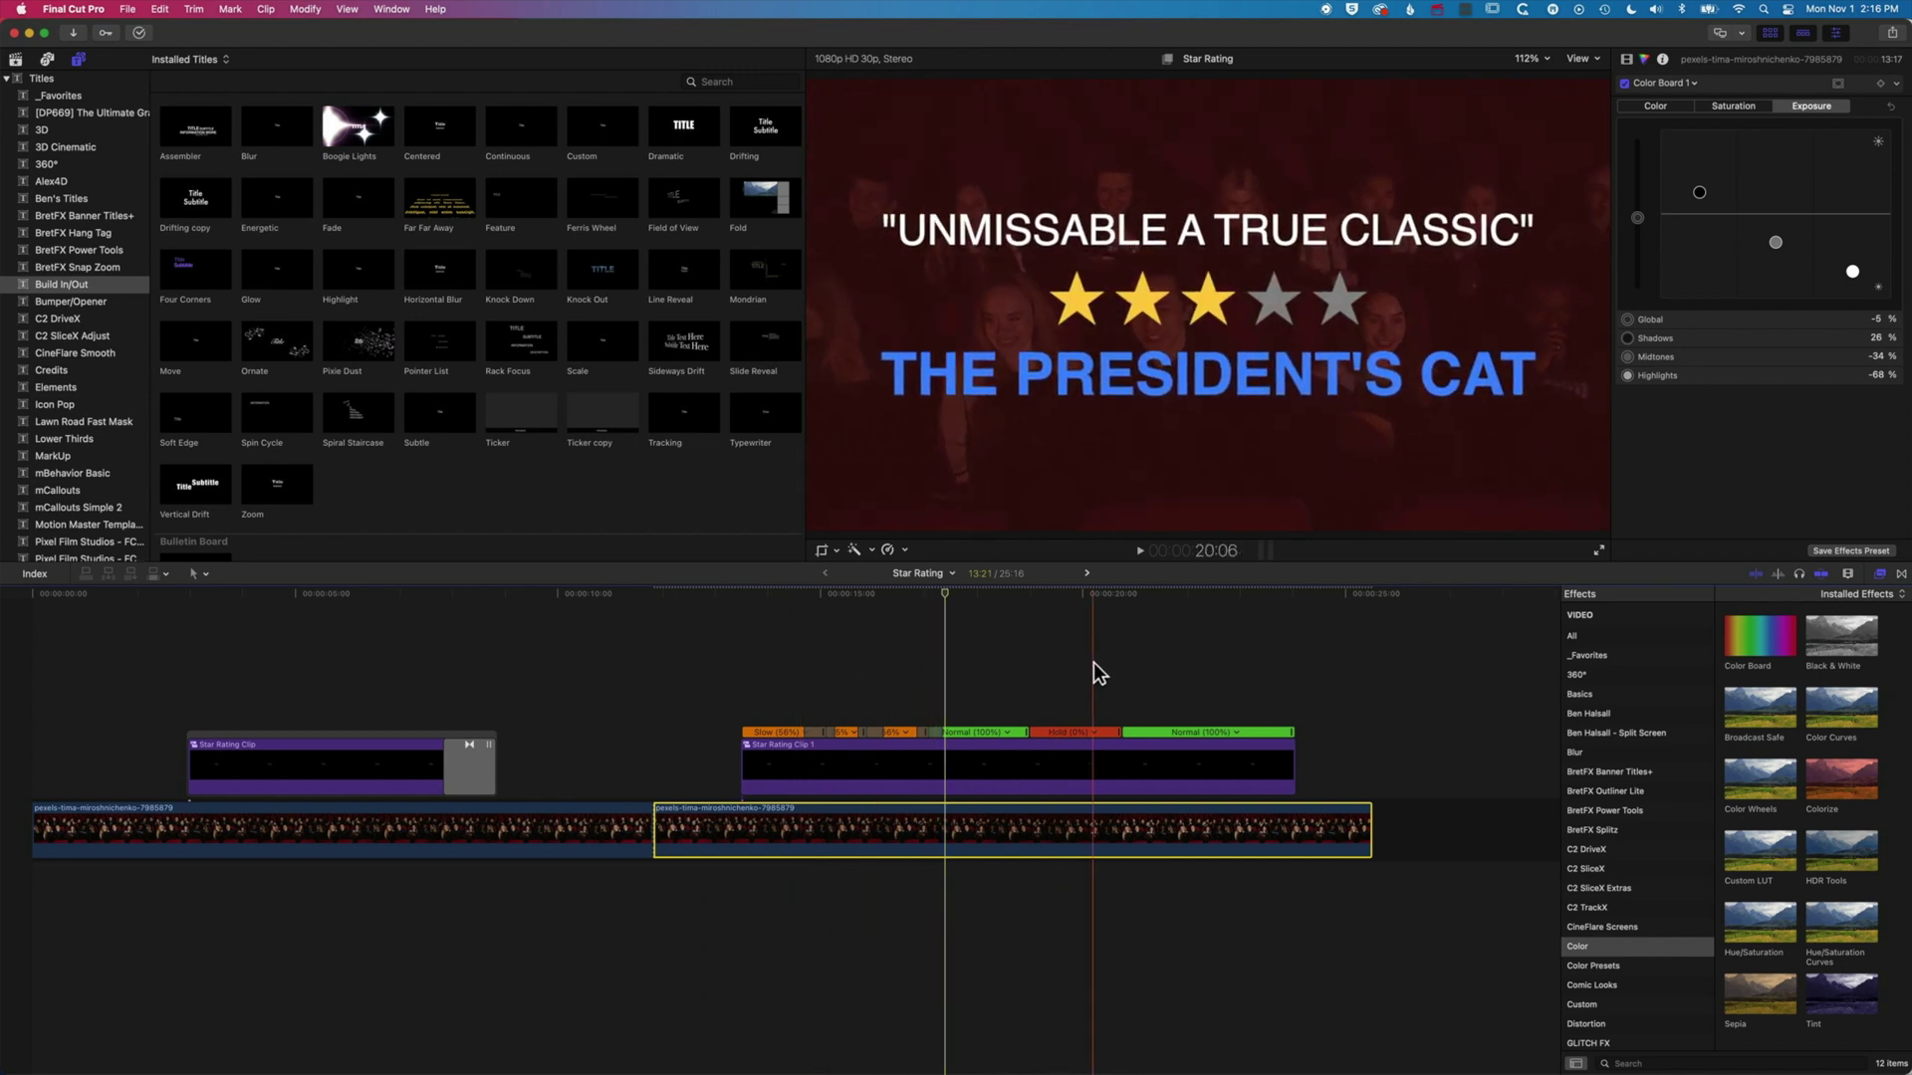
click(703, 595)
key(space)
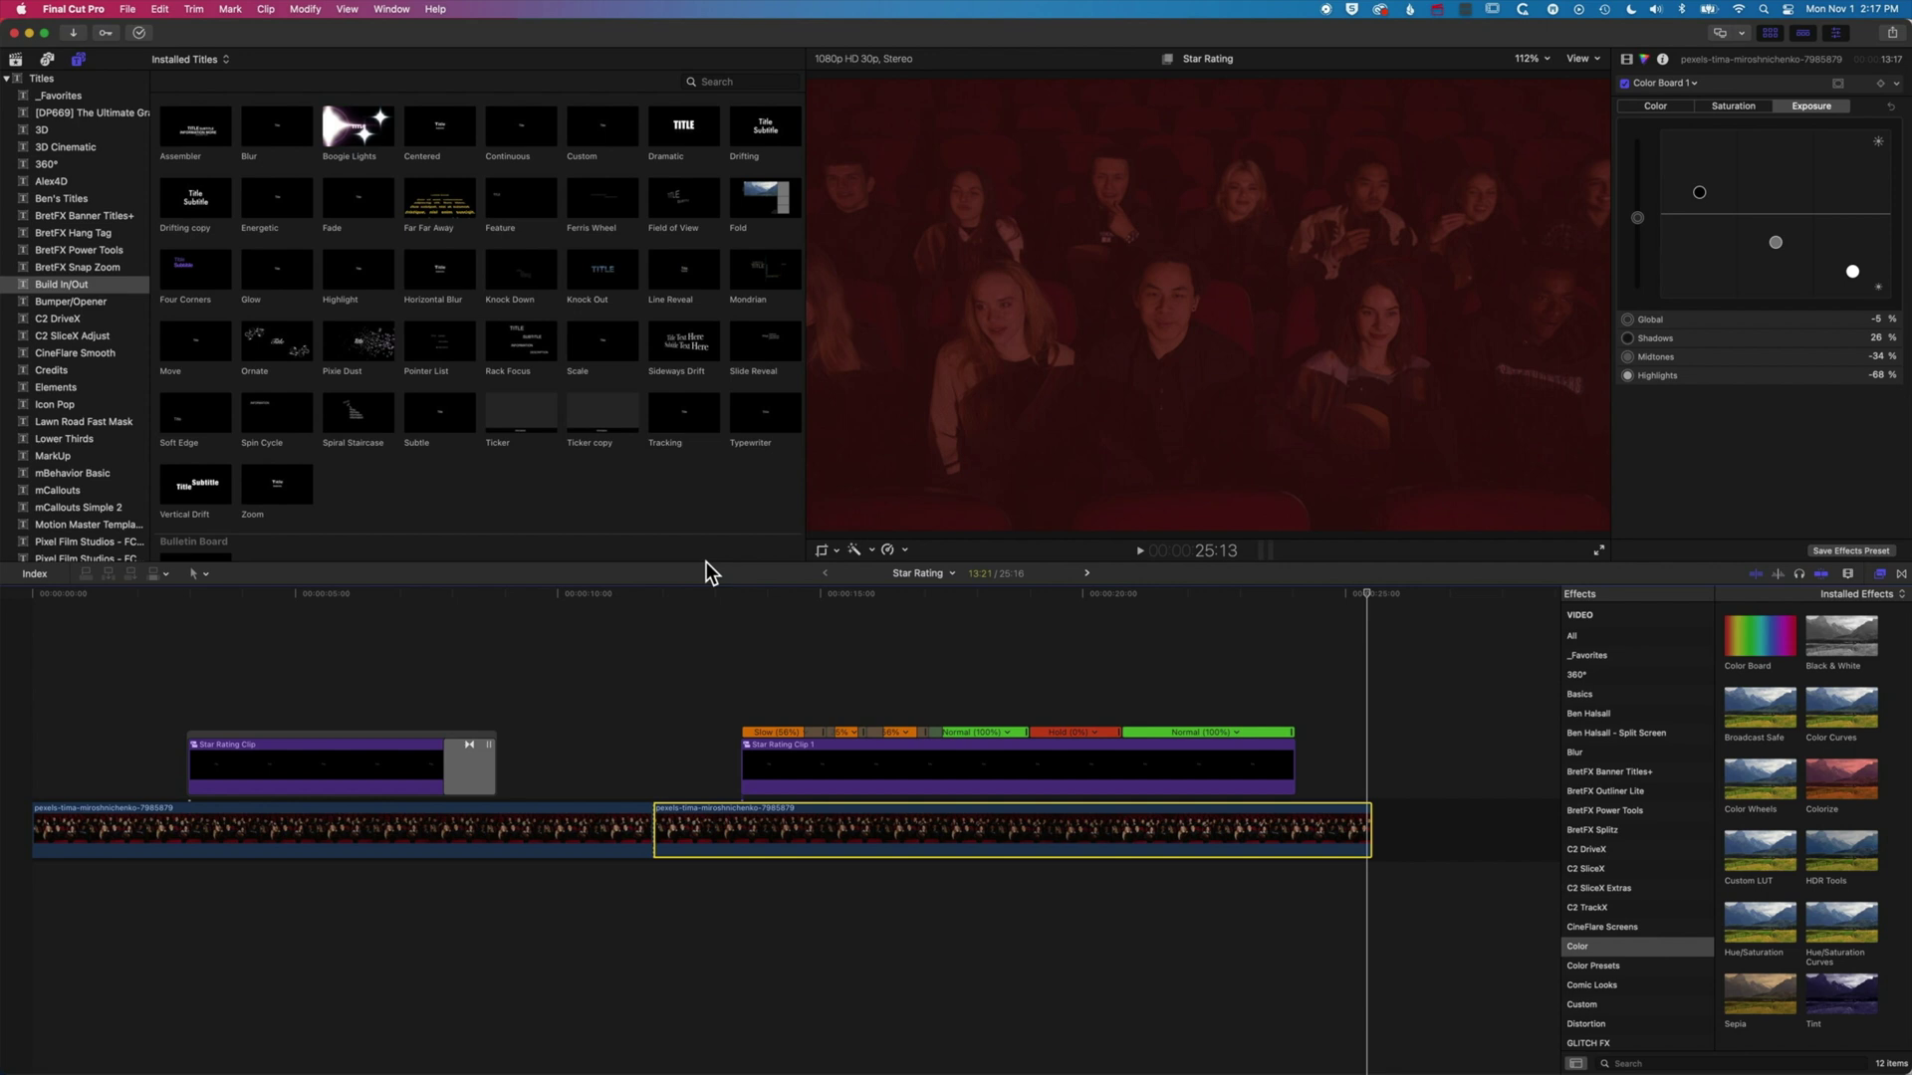
key(ctrl+super+space)
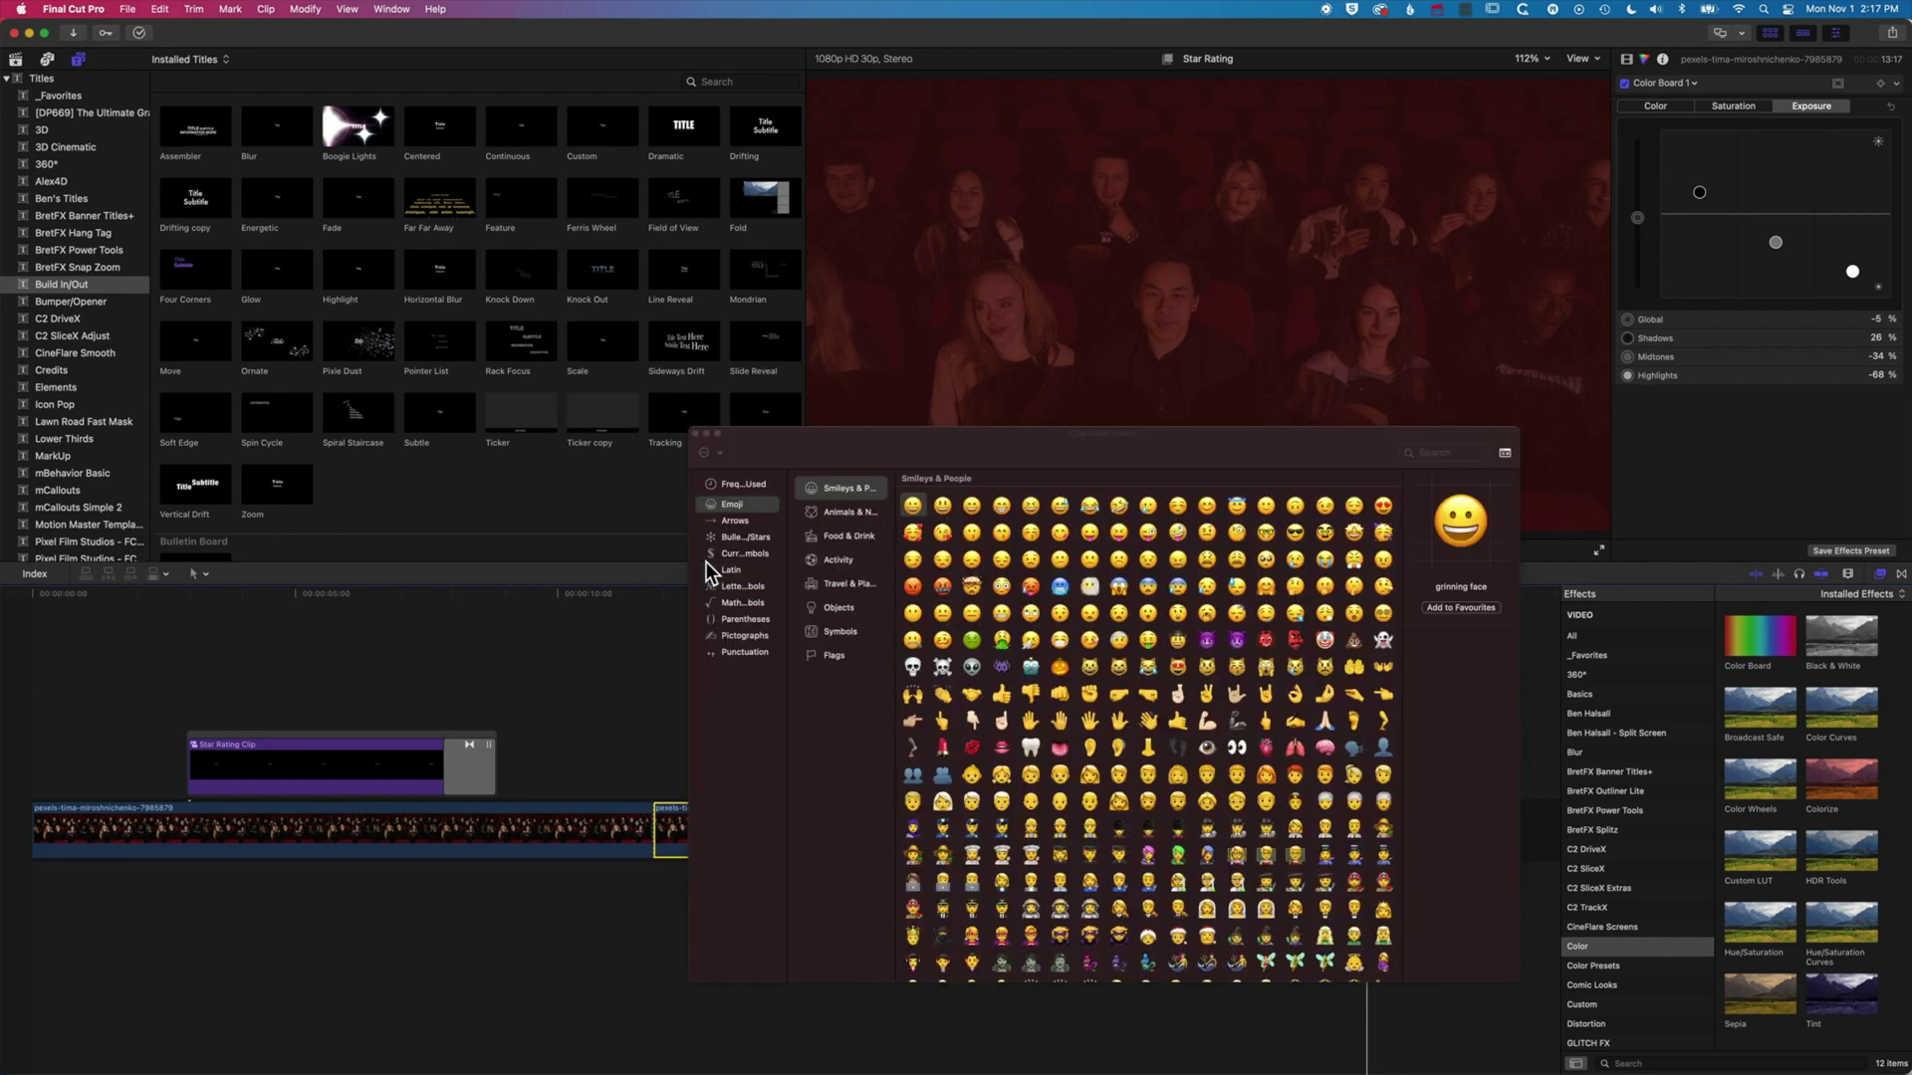
drag(830, 443, 630, 269)
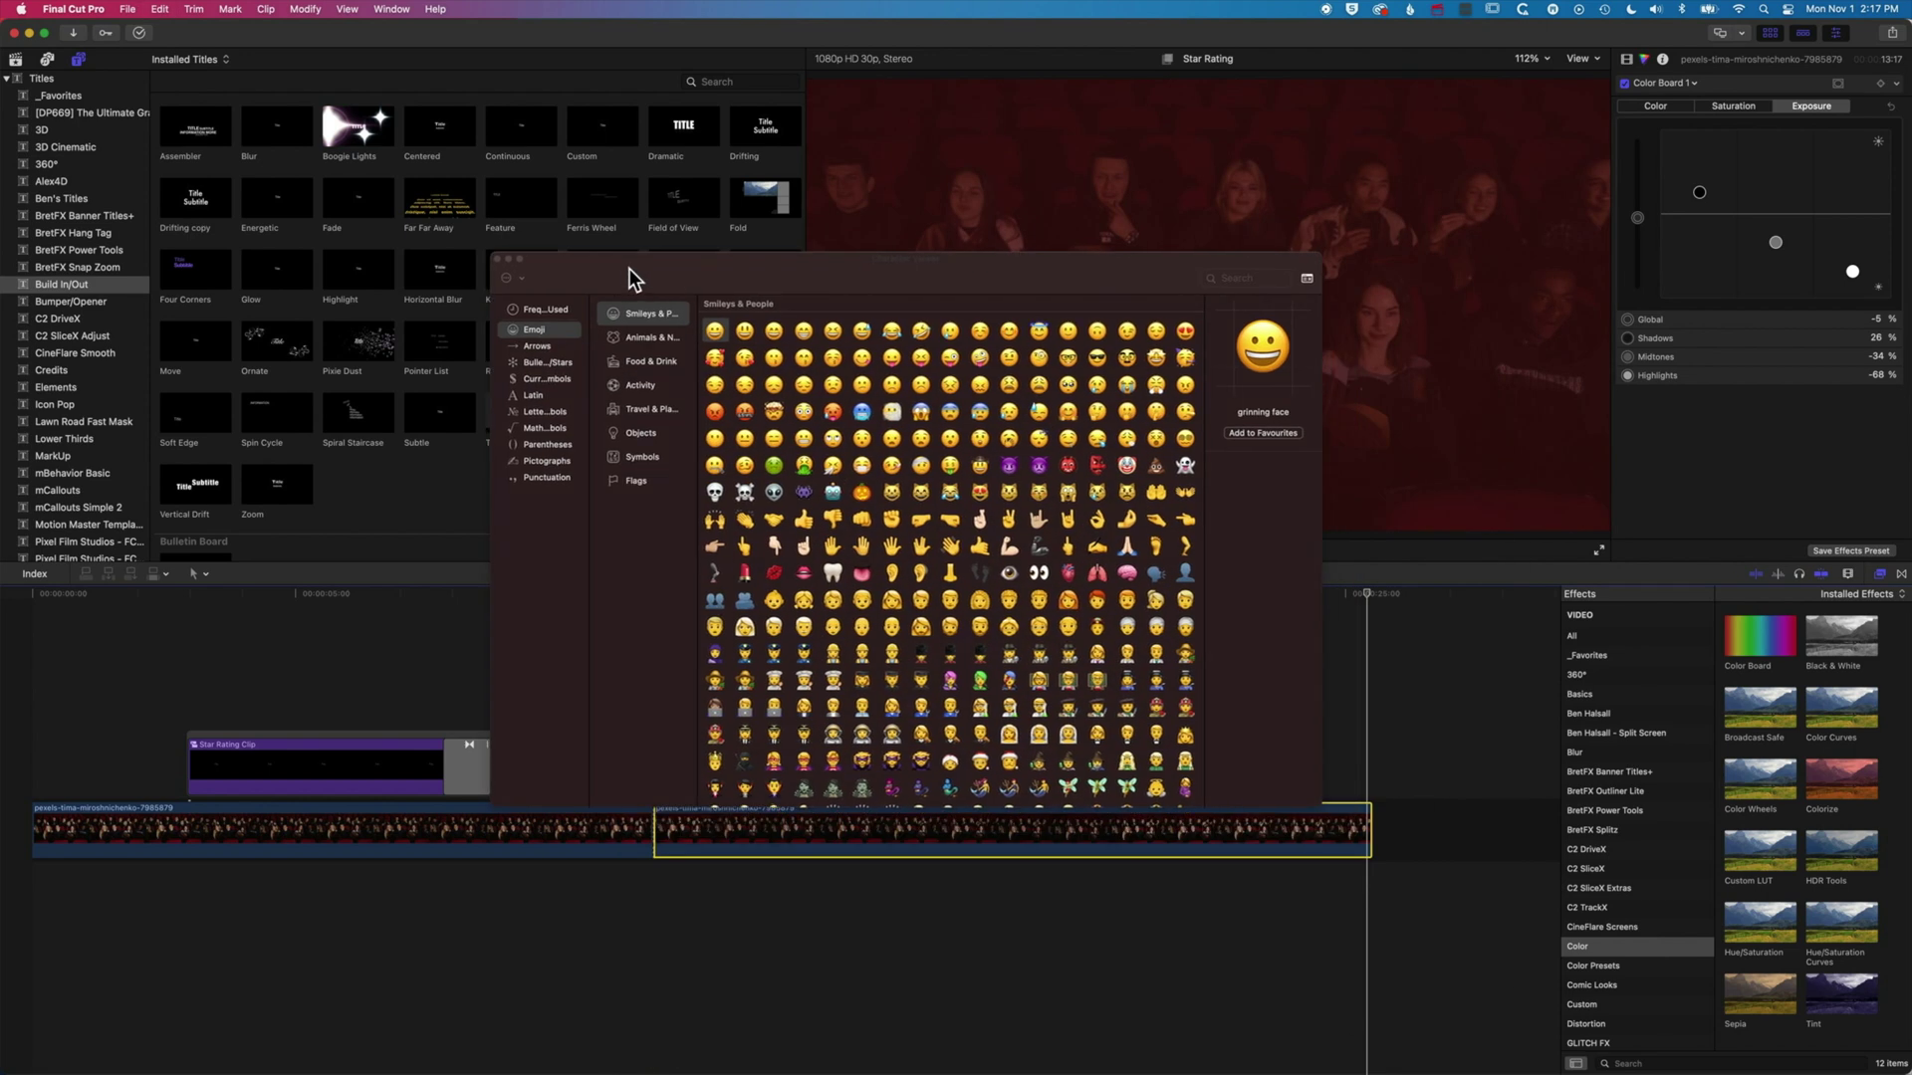
scroll(939, 522, down, 5)
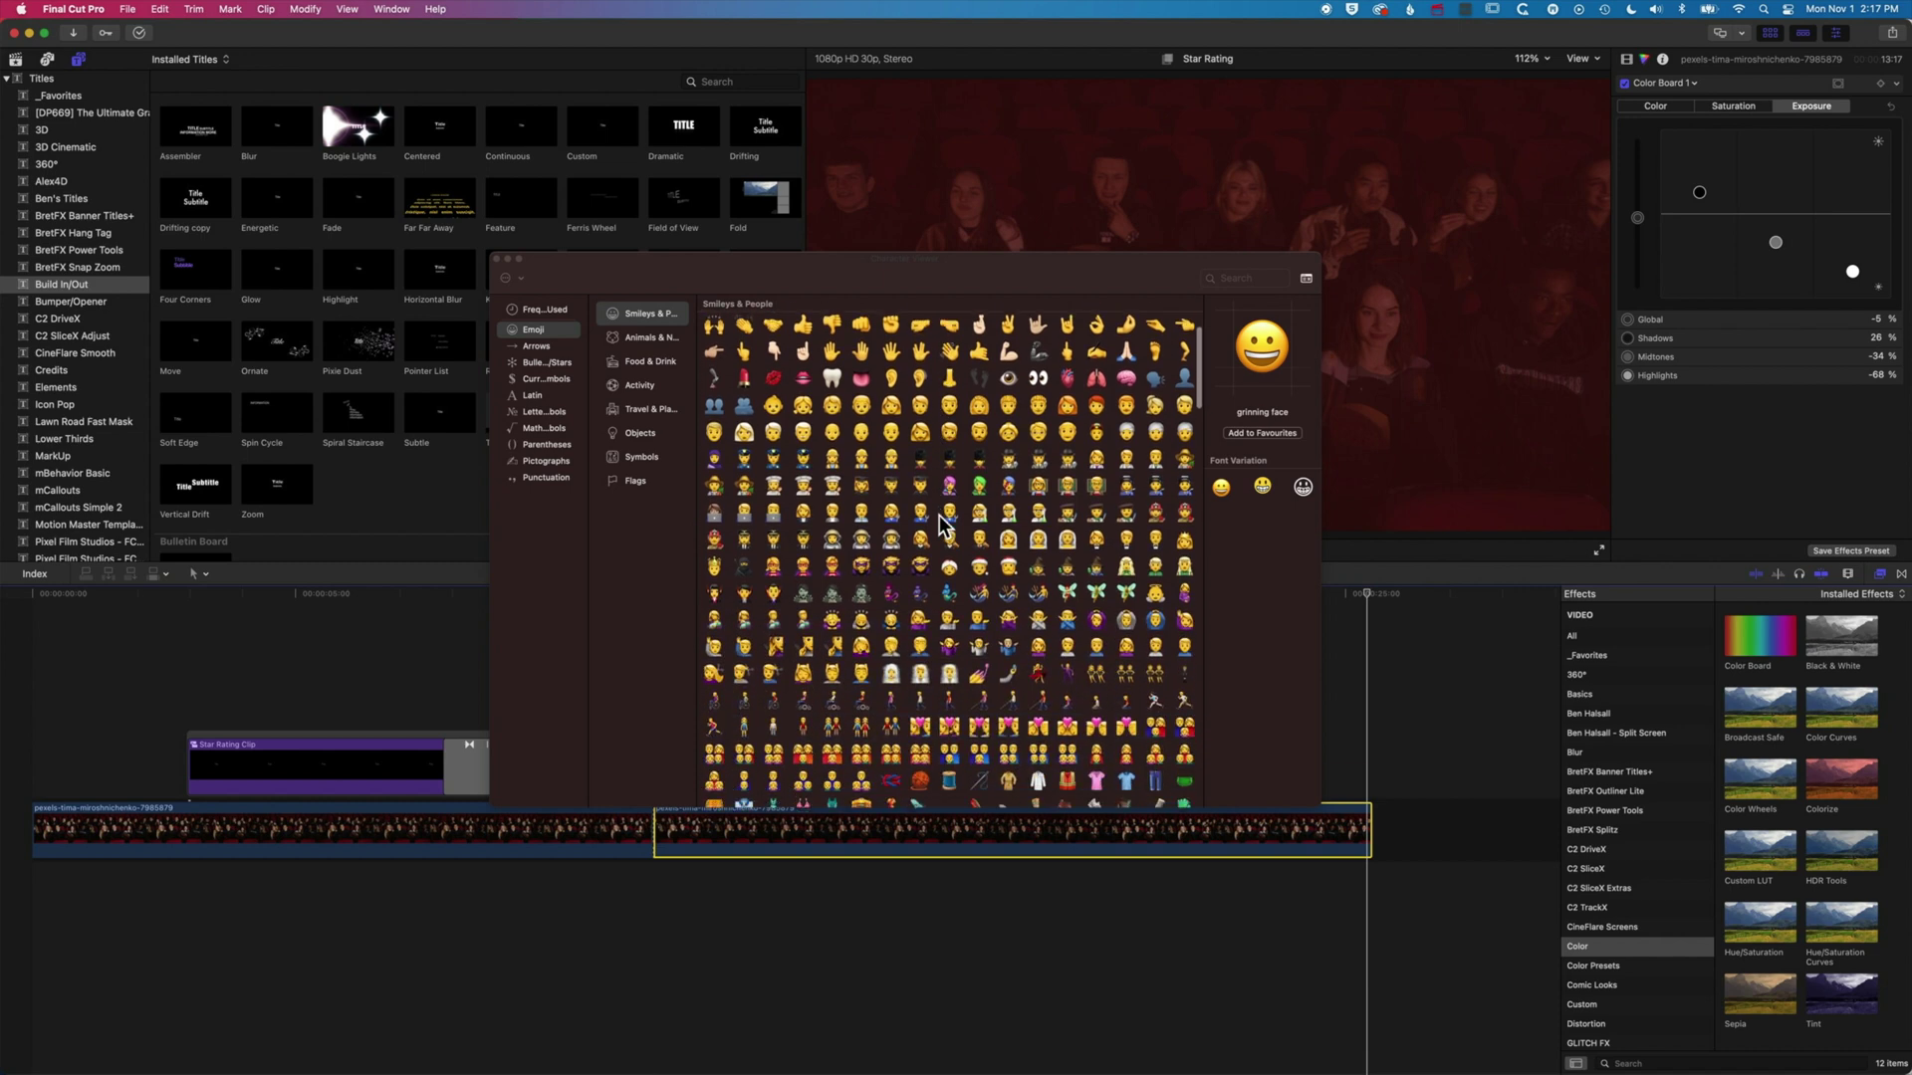
scroll(939, 523, down, 10)
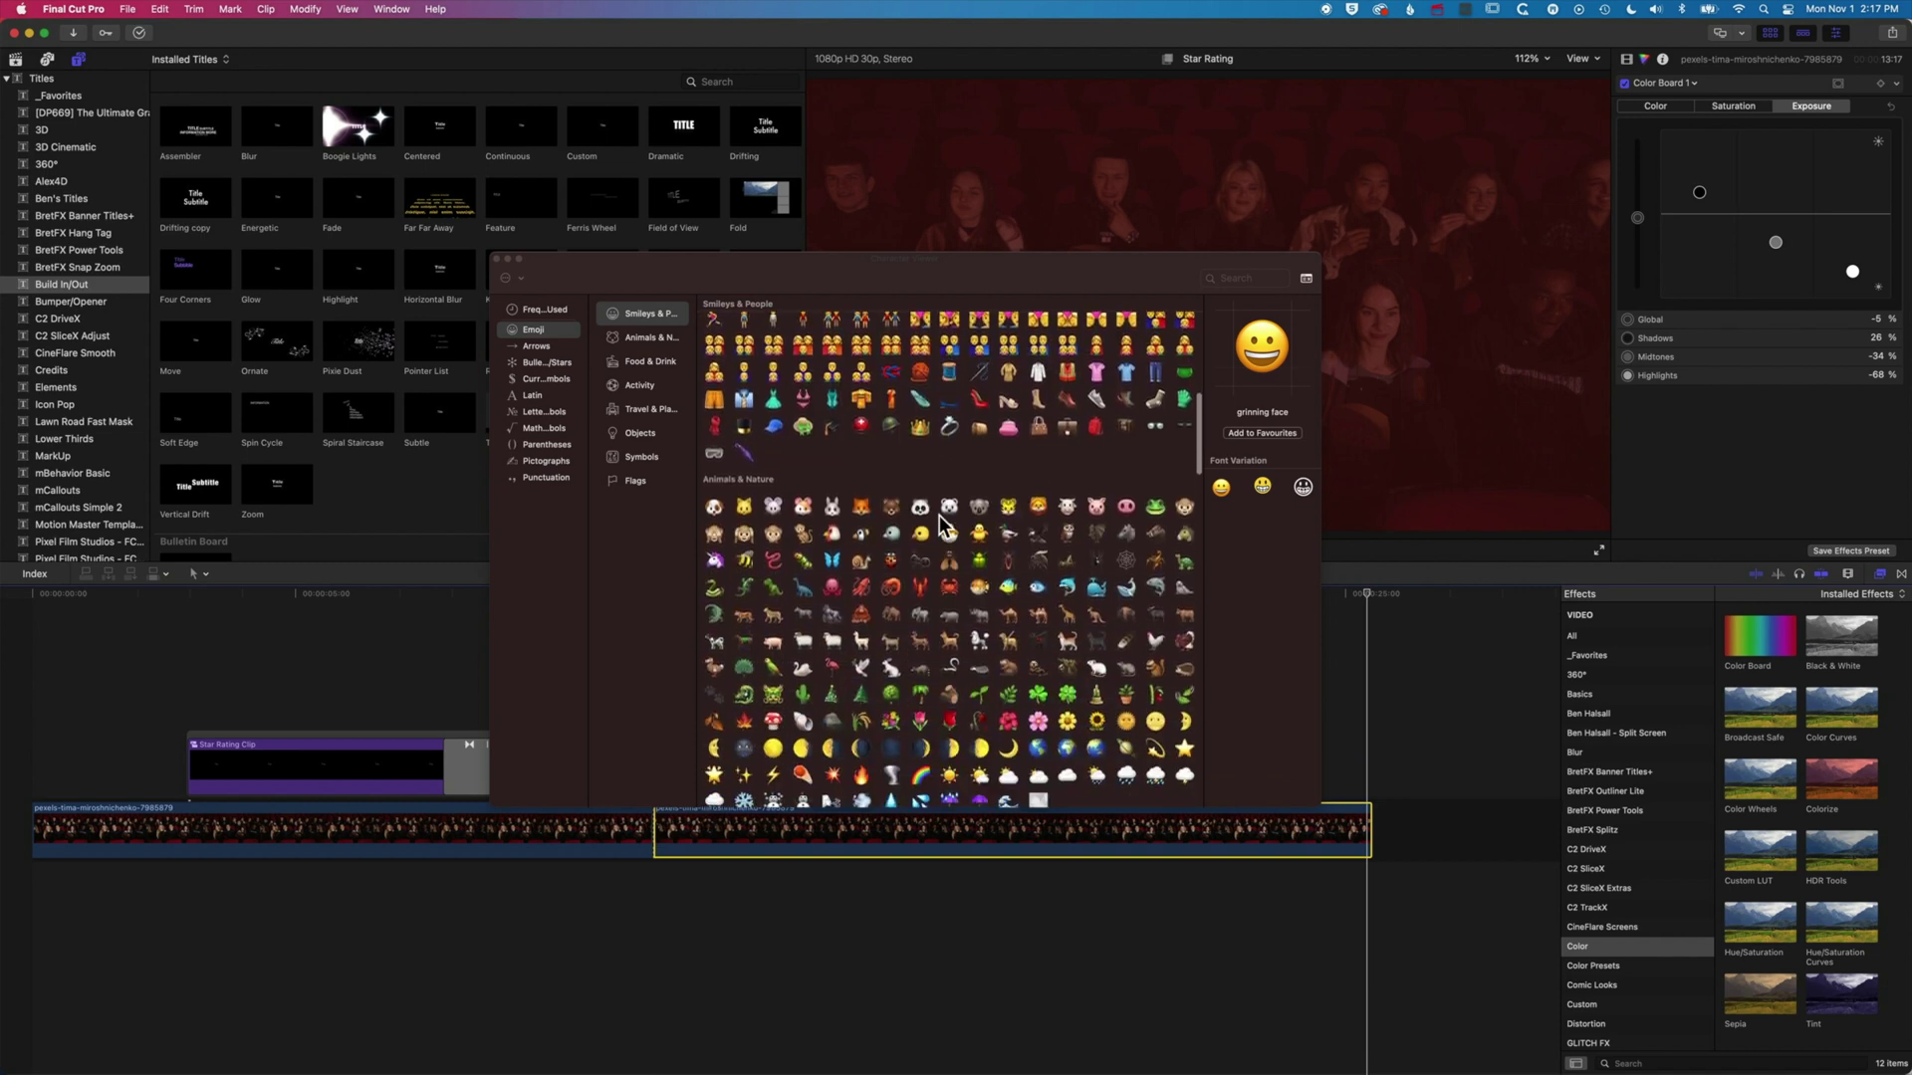
scroll(943, 524, down, 3)
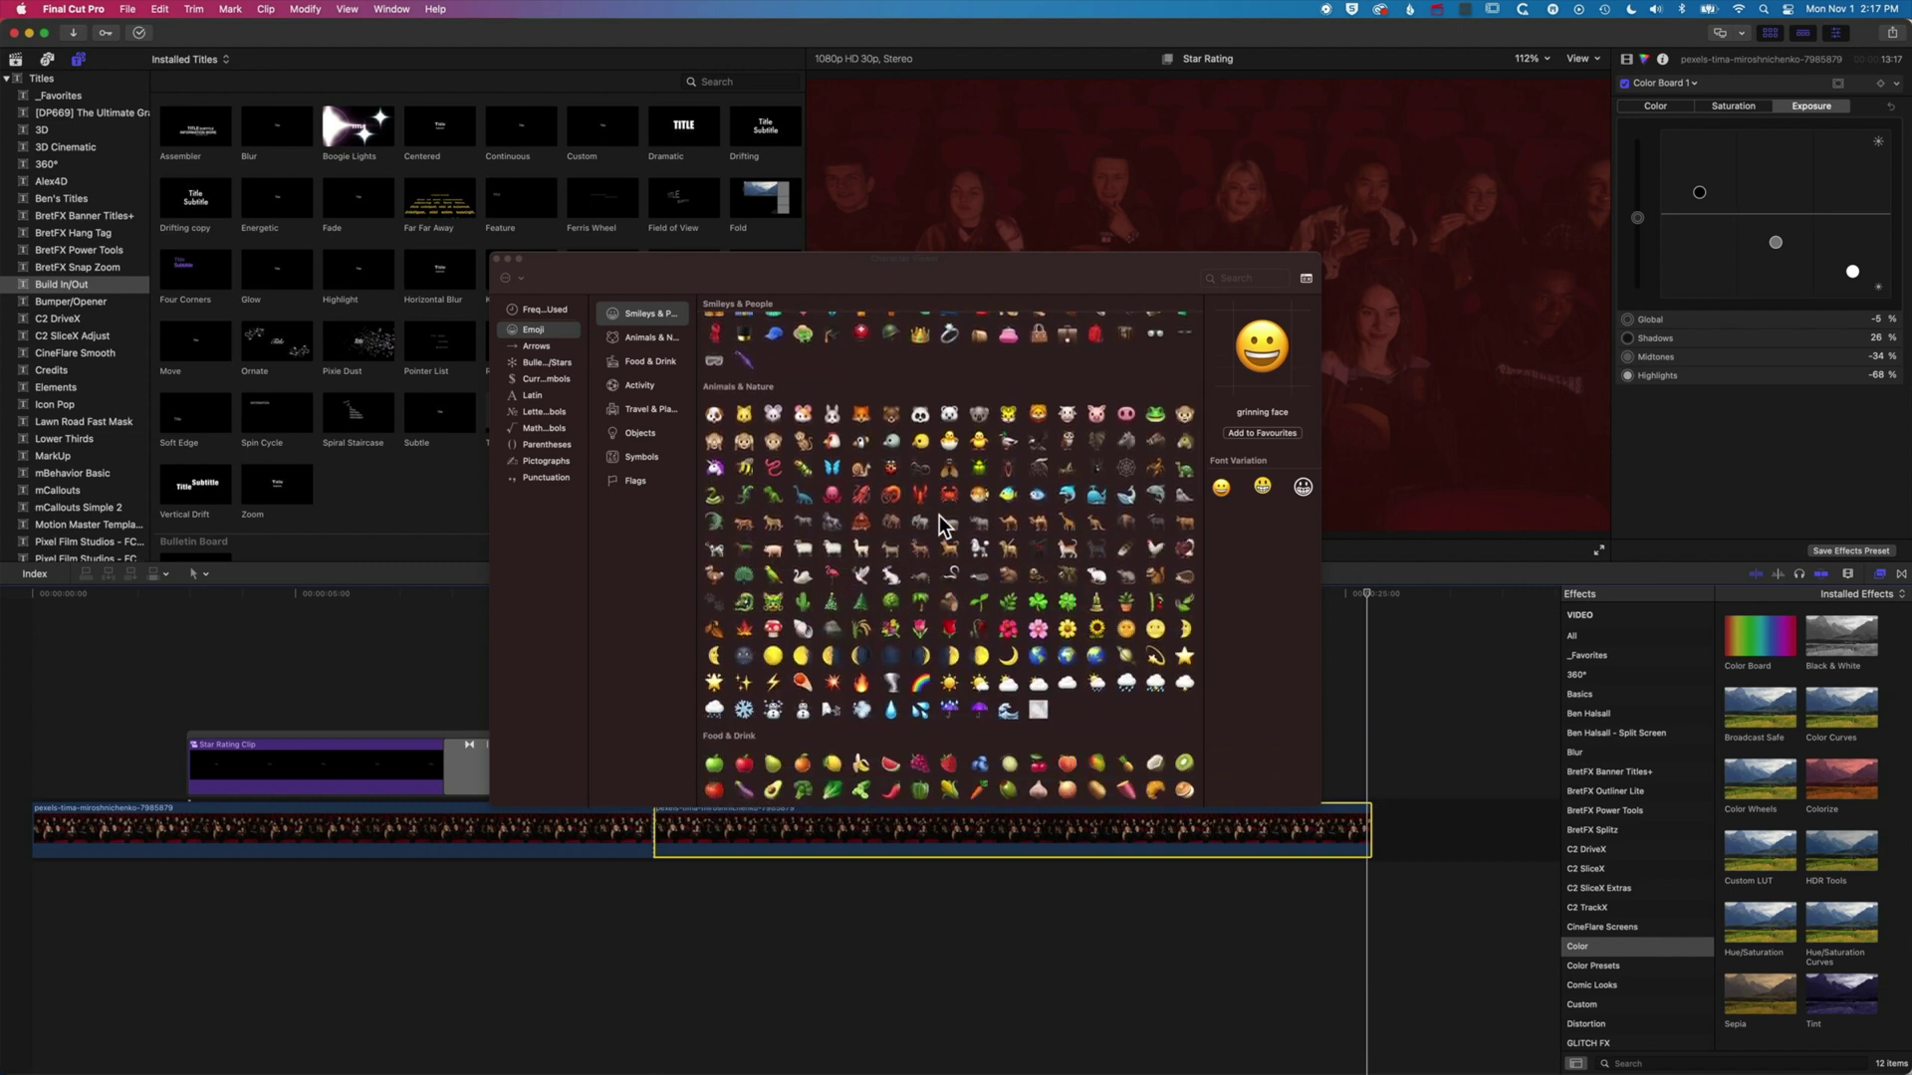
scroll(940, 525, down, 5)
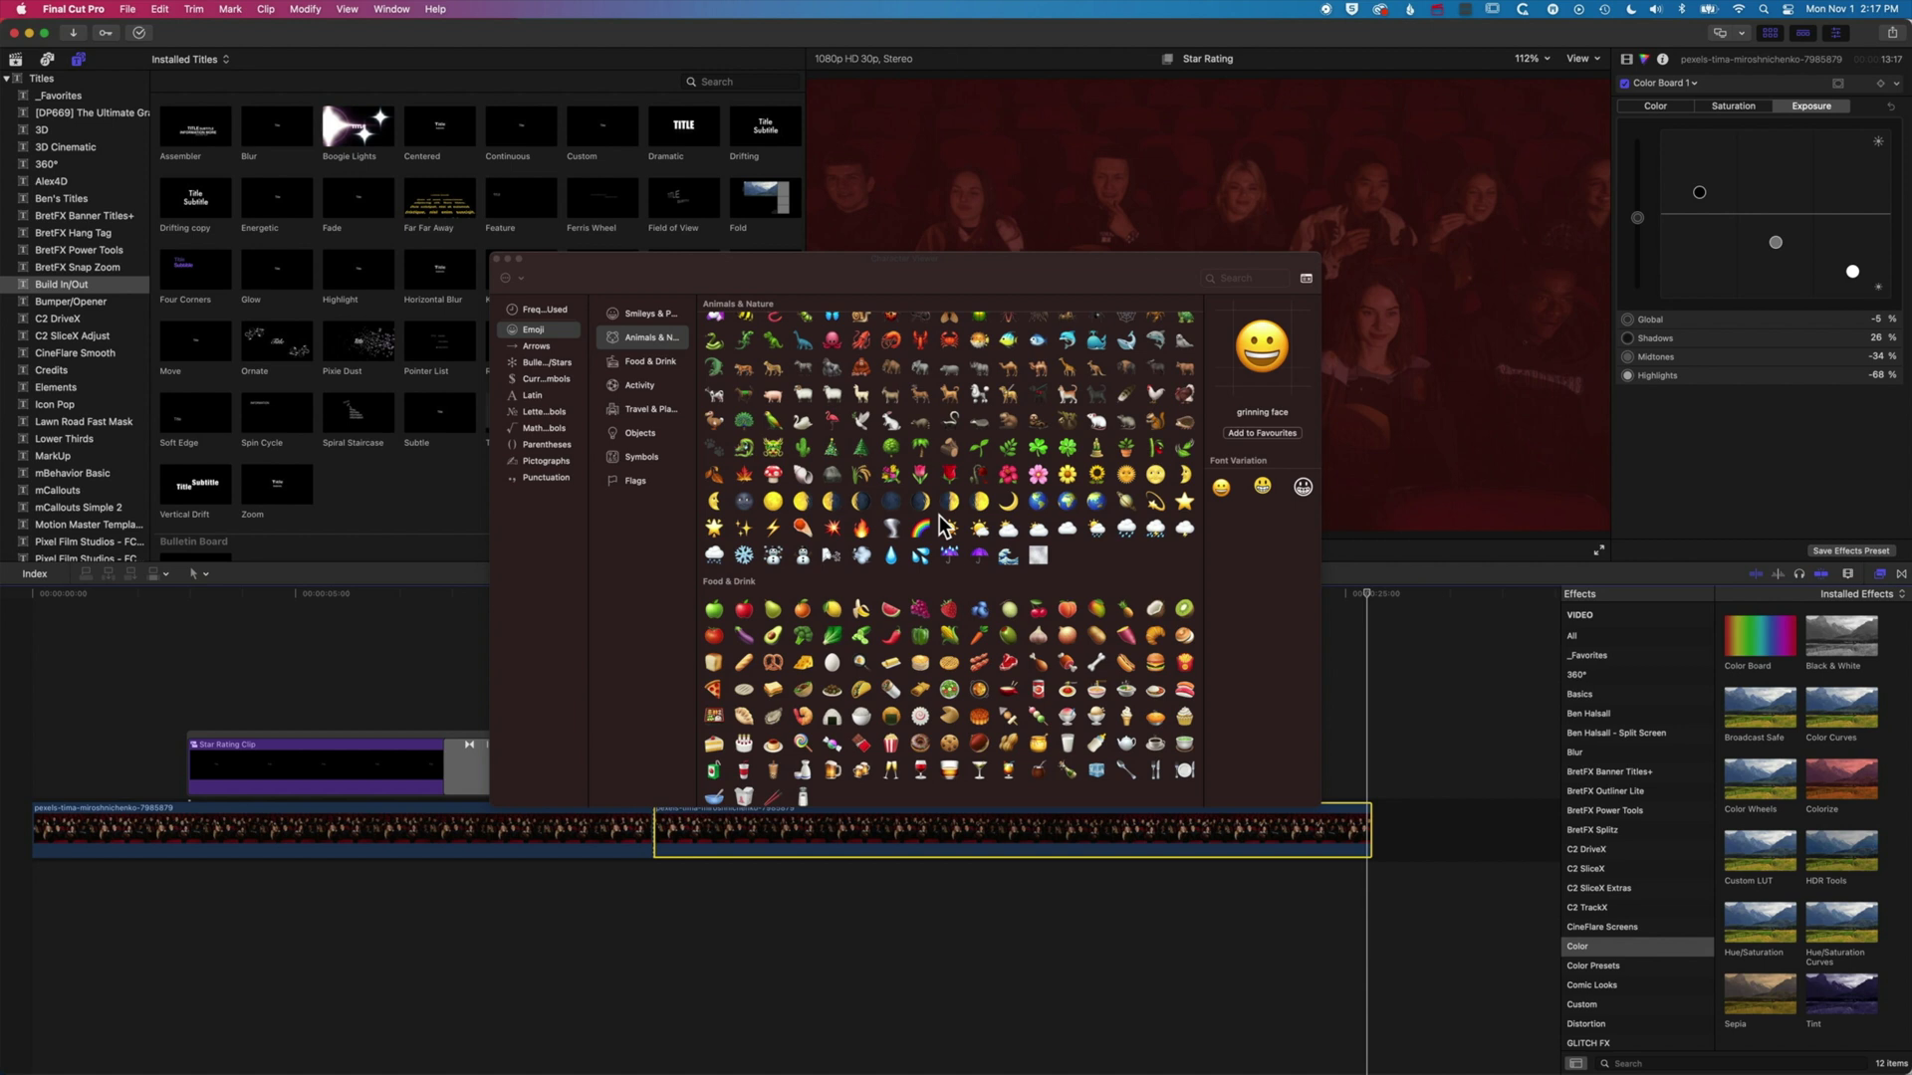
scroll(940, 515, down, 15)
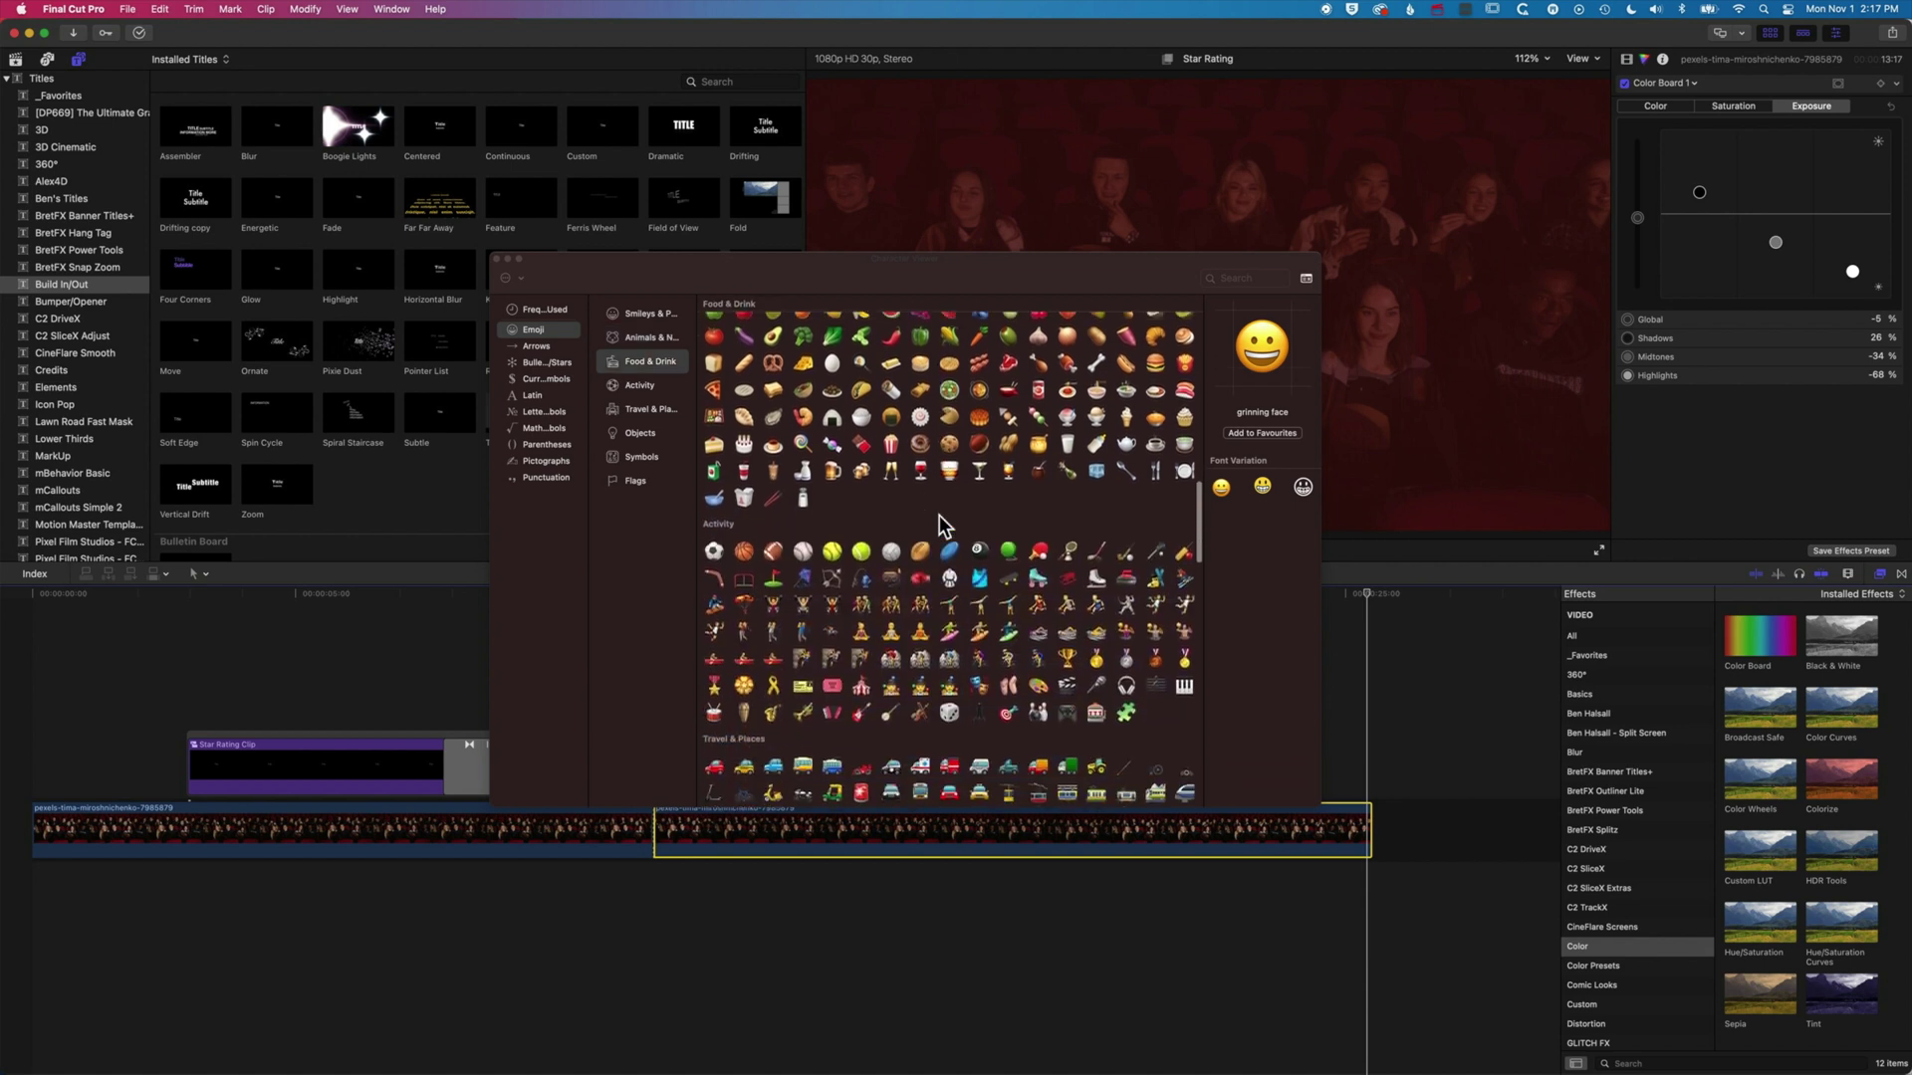
scroll(940, 525, down, 11)
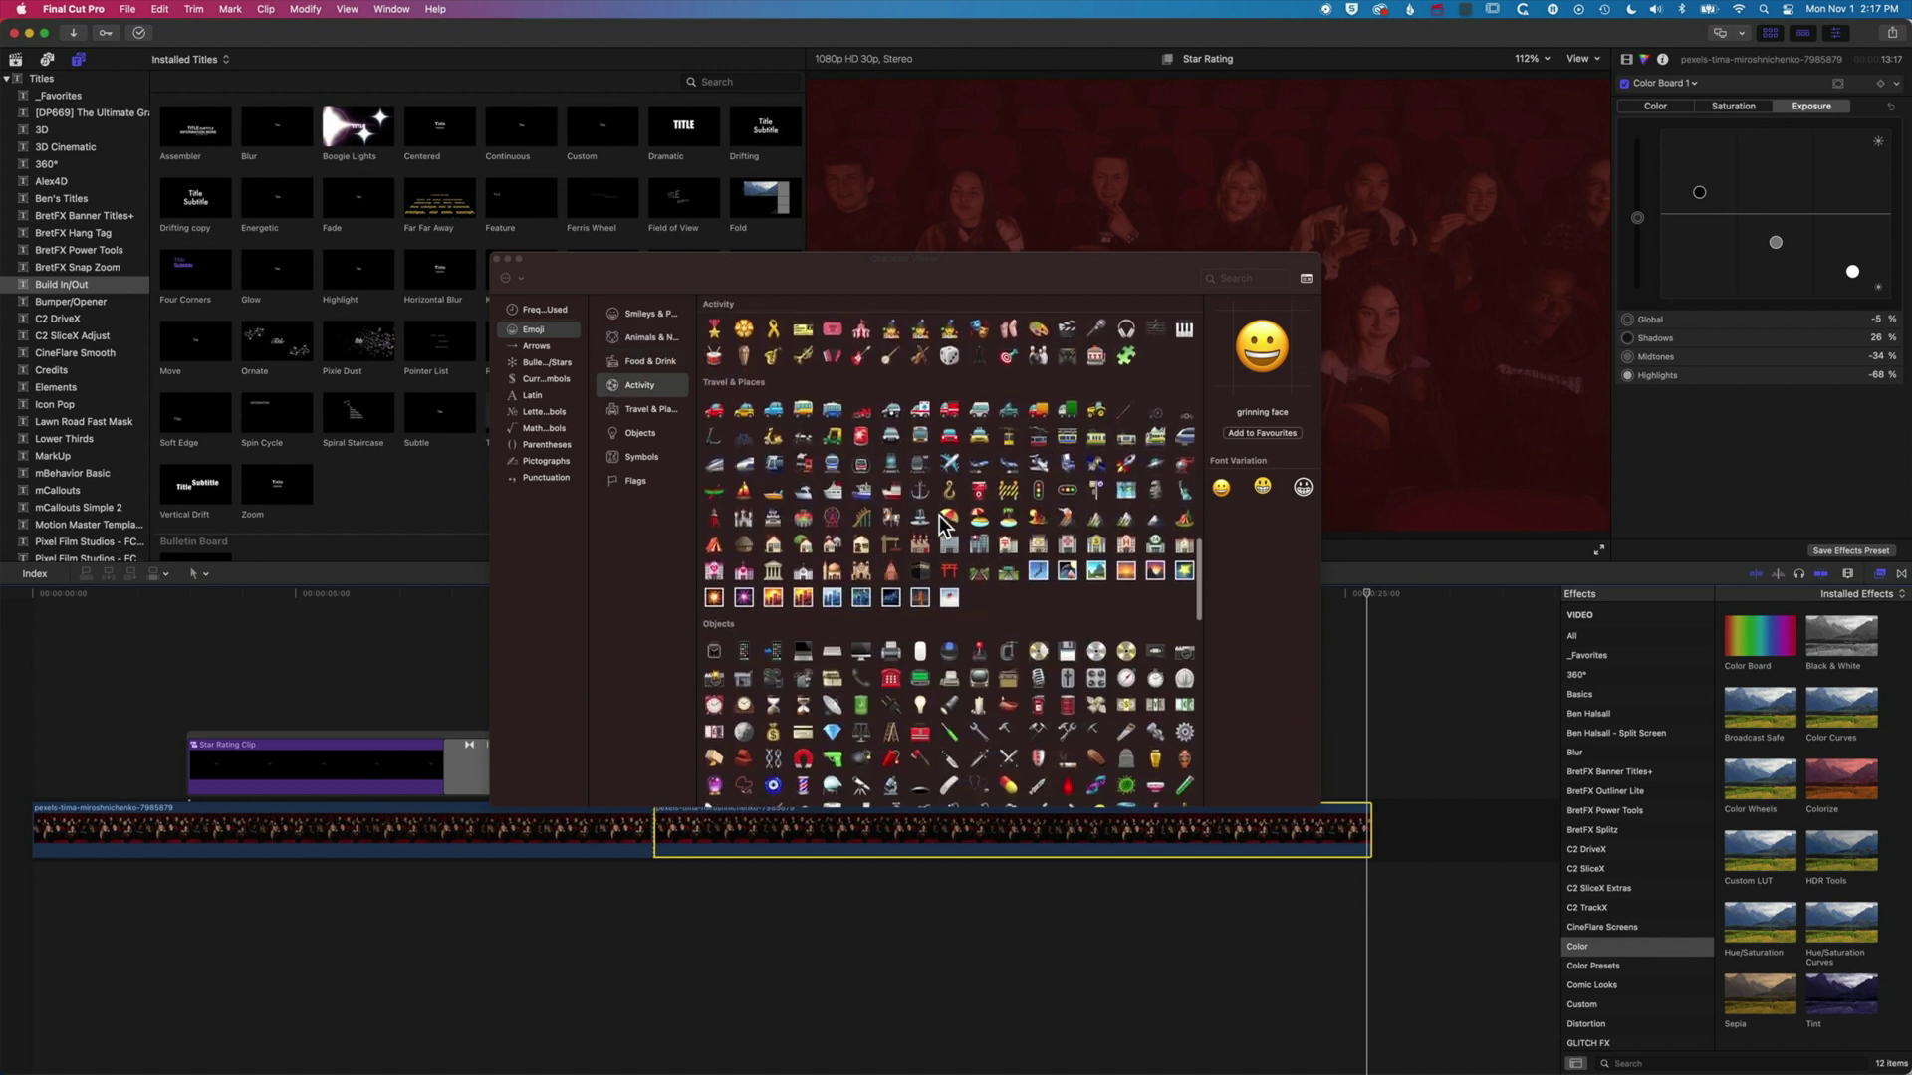
scroll(944, 524, down, 10)
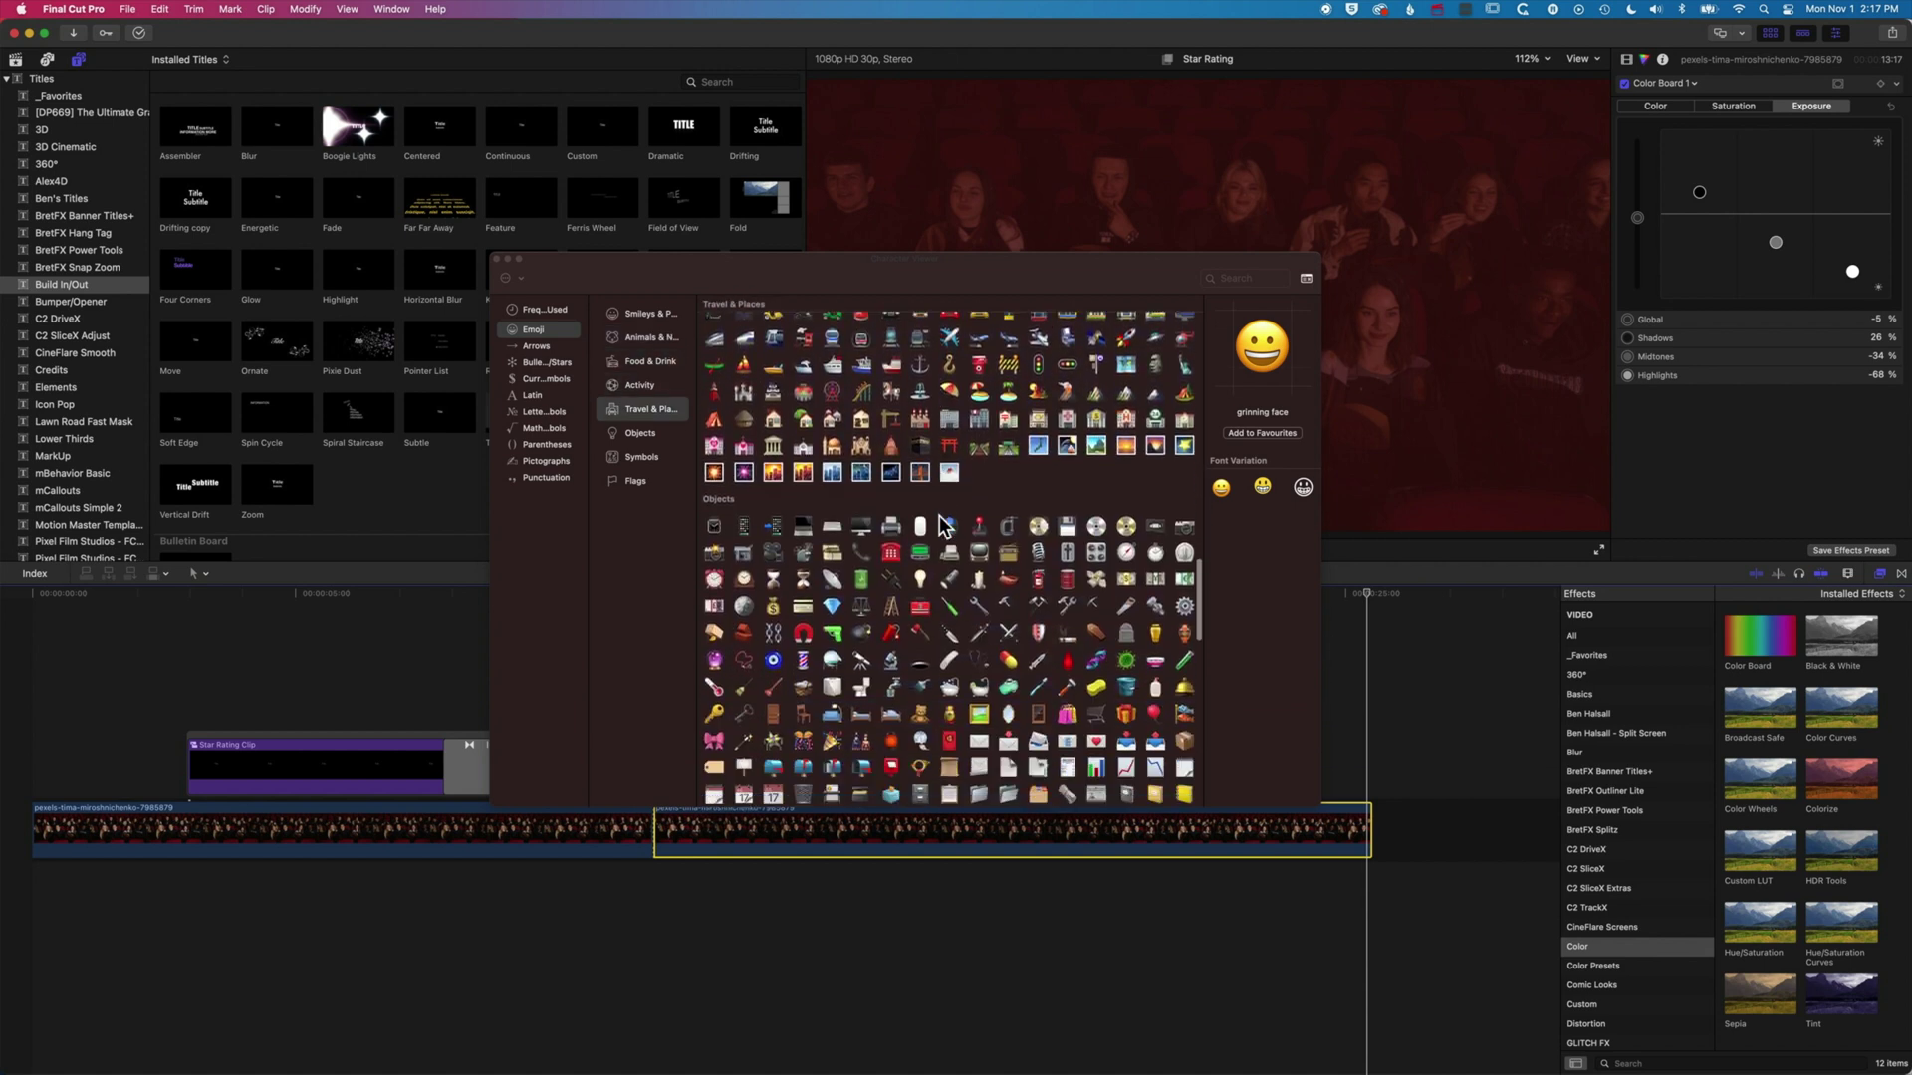
click(496, 259)
click(715, 594)
key(space)
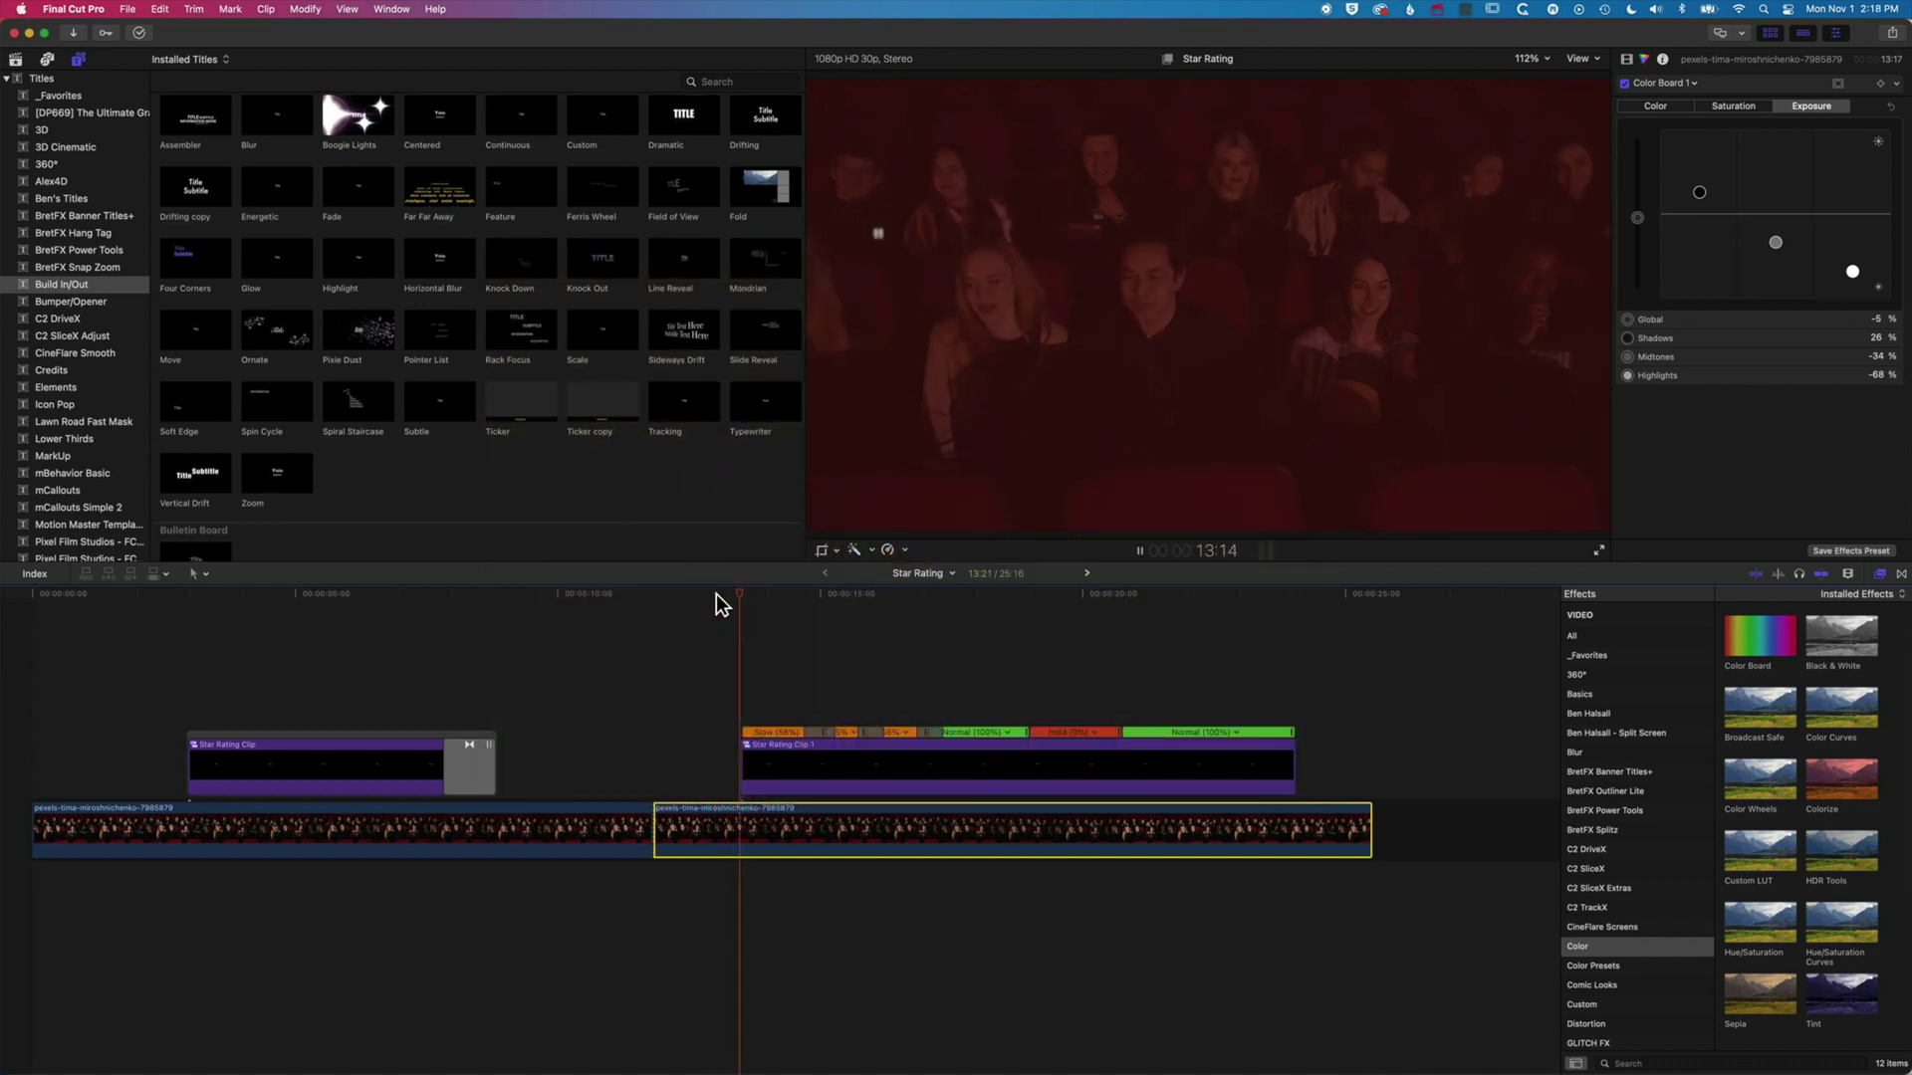